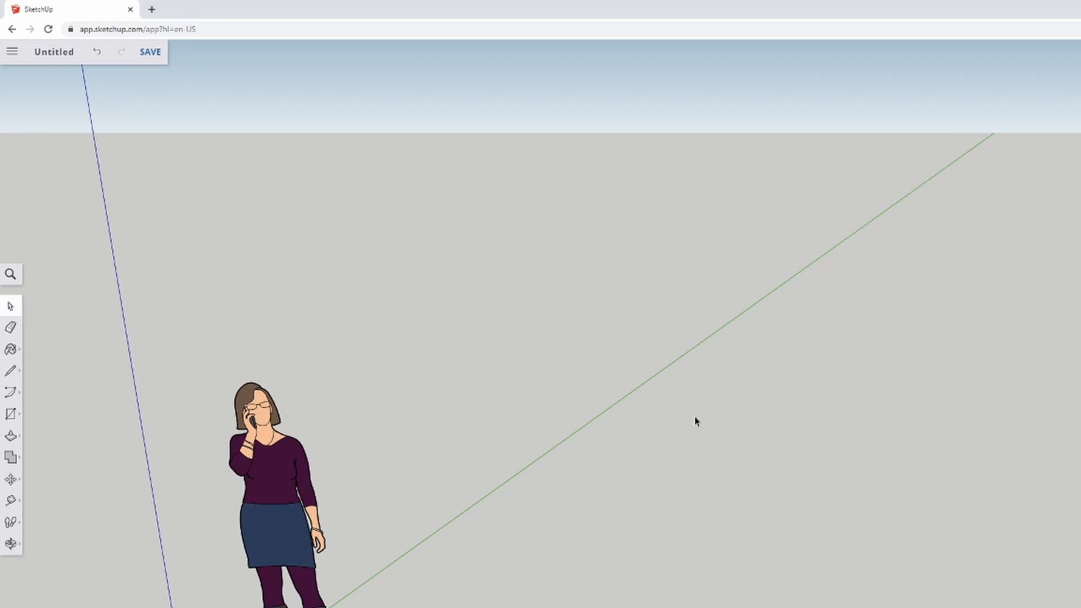
Erase the standing woman figure from the model.
left_click(262, 475)
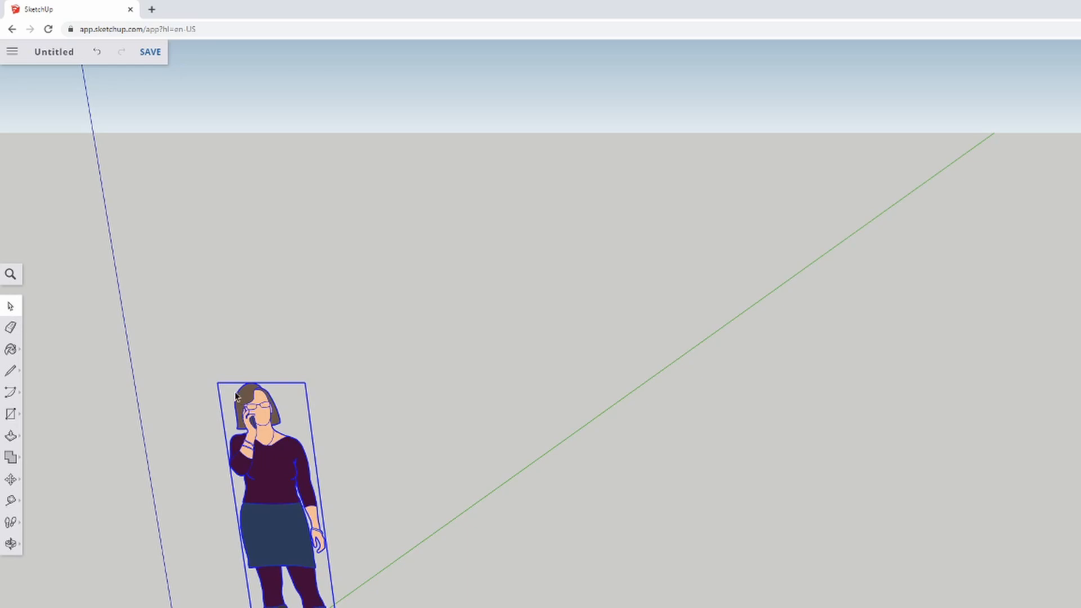
left_click(606, 438)
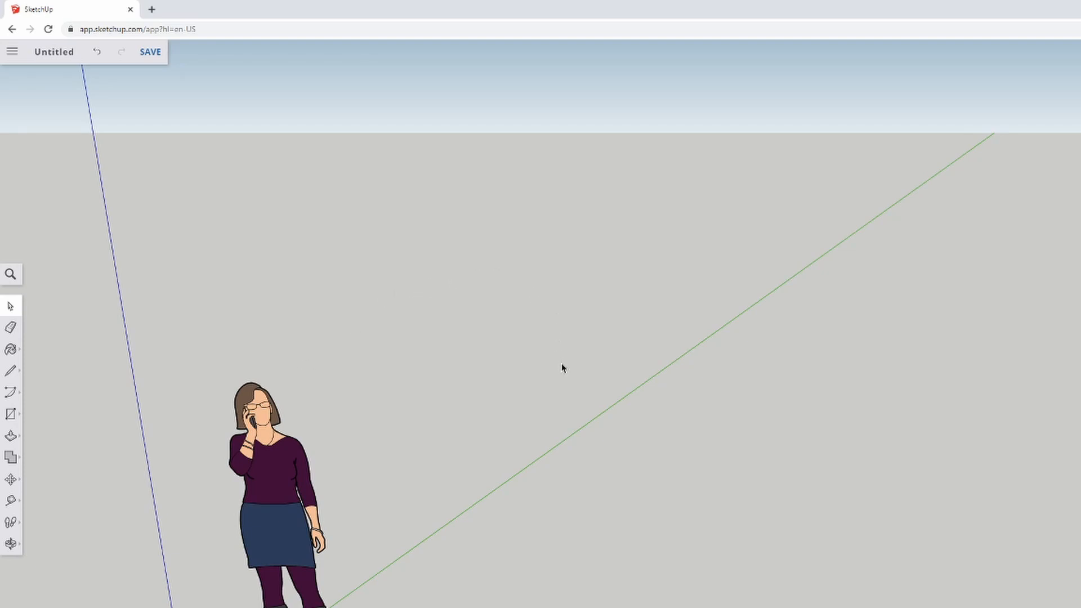
left_click(11, 330)
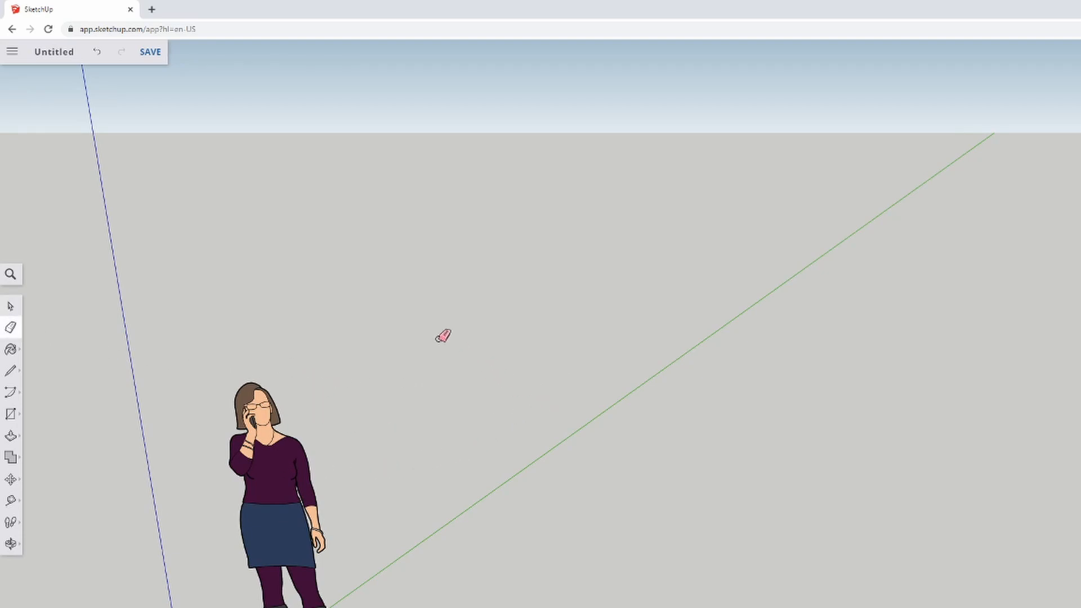
left_click(12, 307)
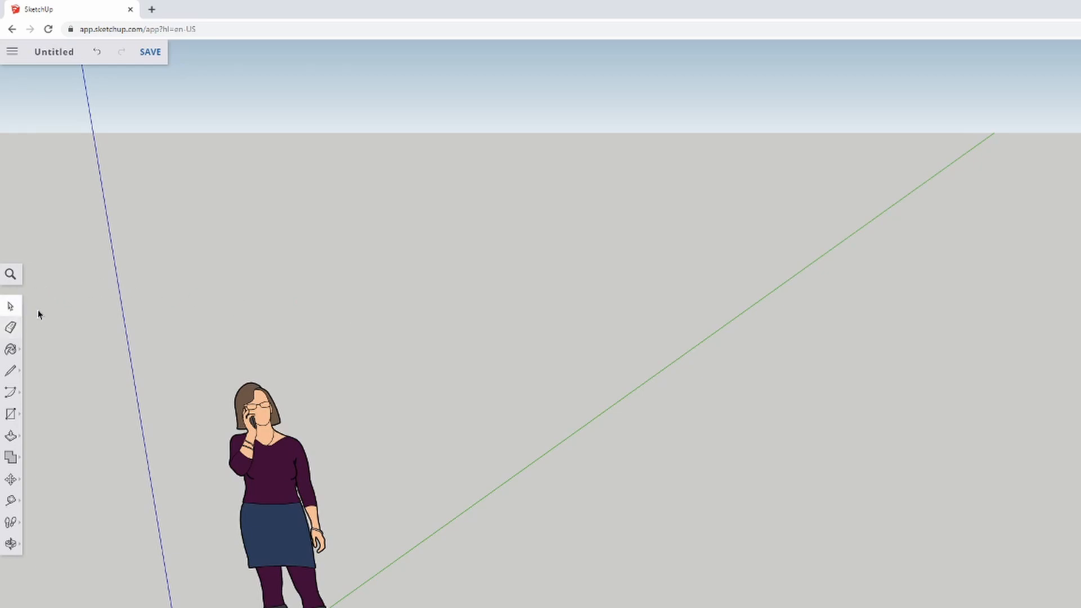
left_click(272, 468)
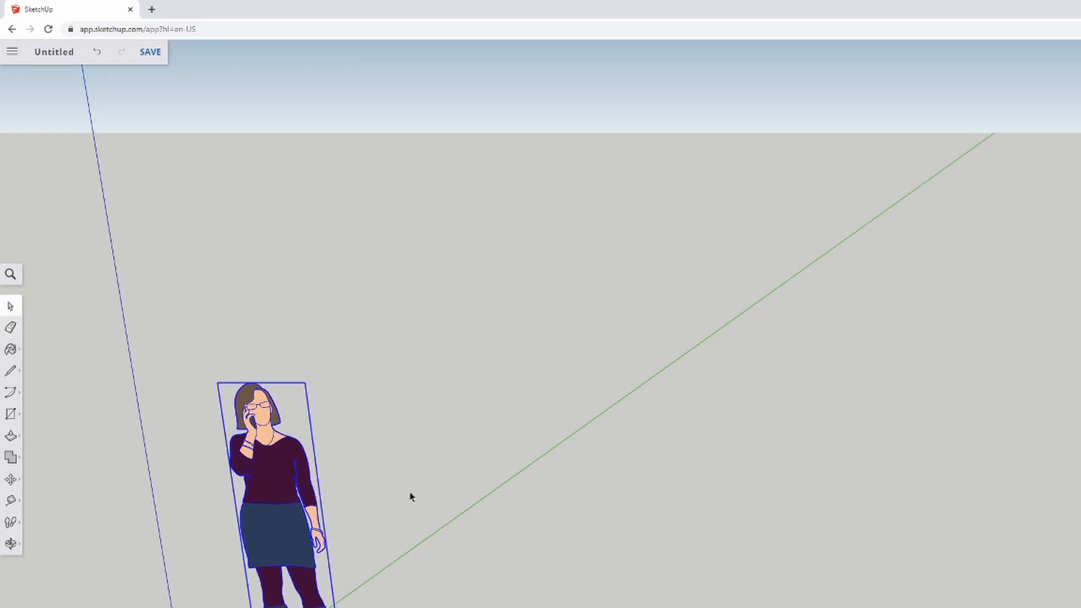
left_click(12, 328)
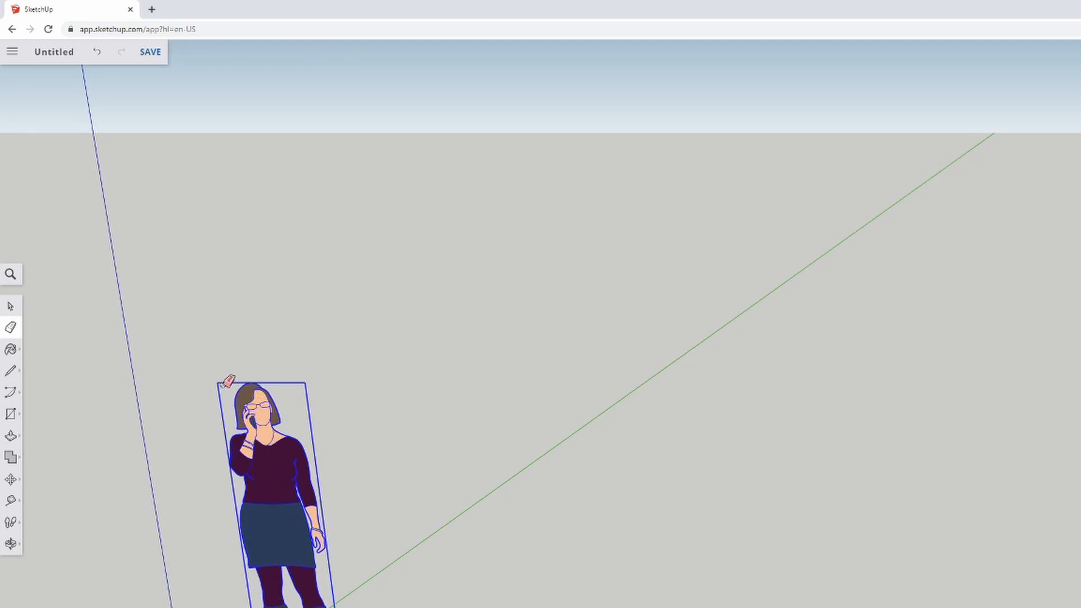
left_click_drag(222, 373, 303, 455)
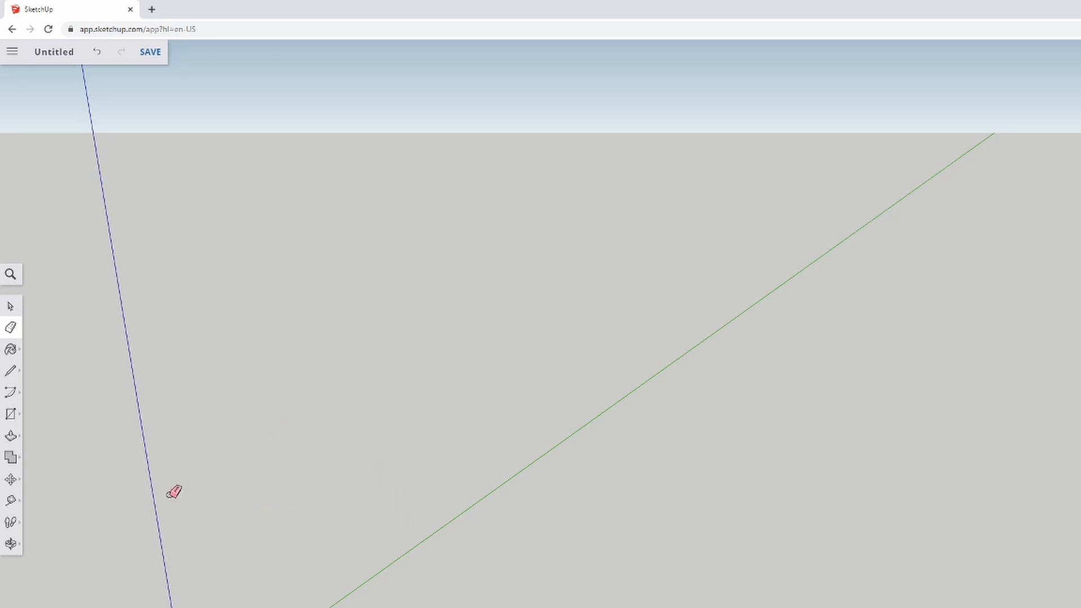
Look through the tool variants for Paint, Line, Arc, Shape, Push/Pull, Solid Tools, Move and Tape Measure.
left_click(11, 352)
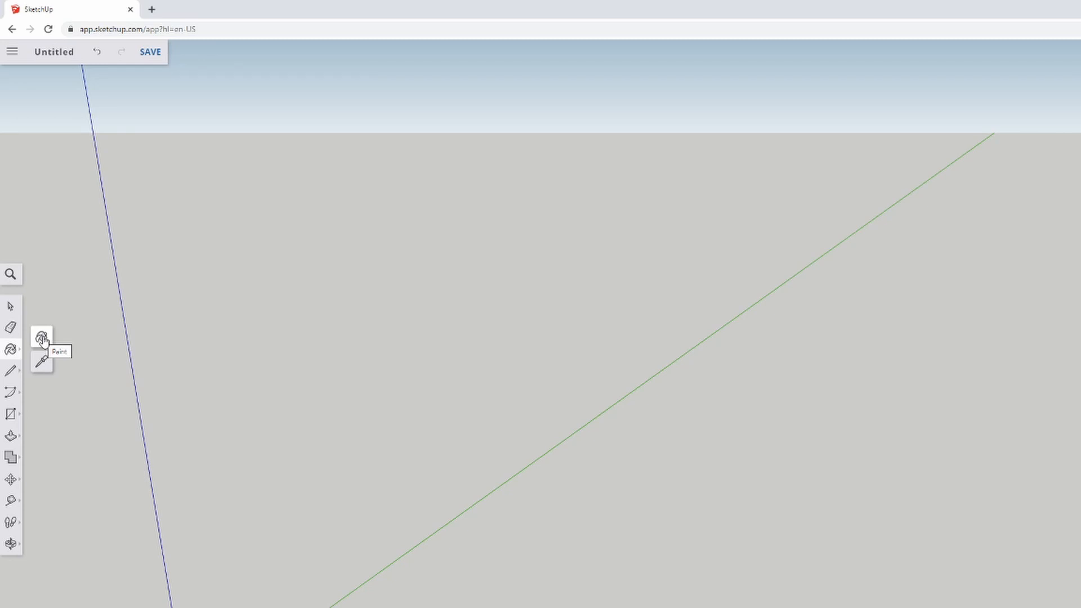
mouse_move(11, 374)
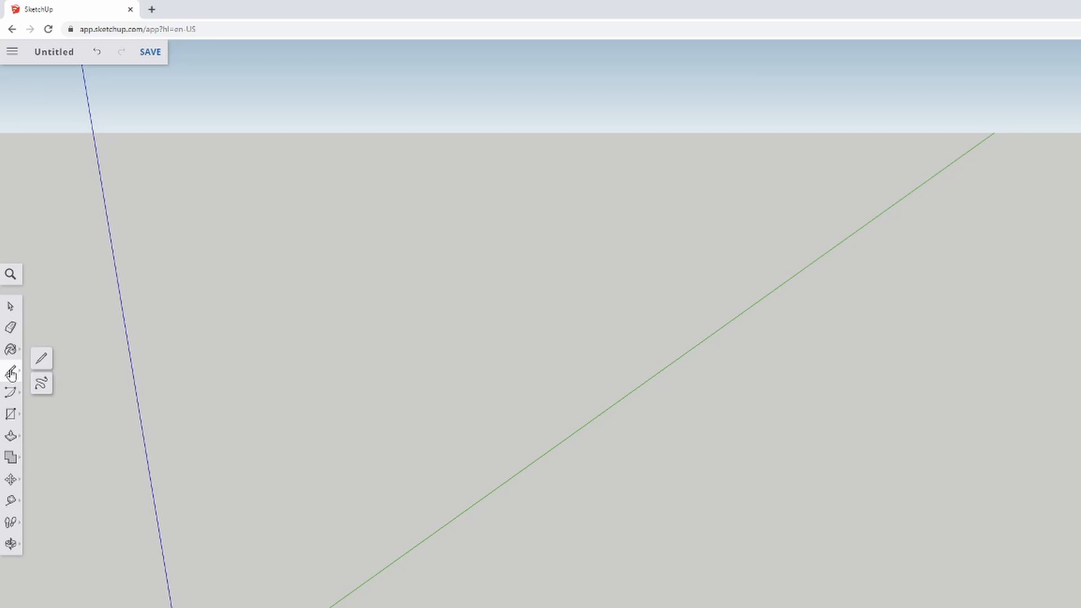
left_click(41, 358)
mouse_move(11, 395)
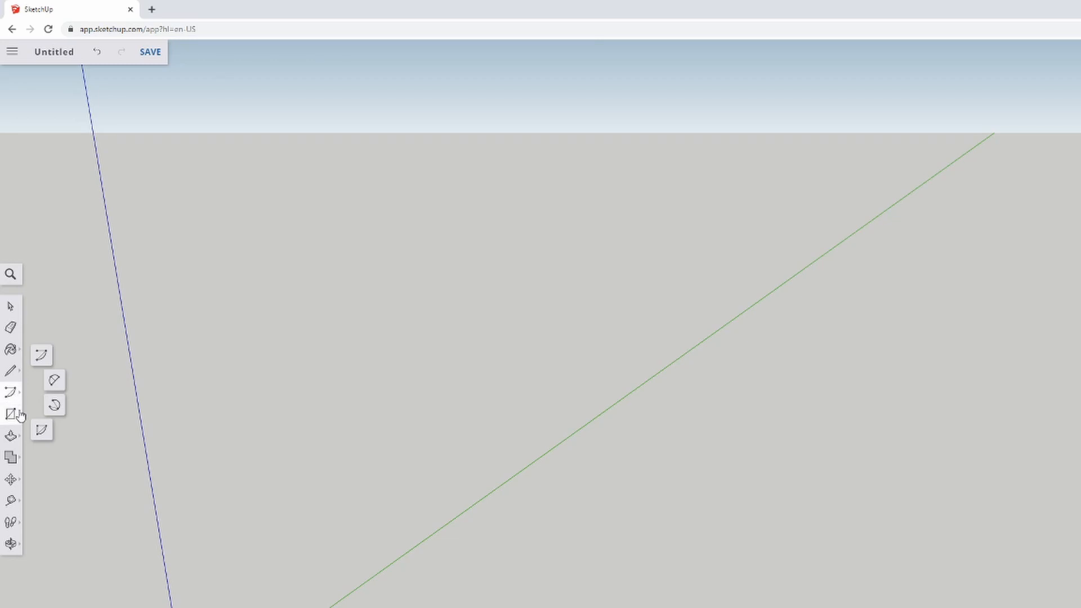
mouse_move(12, 417)
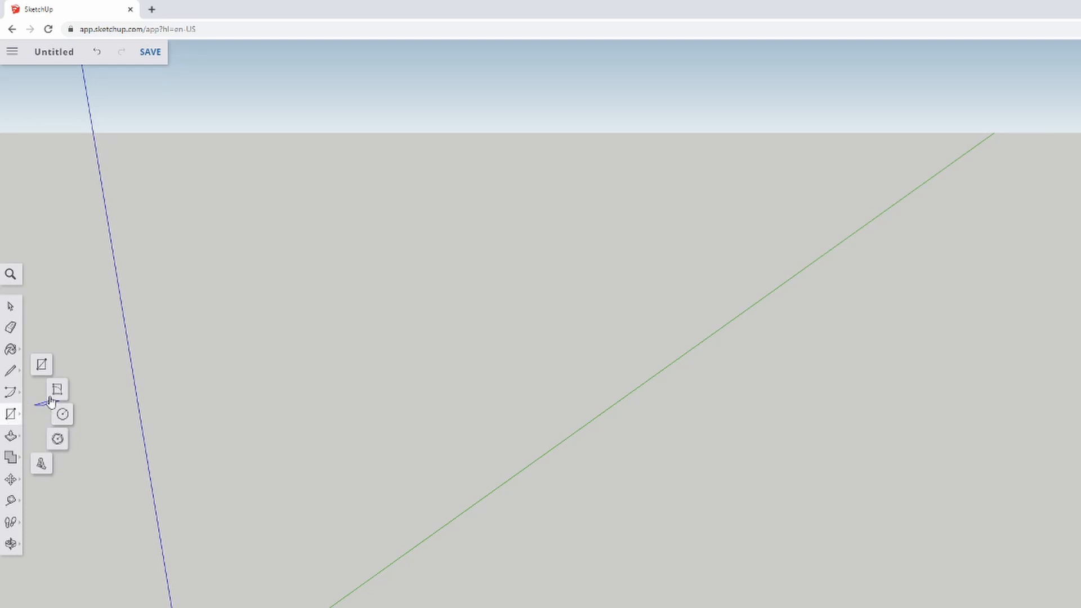
mouse_move(9, 441)
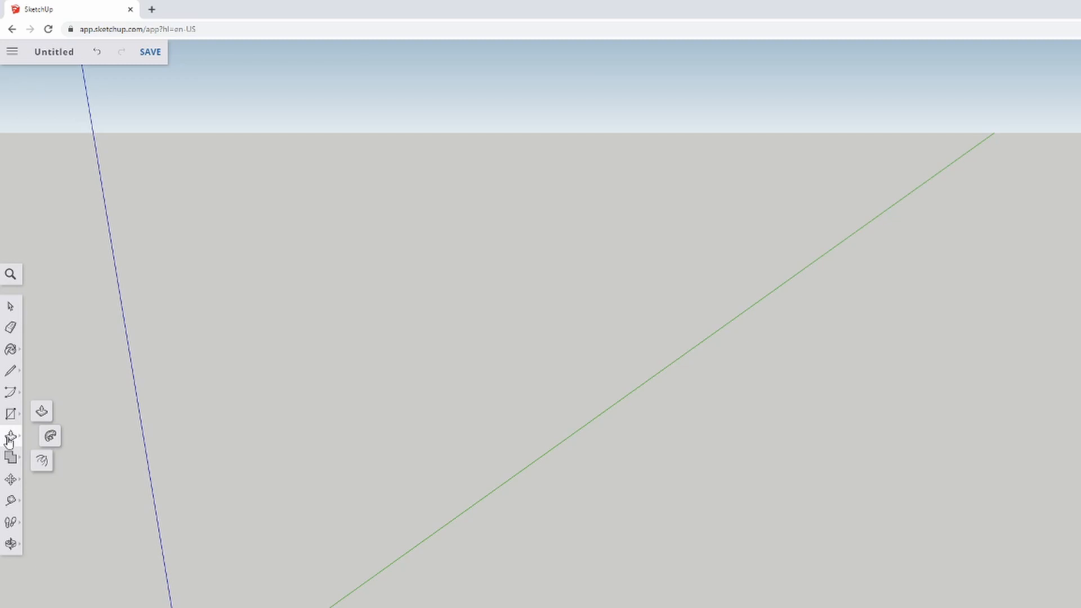
mouse_move(10, 461)
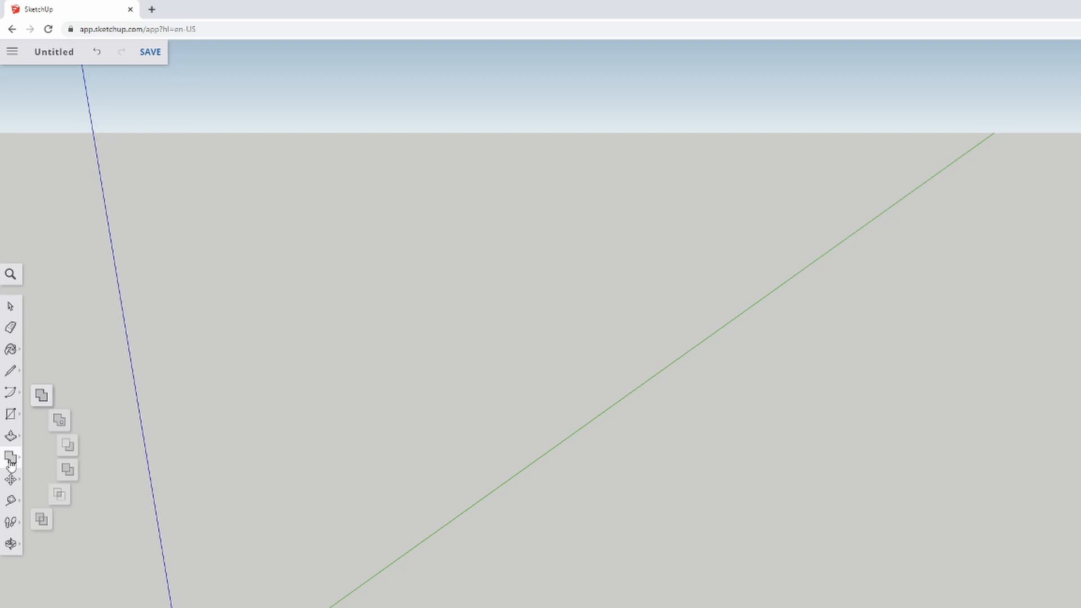
mouse_move(12, 479)
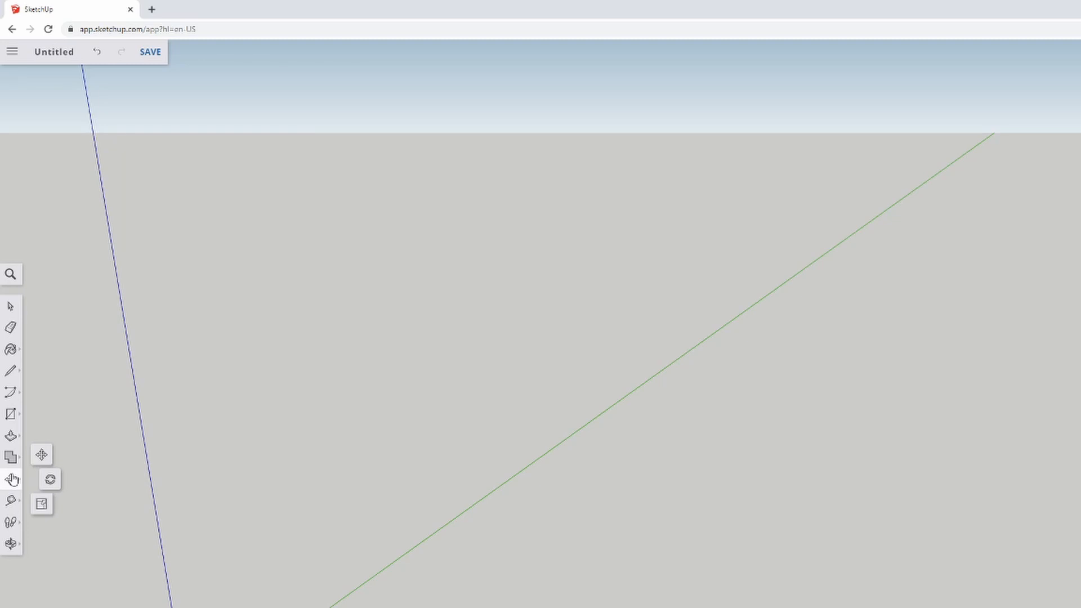
mouse_move(11, 502)
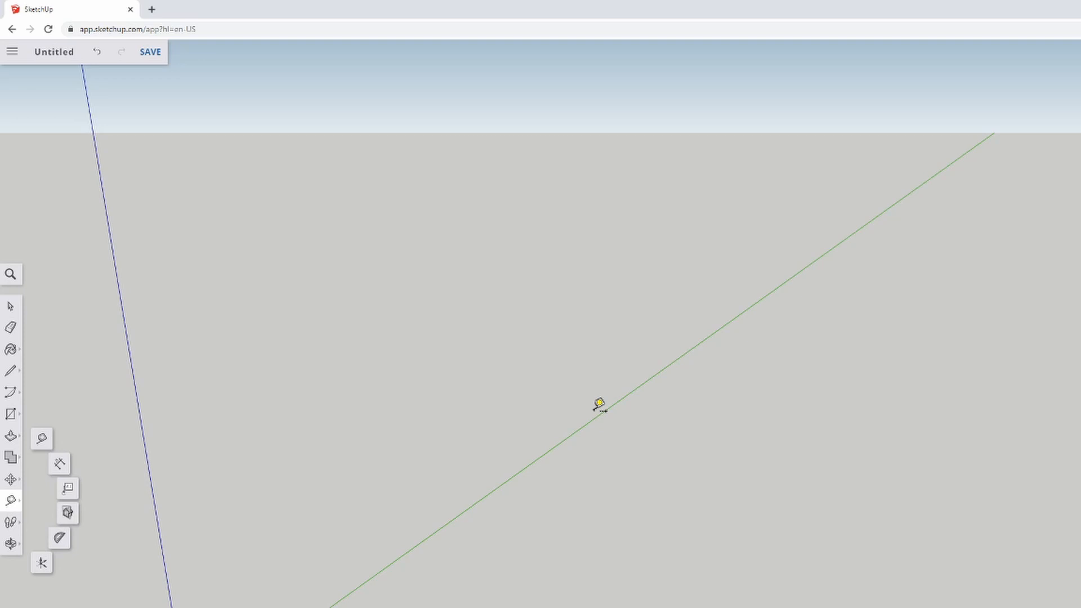
Examine the empty model's axes from different angles and distances using the Orbit tool and zooming.
key("o")
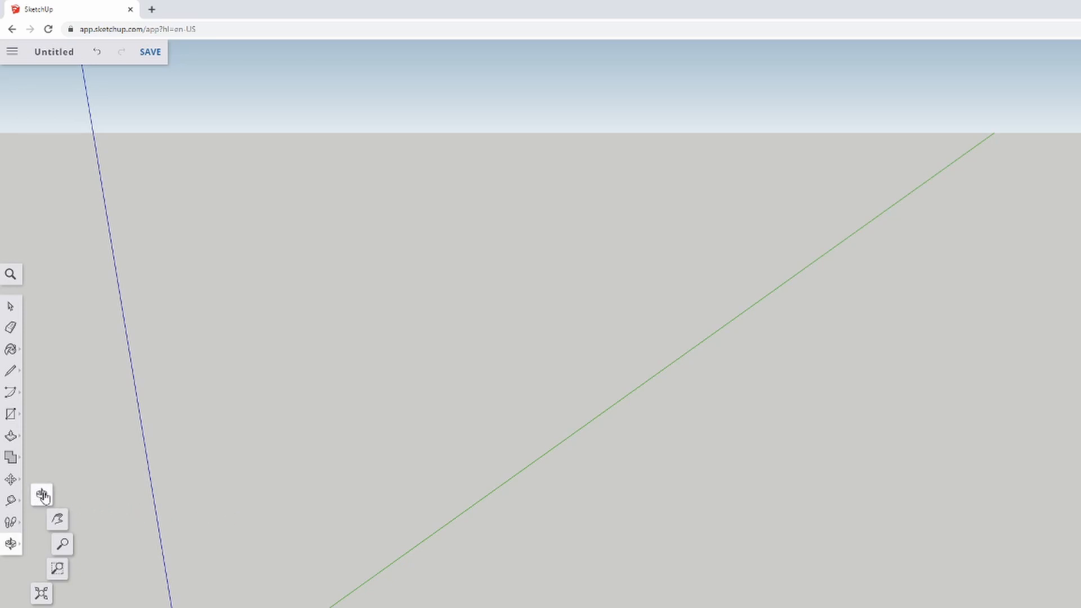
left_click_drag(739, 392, 901, 406)
left_click_drag(949, 369, 878, 373)
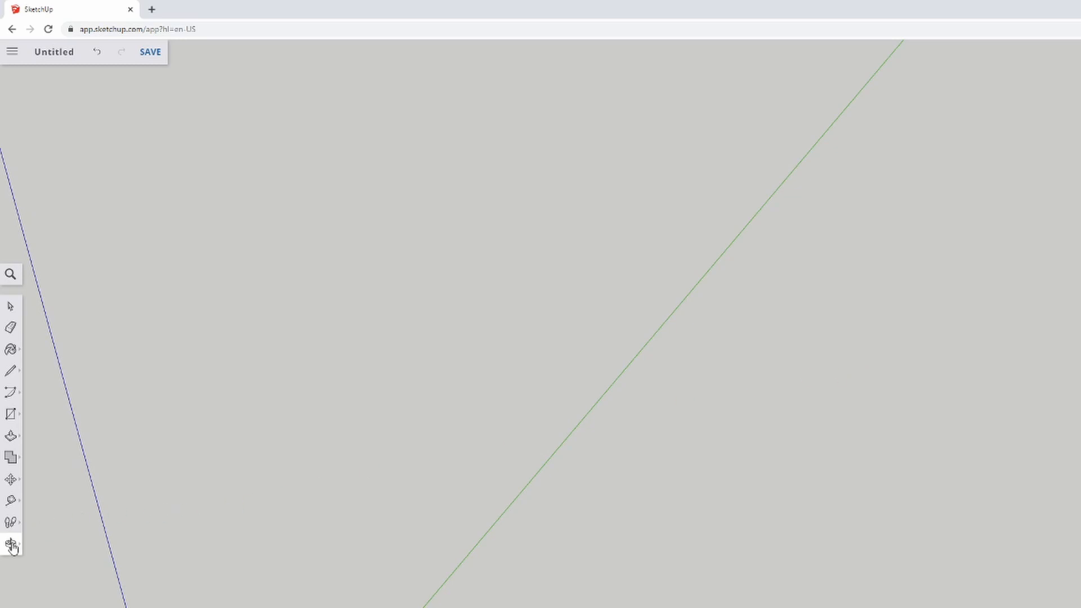
right_click(762, 416)
left_click(683, 408)
scroll(683, 408, "down", 2)
scroll(683, 408, "down", 3)
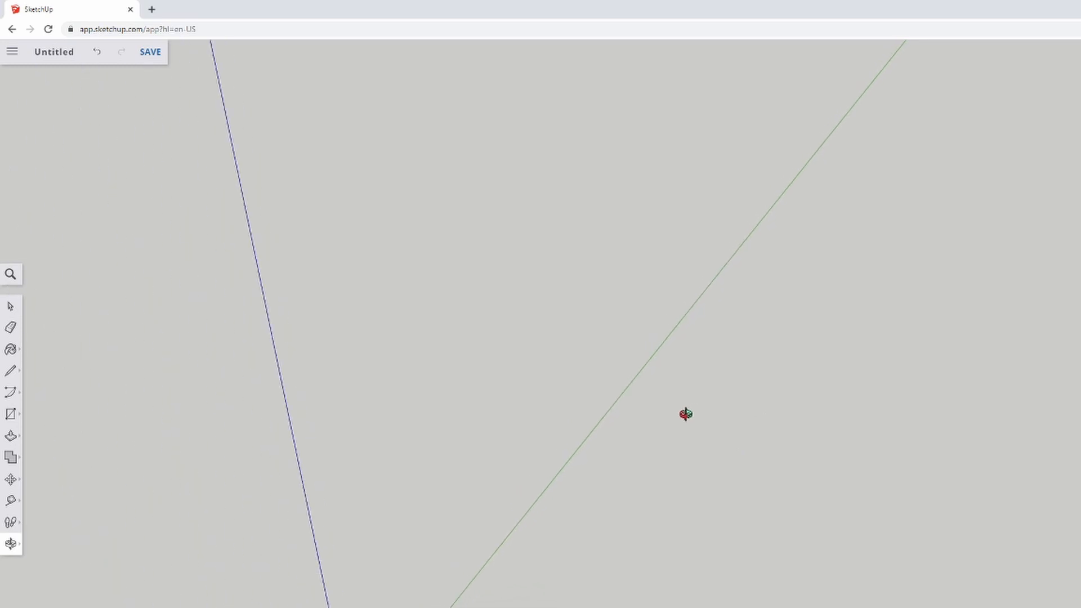
scroll(683, 408, "down", 1)
scroll(536, 601, "down", 2)
scroll(775, 506, "up", 3)
scroll(696, 274, "down", 4)
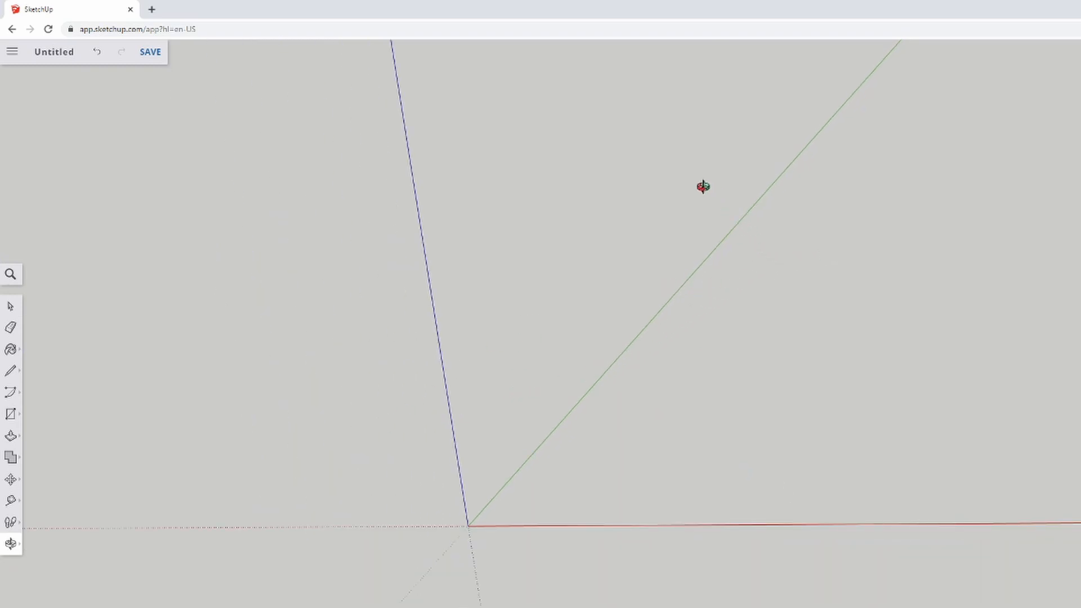
scroll(623, 147, "up", 3)
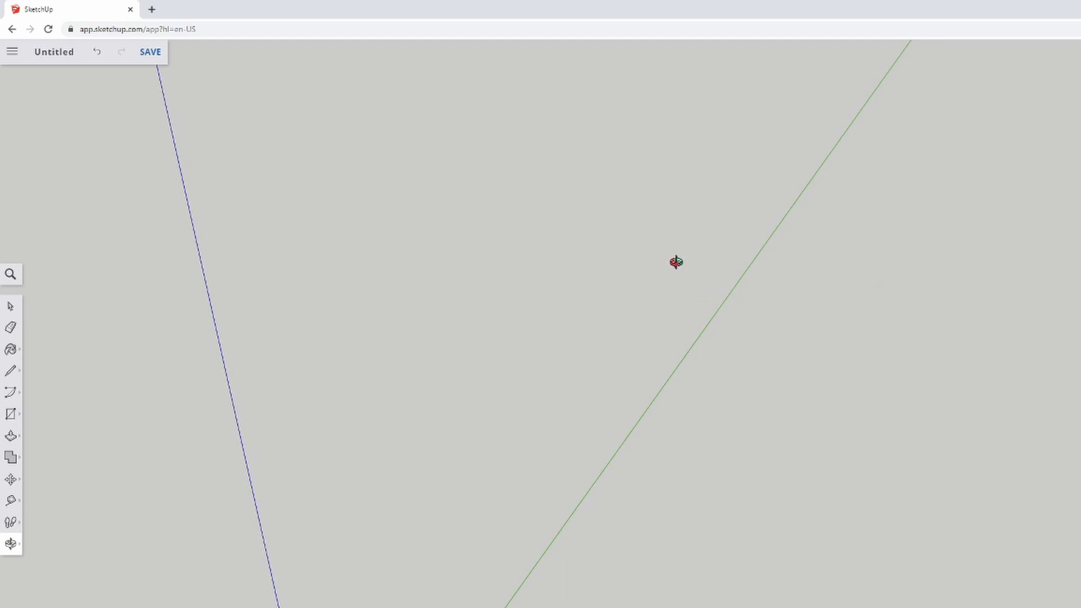
left_click_drag(640, 234, 565, 187)
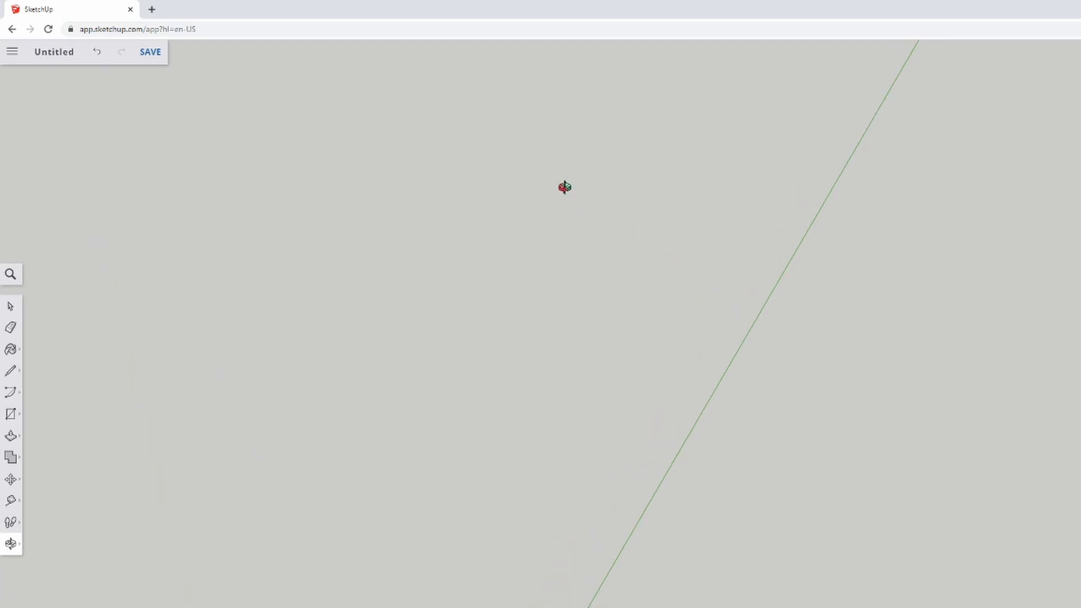
left_click_drag(653, 320, 767, 259)
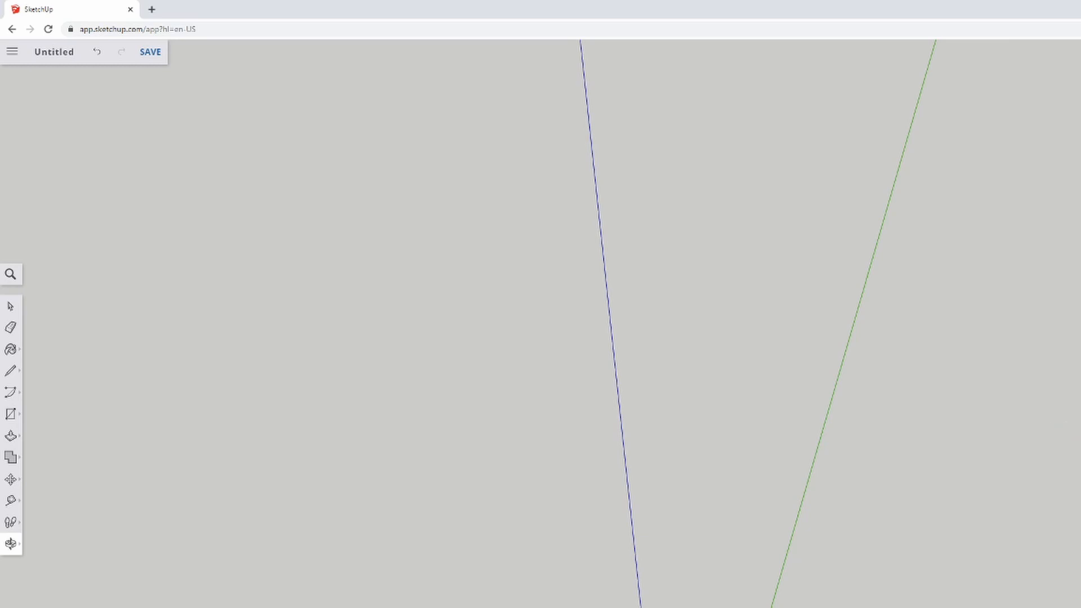
left_click_drag(732, 360, 485, 389)
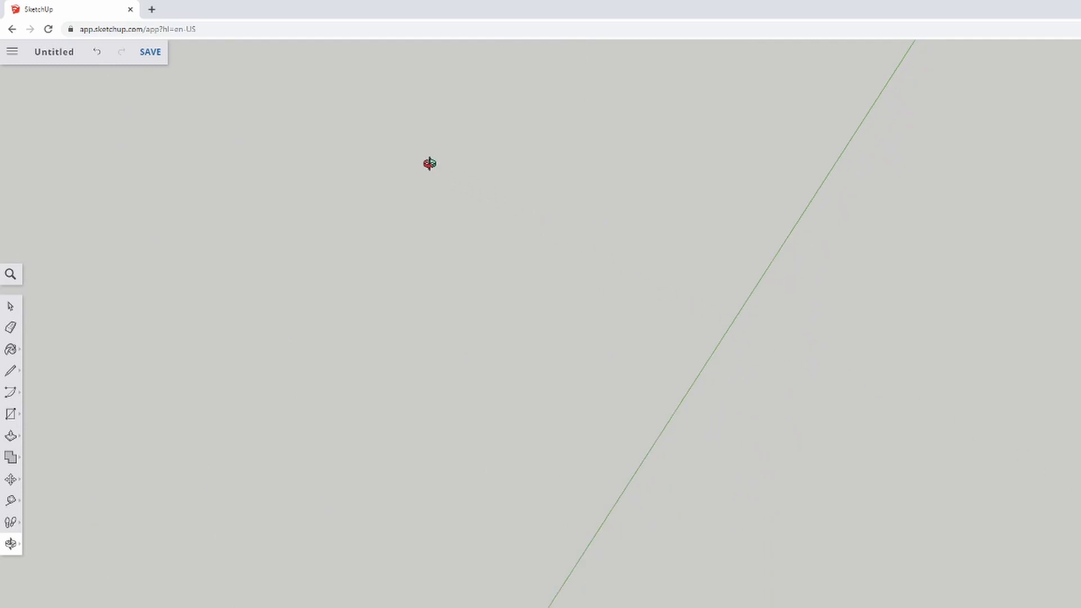
scroll(430, 163, "down", 5)
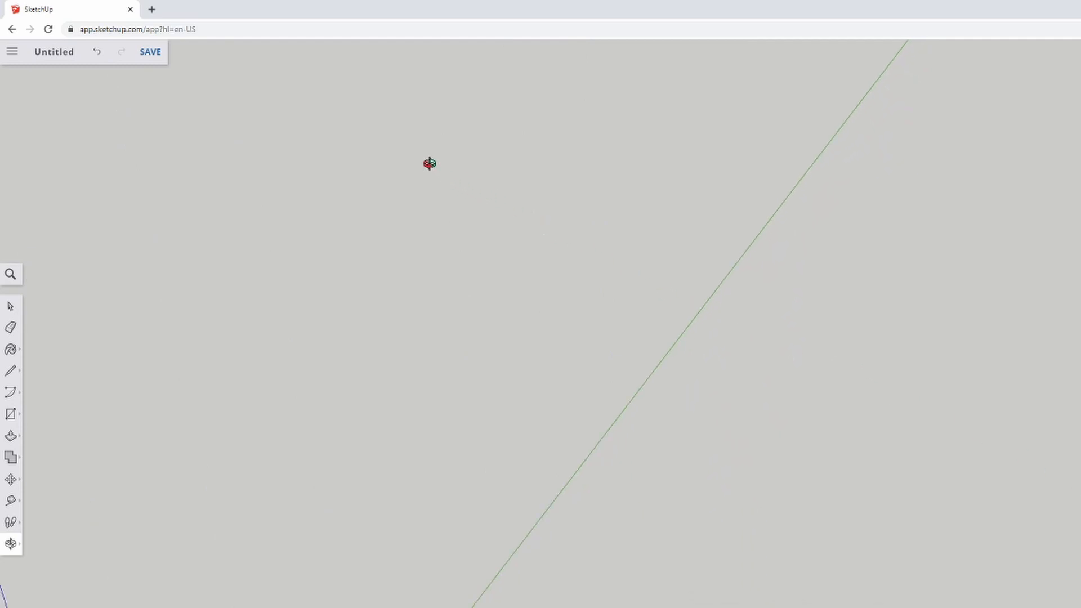
left_click_drag(1062, 397, 613, 238)
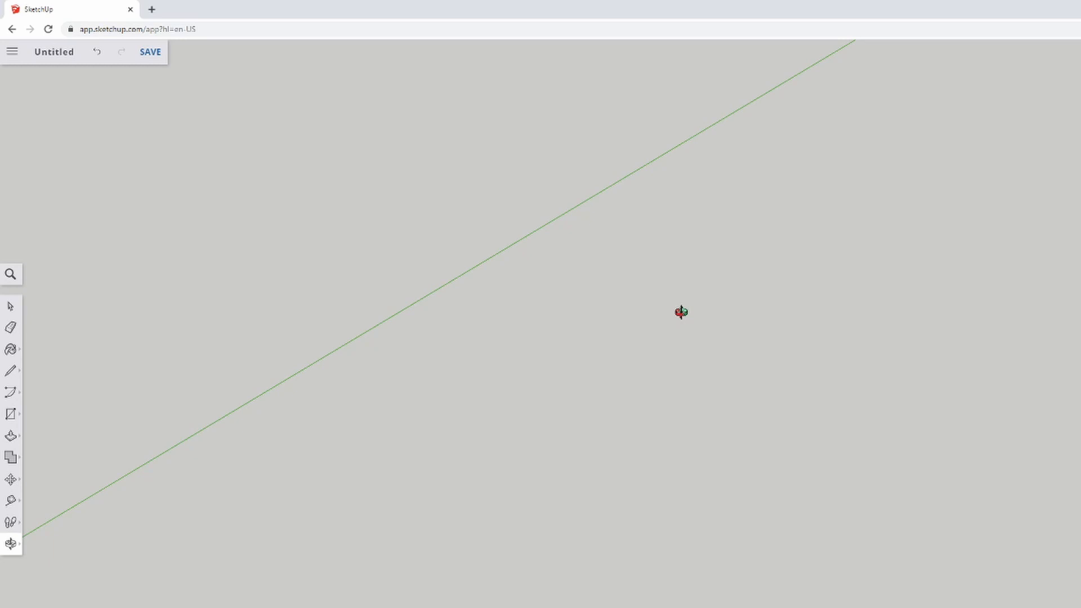
Explore the empty model by zooming, orbiting and panning with the Move tool active, and bring the axes' origin back into view.
left_click(21, 480)
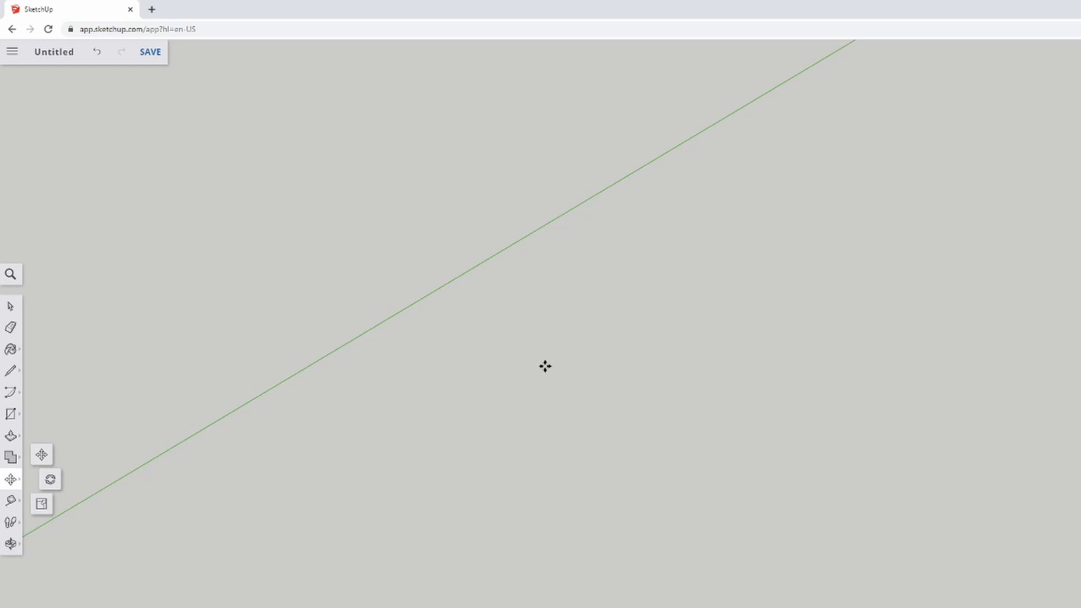
scroll(589, 416, "down", 3)
scroll(332, 173, "up", 3)
scroll(584, 314, "down", 3)
scroll(507, 597, "up", 5)
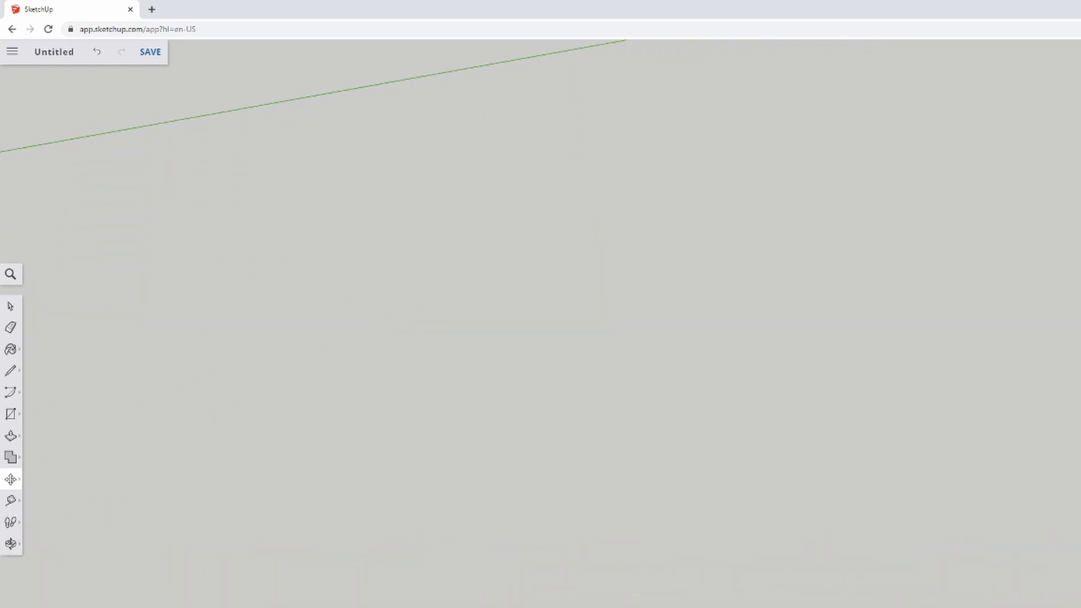
scroll(543, 298, "down", 2)
scroll(197, 169, "up", 2)
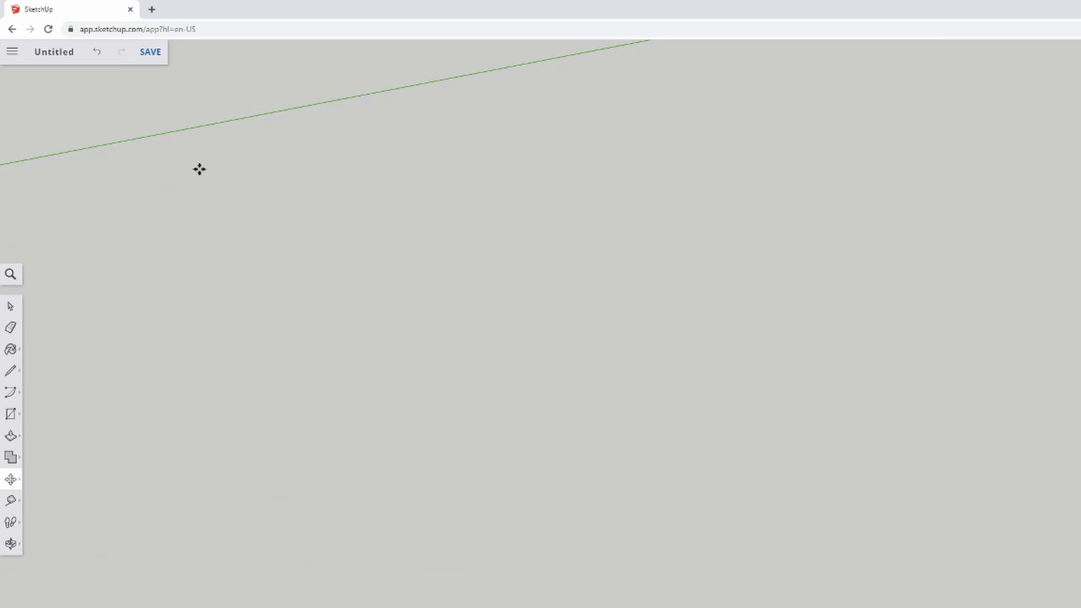
scroll(861, 332, "down", 3)
mouse_move(377, 238)
middle_mouse_down()
mouse_move(451, 329)
mouse_move(642, 232)
mouse_move(731, 242)
mouse_move(803, 338)
mouse_move(353, 396)
middle_mouse_up()
mouse_move(230, 367)
middle_mouse_down()
mouse_move(108, 336)
mouse_move(546, 319)
mouse_move(697, 202)
middle_mouse_up()
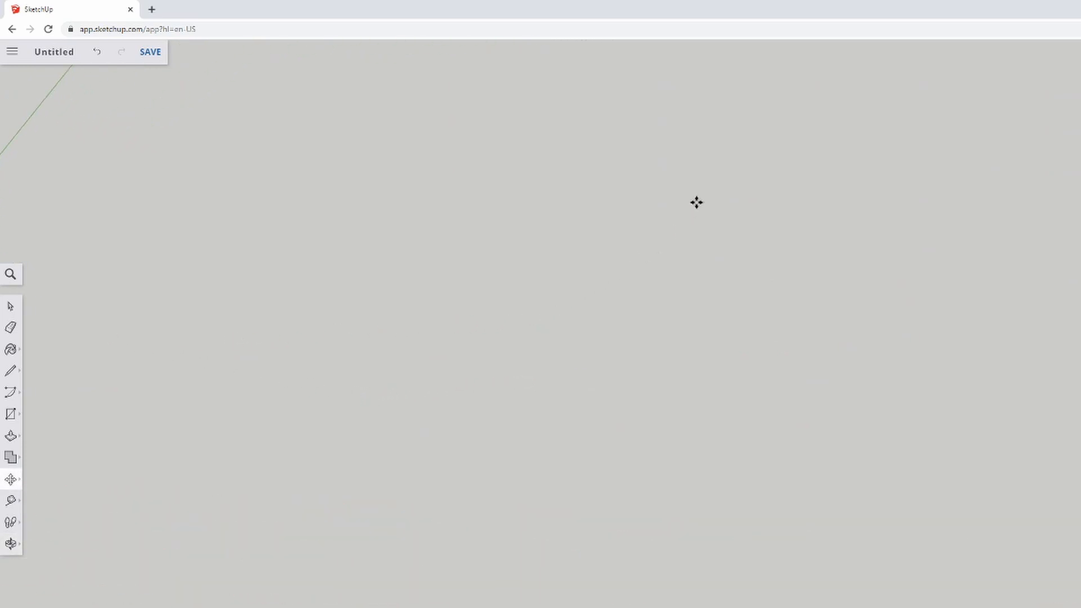
mouse_move(611, 370)
middle_mouse_down()
mouse_move(832, 296)
mouse_move(786, 337)
mouse_move(770, 374)
mouse_move(907, 401)
mouse_move(845, 467)
middle_mouse_up()
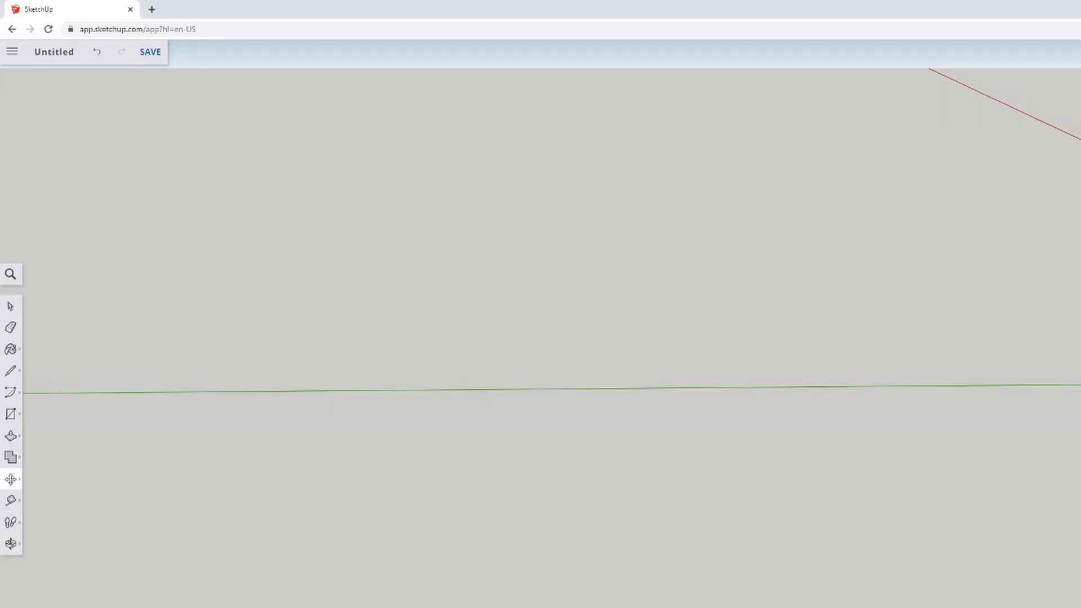
mouse_move(1079, 428)
middle_mouse_down()
mouse_move(429, 459)
mouse_move(343, 482)
mouse_move(364, 555)
middle_mouse_up()
key("h")
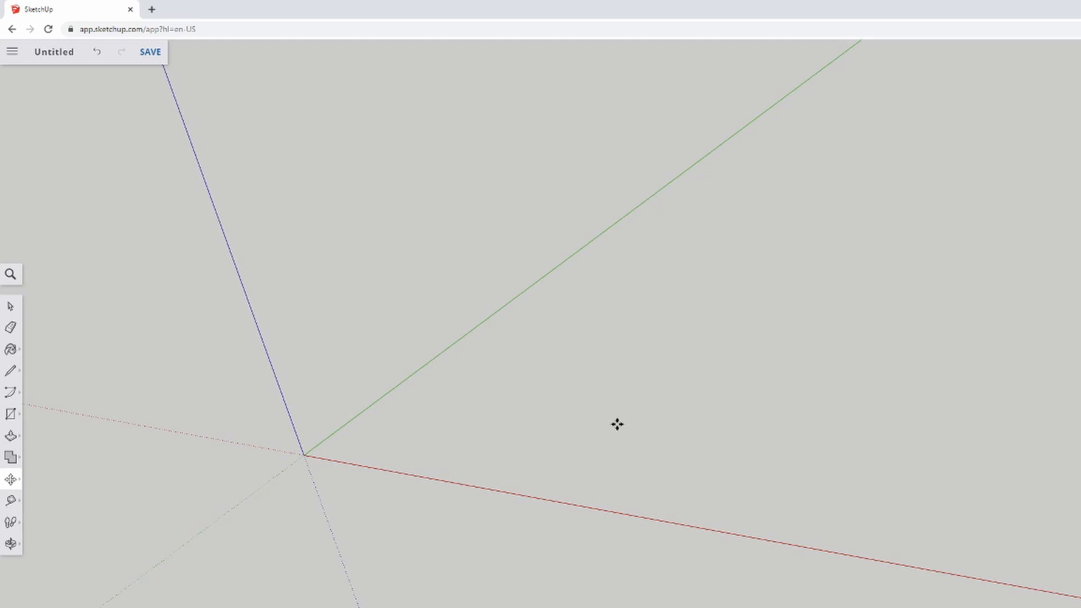
Examine the empty model's axes from different angles with the Orbit tool while trying the Line and Select tools.
key("o")
mouse_move(615, 425)
left_mouse_down()
mouse_move(847, 374)
mouse_move(978, 360)
mouse_move(755, 362)
mouse_move(647, 393)
mouse_move(642, 437)
mouse_move(631, 434)
left_mouse_up()
left_click(10, 305)
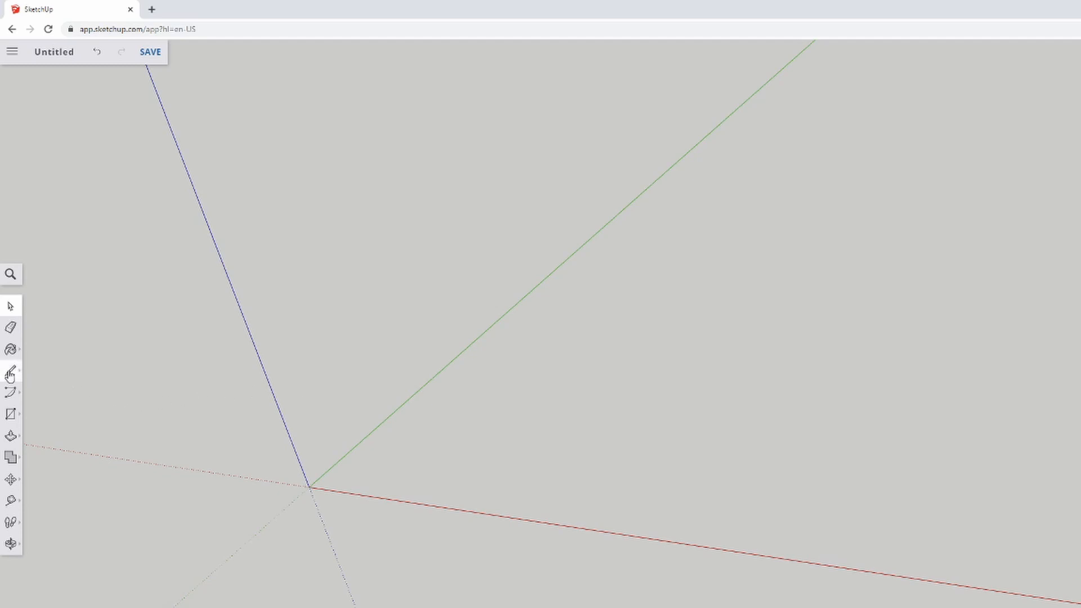
left_click(10, 372)
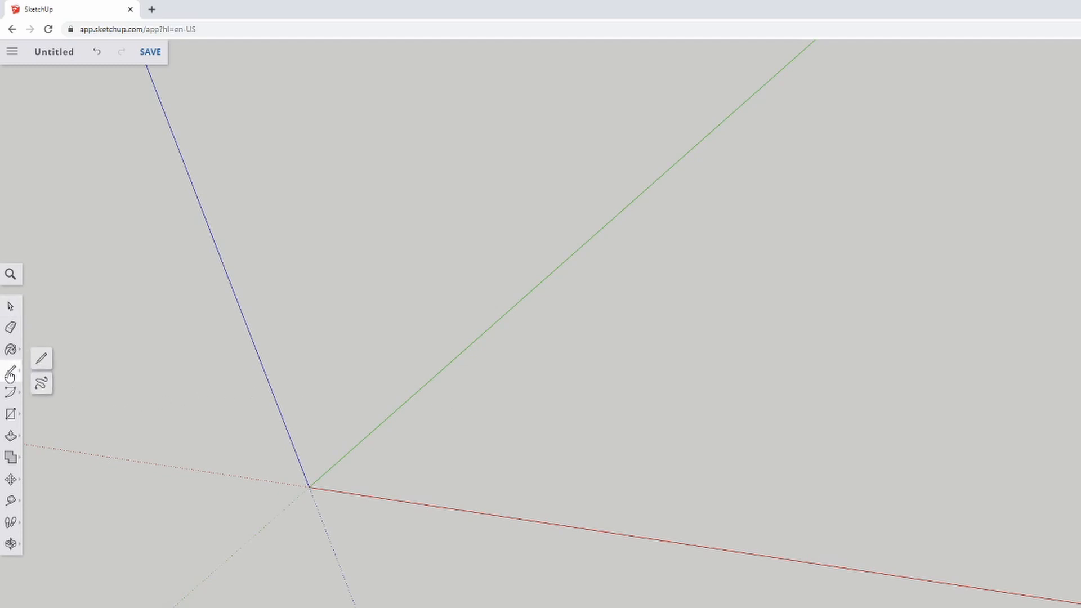
left_click(41, 362)
mouse_move(565, 376)
middle_mouse_down()
mouse_move(541, 429)
mouse_move(693, 451)
mouse_move(592, 493)
middle_mouse_up()
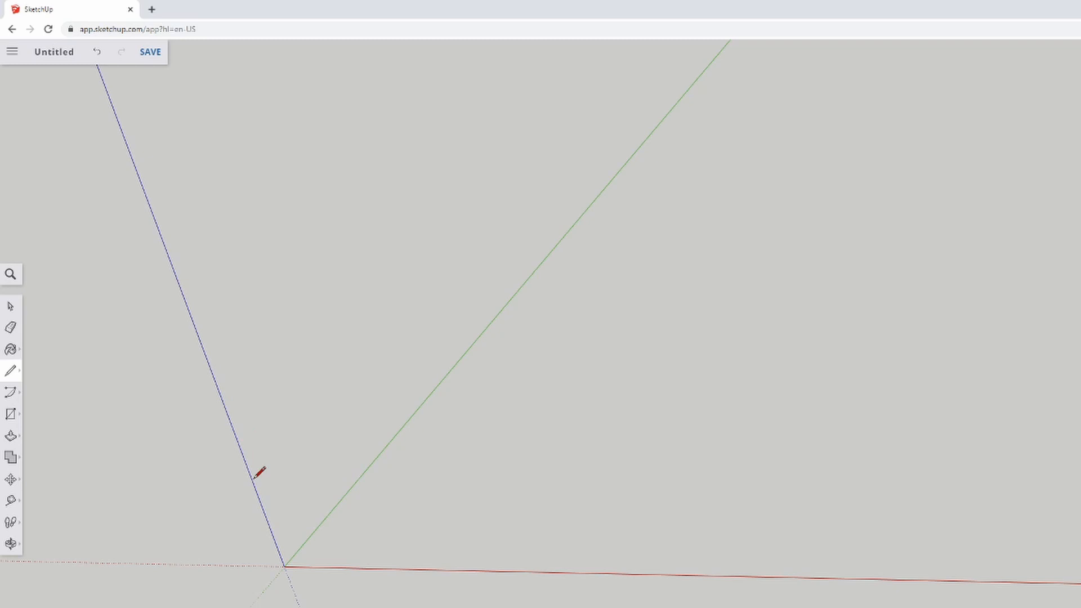
mouse_move(482, 518)
middle_mouse_down()
mouse_move(530, 486)
mouse_move(550, 417)
mouse_move(532, 505)
mouse_move(541, 500)
middle_mouse_up()
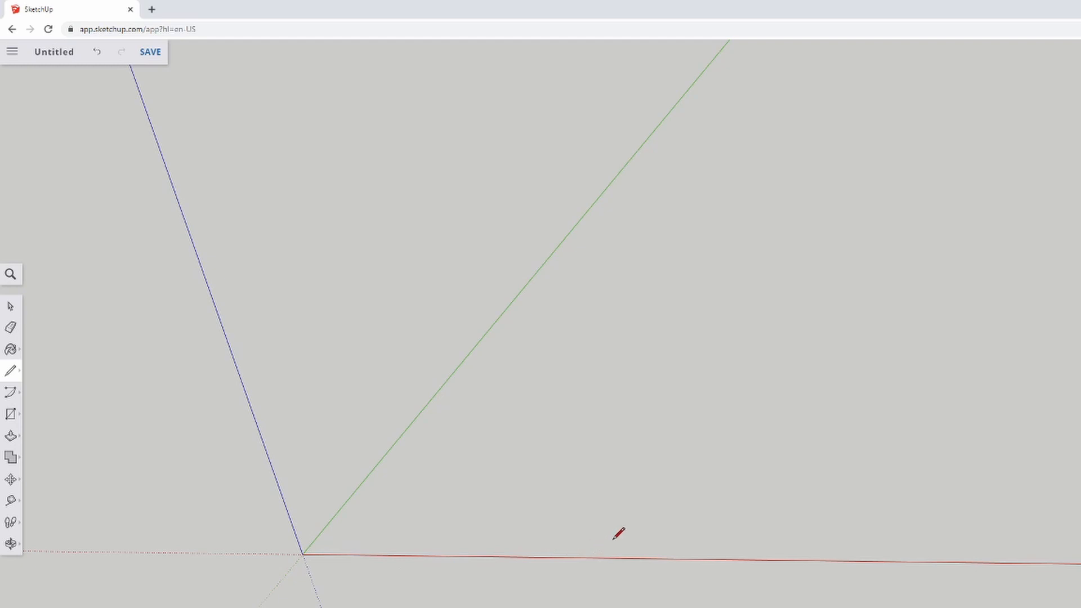
scroll(451, 486, "down", 2)
left_click(10, 306)
mouse_move(347, 474)
middle_mouse_down()
mouse_move(445, 513)
mouse_move(562, 482)
mouse_move(559, 504)
mouse_move(476, 543)
mouse_move(977, 567)
middle_mouse_up()
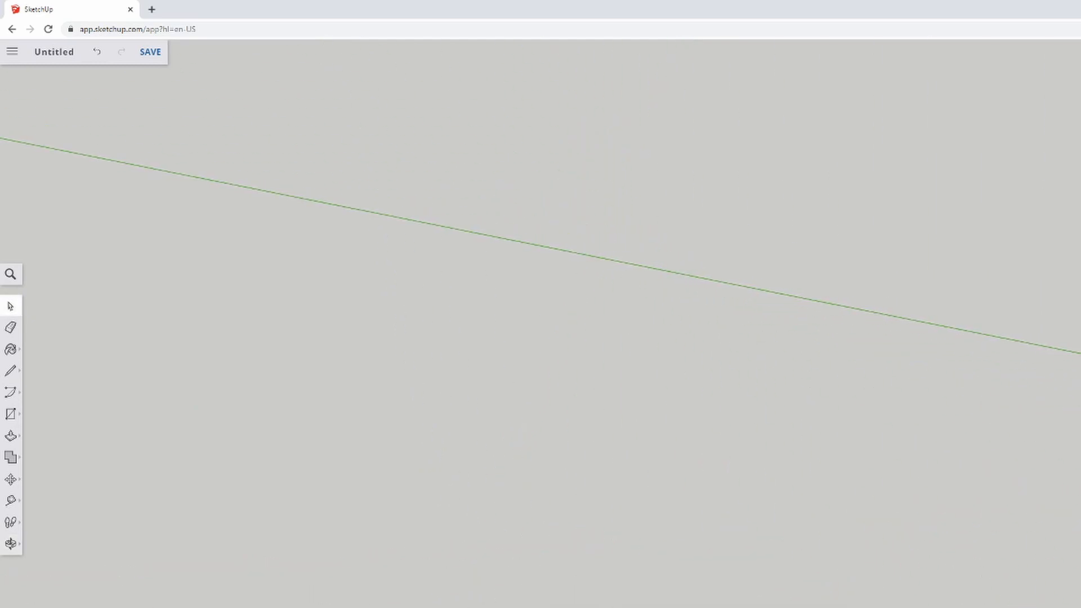
middle_click_drag(540, 324, 653, 312)
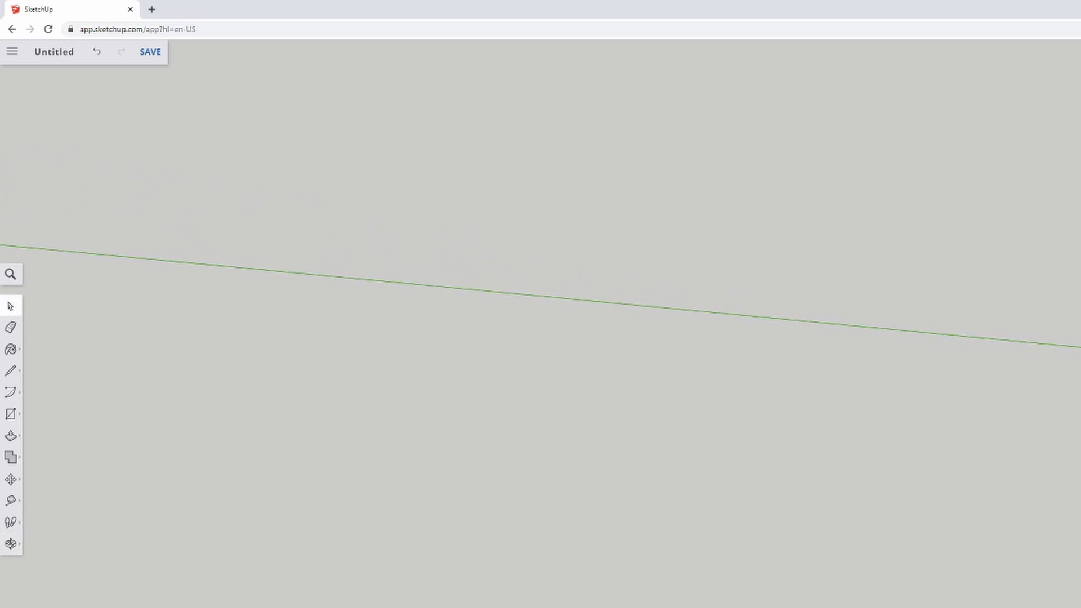
middle_click_drag(1078, 439, 840, 426)
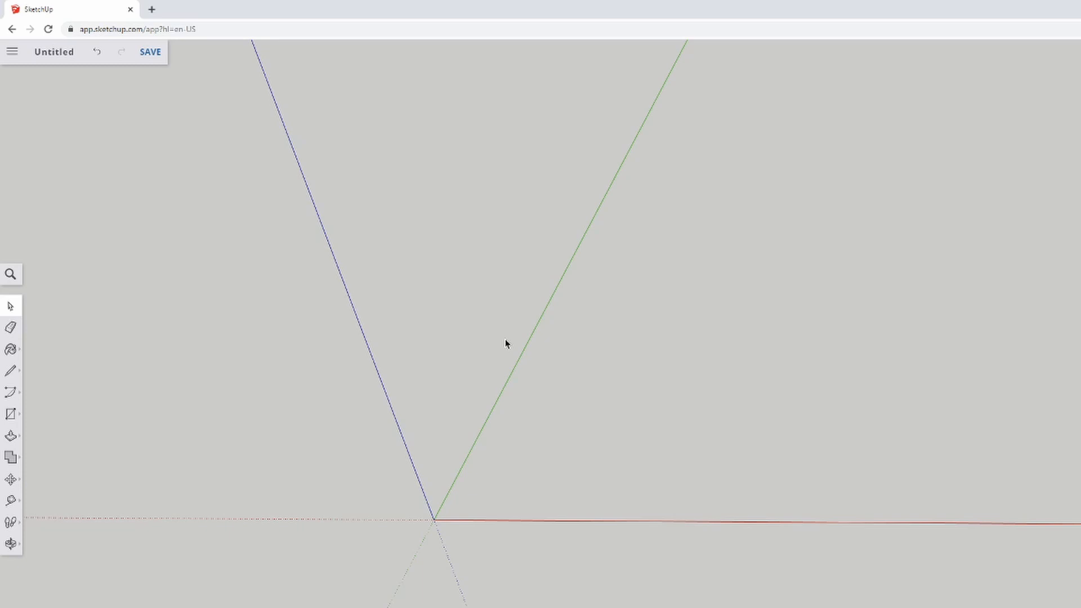
Draw a line parallel to the red axis beside the origin and a vertical line up from its far end.
left_click(11, 371)
left_click(580, 435)
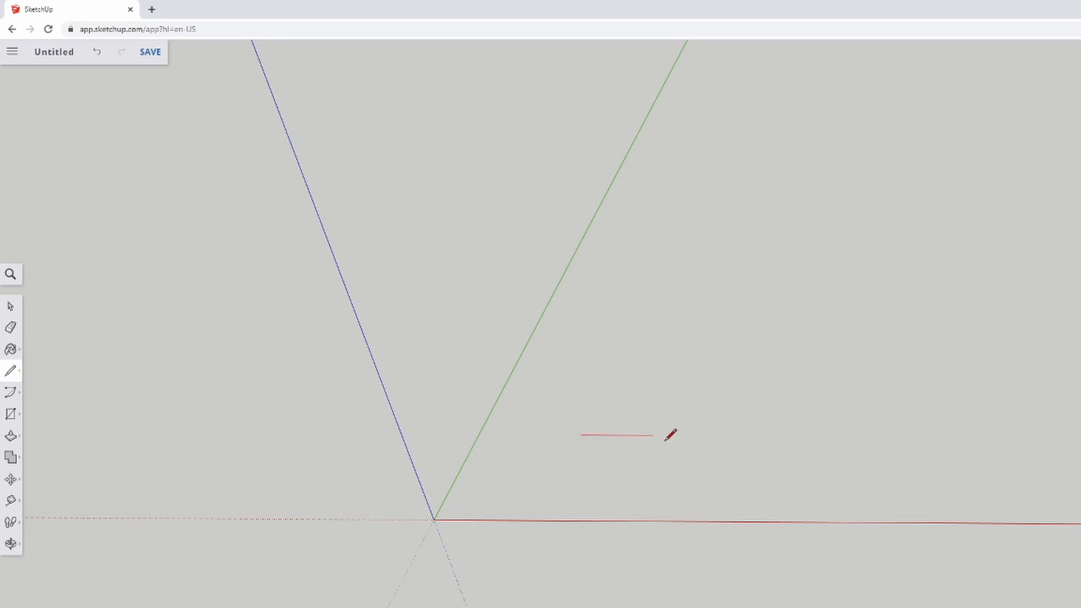
left_click(896, 436)
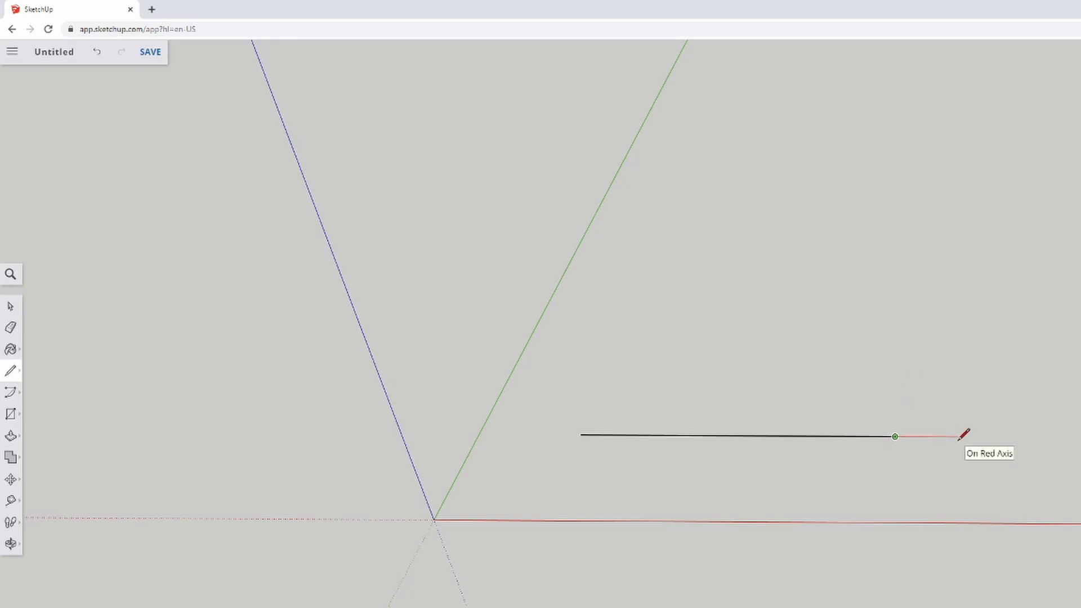
left_click(890, 315)
mouse_move(1023, 425)
middle_mouse_down()
mouse_move(603, 350)
mouse_move(552, 355)
mouse_move(877, 425)
middle_mouse_up()
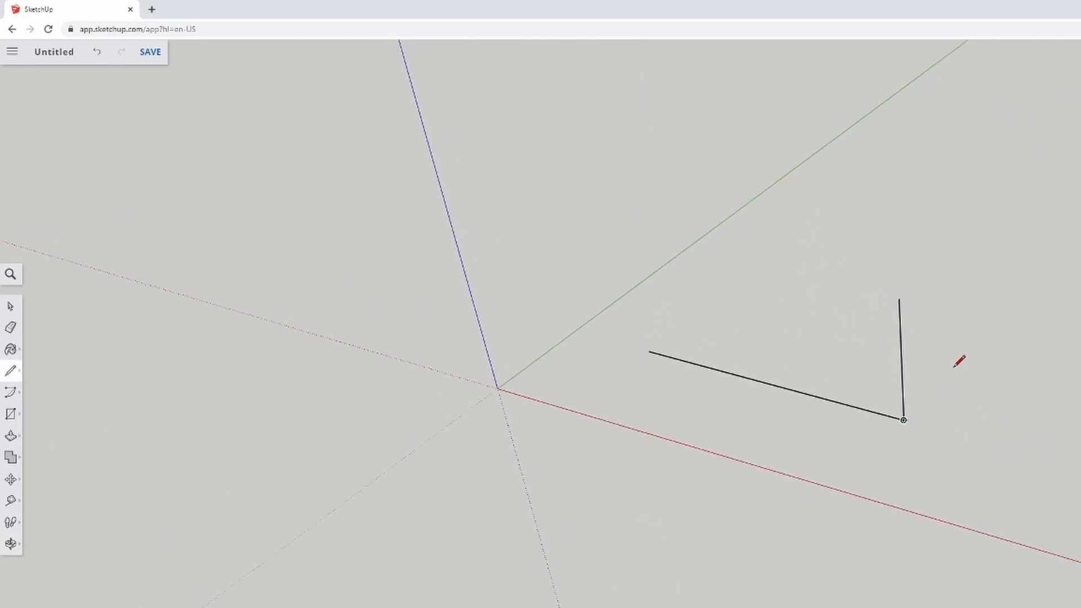
Draw a line parallel to the green axis from the corner, and extend the red-direction line past that corner.
left_click_drag(904, 420, 950, 365)
mouse_move(963, 434)
middle_mouse_down()
mouse_move(698, 430)
mouse_move(795, 553)
mouse_move(929, 479)
mouse_move(978, 437)
middle_mouse_up()
left_click_drag(910, 436, 1052, 452)
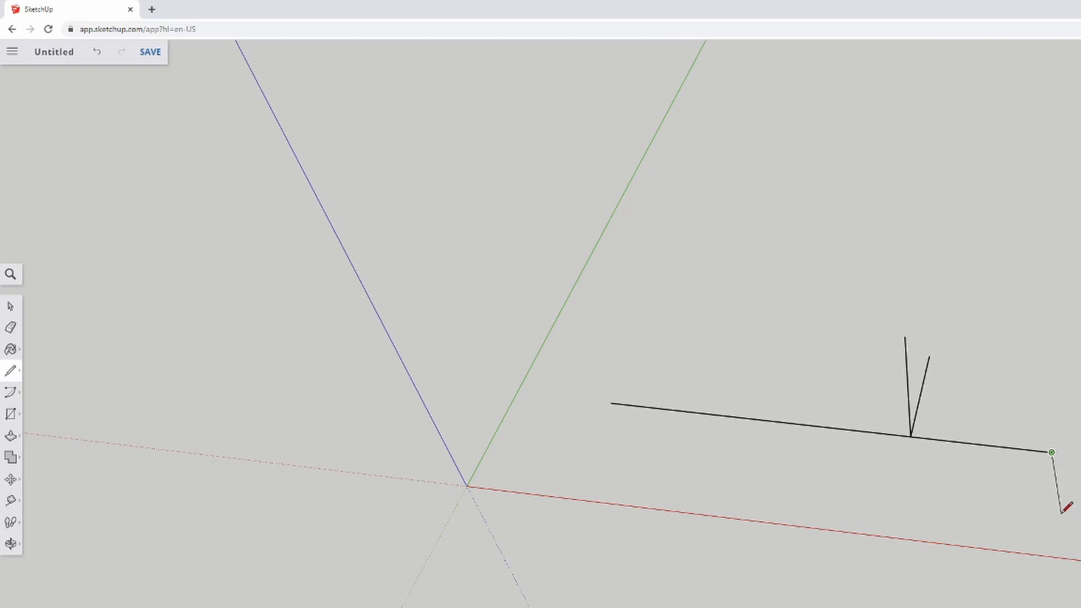
key("Escape")
middle_click_drag(990, 502, 1032, 486)
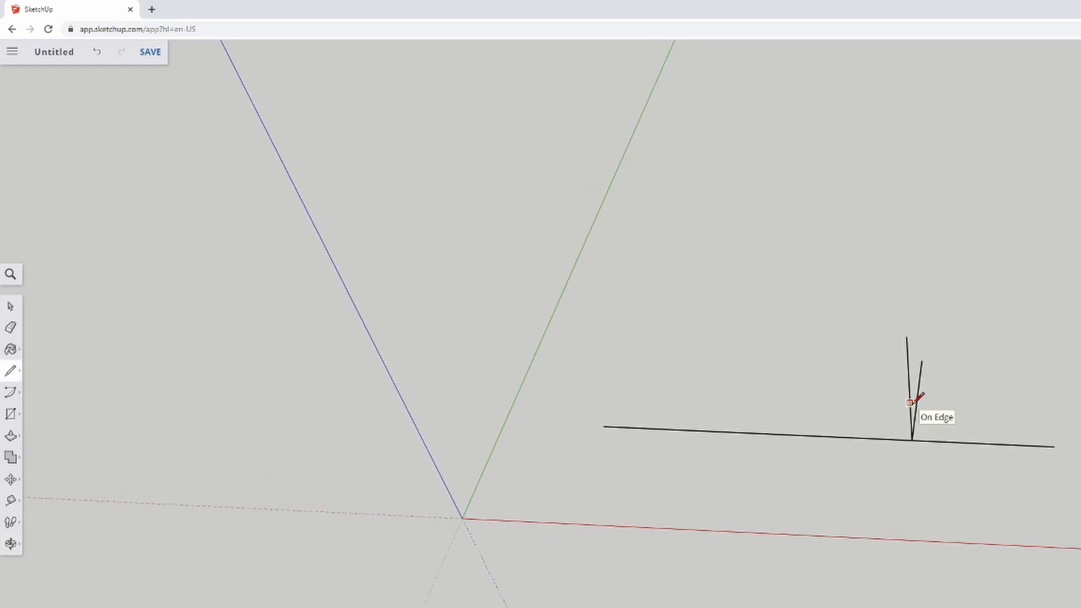
Close a vertical rectangular face by drawing its top edge along the green axis and its remaining vertical edge.
left_click(907, 336)
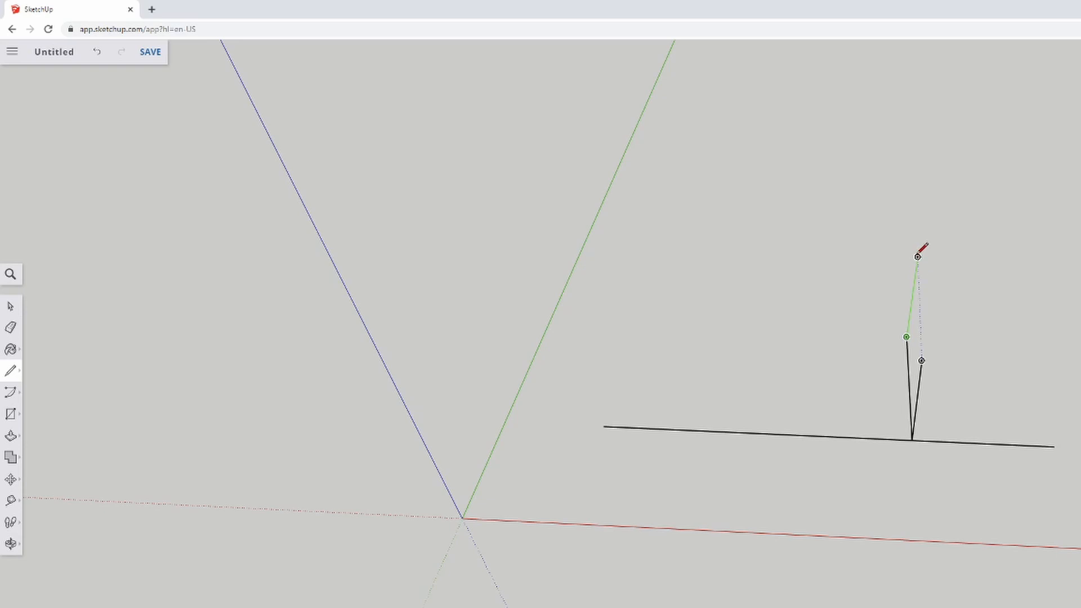
left_click(918, 257)
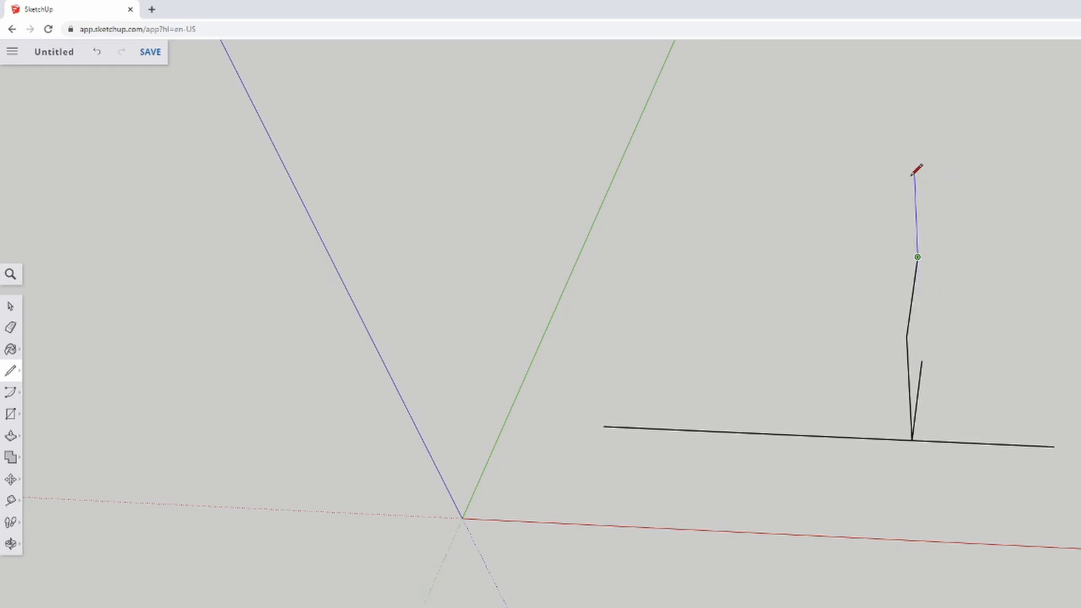
left_click(922, 361)
mouse_move(924, 365)
middle_mouse_down()
mouse_move(1077, 406)
mouse_move(1079, 428)
mouse_move(905, 437)
middle_mouse_up()
Draw a rectangular floor face from the vertical face's bottom corner, parallel to the red axis and back to the first line's start.
left_click(872, 397)
left_click(583, 526)
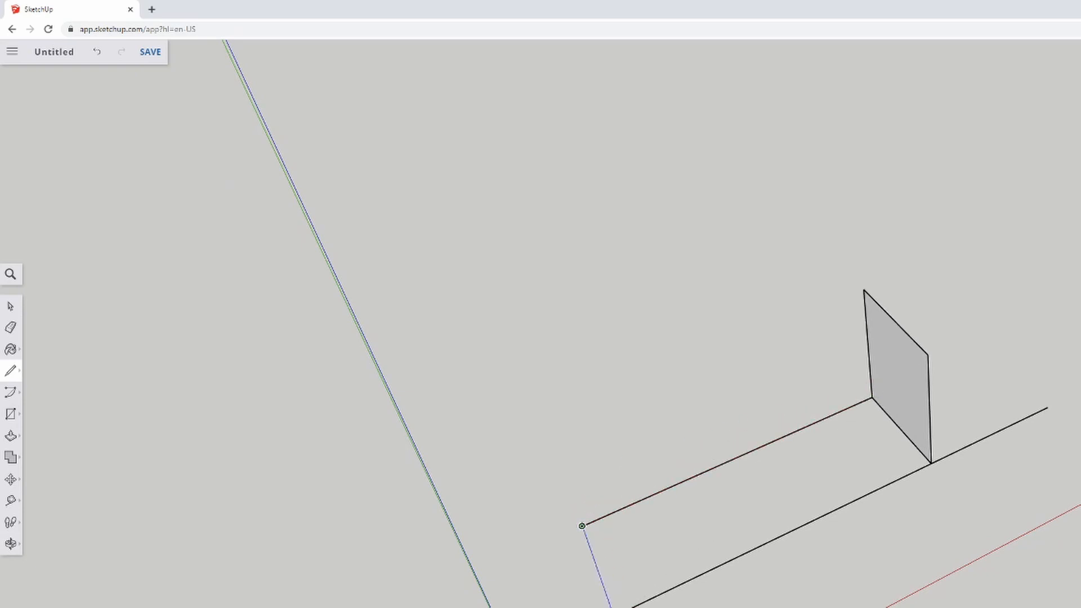
left_click(630, 606)
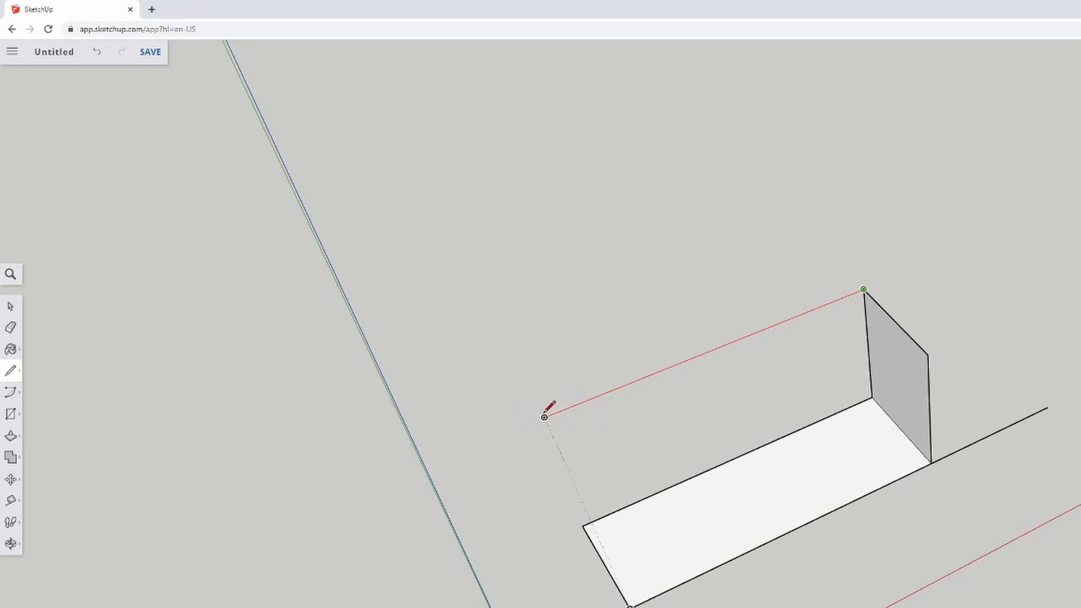
Build the long side wall by drawing its top edge parallel to the red axis and its end edge to the floor.
middle_click_drag(528, 449, 693, 425)
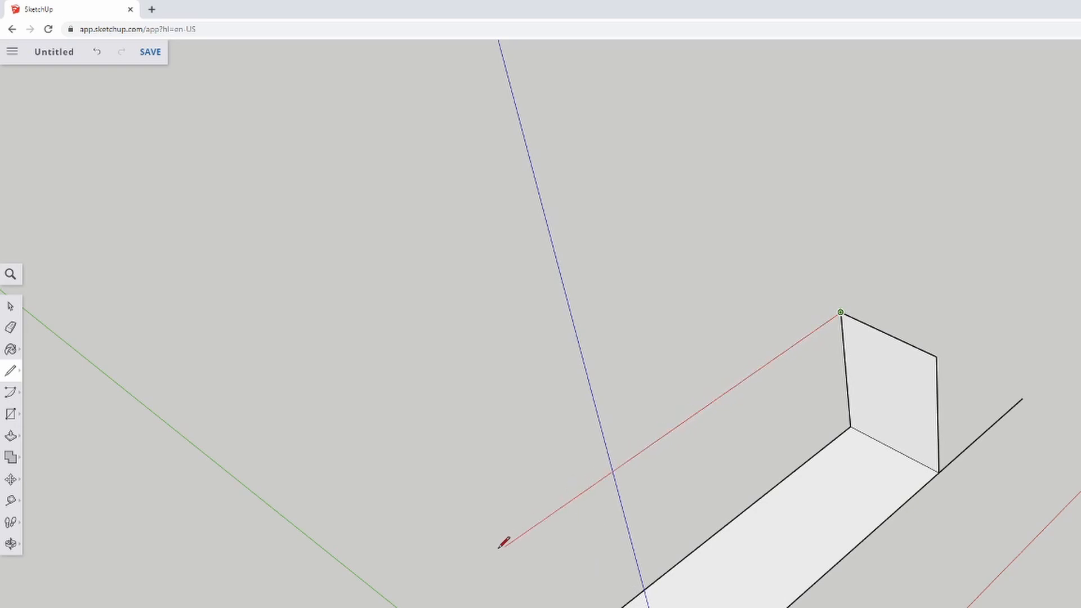
left_click(483, 562)
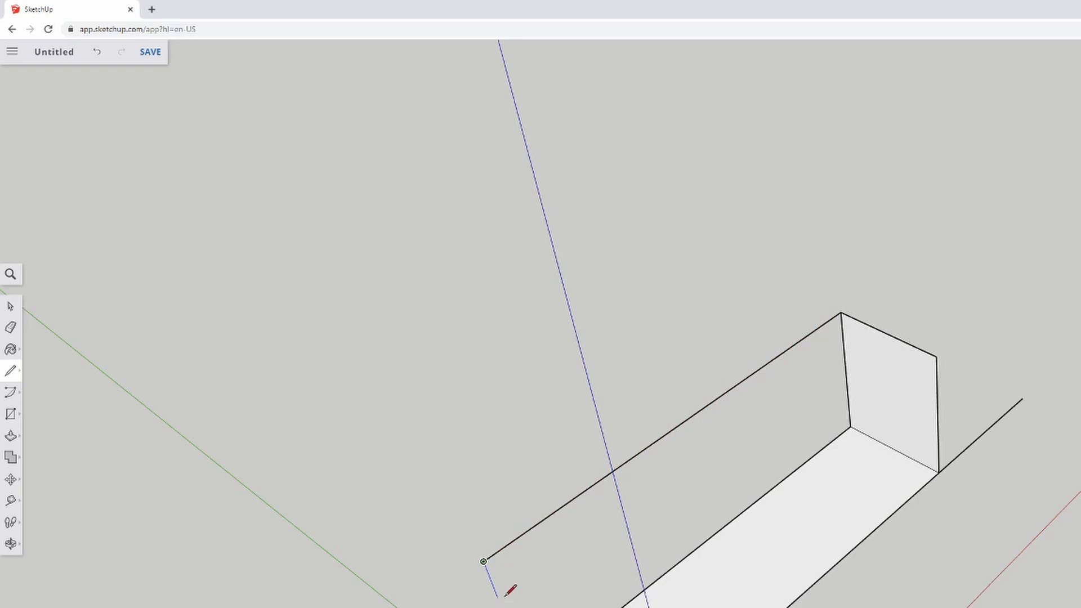
mouse_move(503, 588)
middle_mouse_down()
mouse_move(485, 599)
mouse_move(674, 563)
mouse_move(816, 606)
mouse_move(930, 607)
middle_mouse_up()
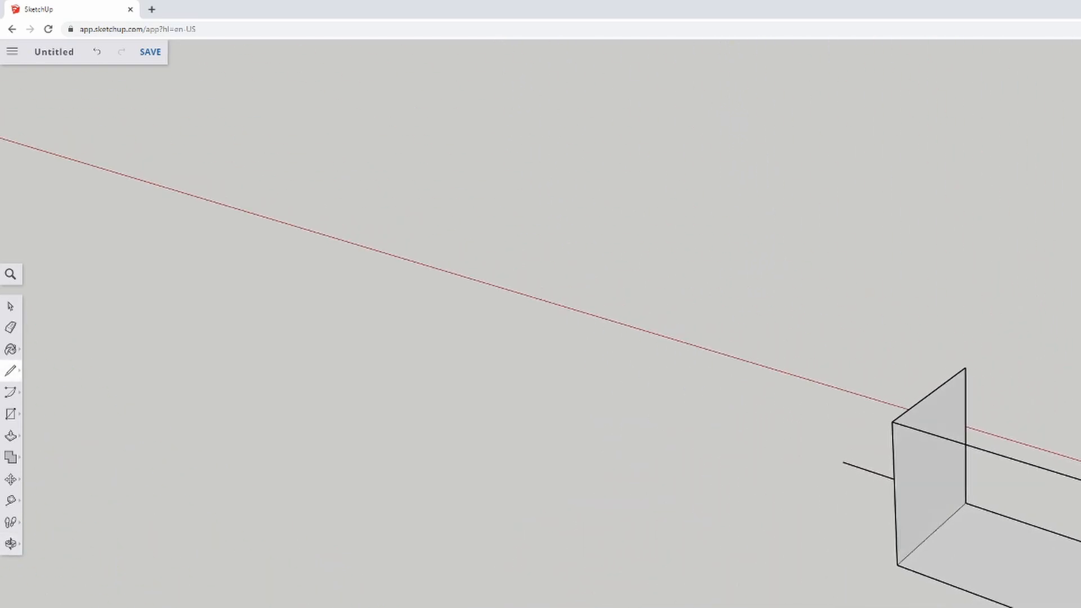
scroll(1070, 606, "up", 1)
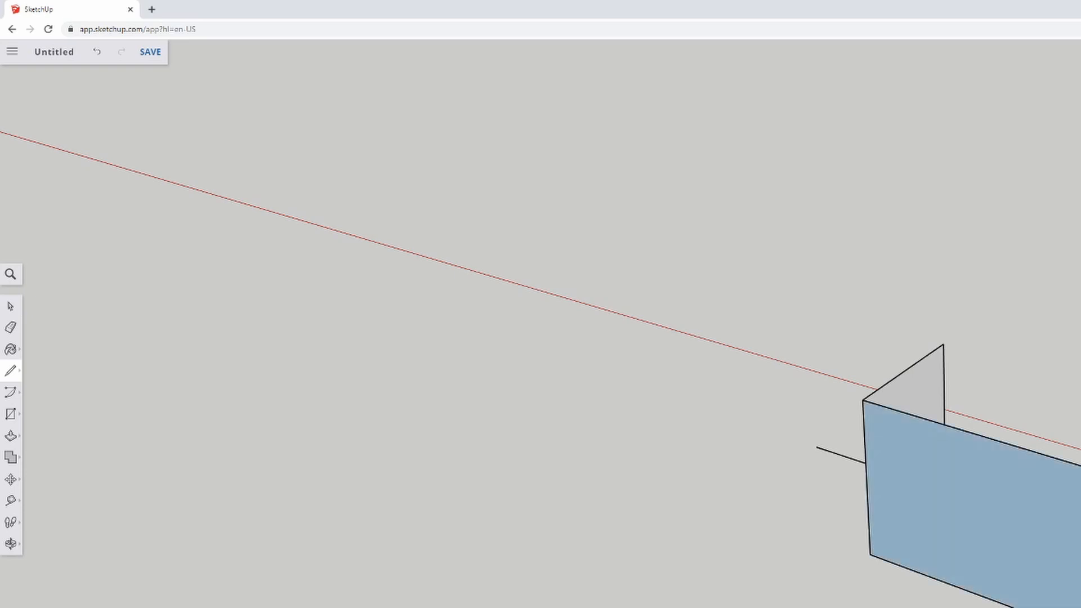
mouse_move(922, 514)
middle_mouse_down()
mouse_move(935, 451)
mouse_move(773, 437)
middle_mouse_up()
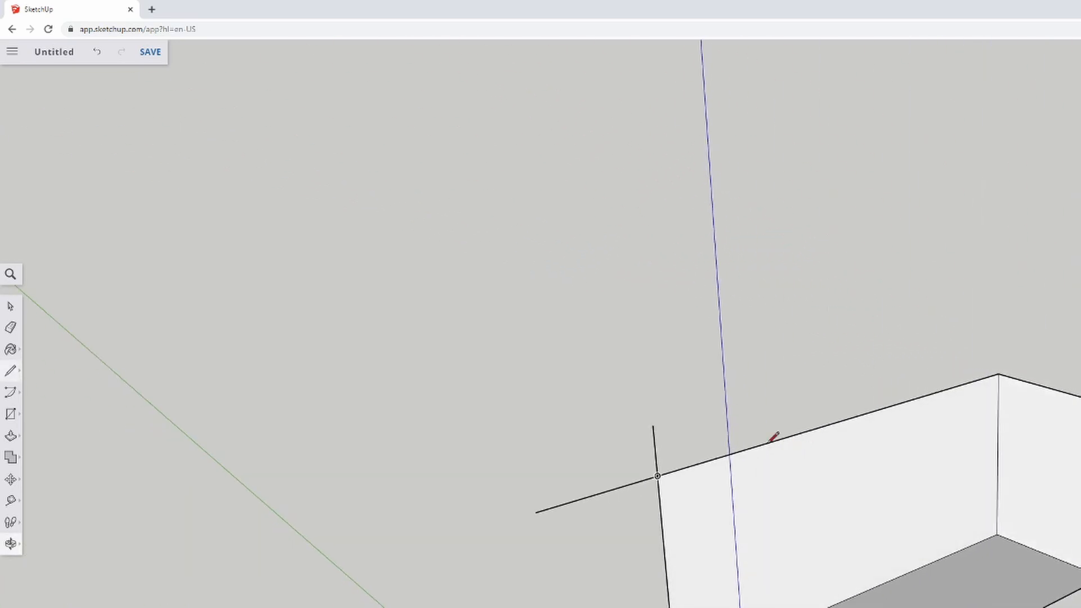
Erase the two excess line ends sticking out past the long wall's top corner.
left_click(10, 328)
left_click_drag(614, 489, 656, 453)
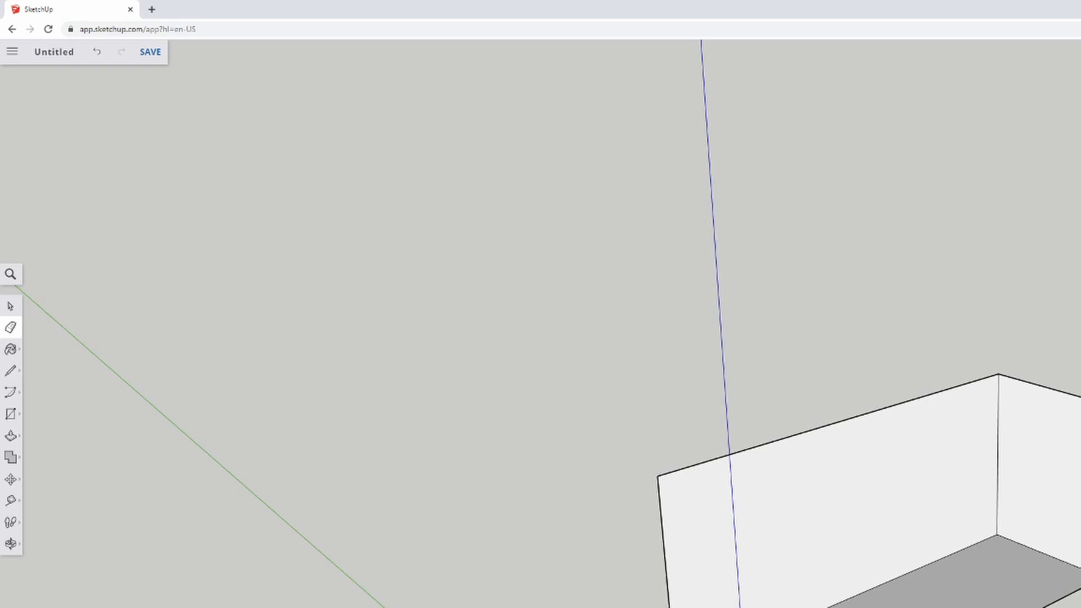
left_click(10, 306)
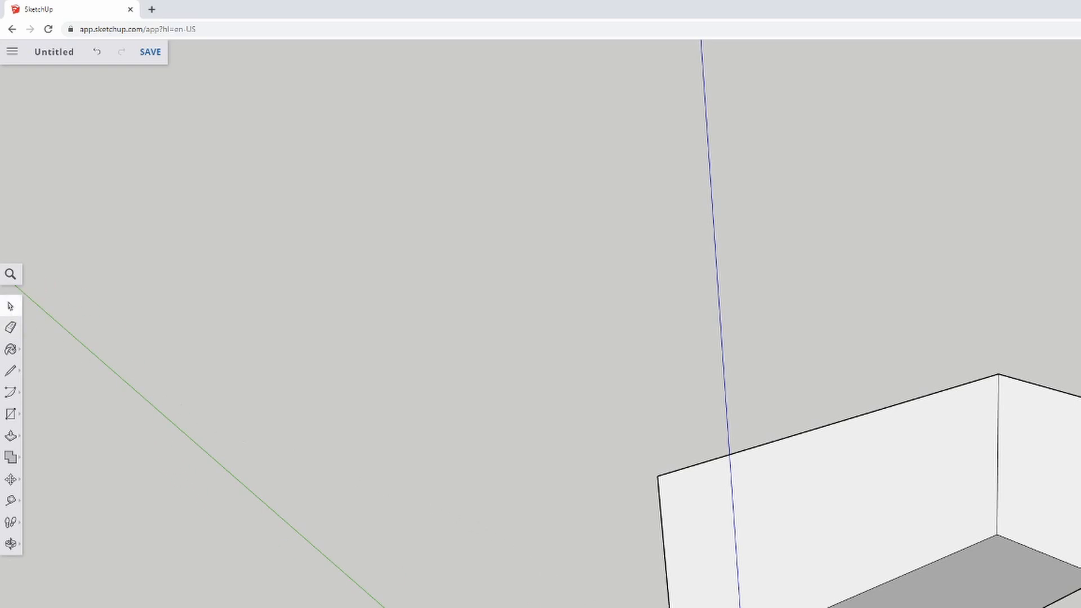
Draw the missing edges from the long wall's top corner to close the top, end and front faces of the box.
middle_click_drag(879, 428, 774, 431)
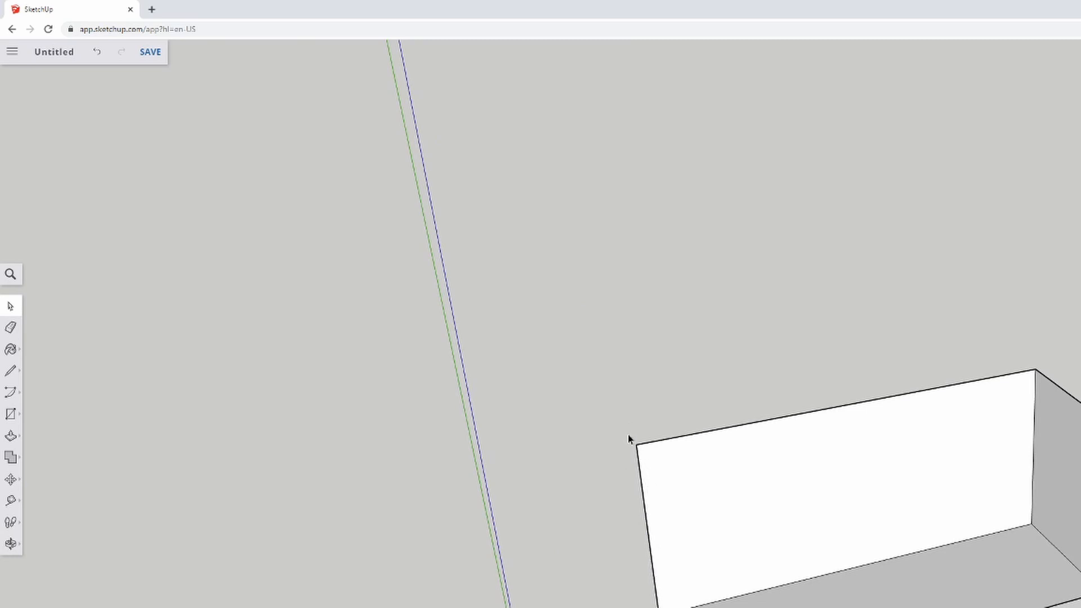
middle_click_drag(591, 508, 558, 505)
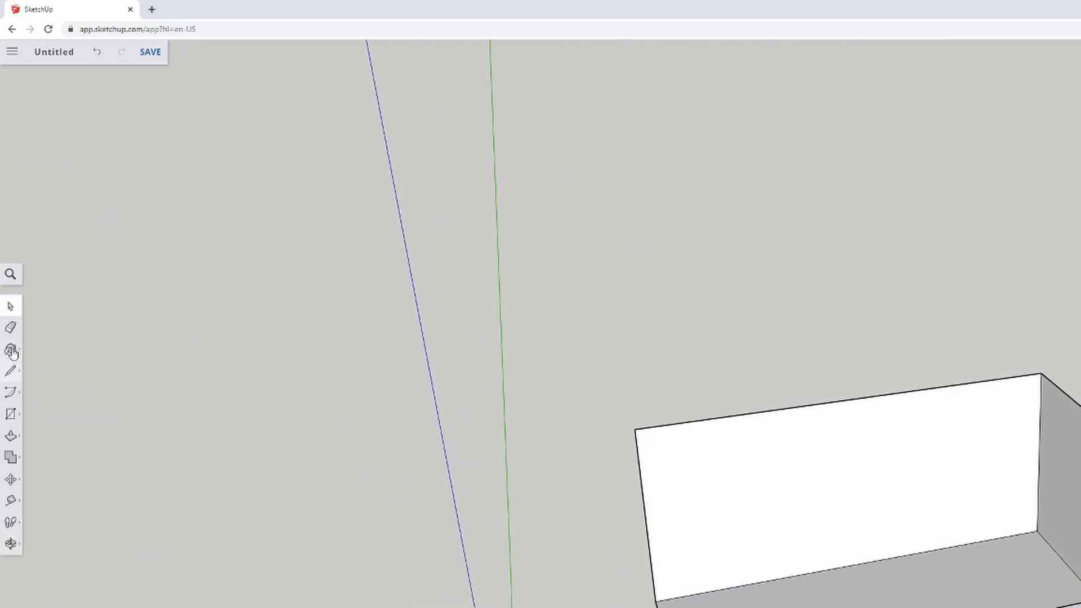
left_click(8, 372)
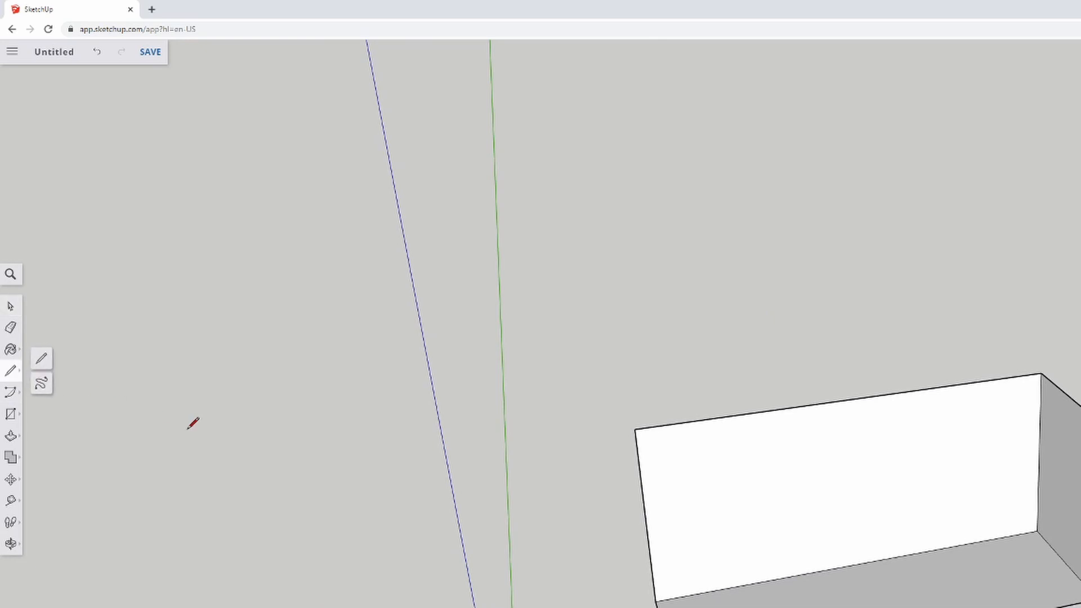
left_click(41, 357)
left_click(635, 429)
left_click(654, 498)
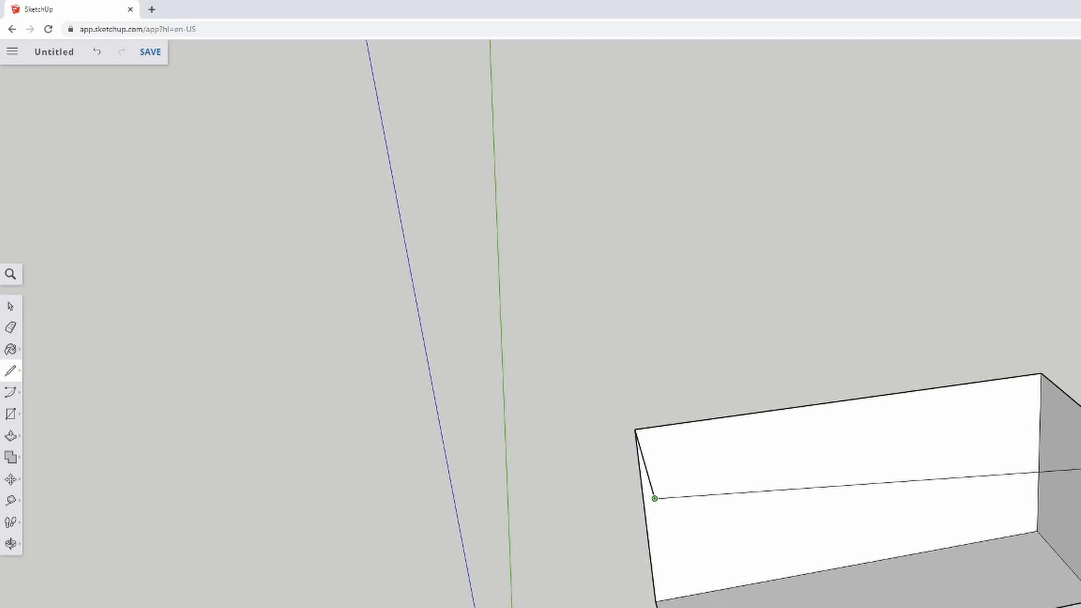
left_click(1040, 439)
left_click(655, 499)
left_click(668, 607)
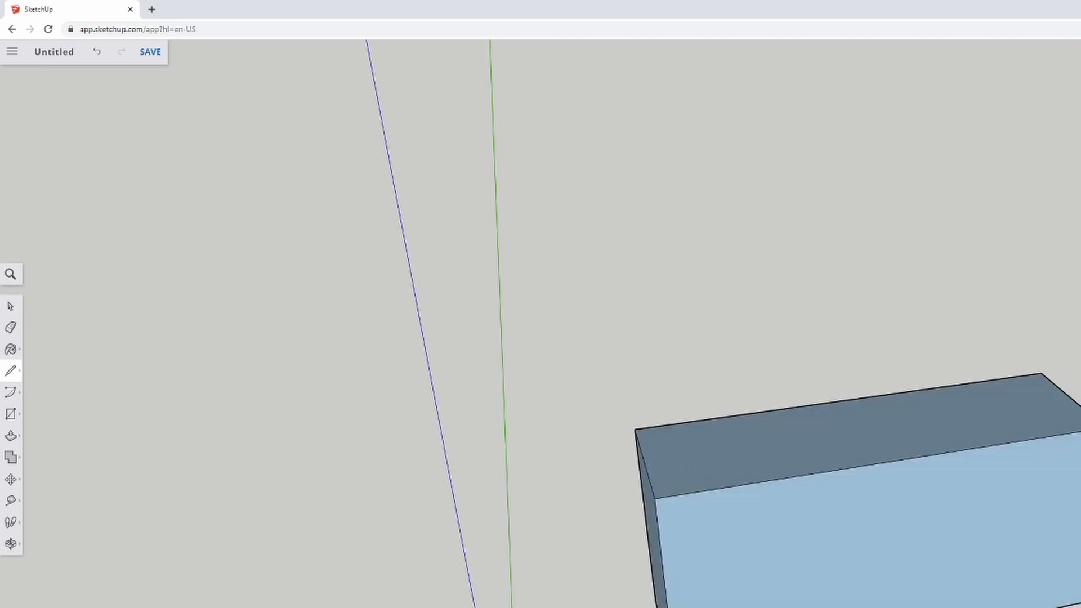
Delete the long front face of the box to open up its interior.
left_click(10, 307)
middle_click_drag(500, 515, 1078, 530)
left_click_drag(1070, 451, 208, 515)
key("space")
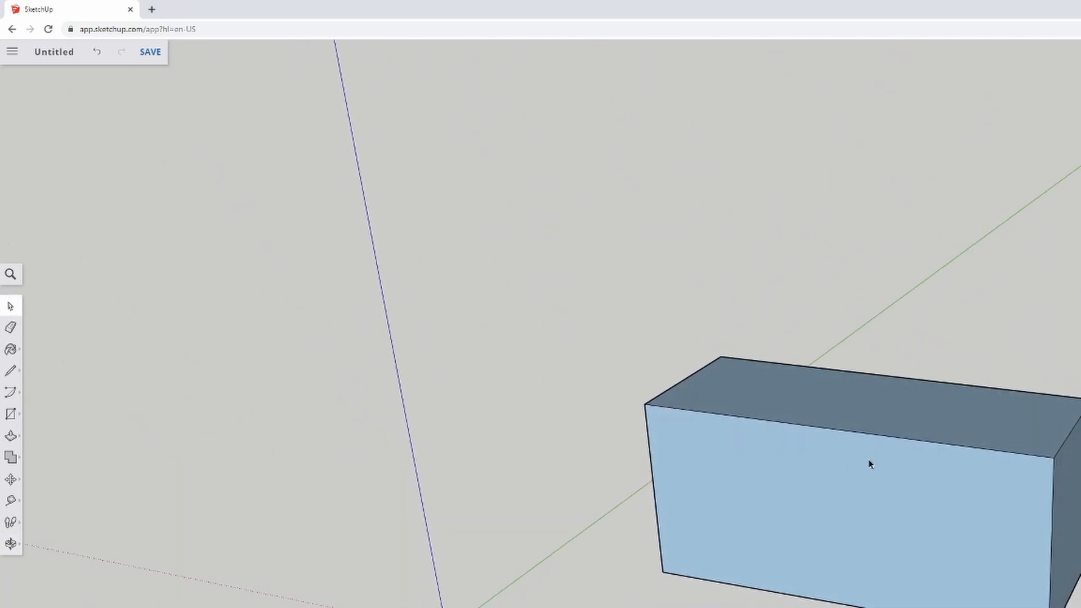
key("o")
left_click_drag(1079, 332, 1033, 447)
key("space")
left_click(760, 485)
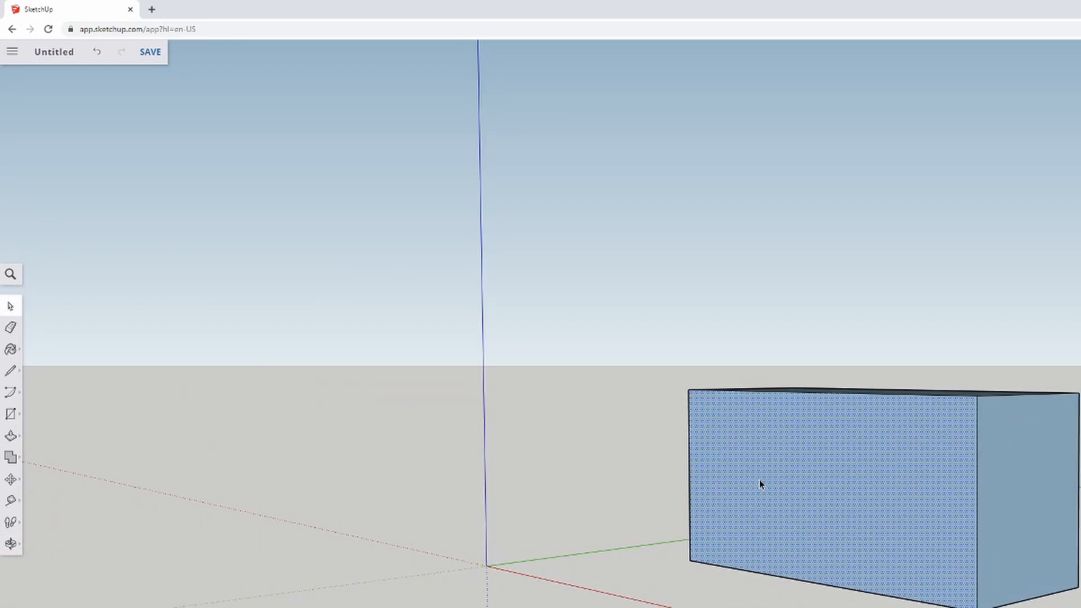
middle_click_drag(865, 558, 874, 597)
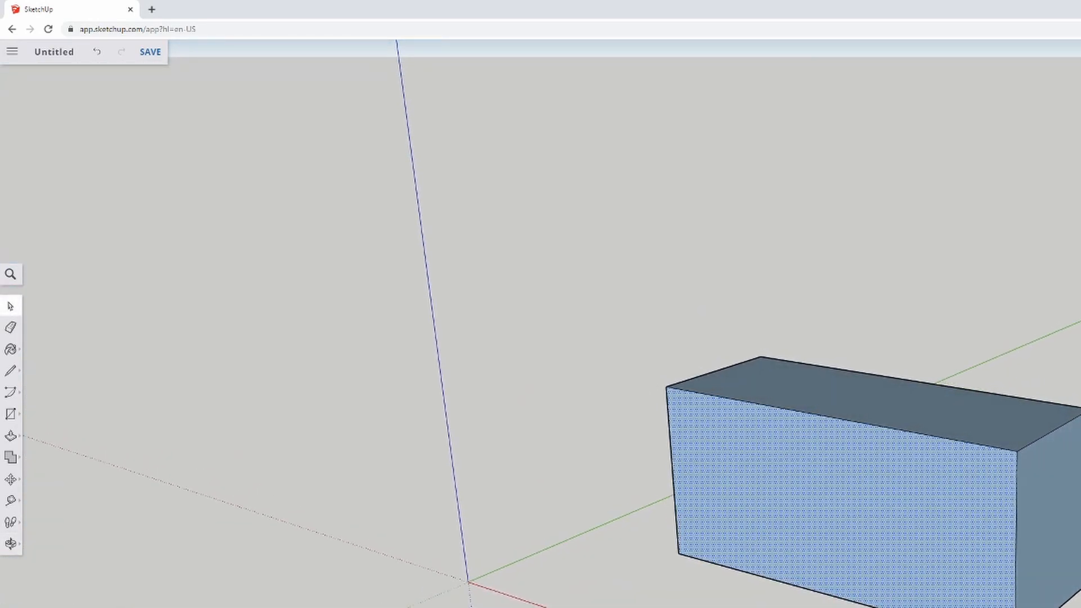
key("Delete")
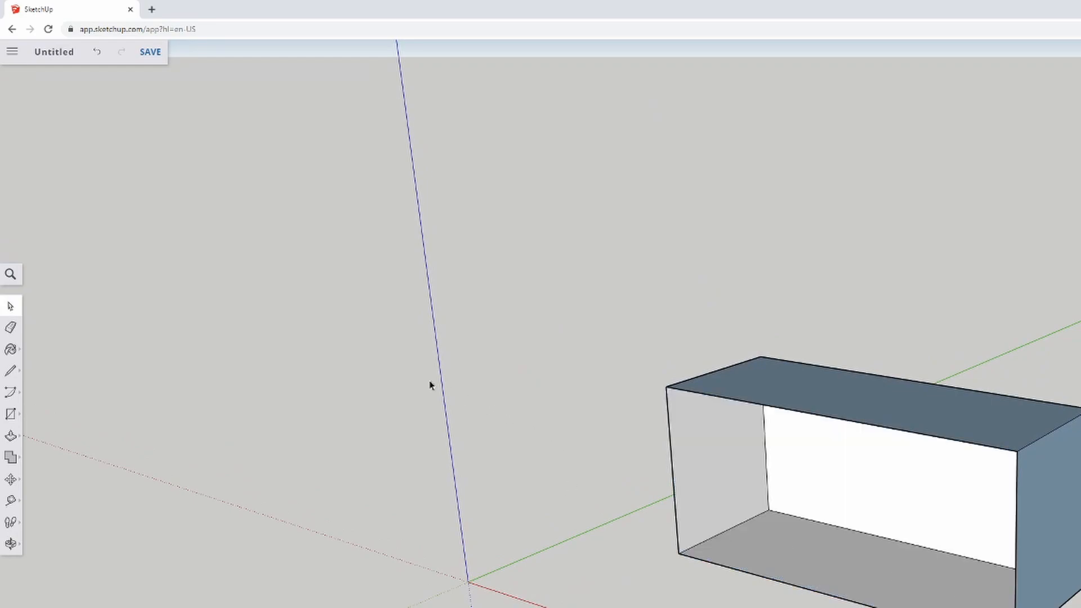
Undo the deletion of the long front face to close the box again.
middle_click_drag(751, 521, 768, 594)
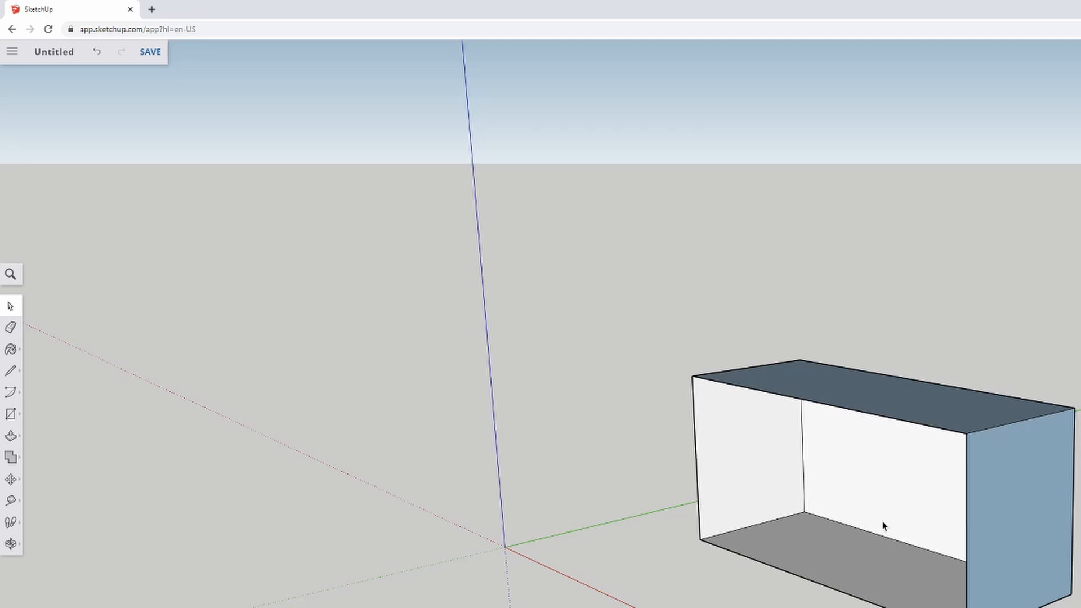
scroll(883, 527, "up", 2)
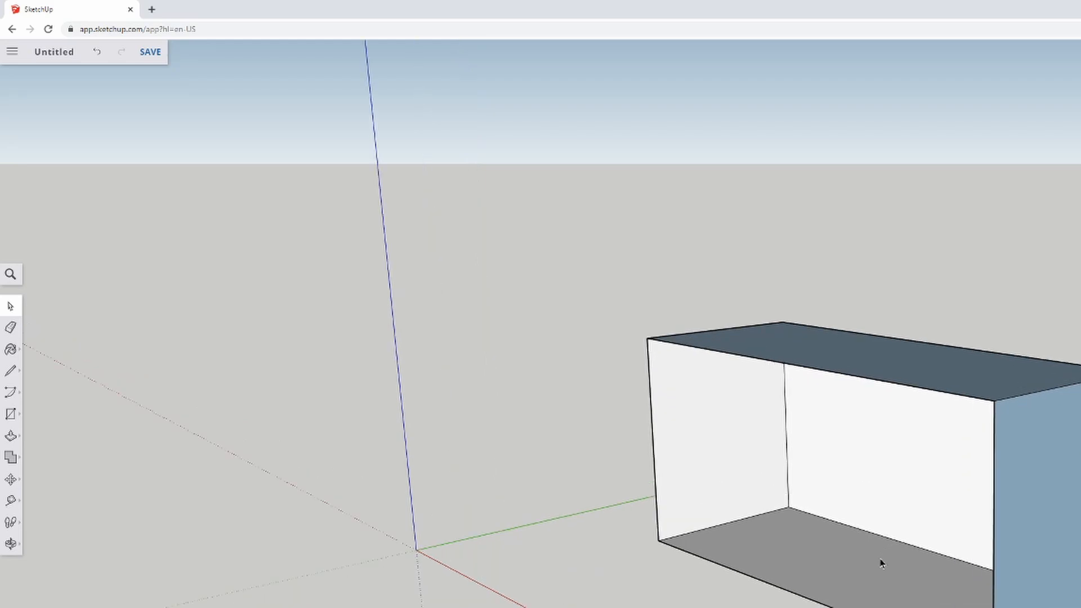
left_click(12, 371)
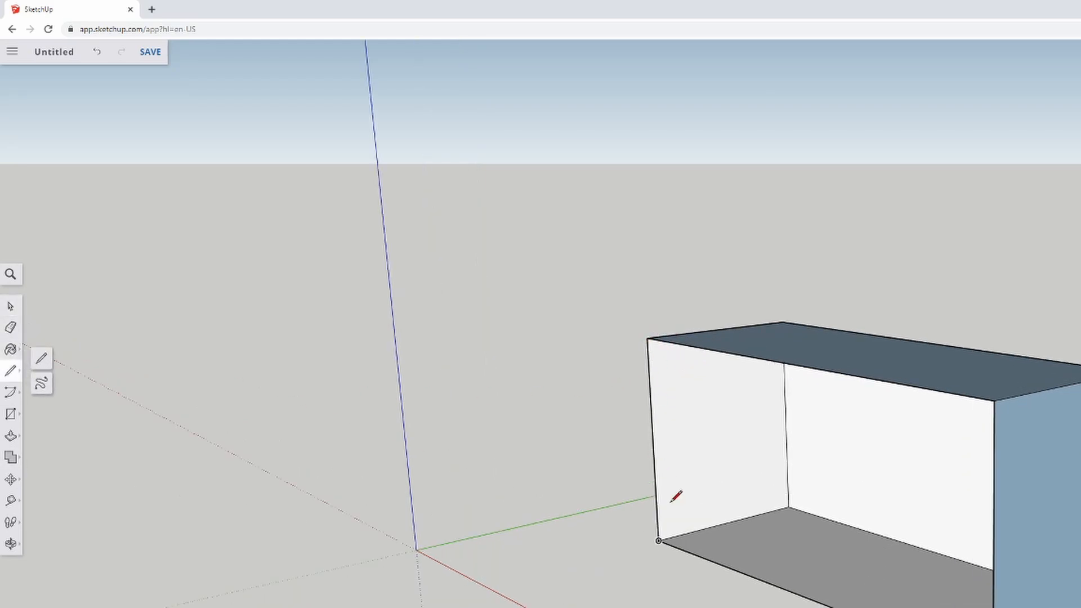
key("ctrl+z")
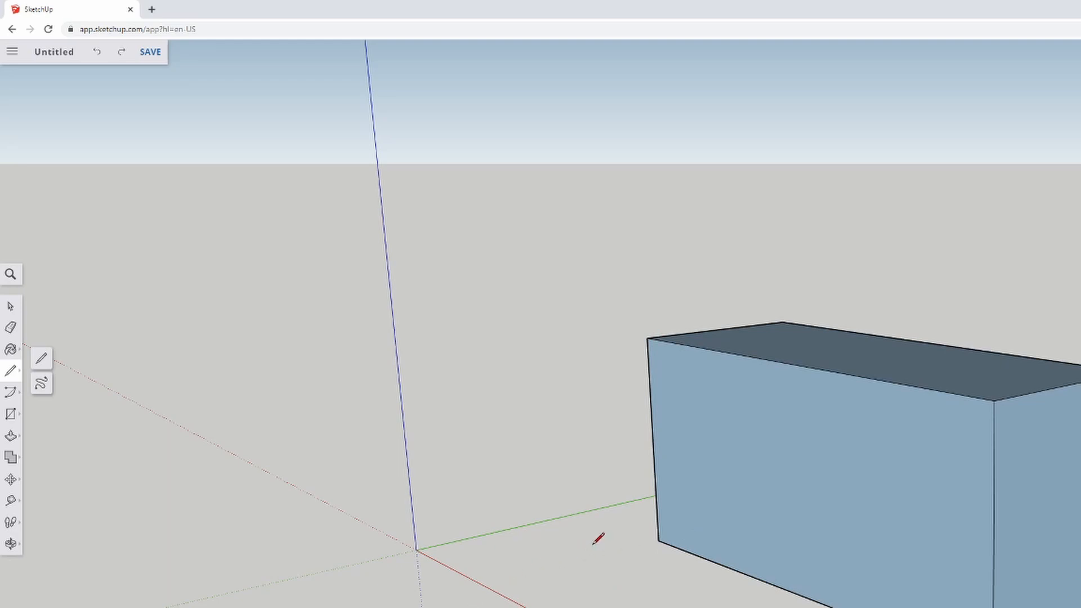
left_click(11, 307)
Copy the long front face of the box and paste the copy as a detached panel in front of it.
middle_click_drag(420, 455, 550, 484)
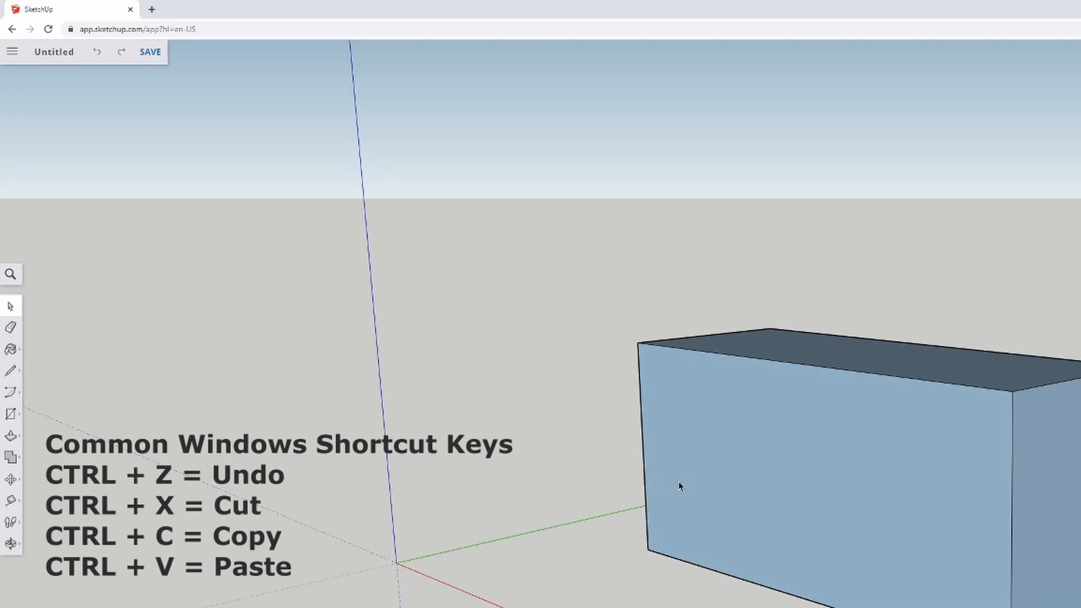
scroll(771, 422, "down", 2)
scroll(772, 422, "up", 5)
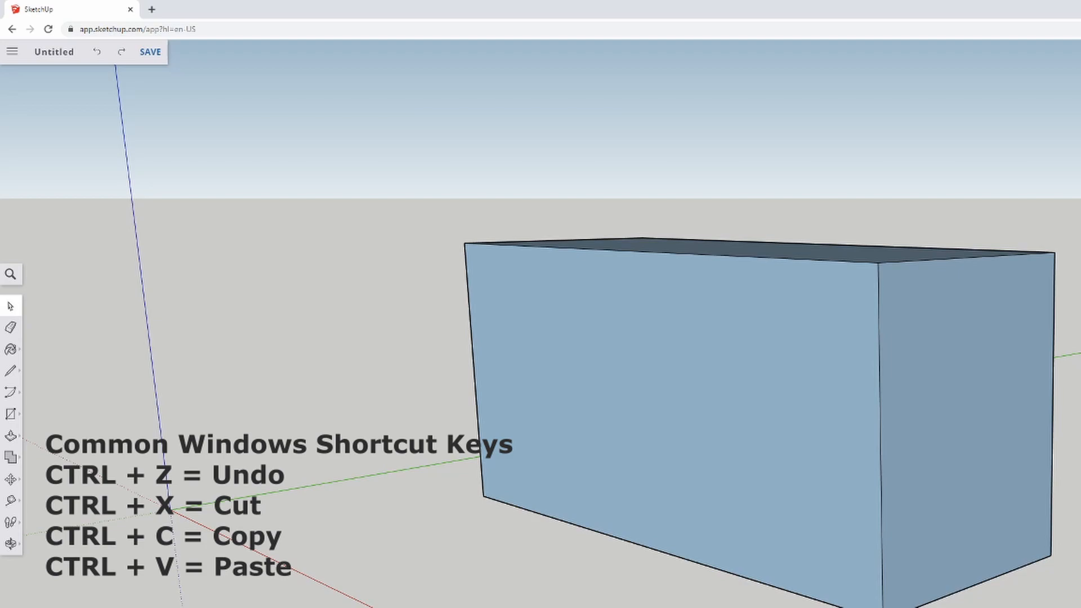
scroll(709, 489, "down", 5)
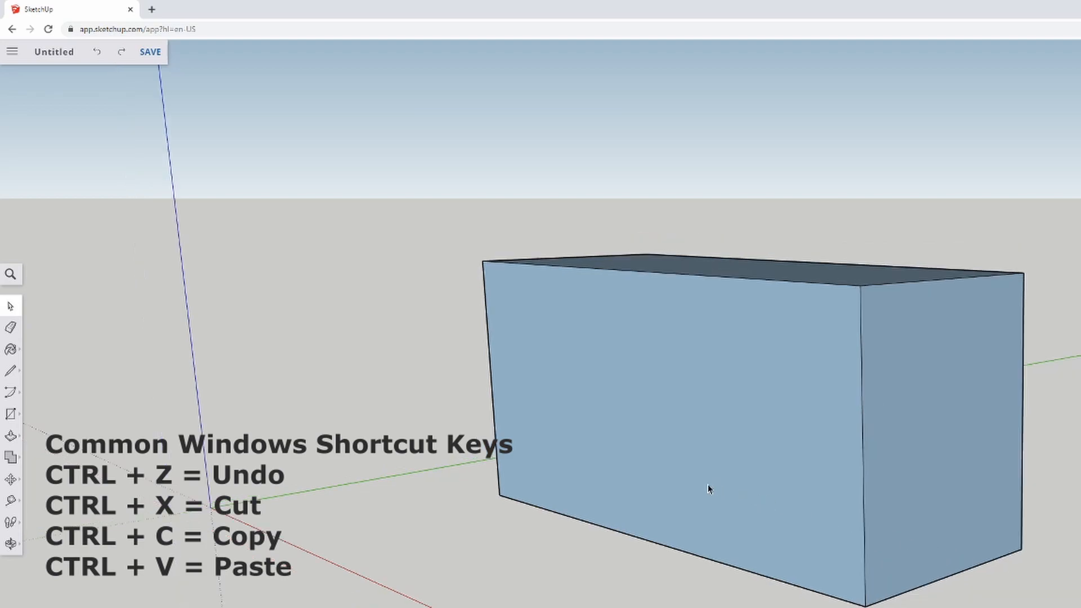
middle_click_drag(678, 492, 673, 471)
left_click(660, 433)
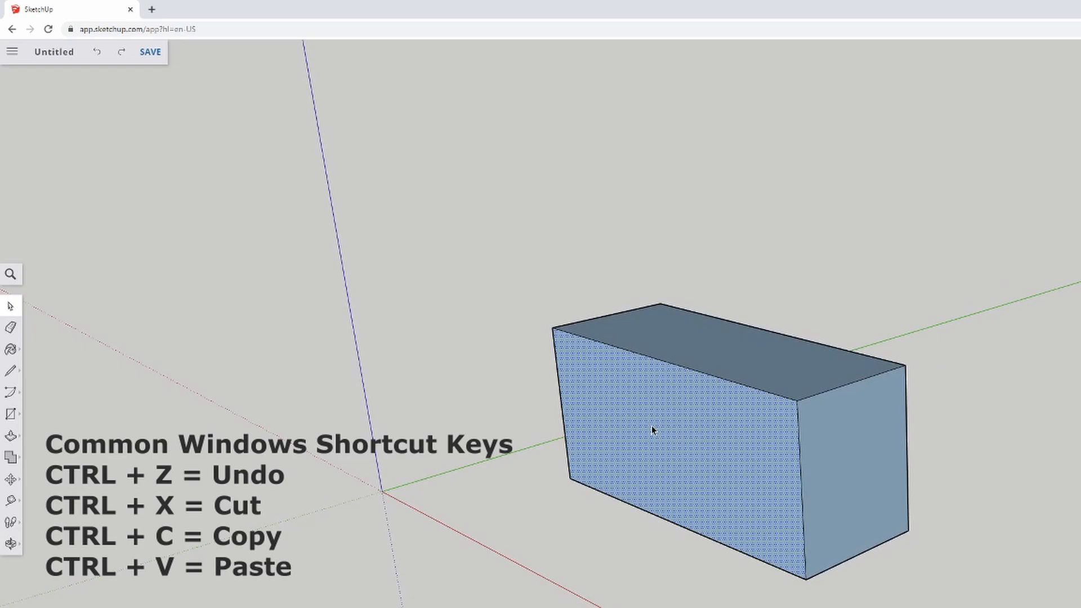
key("m")
left_click(640, 454)
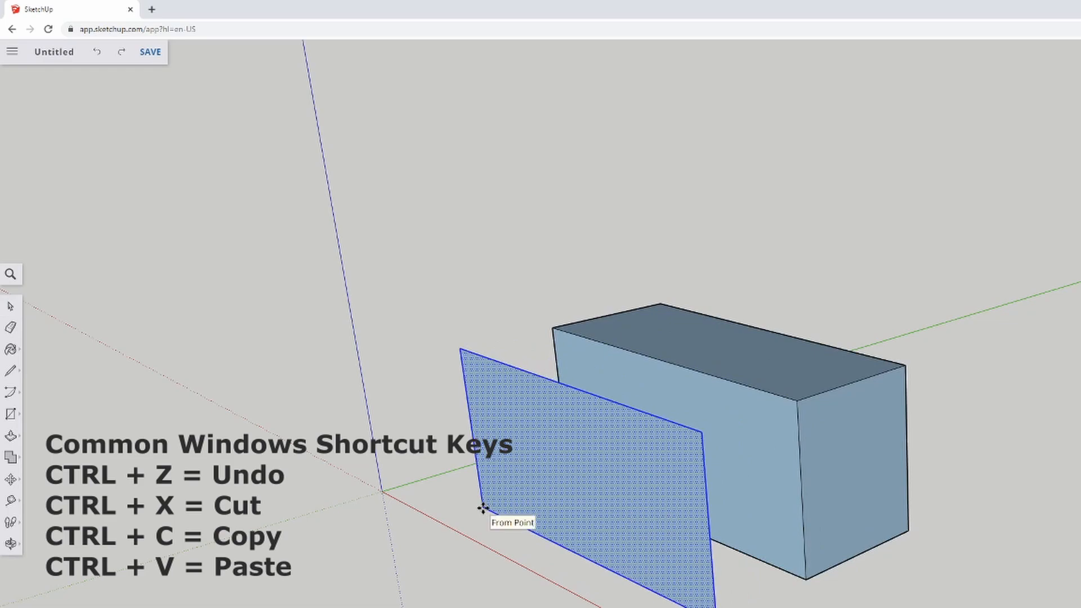
left_click(483, 508)
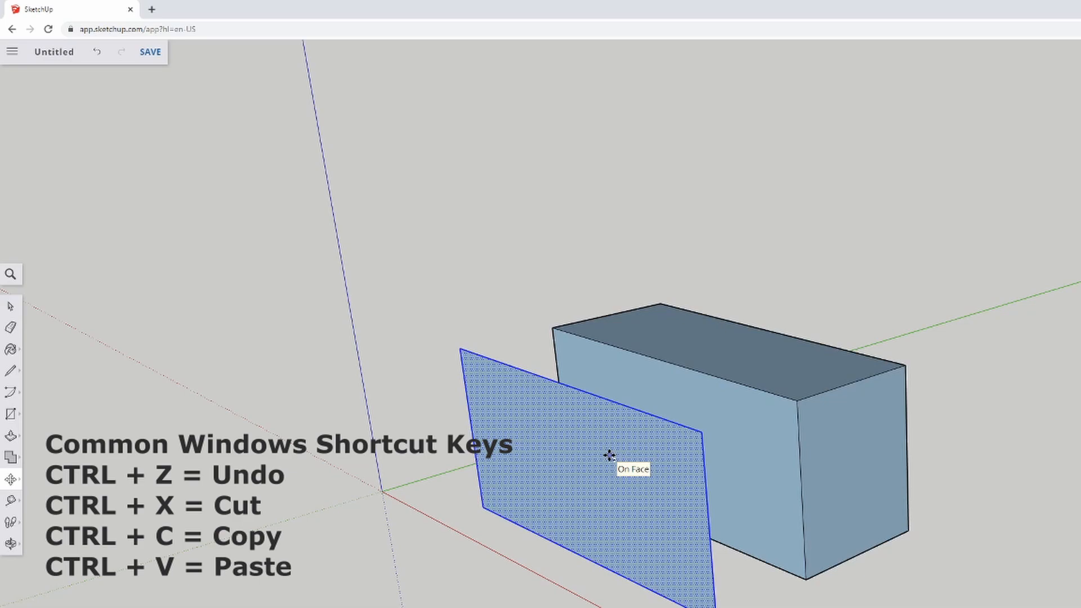
Cut the detached panel and paste it back in front of the box.
key("ctrl+x")
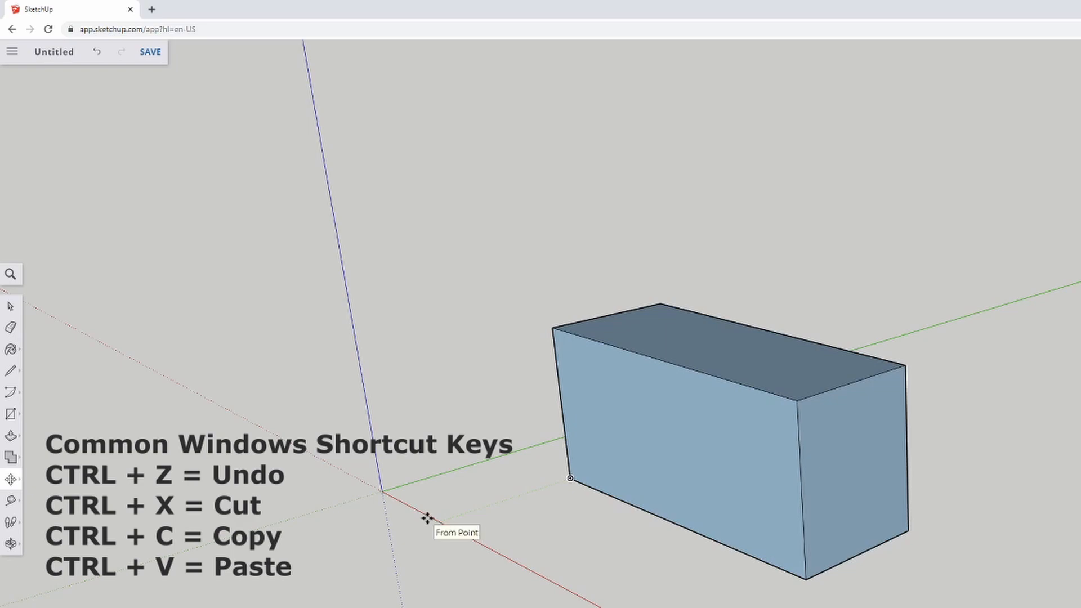
left_click(656, 541)
left_click(459, 515)
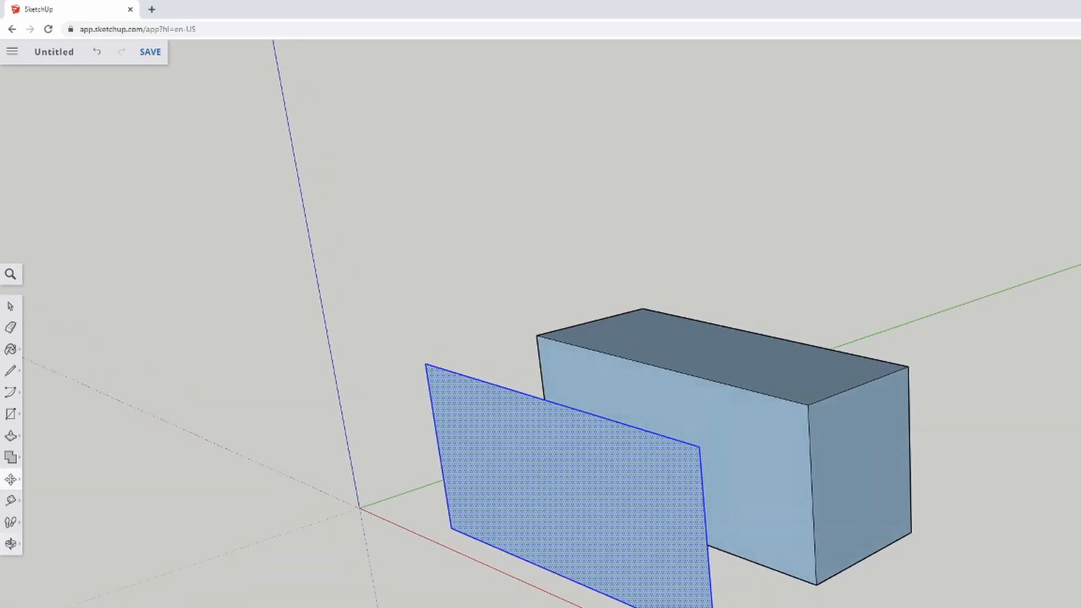
Delete only the detached panel's face without its edges and undo that deletion.
mouse_move(507, 349)
middle_mouse_down()
mouse_move(789, 366)
mouse_move(507, 361)
middle_mouse_up()
middle_click_drag(600, 472, 575, 468)
scroll(574, 459, "up", 1)
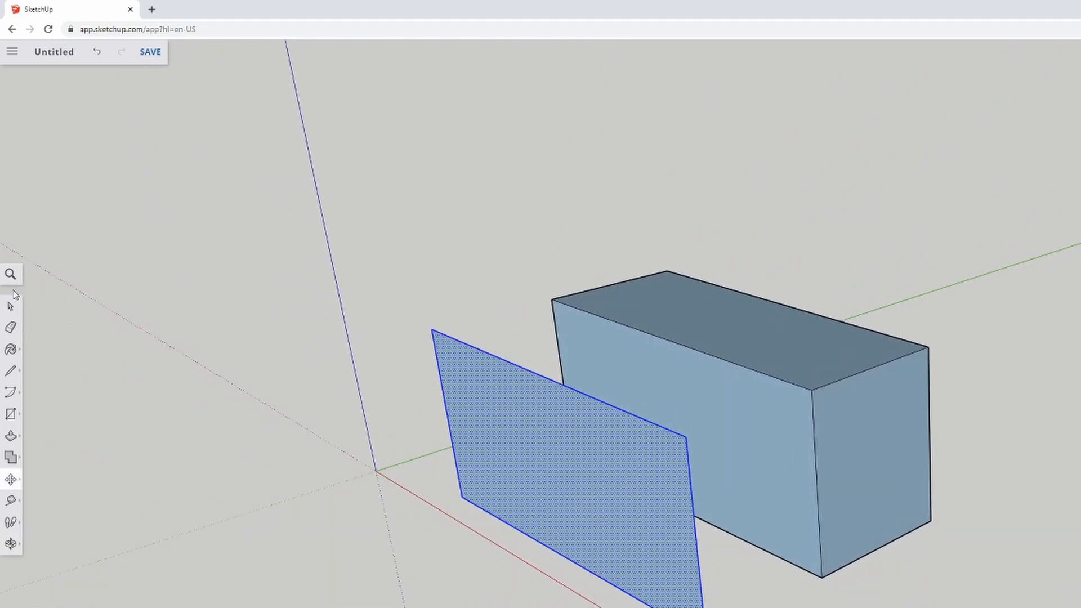
left_click(12, 307)
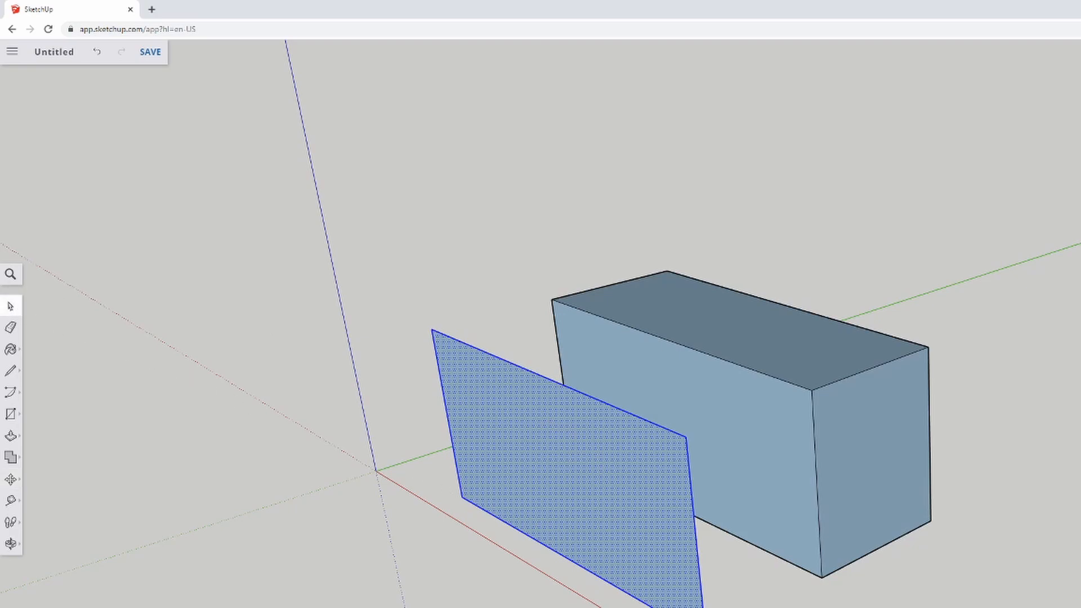
left_click(556, 481)
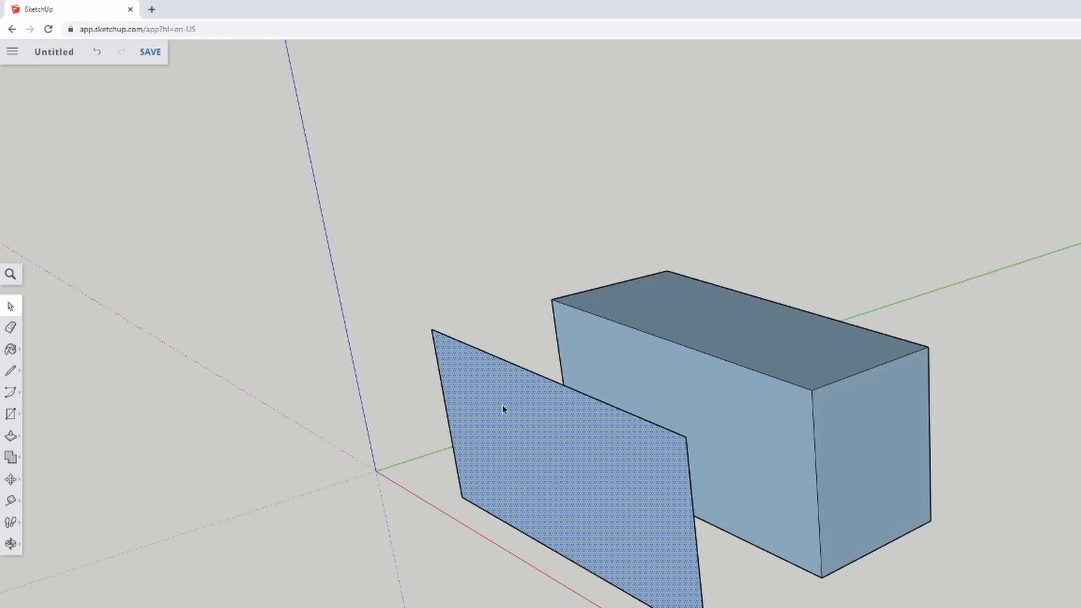
key("Delete")
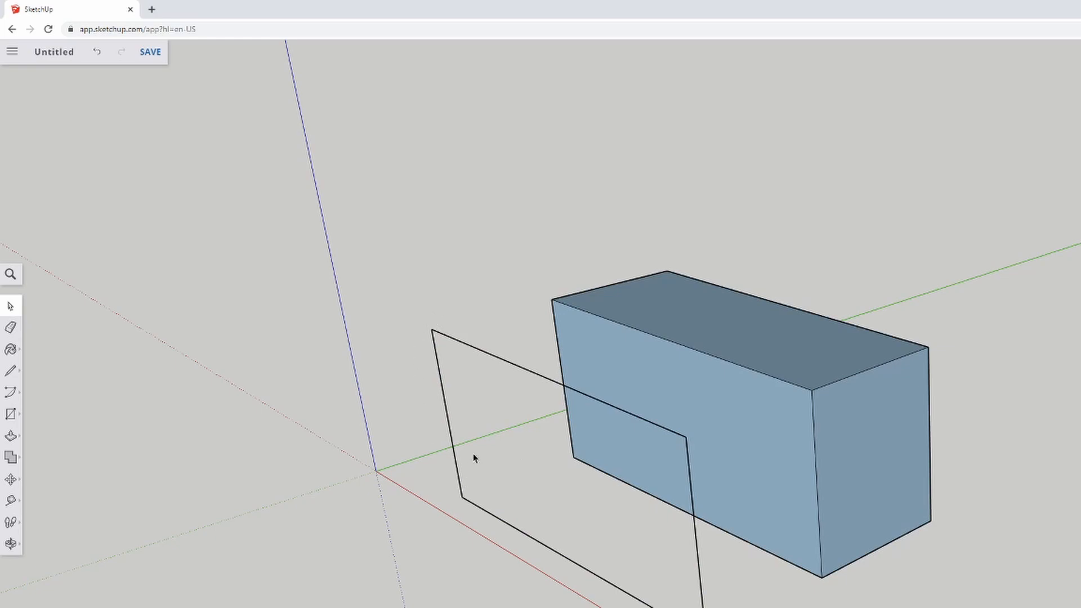
key("ctrl+z")
Select the whole detached panel, including its edges, with a selection window.
middle_click_drag(616, 458, 623, 409)
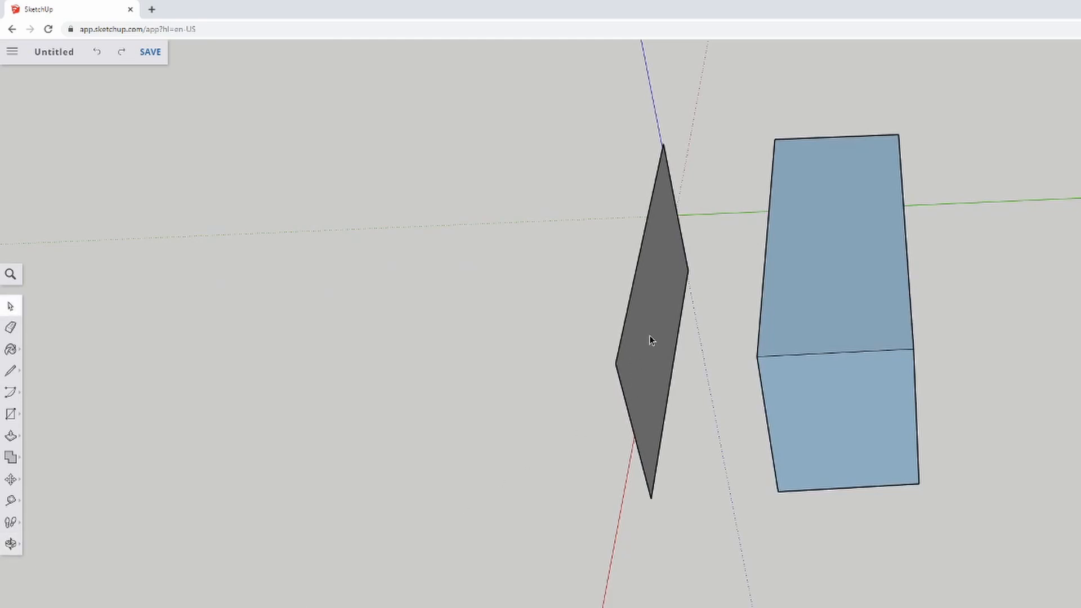
middle_click_drag(592, 398, 789, 342)
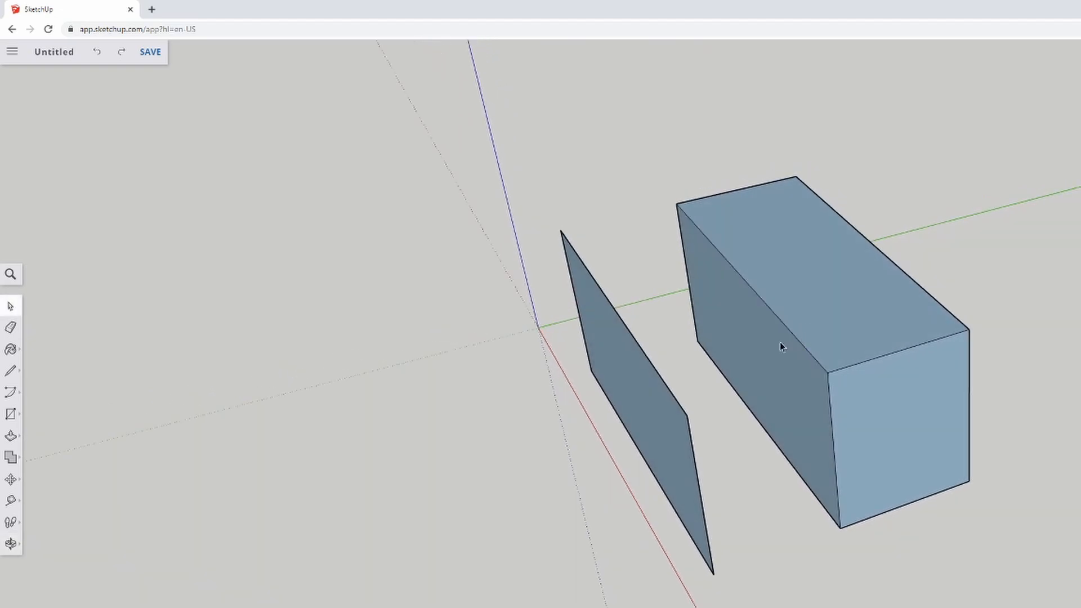
middle_click_drag(599, 277, 385, 334)
left_click_drag(600, 134, 737, 529)
middle_click_drag(587, 542, 946, 475)
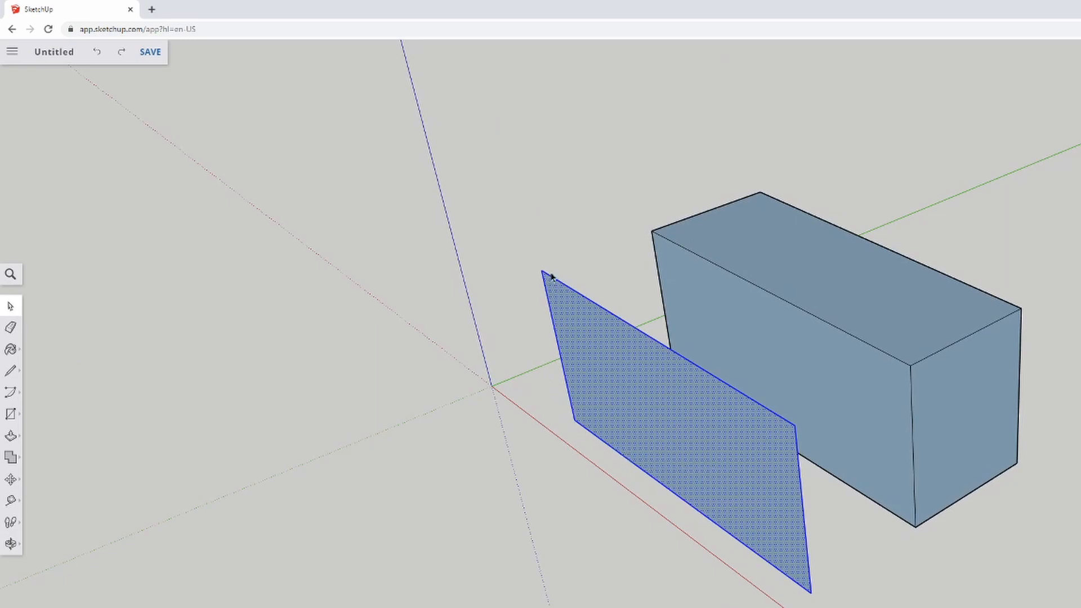
Select the detached panel's face together with its four edges and delete the whole panel.
left_click(535, 308)
left_click(573, 337)
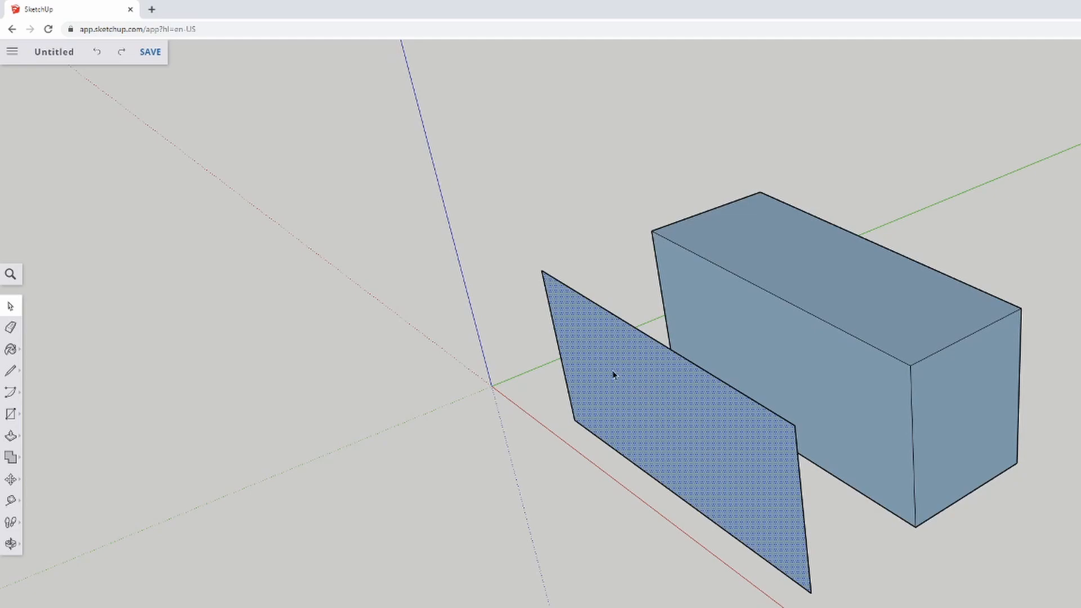
left_click(583, 303, "shift")
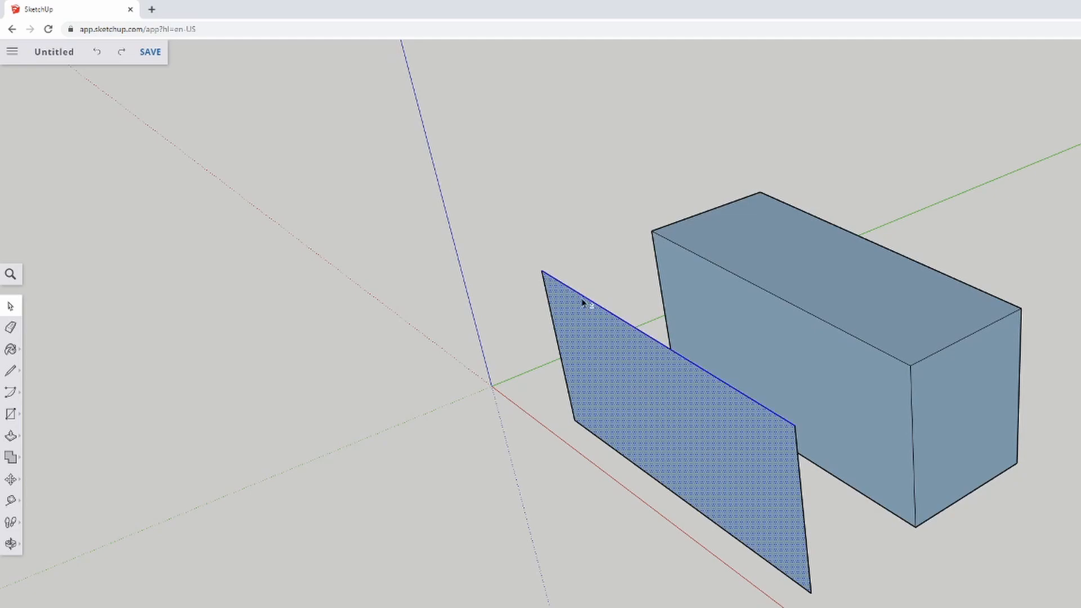
left_click(555, 322, "shift")
left_click(754, 551, "shift")
left_click(808, 553, "shift")
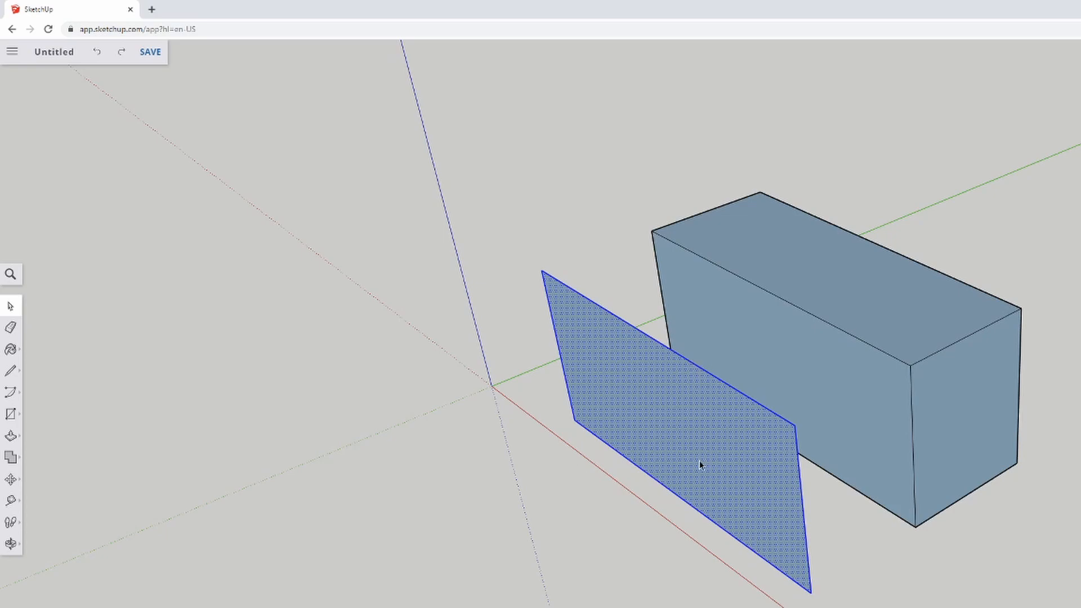
scroll(715, 476, "up", 4)
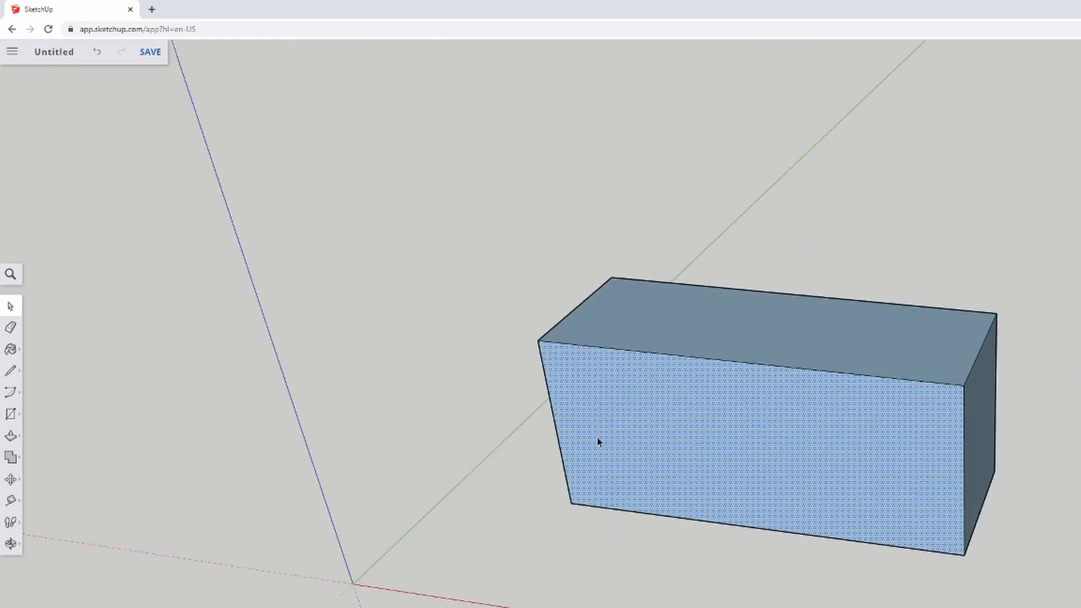
Dimension the box's vertical front corner edge and the adjoining short top edge.
scroll(631, 454, "up", 3)
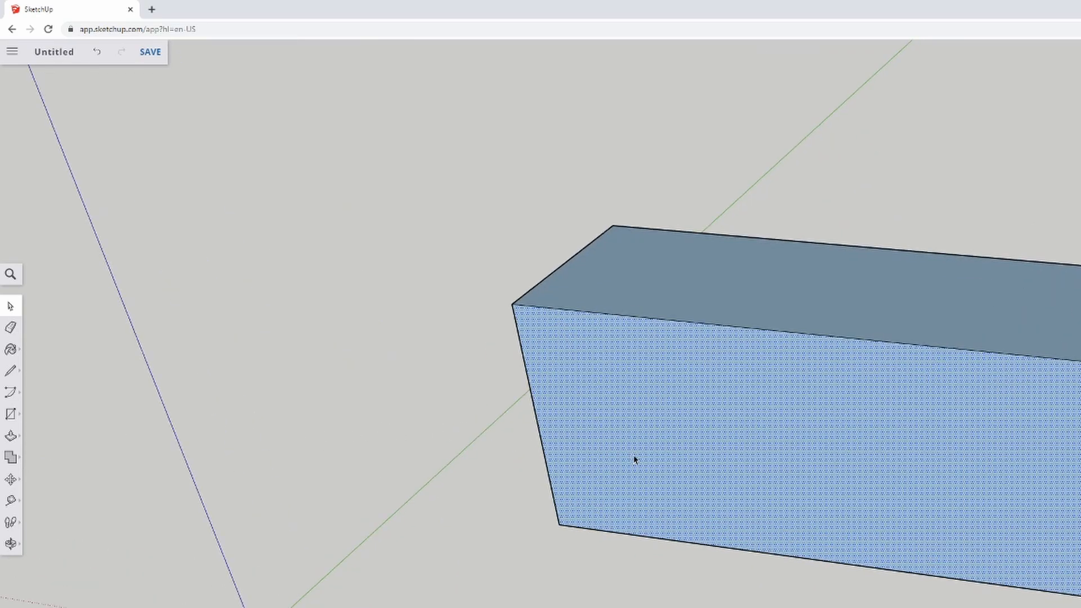
middle_click_drag(937, 507, 683, 524)
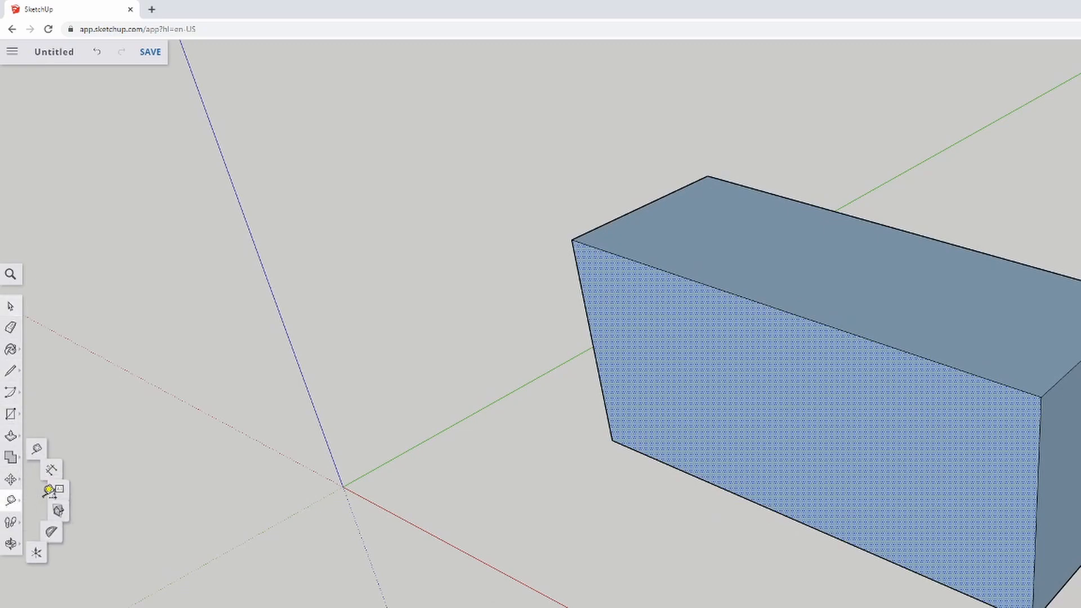
left_click(66, 468)
scroll(1074, 495, "up", 1)
scroll(1075, 495, "down", 1)
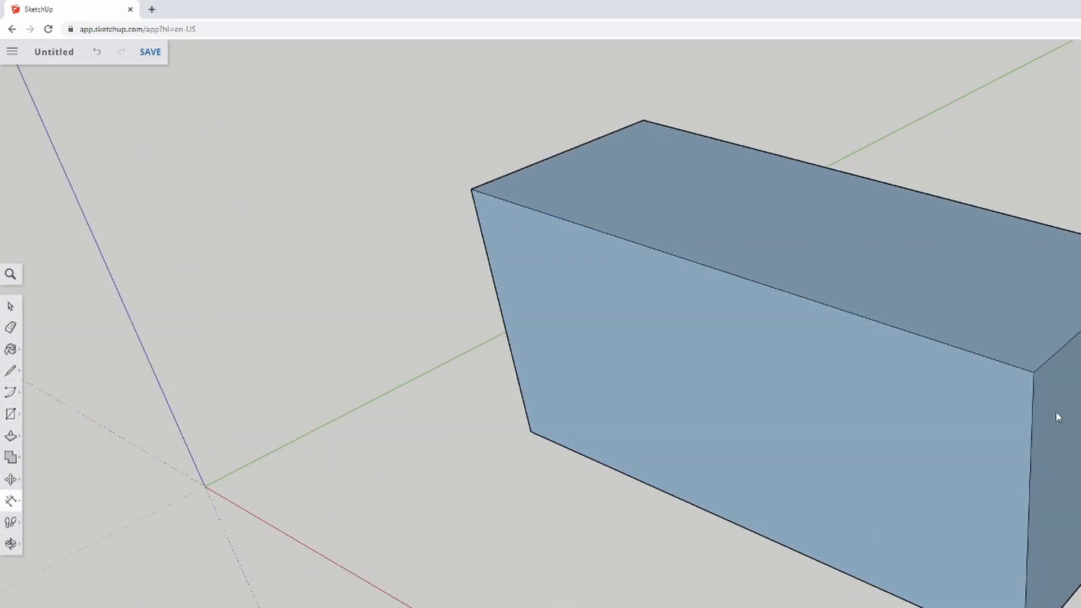
left_click(1034, 371)
Try placing another dimension of the short top edge on the end face of the box.
left_click(11, 501)
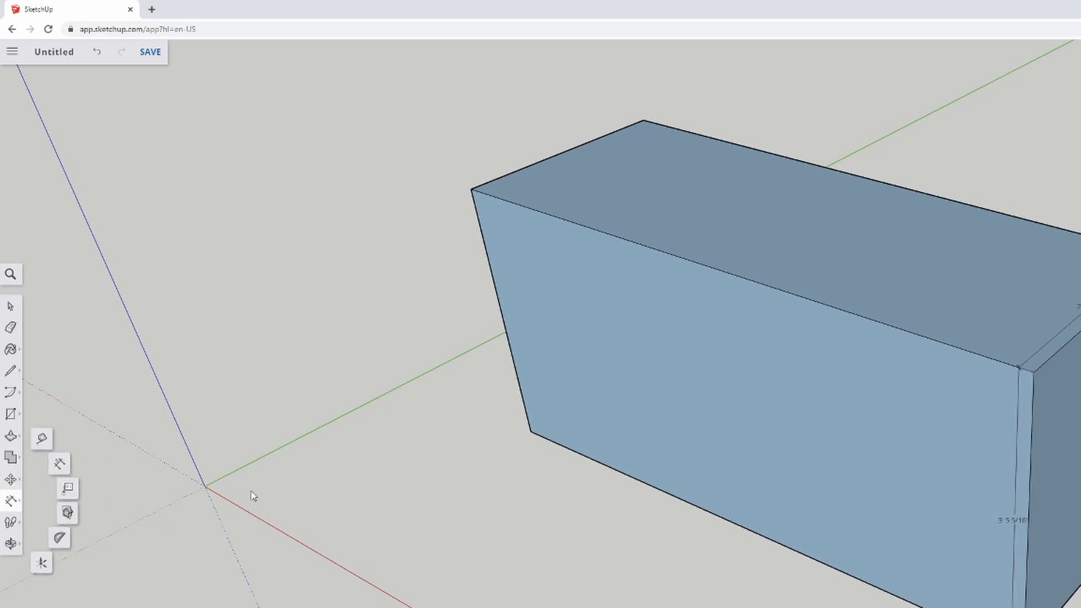
left_click(59, 462)
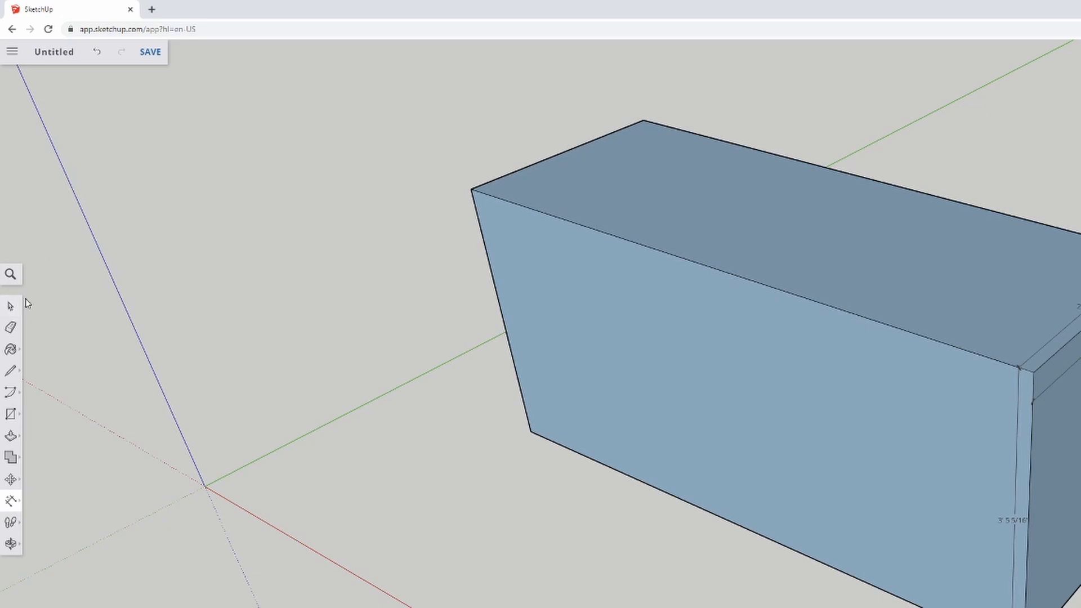
left_click(10, 306)
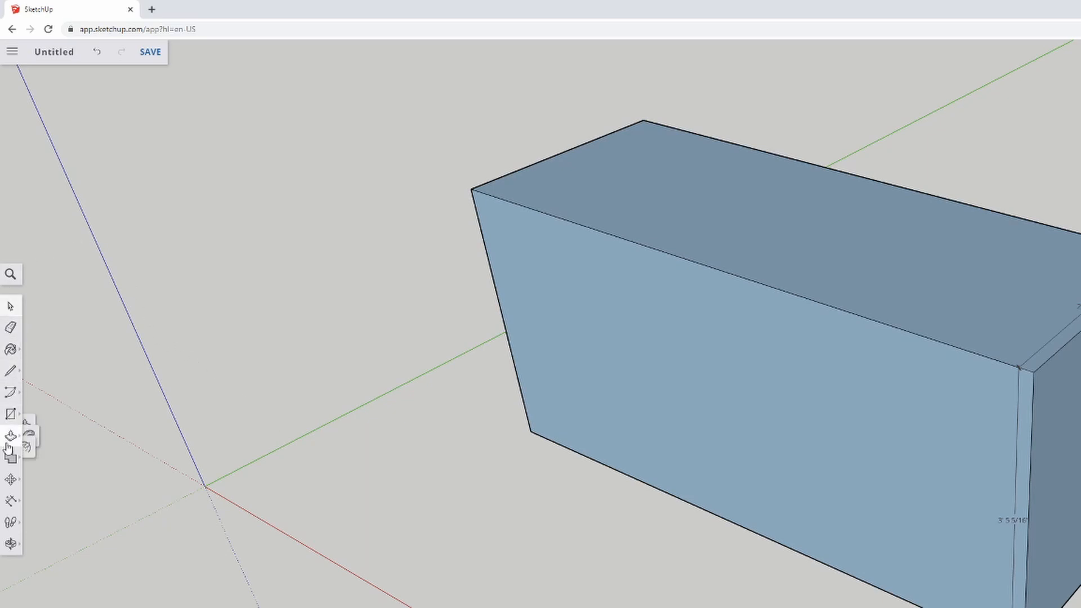
Dimension the box's long top edge, placing the dimension on the front face.
mouse_move(21, 479)
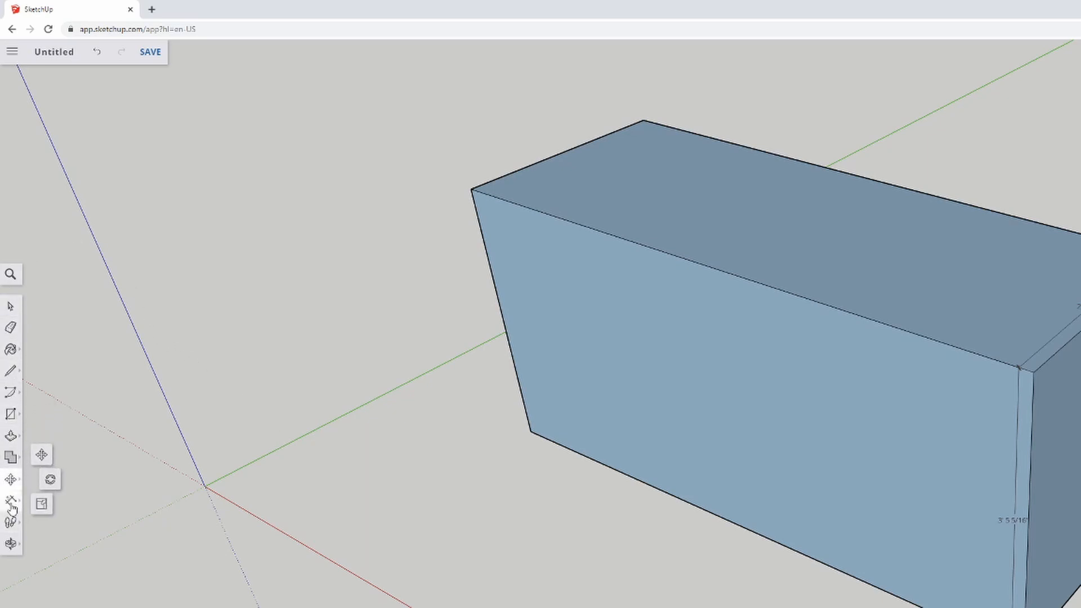
left_click(471, 189)
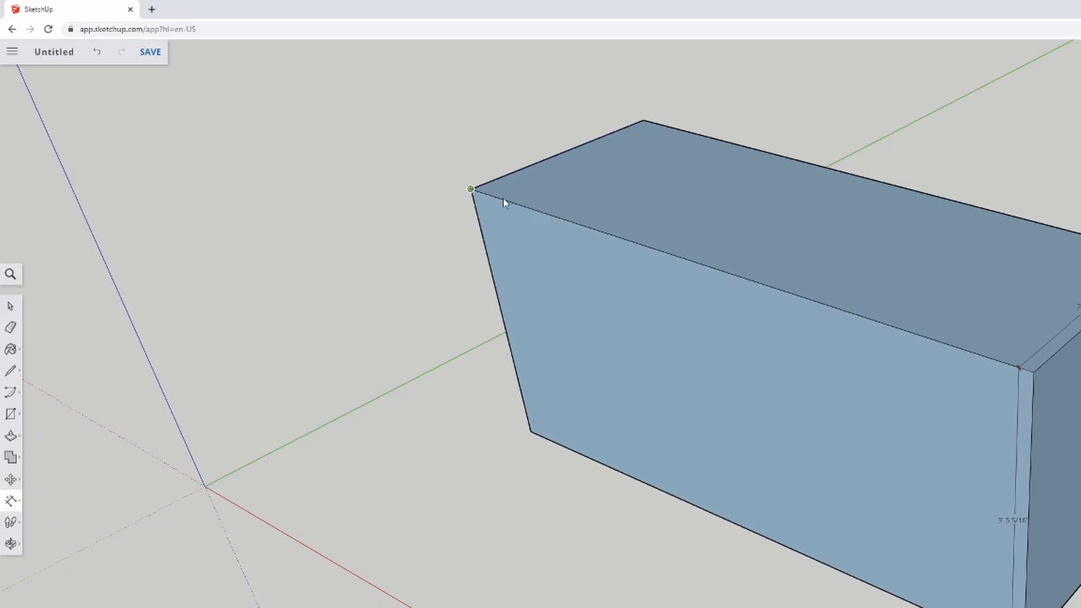
left_click(1034, 390)
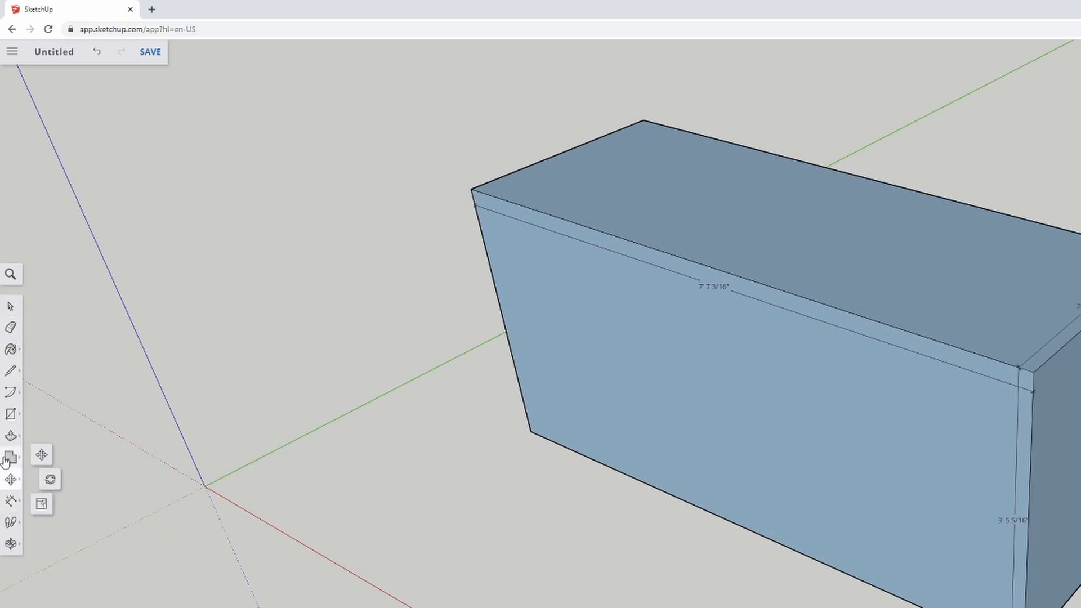
Push/Pull the long front face inward until the box is a thin wall about 2 7/16" thick.
left_click(11, 435)
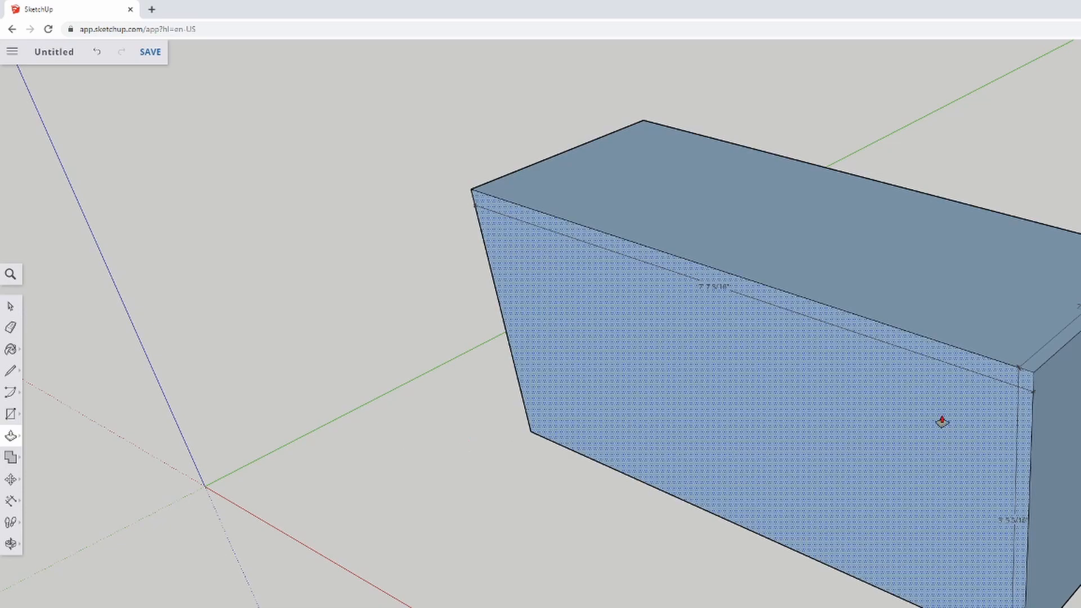
left_click_drag(841, 394, 963, 299)
scroll(656, 341, "up", 4)
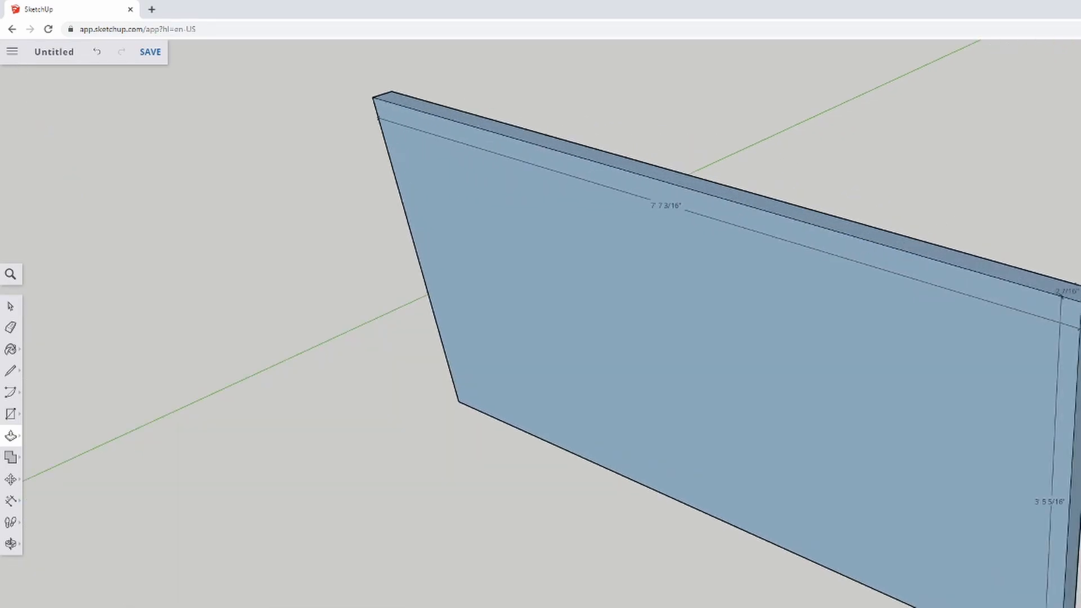
scroll(1058, 328, "up", 3)
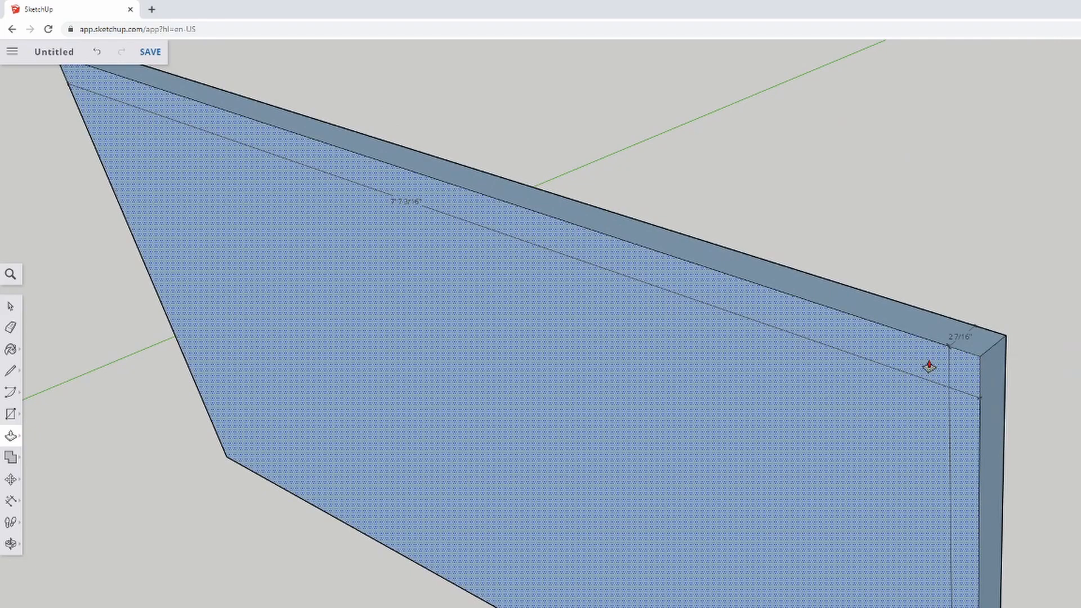
Examine the thin wall and its dimensions from several distances and angles.
scroll(1070, 369, "down", 2)
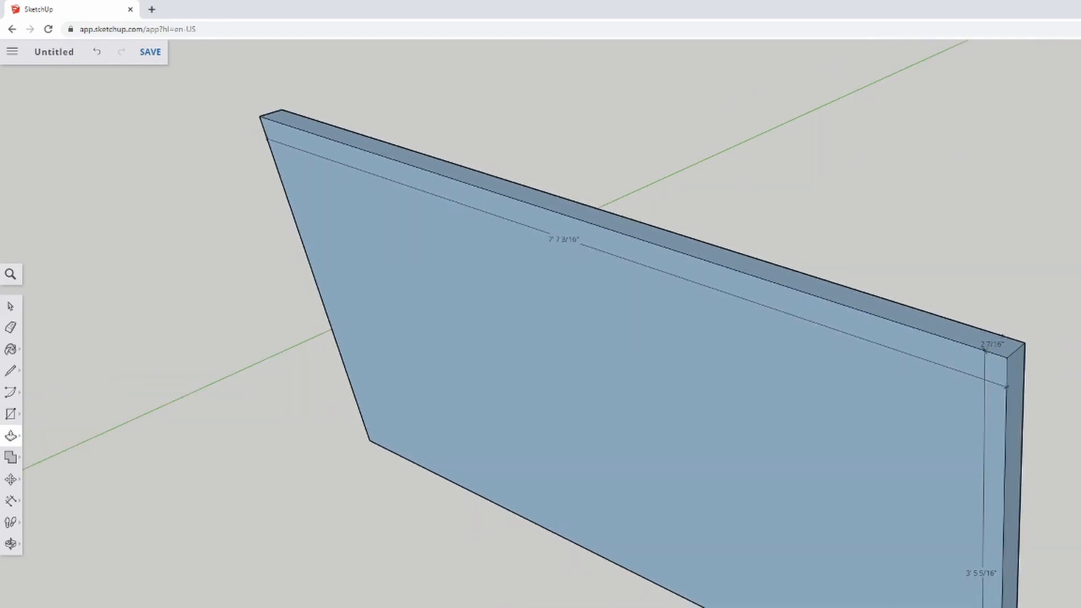
scroll(1070, 372, "down", 3)
scroll(982, 459, "up", 1)
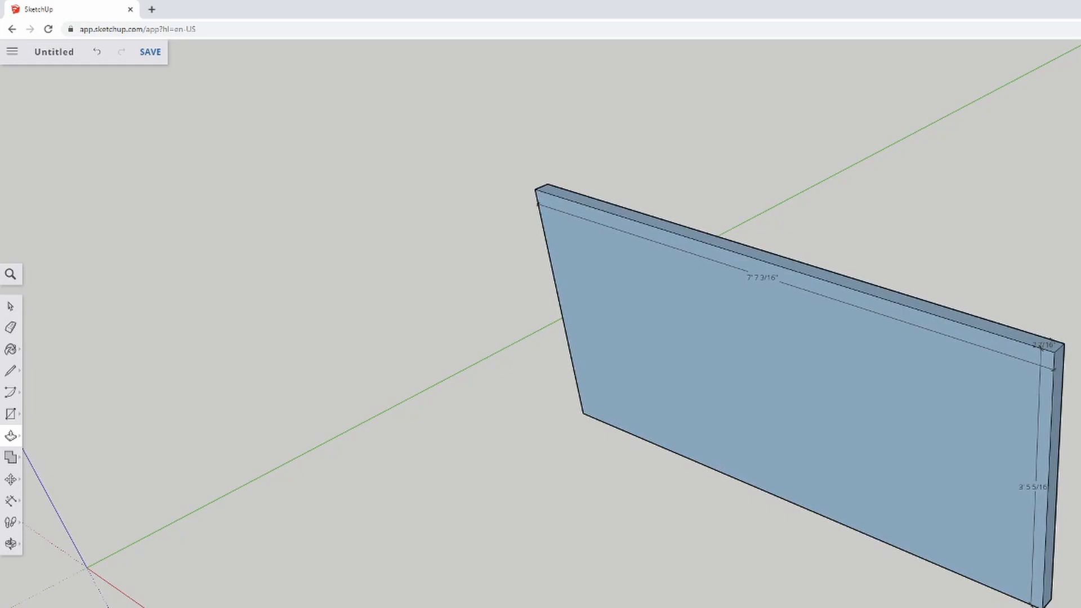
scroll(1070, 395, "down", 3)
scroll(1071, 395, "up", 1)
middle_click_drag(865, 450, 881, 551)
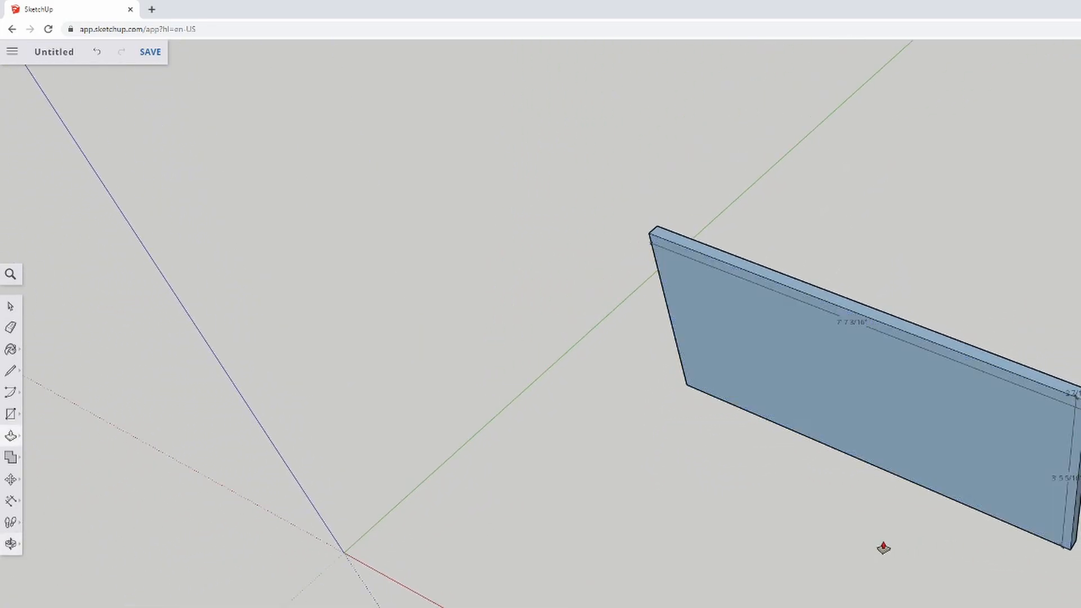
scroll(630, 220, "up", 3)
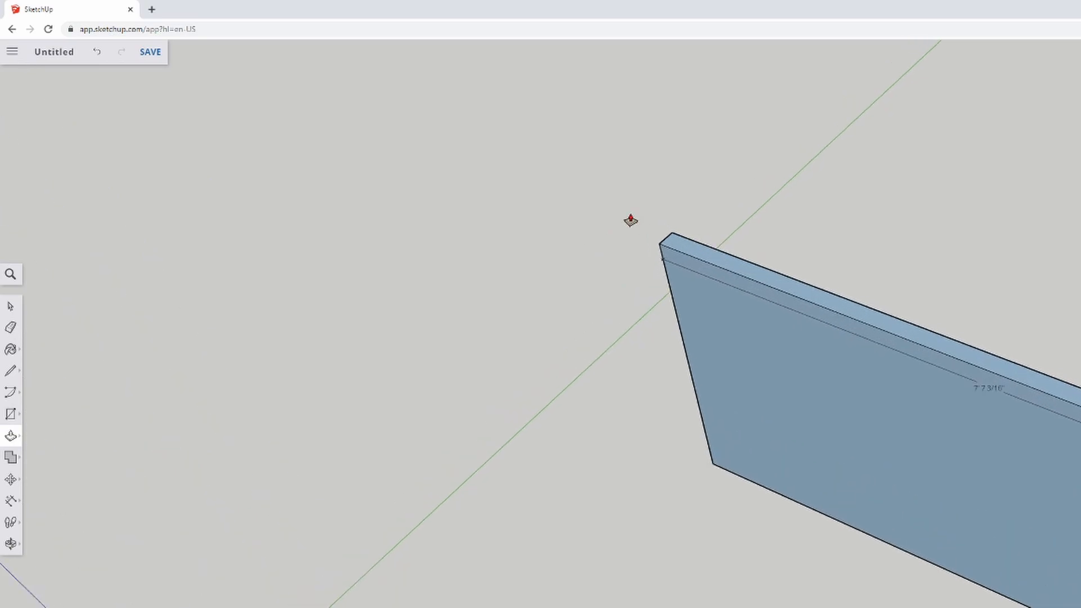
scroll(630, 219, "up", 2)
scroll(913, 450, "down", 4)
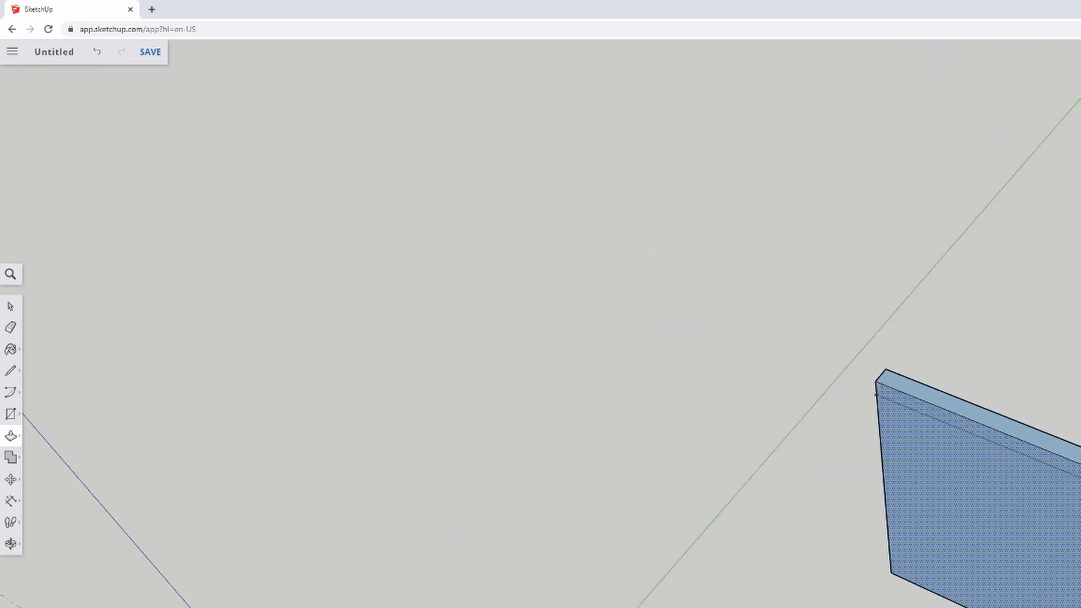
scroll(831, 324, "up", 5)
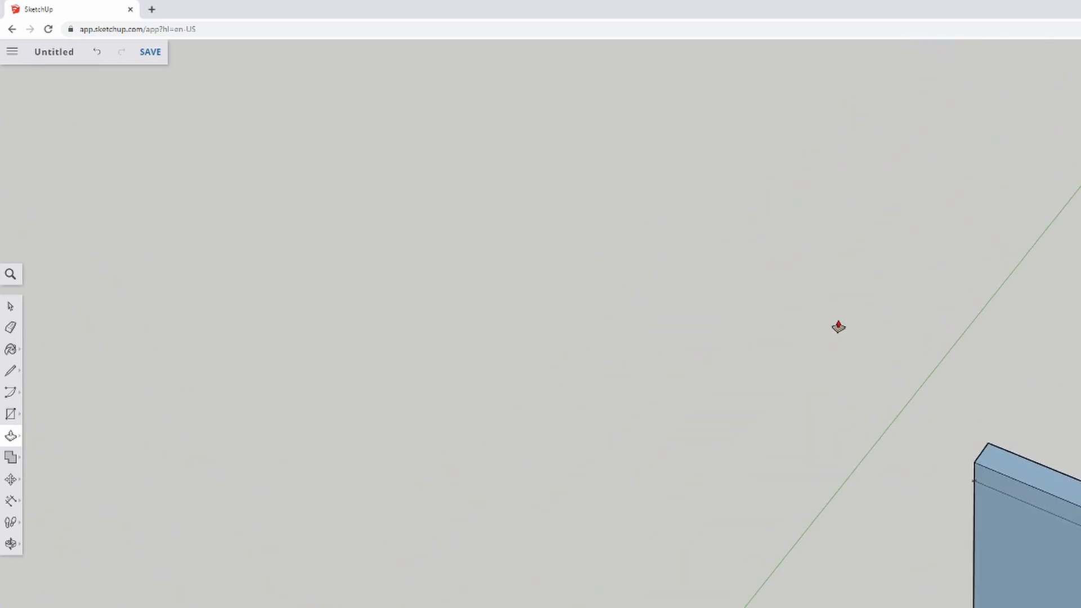
scroll(954, 524, "down", 2)
scroll(1056, 605, "down", 3)
scroll(929, 507, "up", 5)
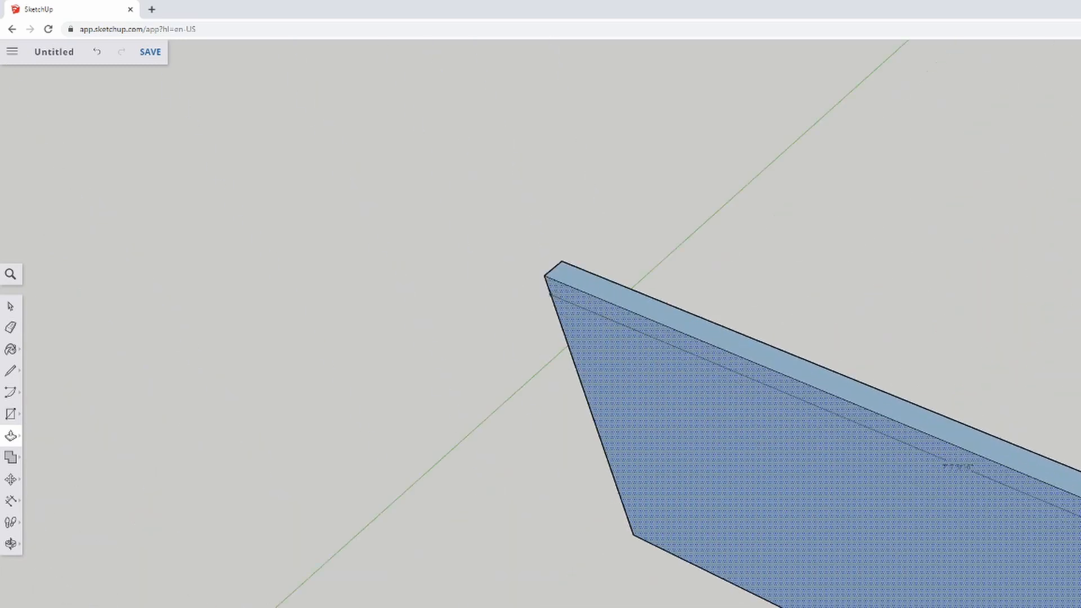
scroll(745, 429, "down", 1)
middle_click_drag(762, 572, 913, 462)
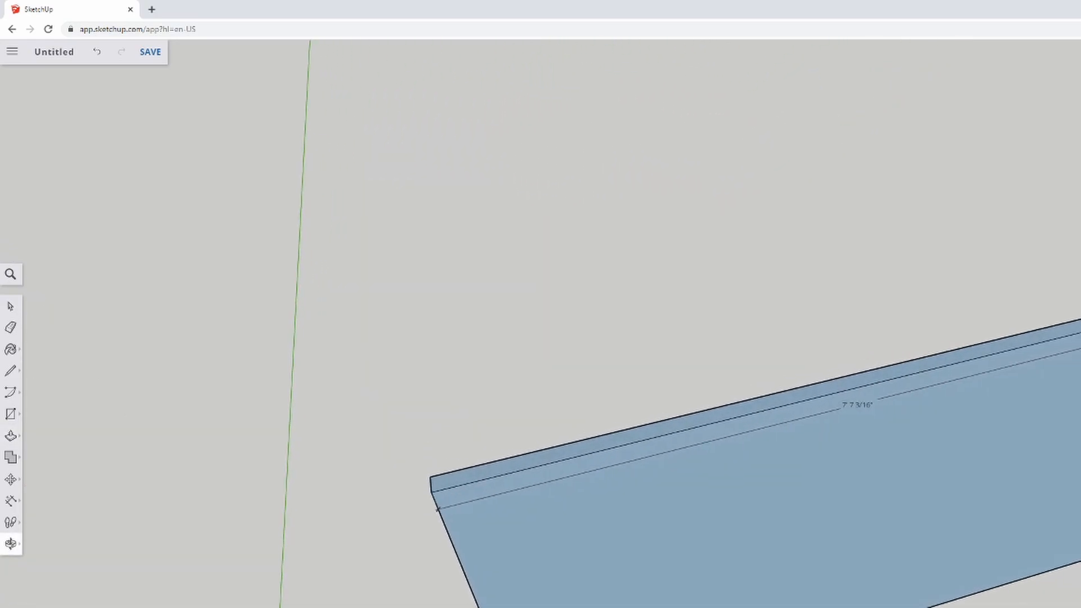
middle_click_drag(708, 498, 440, 389)
middle_click_drag(304, 410, 606, 599)
Push/Pull the long front face further inward until the wall is 3/4" thick.
key("p")
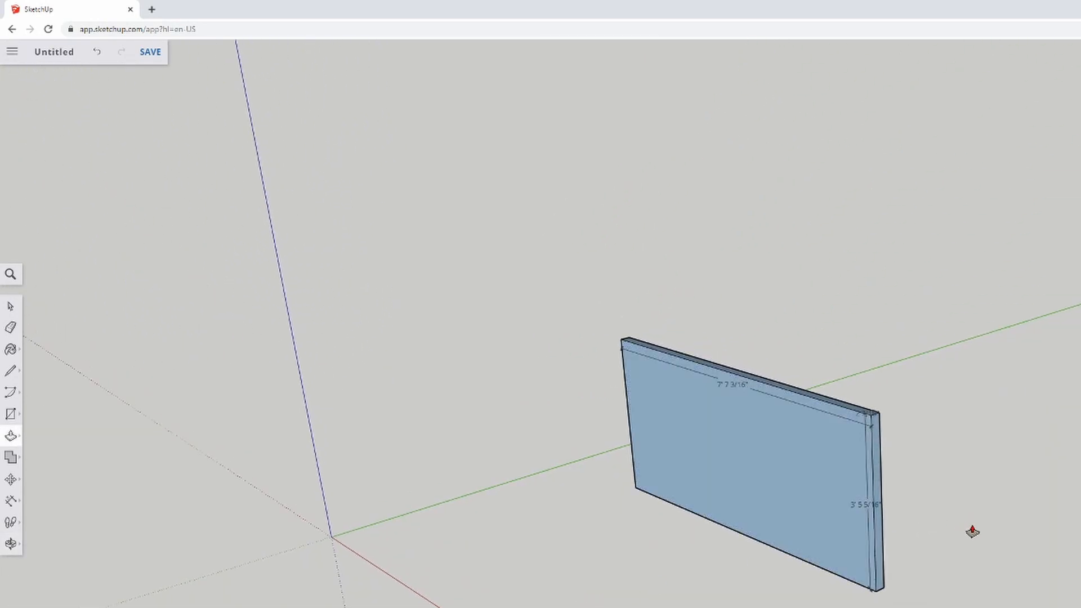
scroll(827, 515, "up", 3)
scroll(824, 521, "up", 1)
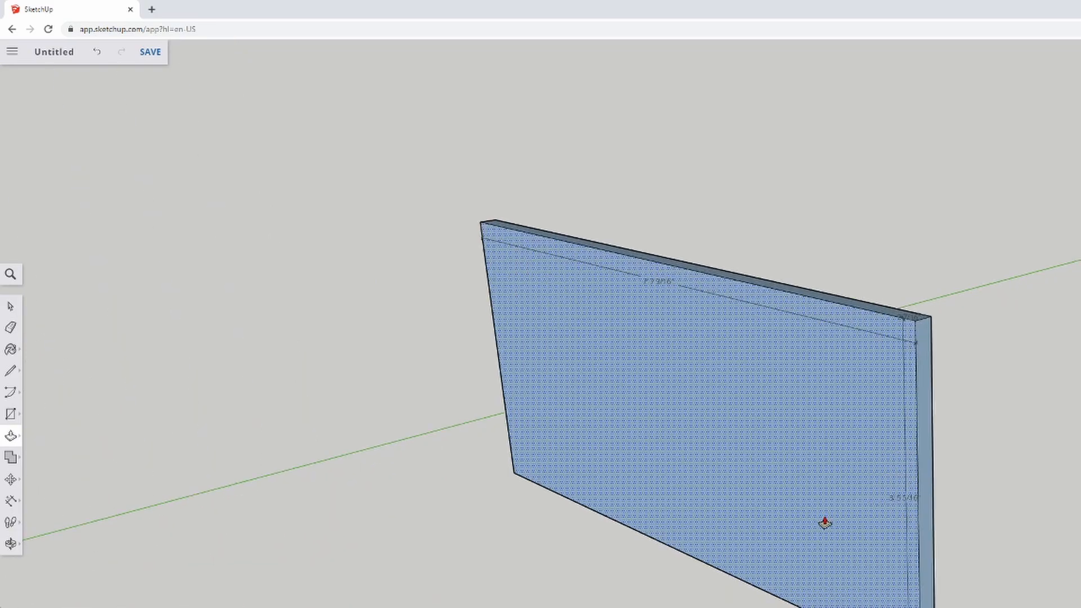
scroll(825, 523, "down", 2)
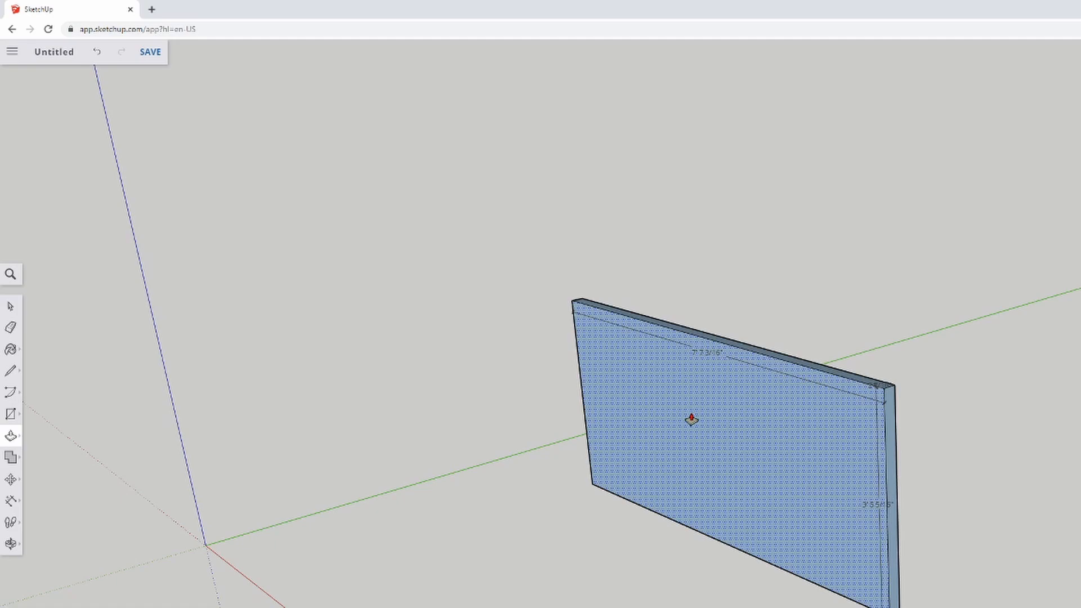
scroll(796, 516, "up", 3)
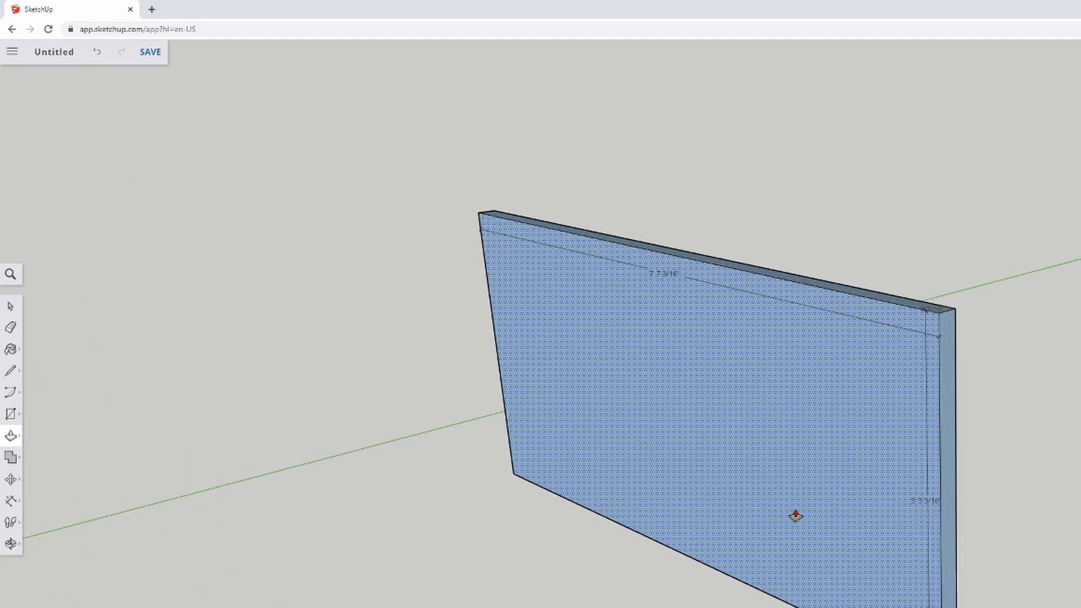
scroll(1006, 223, "up", 2)
middle_click_drag(1006, 223, 928, 549)
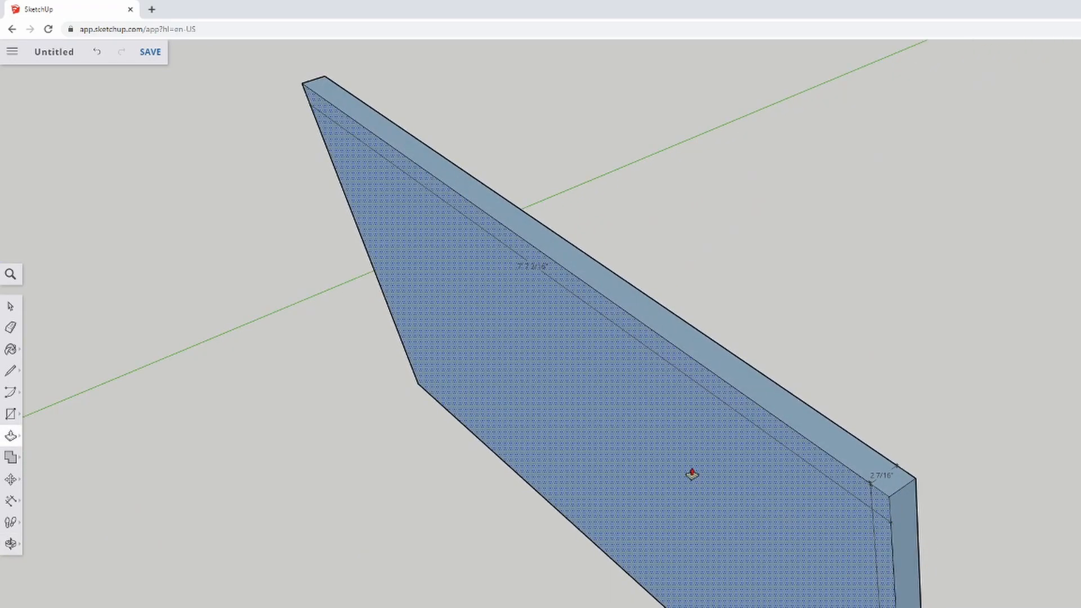
left_click(587, 441)
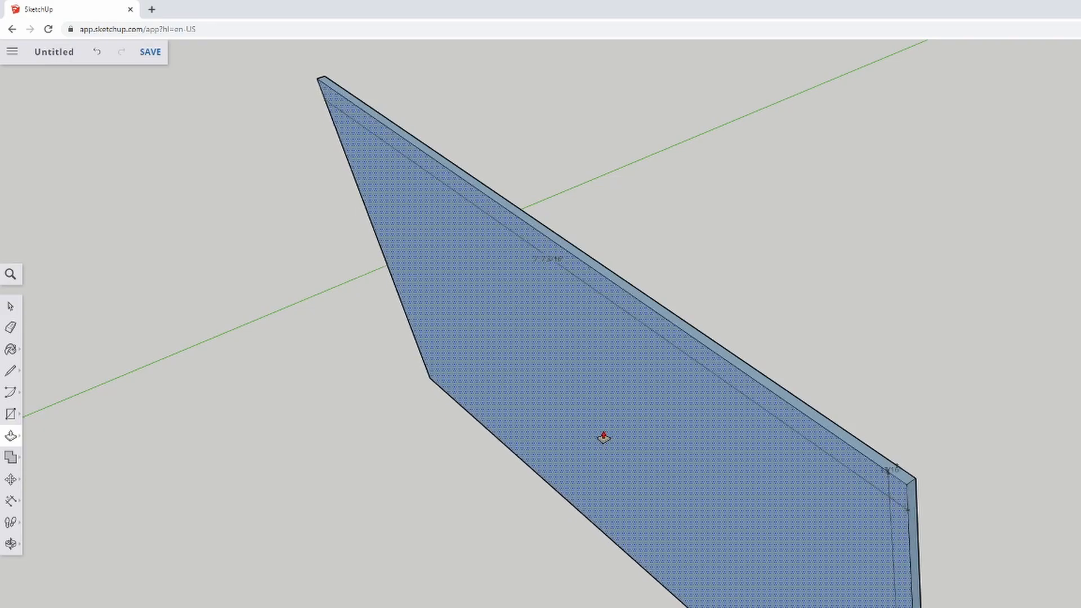
left_click(604, 436)
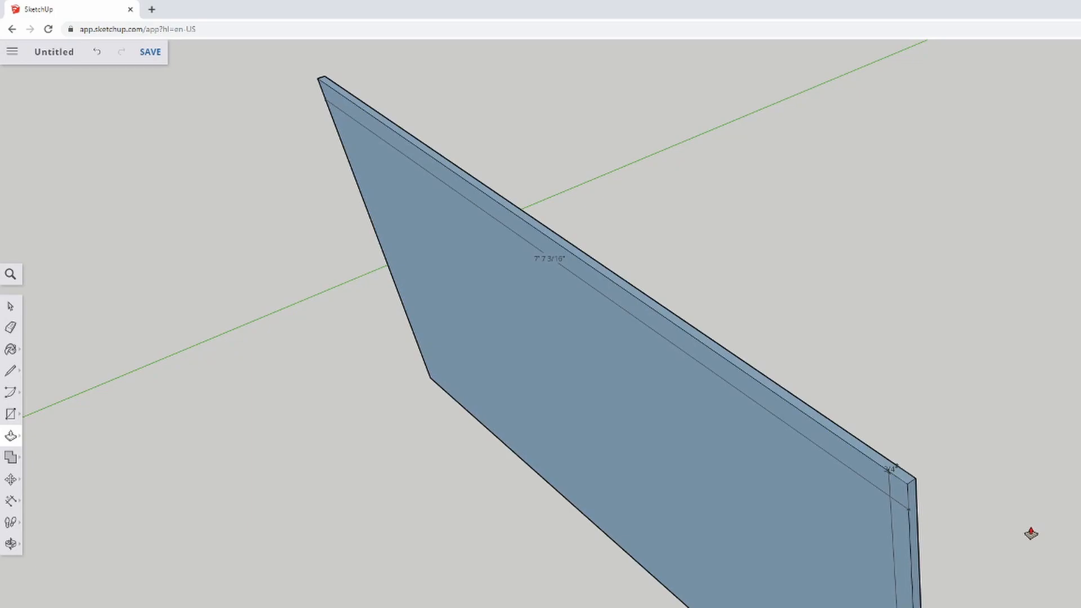
Push/Pull the narrow top face upward until the panel is 4' high.
scroll(925, 506, "up", 2)
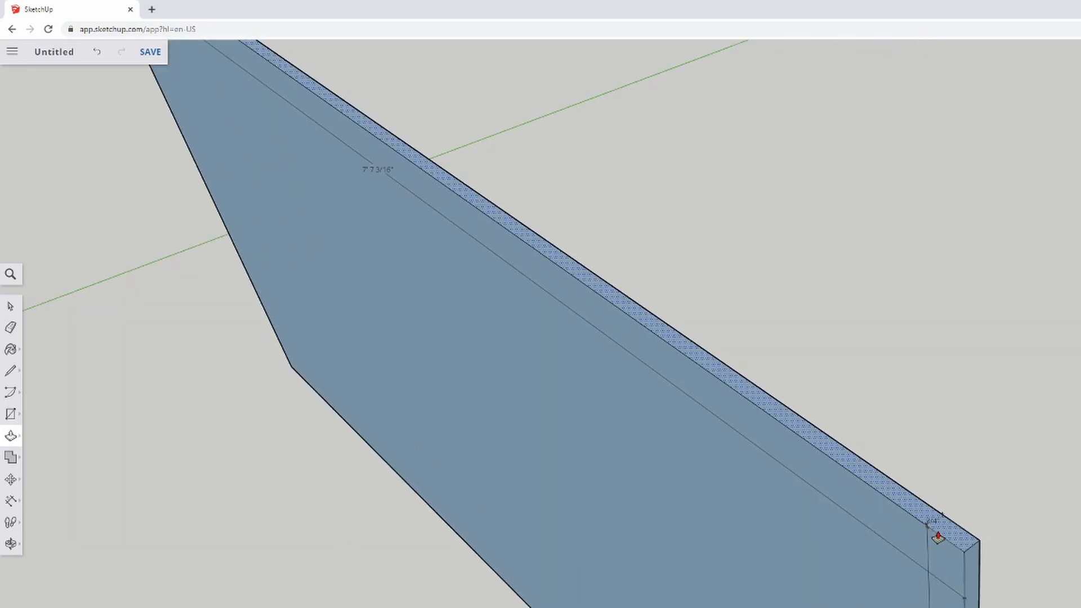
middle_click_drag(594, 557, 678, 591)
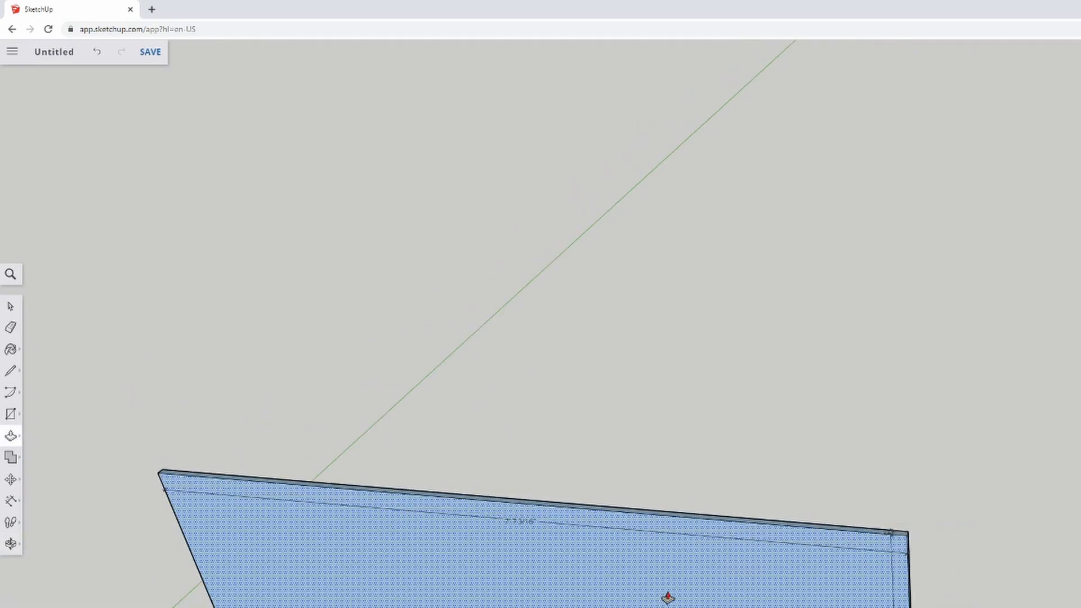
middle_click_drag(543, 567, 582, 593)
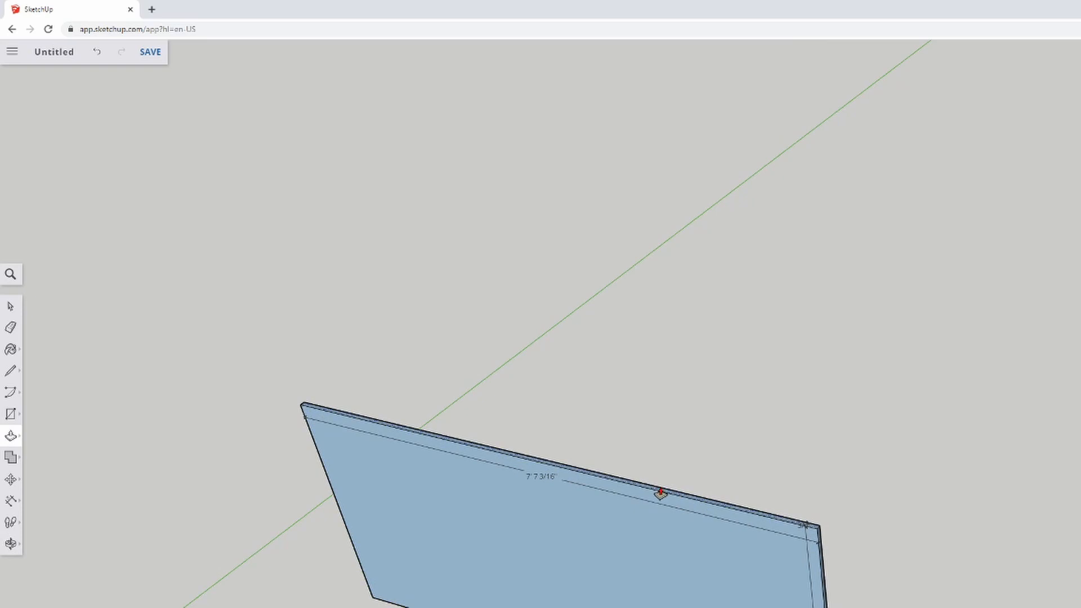
left_click_drag(660, 494, 666, 456)
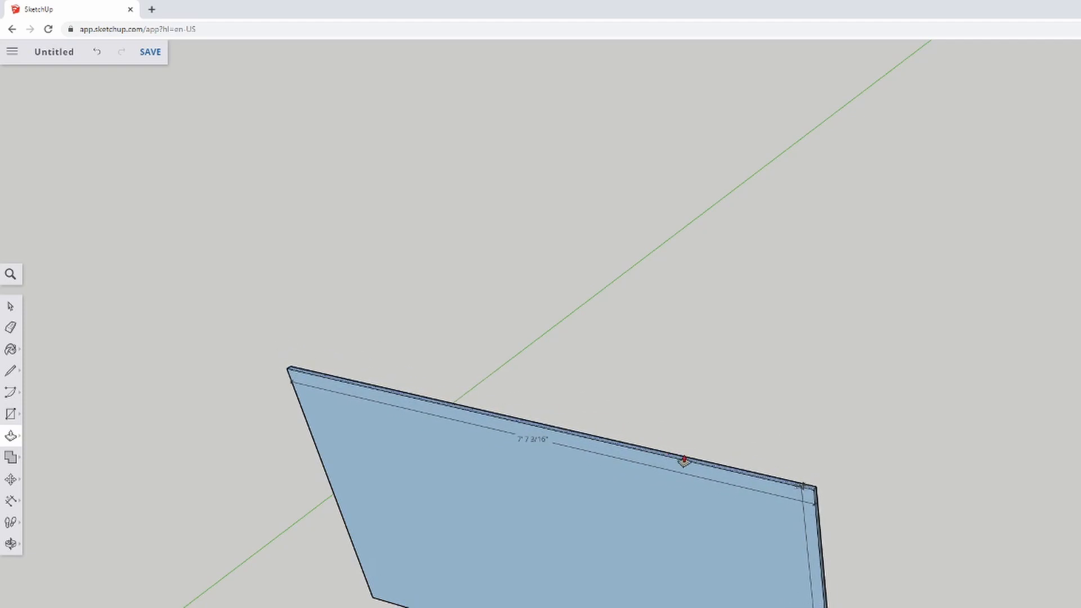
scroll(866, 579, "up", 1)
scroll(866, 579, "up", 2)
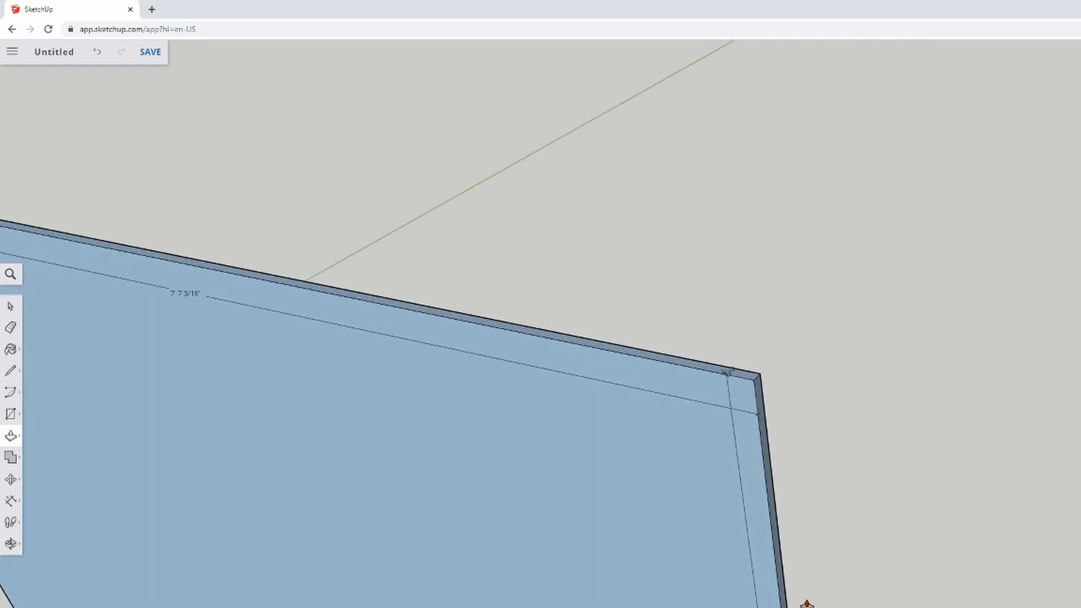
scroll(807, 604, "up", 1)
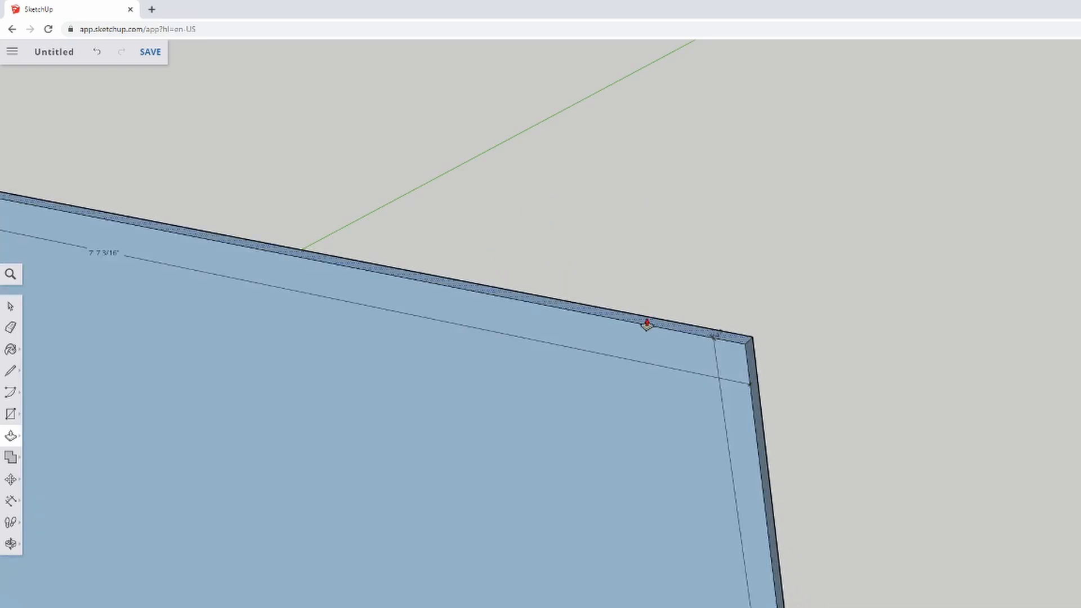
left_click_drag(647, 325, 647, 327)
Push/Pull the narrow end face outward until the panel is 8' long.
scroll(589, 415, "down", 5)
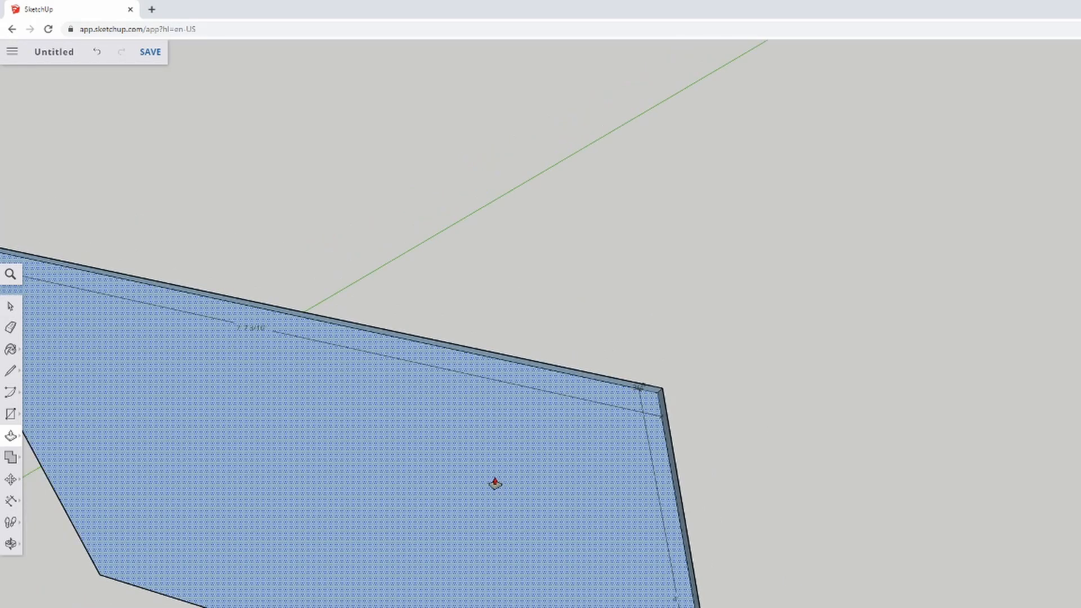
scroll(164, 580, "up", 3)
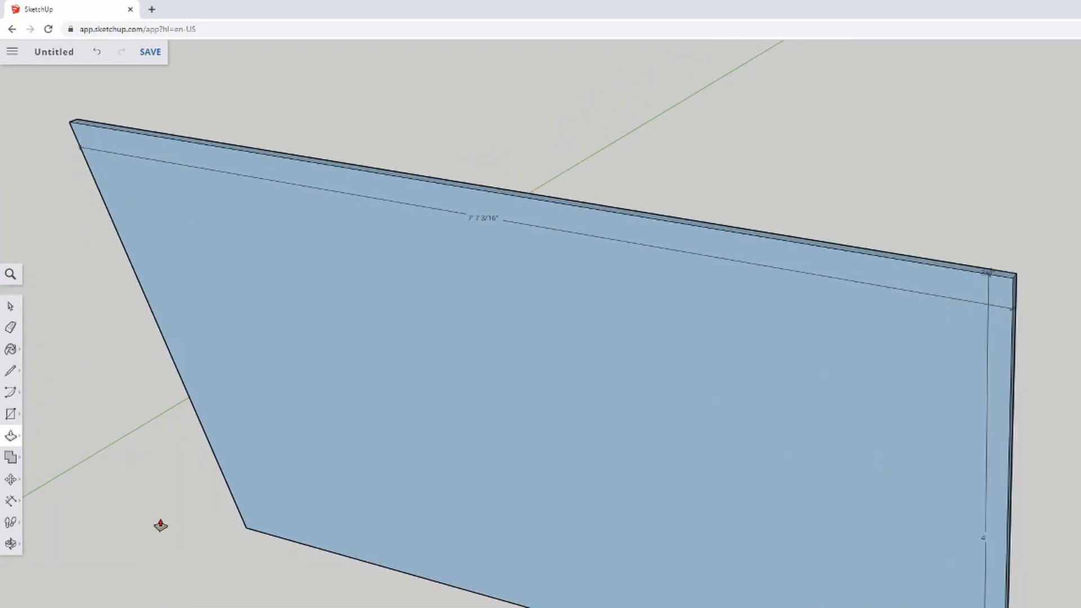
scroll(972, 401, "down", 2)
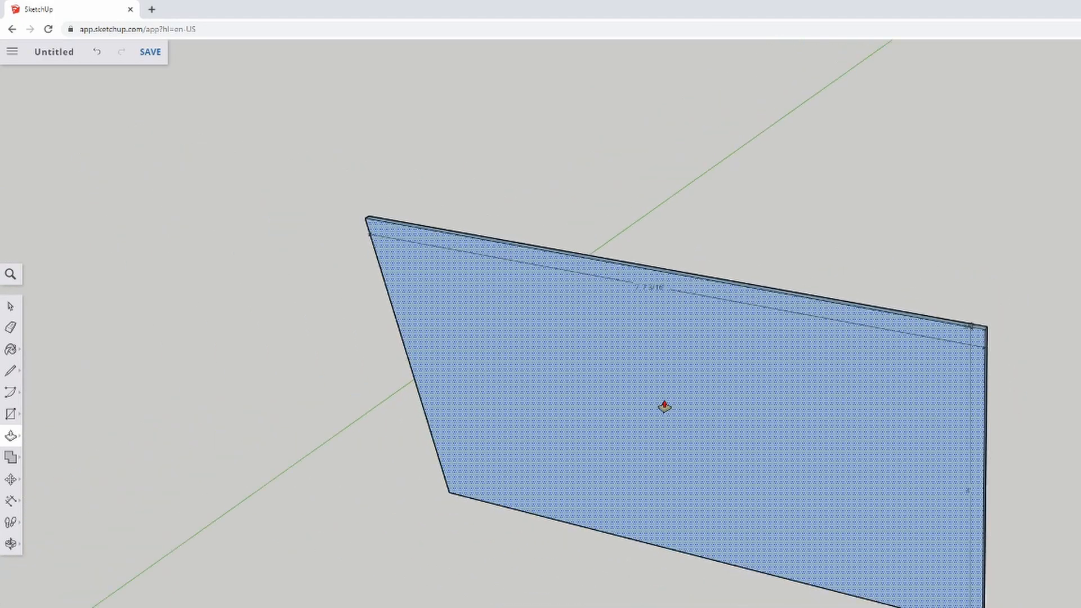
scroll(473, 343, "up", 2)
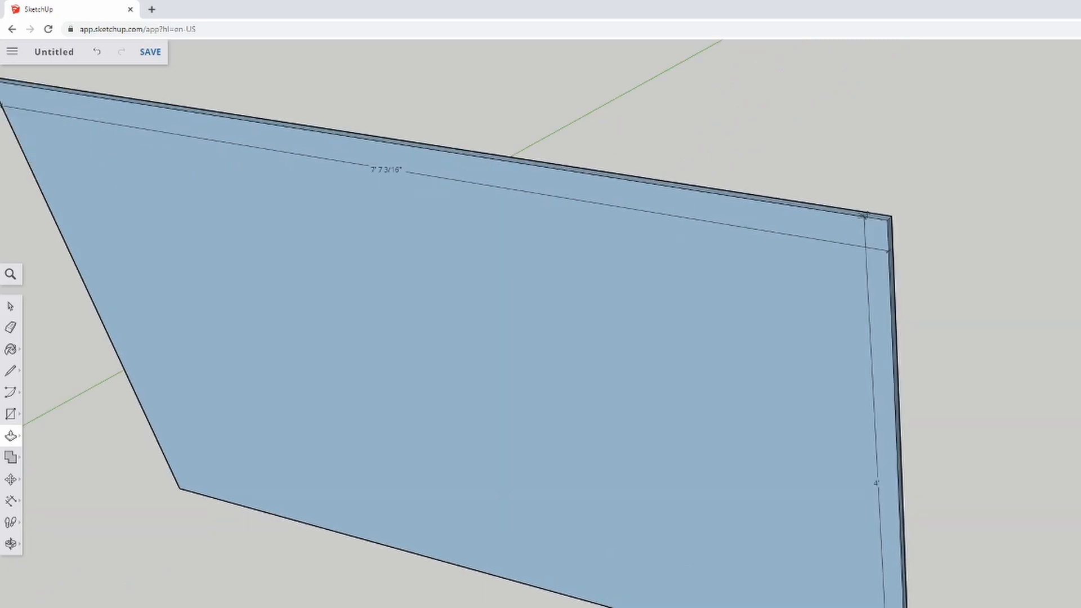
scroll(1062, 499, "down", 2)
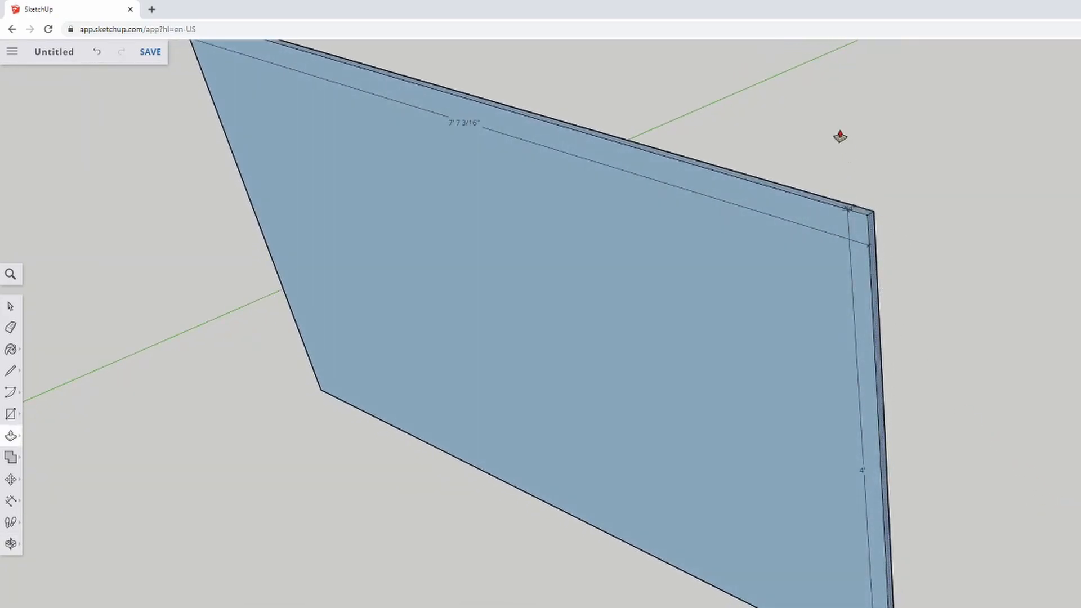
scroll(804, 91, "up", 1)
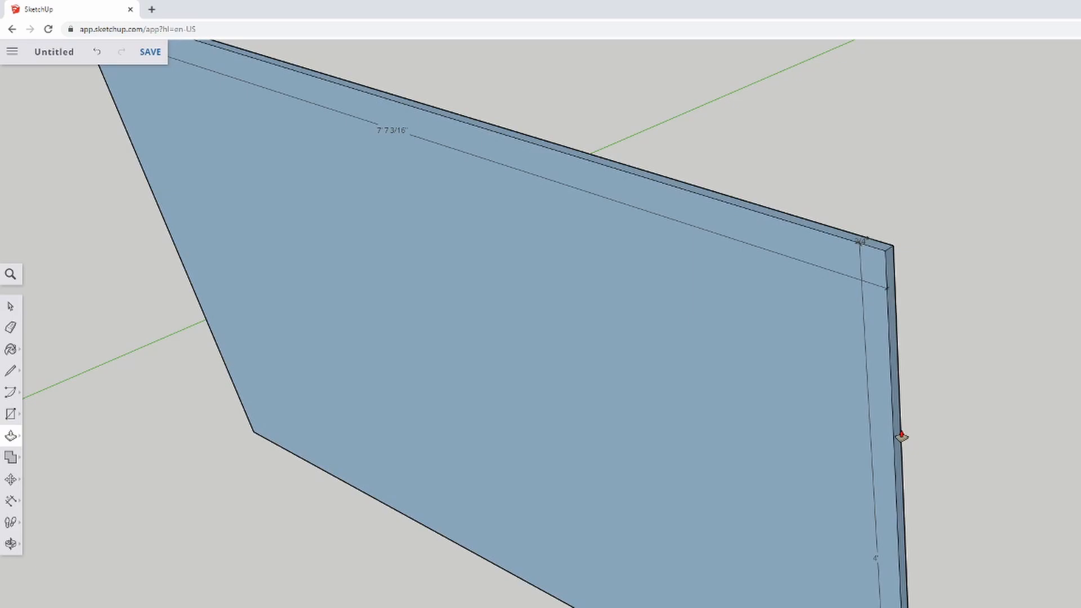
left_click_drag(899, 421, 969, 430)
Inspect the resized panel's length, height and thickness dimensions from different angles.
scroll(481, 432, "down", 3)
scroll(478, 415, "down", 2)
middle_click_drag(355, 515, 651, 454)
scroll(507, 552, "down", 3)
scroll(343, 563, "up", 4)
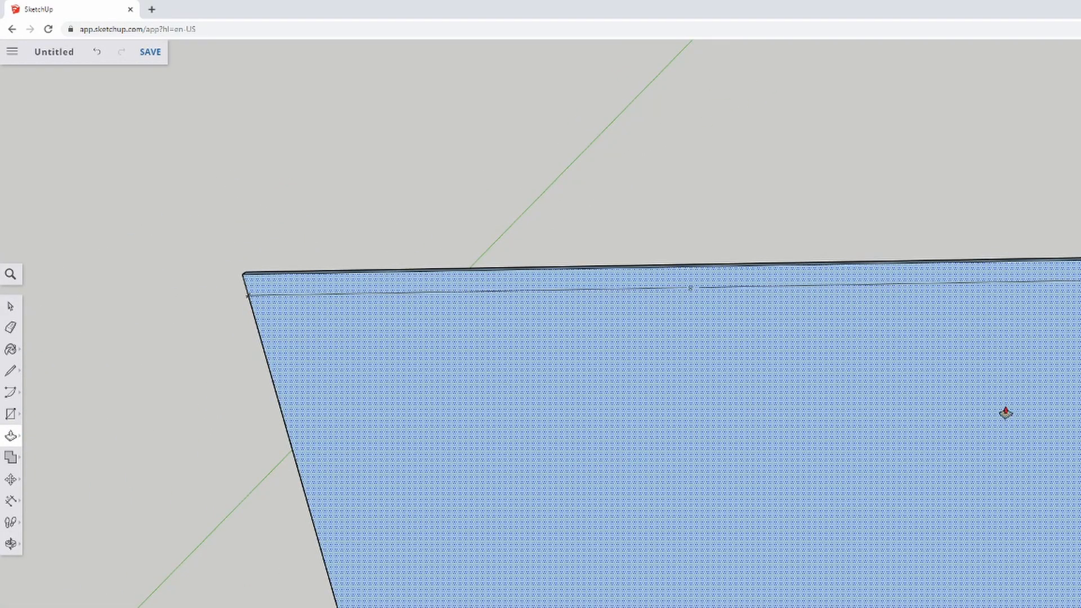
middle_click_drag(1076, 563, 1060, 439)
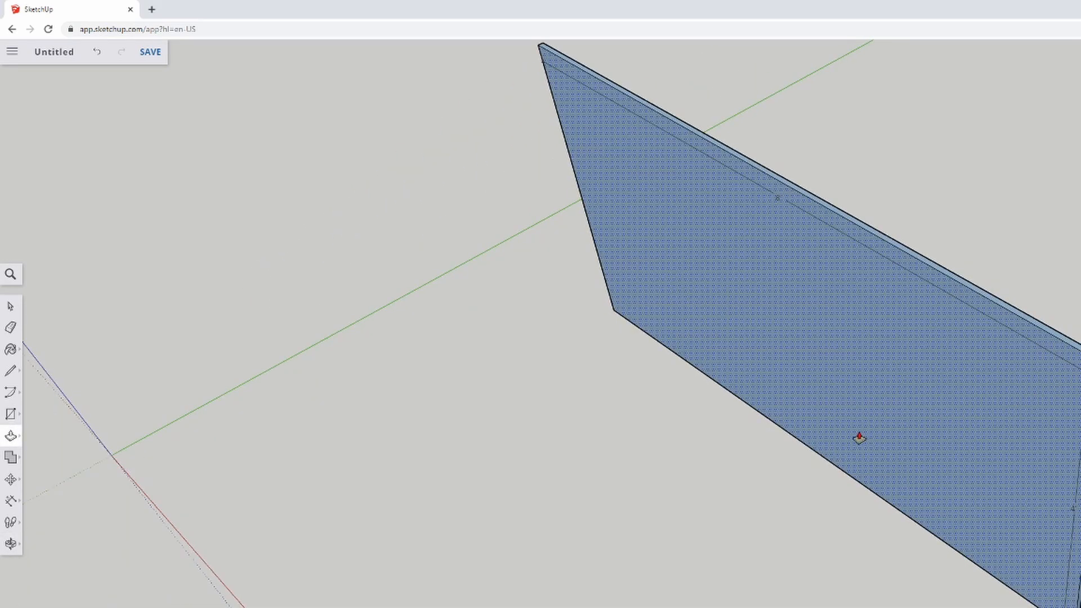
middle_click_drag(959, 418, 969, 395)
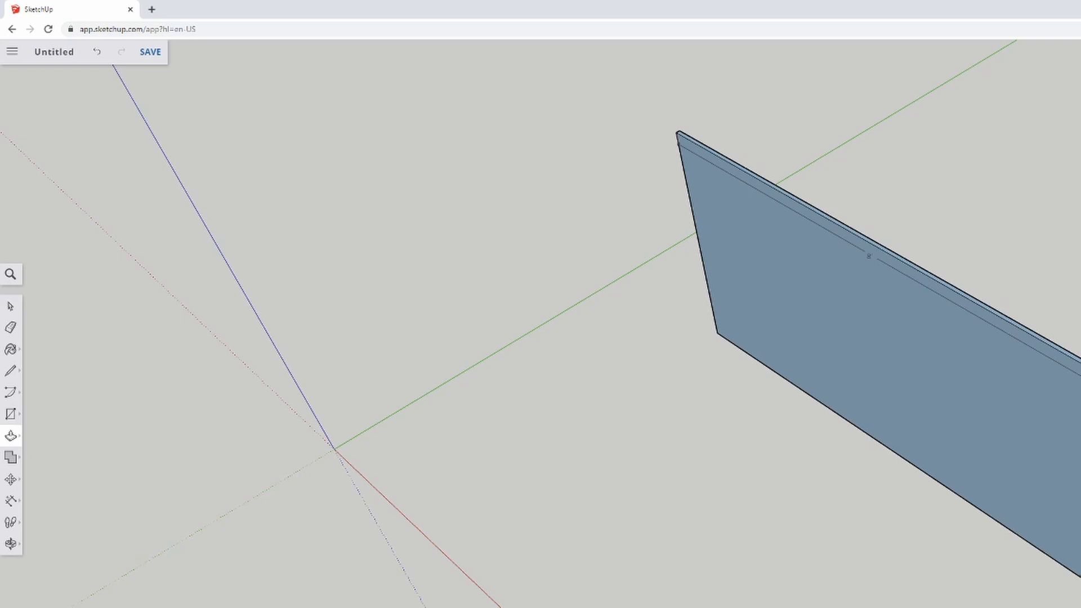
scroll(1070, 360, "up", 3)
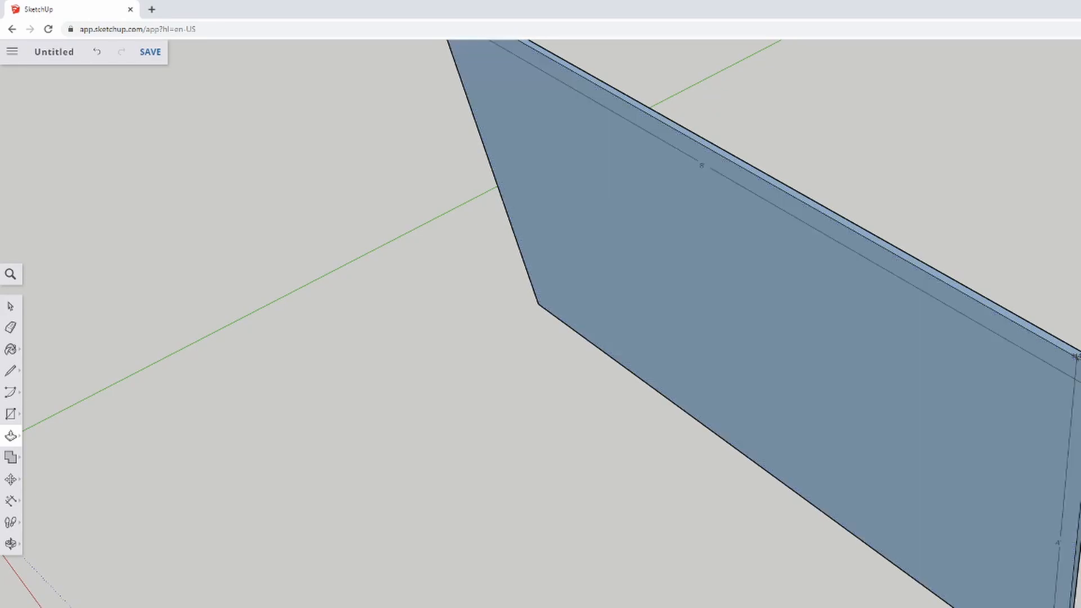
scroll(1056, 366, "up", 3)
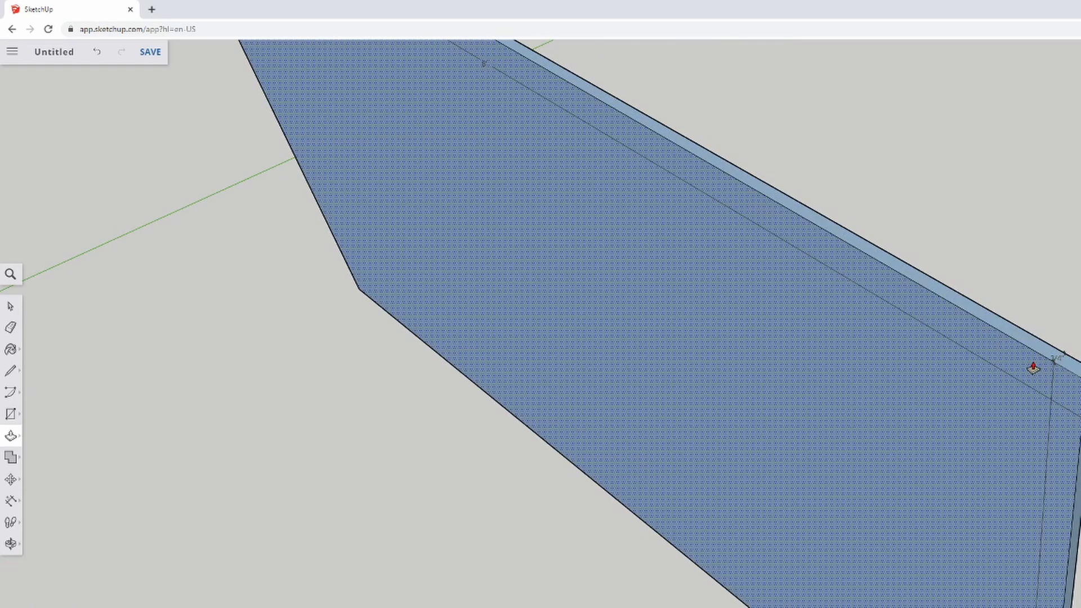
scroll(1034, 369, "down", 6)
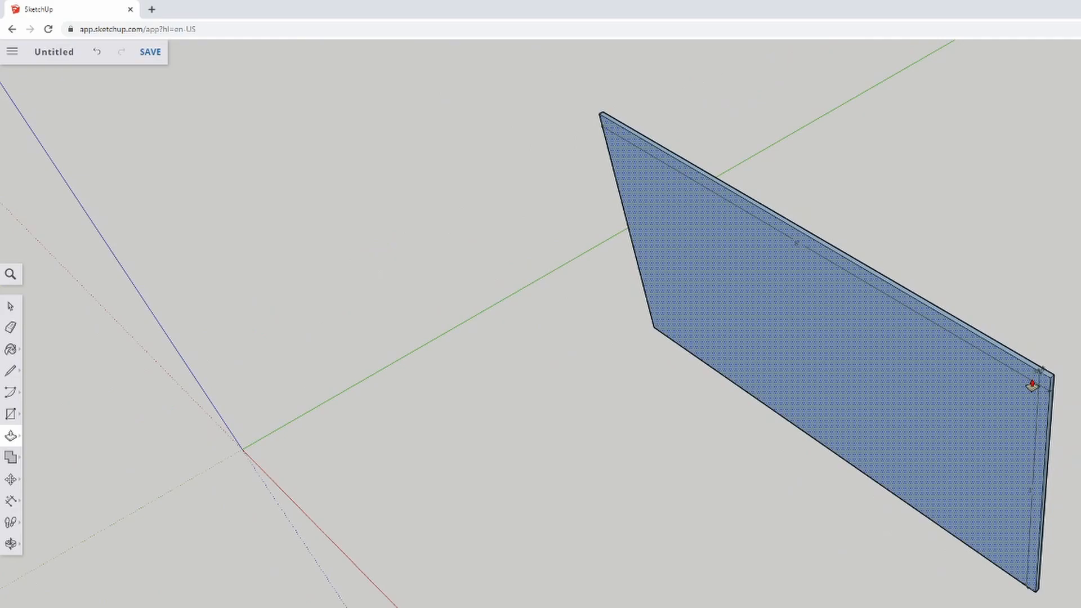
Select the entire panel together with its dimensions and make it a group.
key("o")
left_click_drag(519, 445, 798, 483)
key("space")
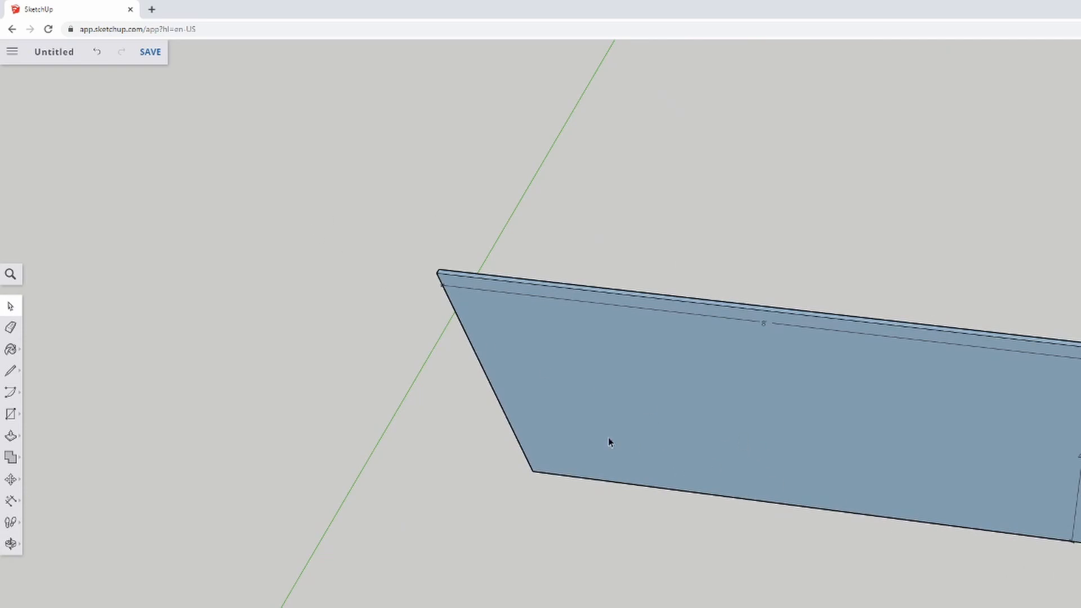
left_click_drag(340, 213, 1079, 605)
right_click(896, 474)
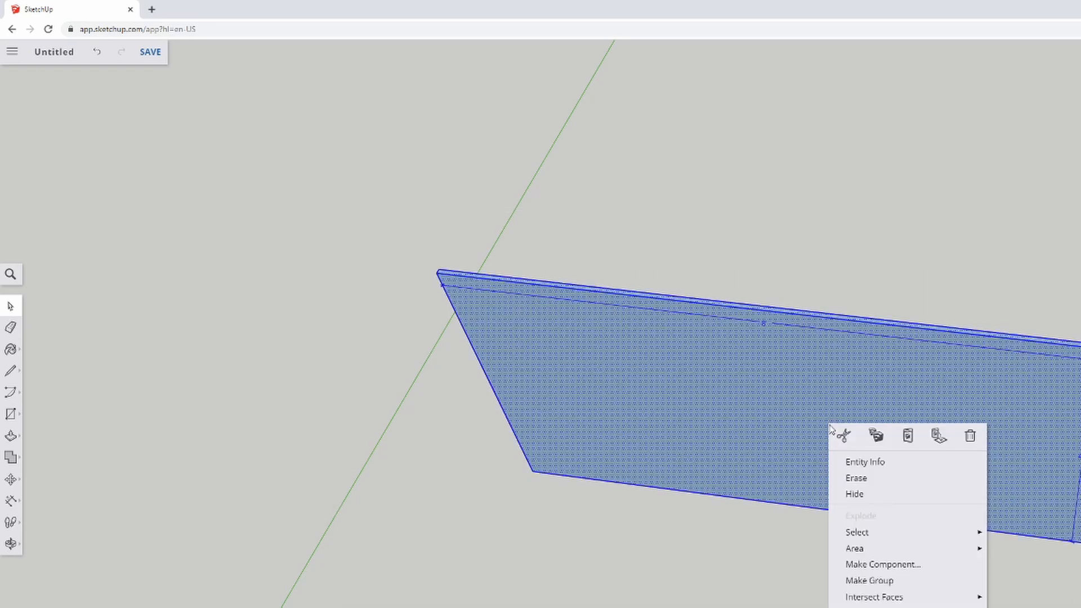
left_click(883, 580)
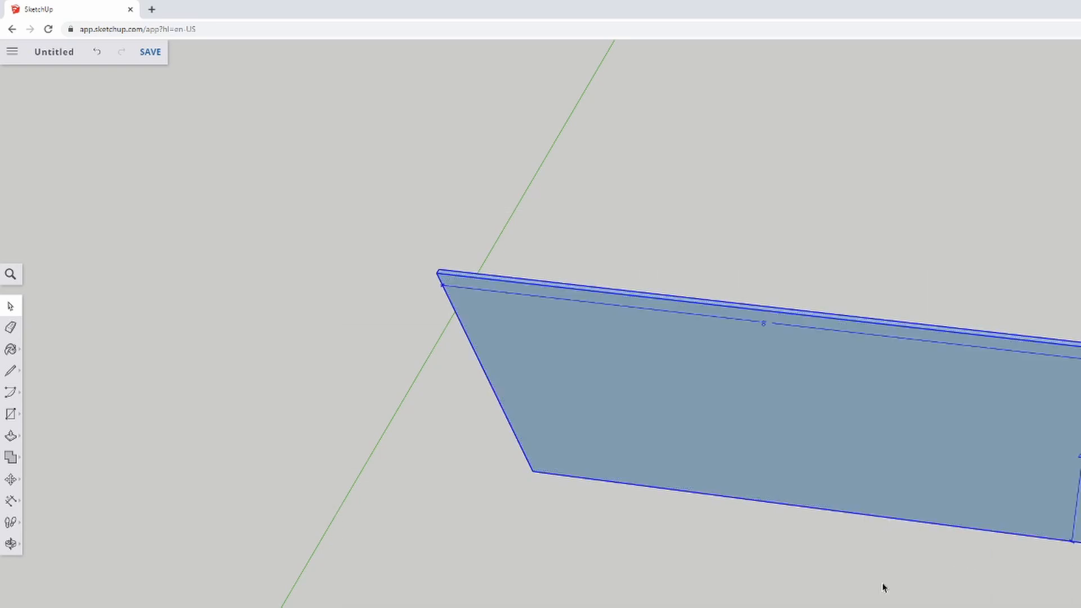
Move the panel group a short distance as a single object.
middle_click_drag(1059, 541, 860, 444)
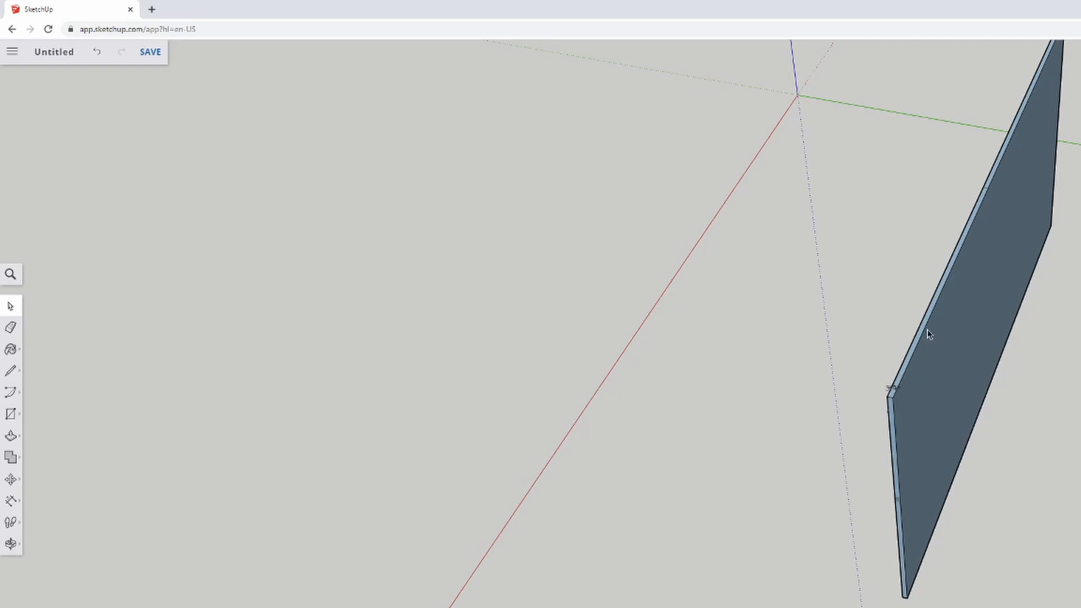
middle_click_drag(948, 397, 1010, 406)
middle_click_drag(676, 326, 777, 327)
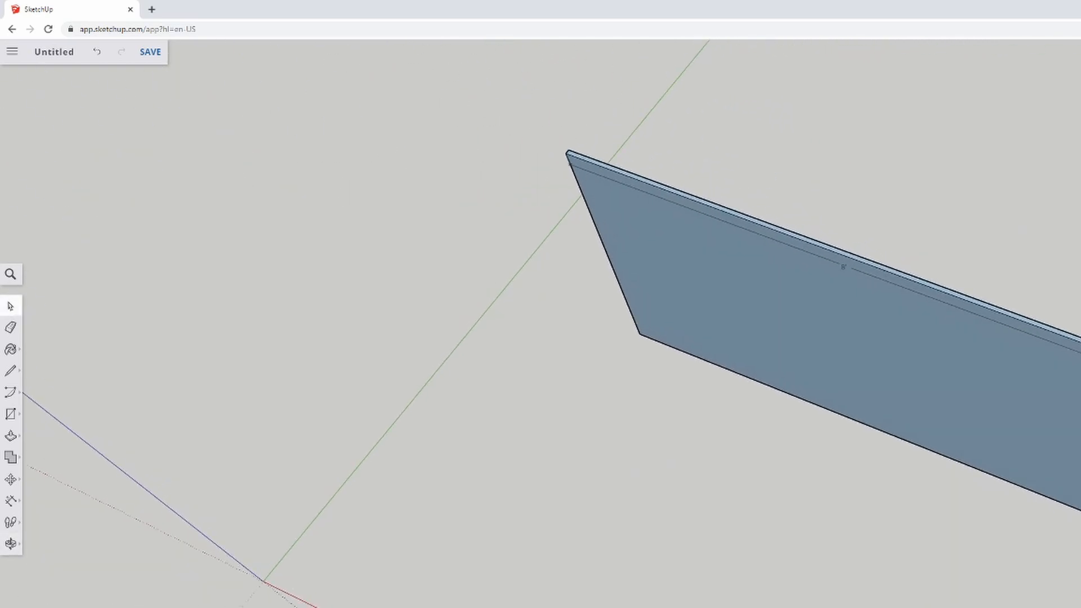
left_click(11, 479)
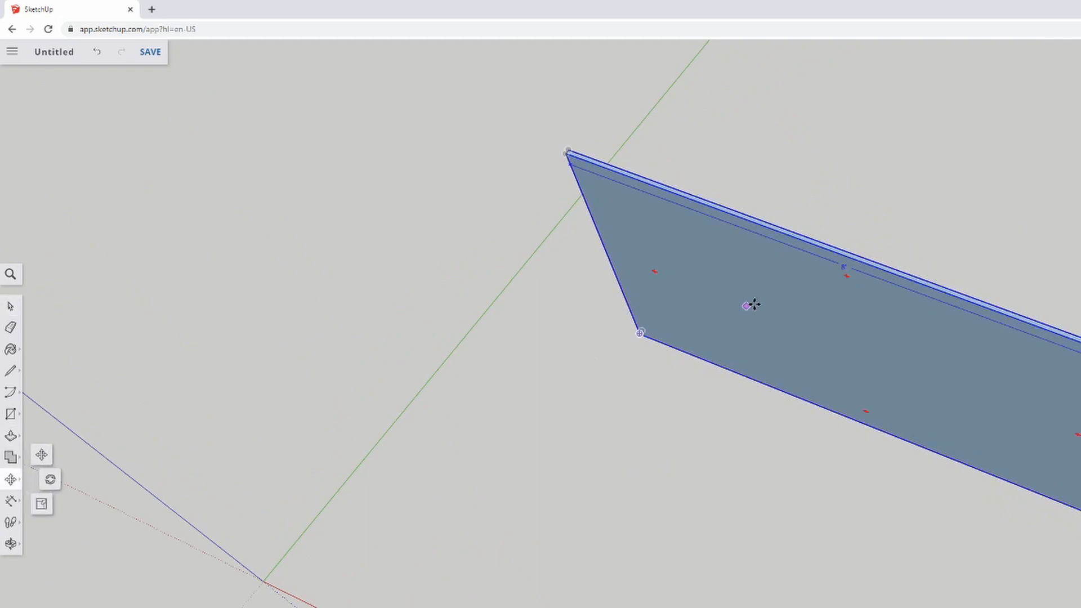
left_click(786, 295)
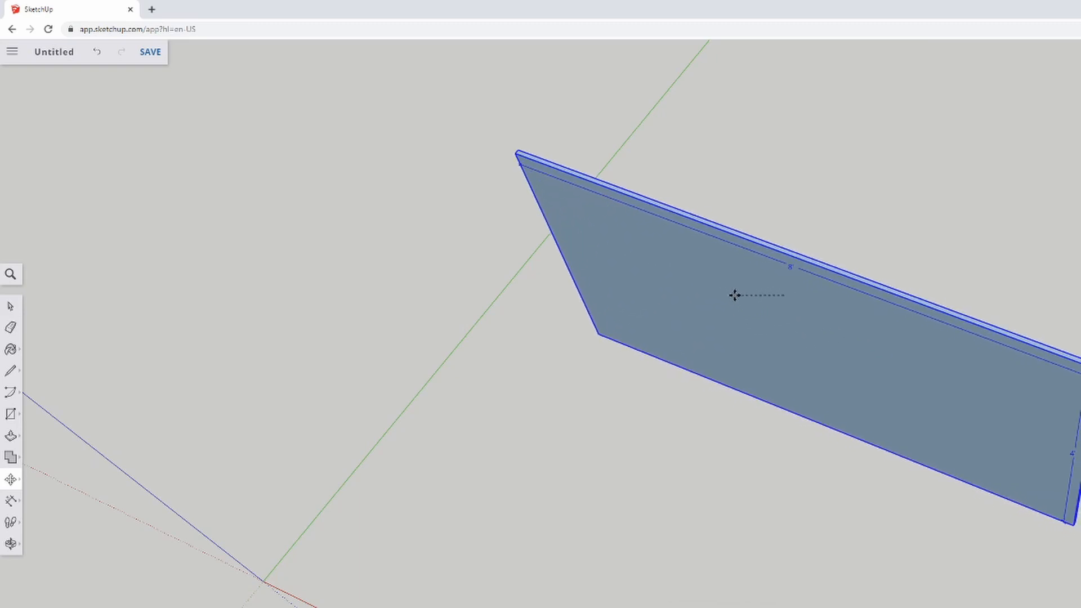
left_click(761, 297)
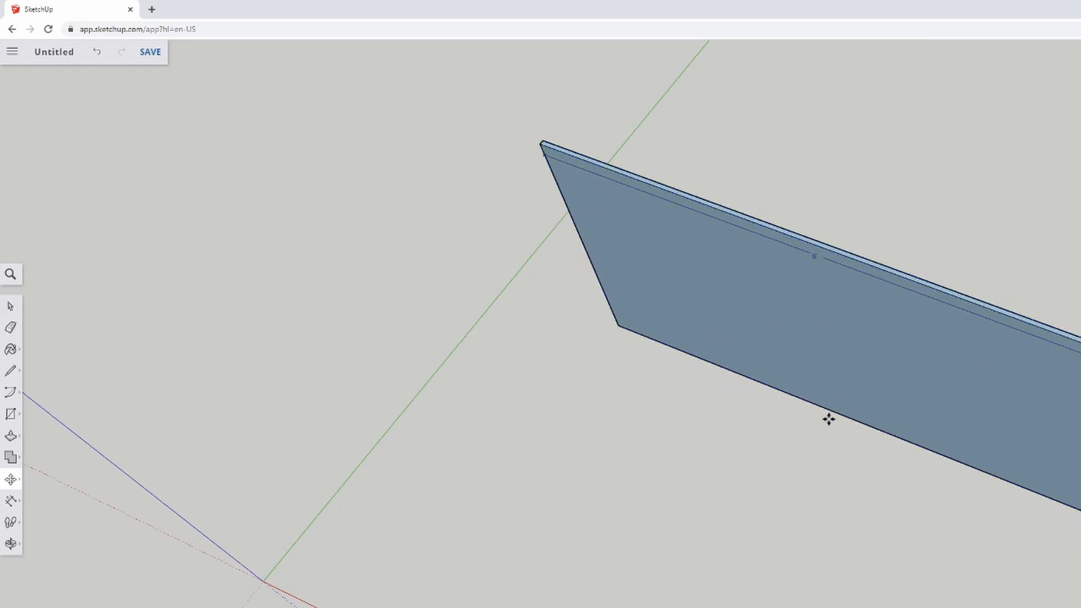
Explode the panel group and try moving only its large front face.
right_click(857, 347)
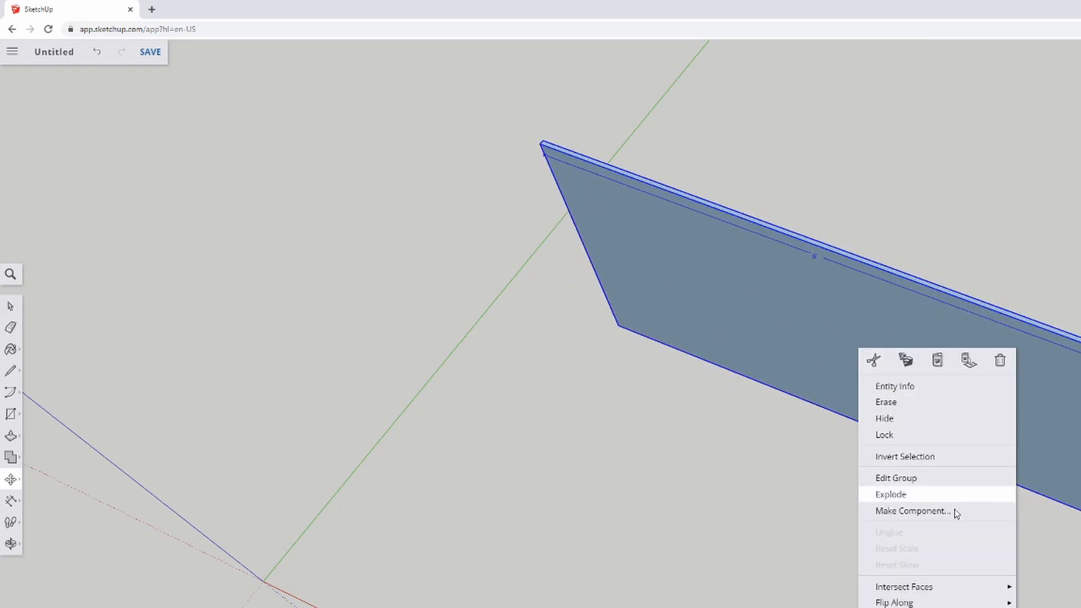
left_click(918, 491)
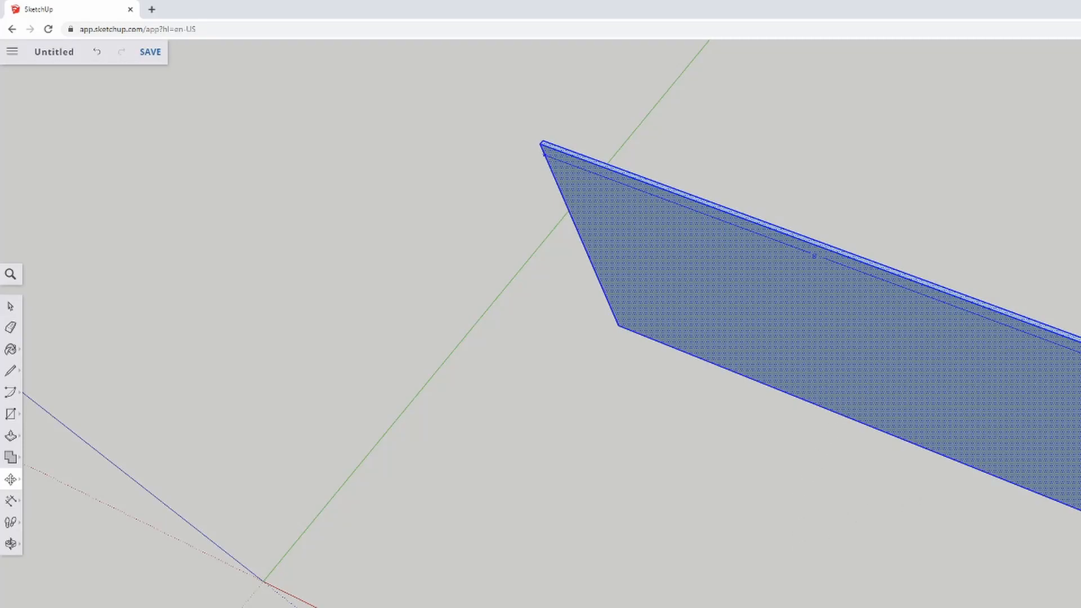
left_click(871, 347)
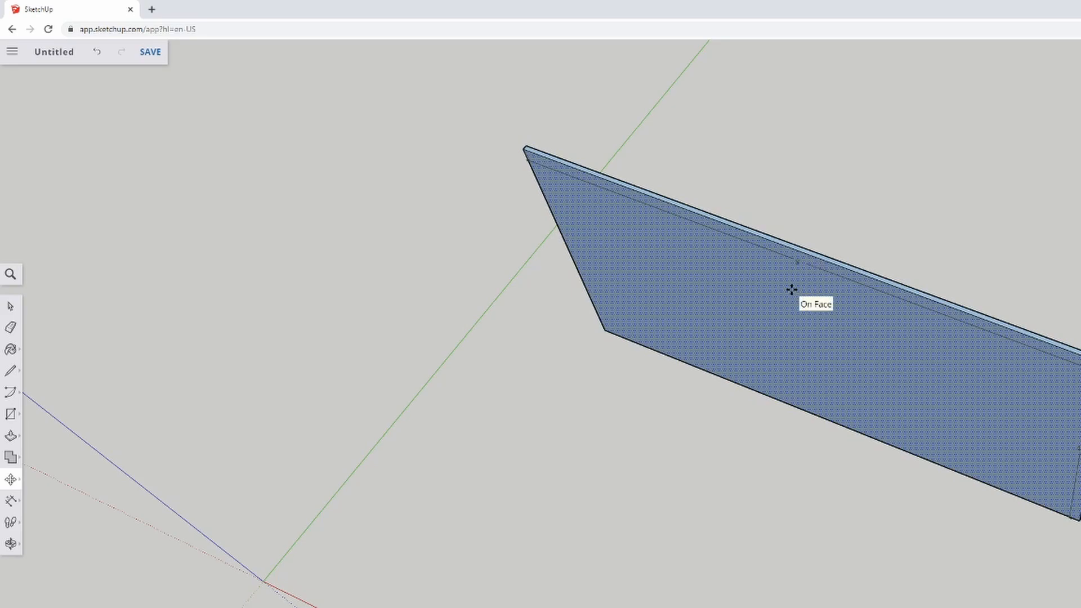
left_click(791, 290)
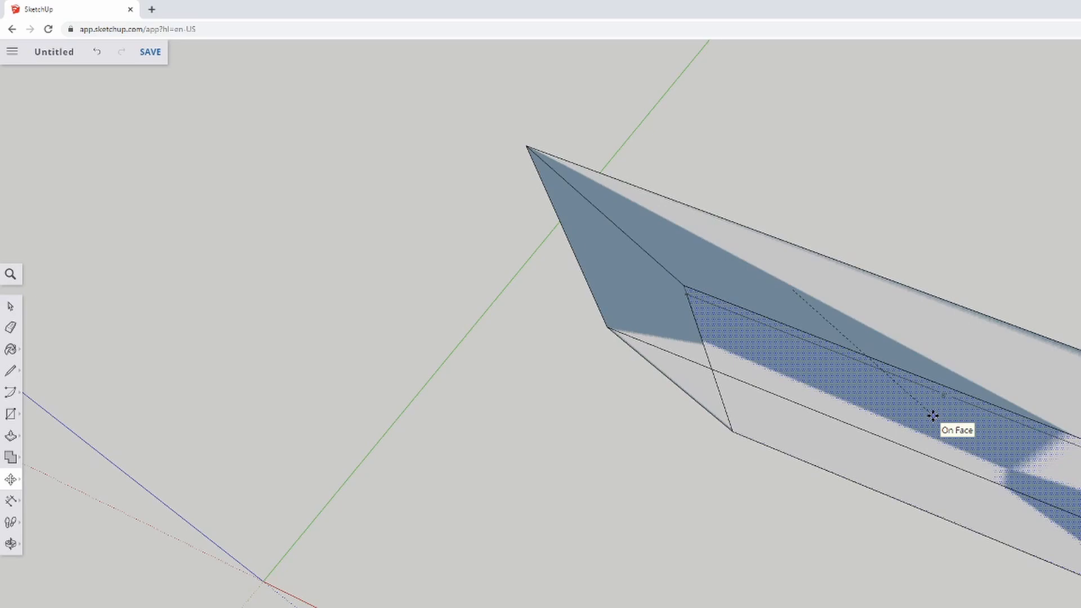
left_click(831, 356)
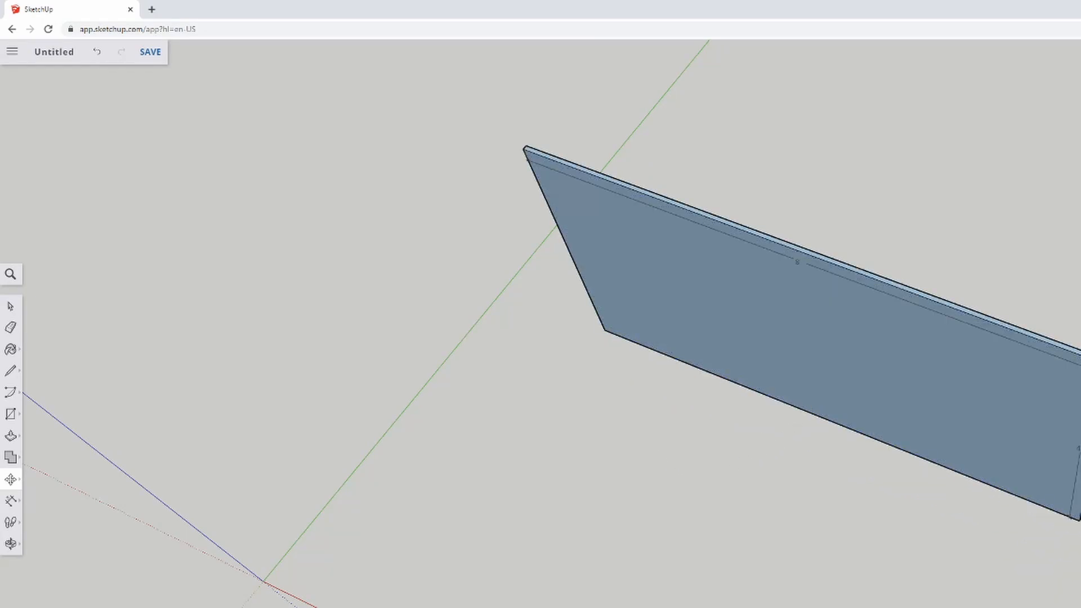
Group the panel's geometry and dimensions again, and clear the selection.
left_click(10, 306)
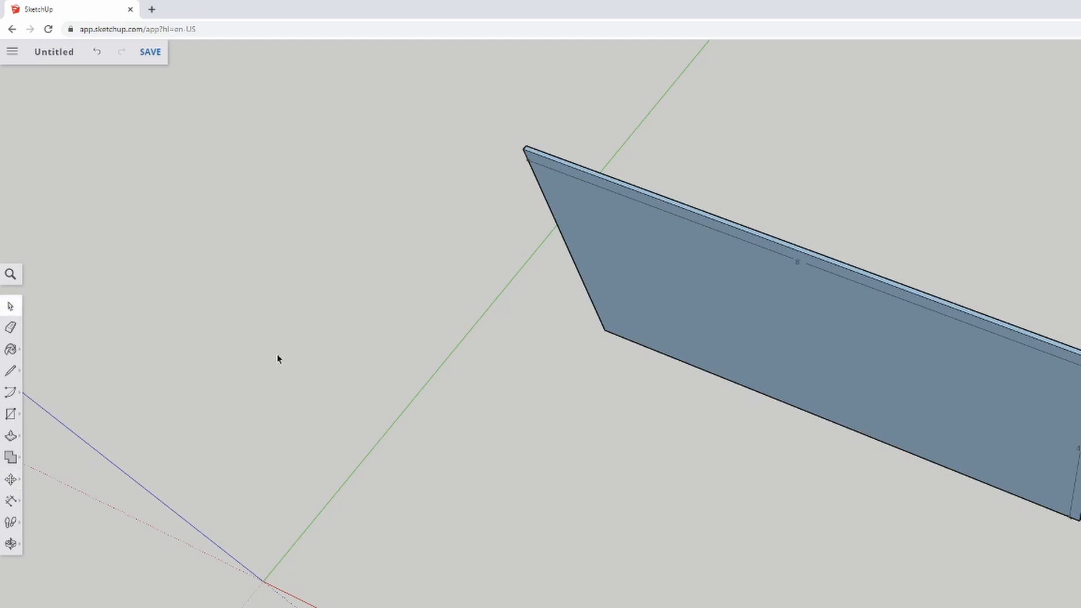
right_click(886, 363)
left_click(940, 522)
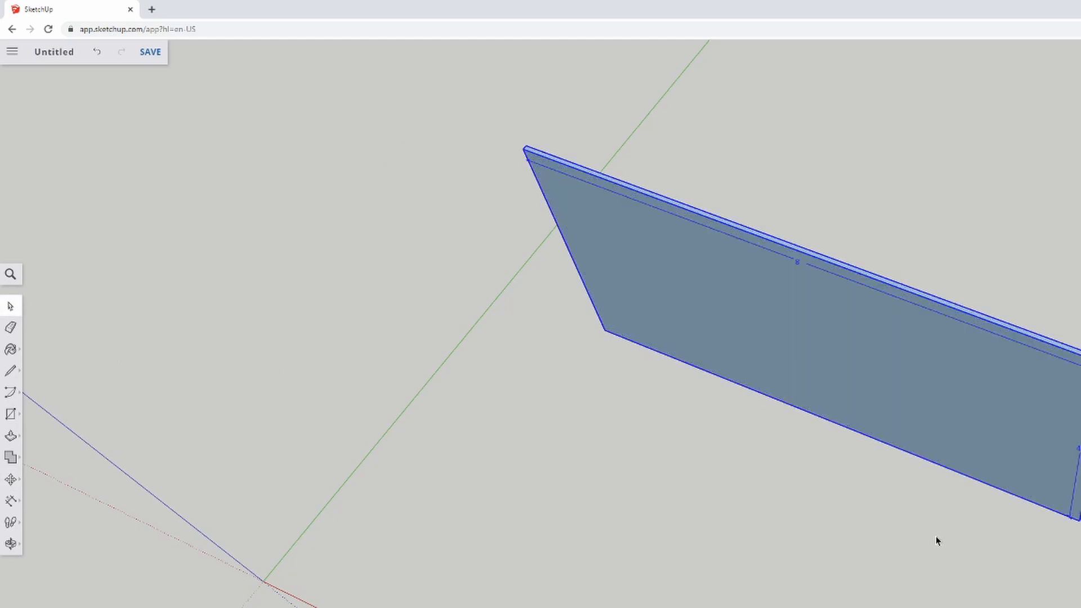
left_click(1064, 566)
Copy the panel group and paste a duplicate in front of the original.
middle_click_drag(1075, 555, 1079, 518)
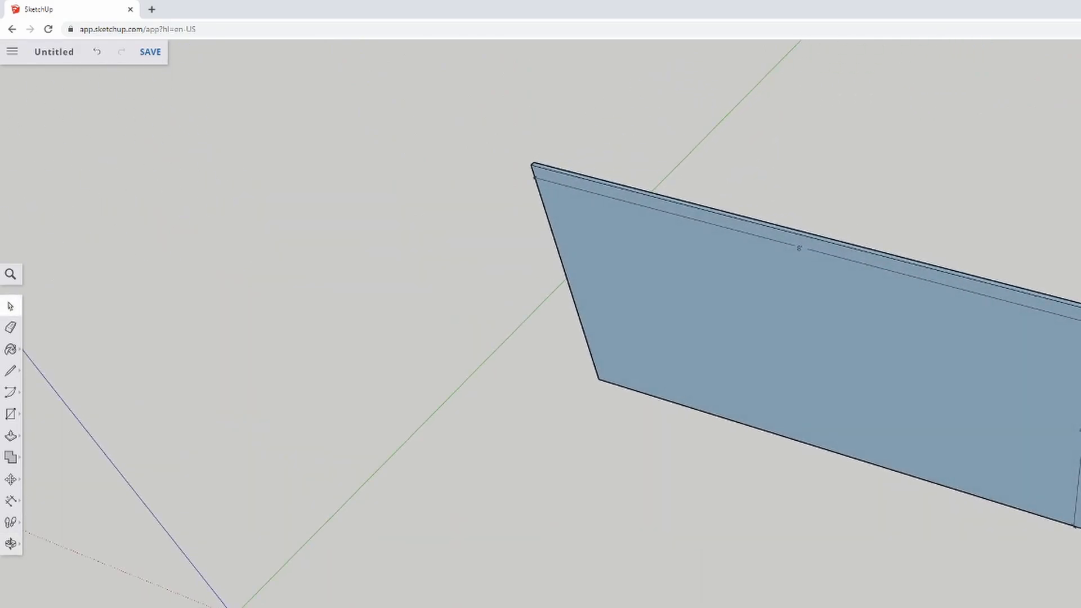
key("ctrl+a")
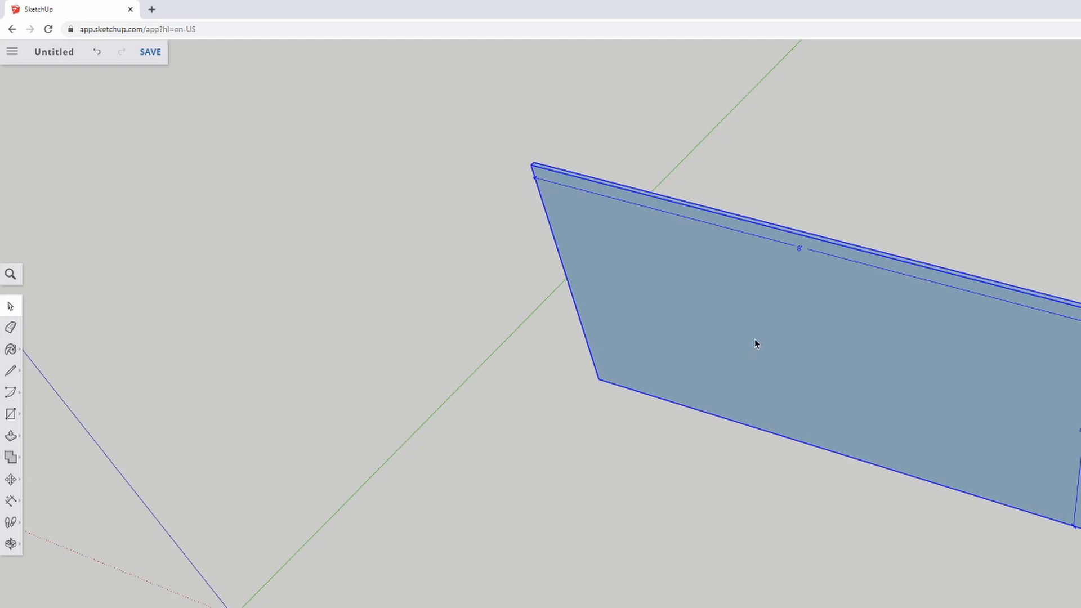
key("ctrl+v")
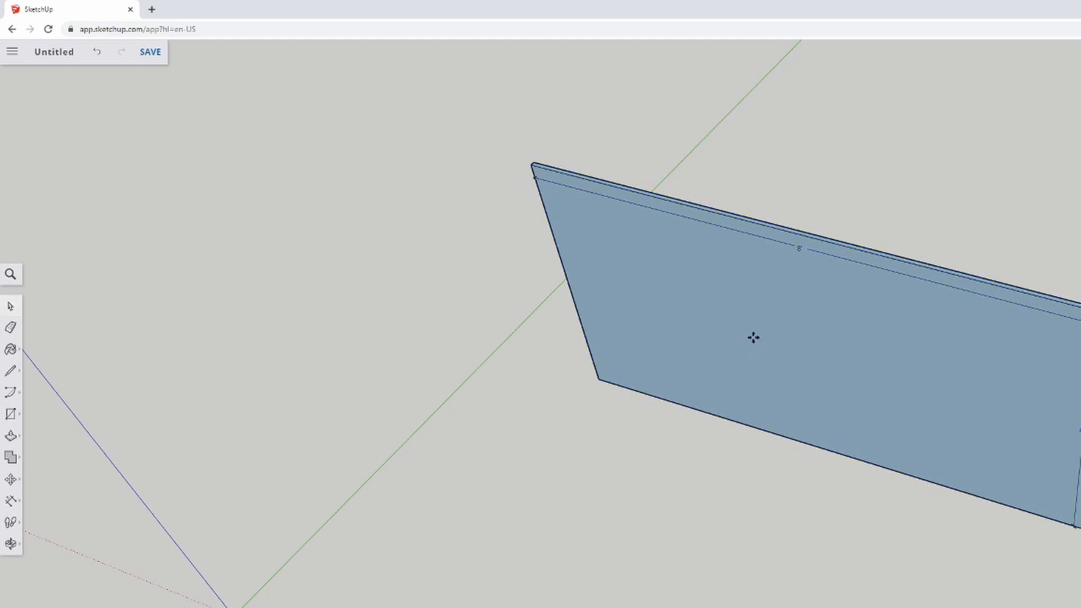
left_click(533, 500)
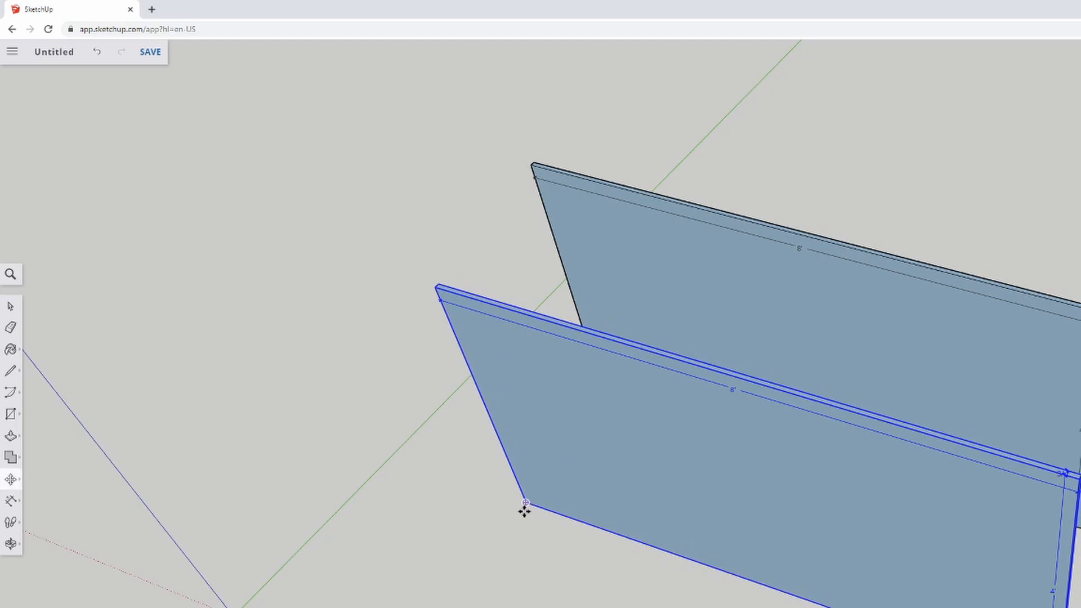
left_click(666, 467)
left_click(794, 495)
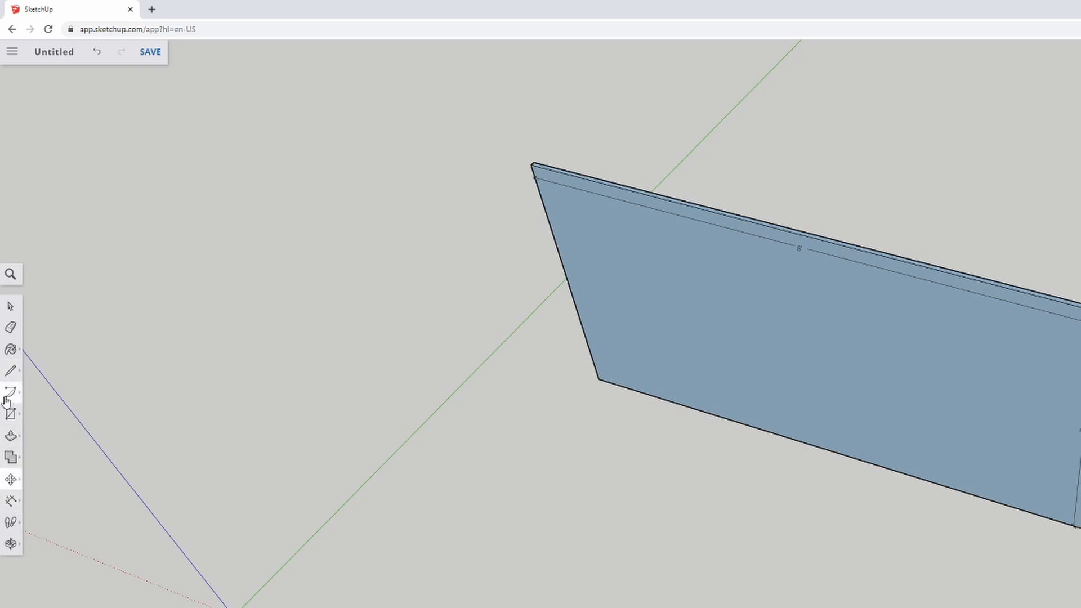
left_click(11, 479)
left_click(48, 480)
middle_click_drag(1049, 365, 1052, 584)
scroll(1076, 554, "up", 3)
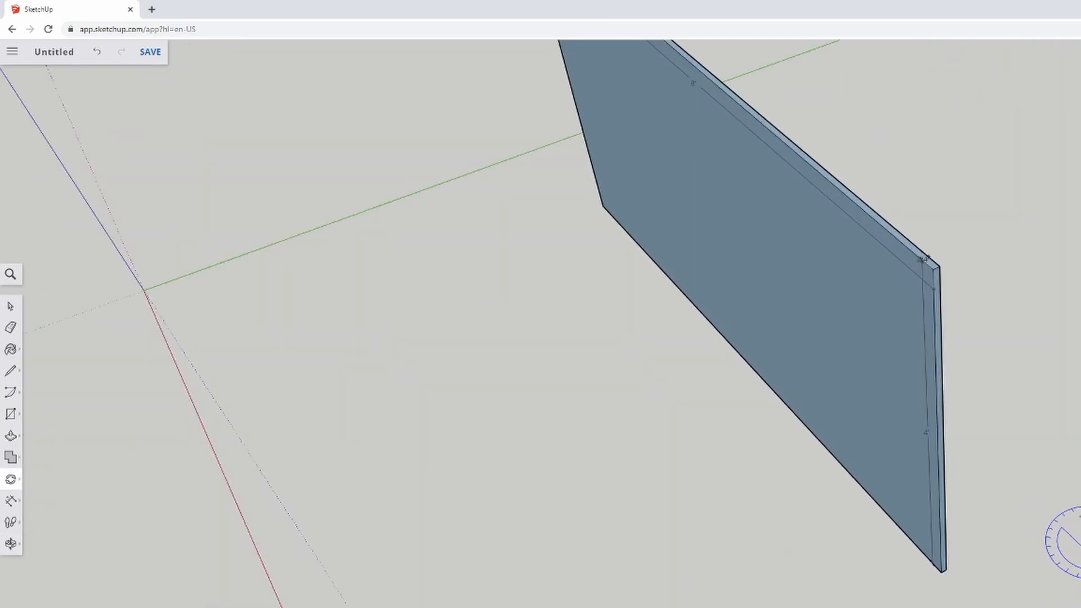
left_click(942, 389)
left_click(940, 388)
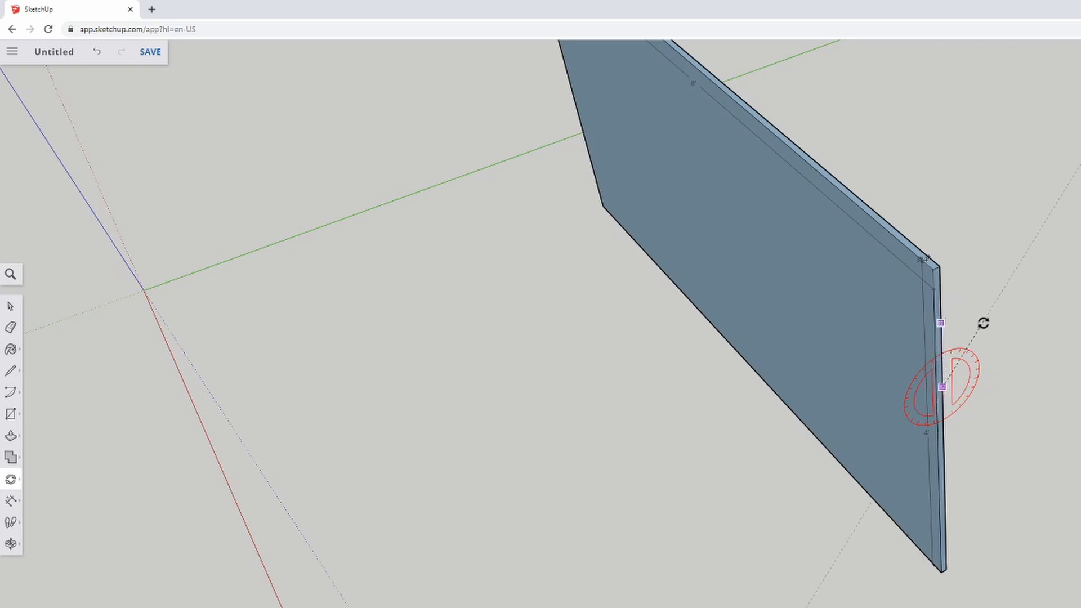
key("space")
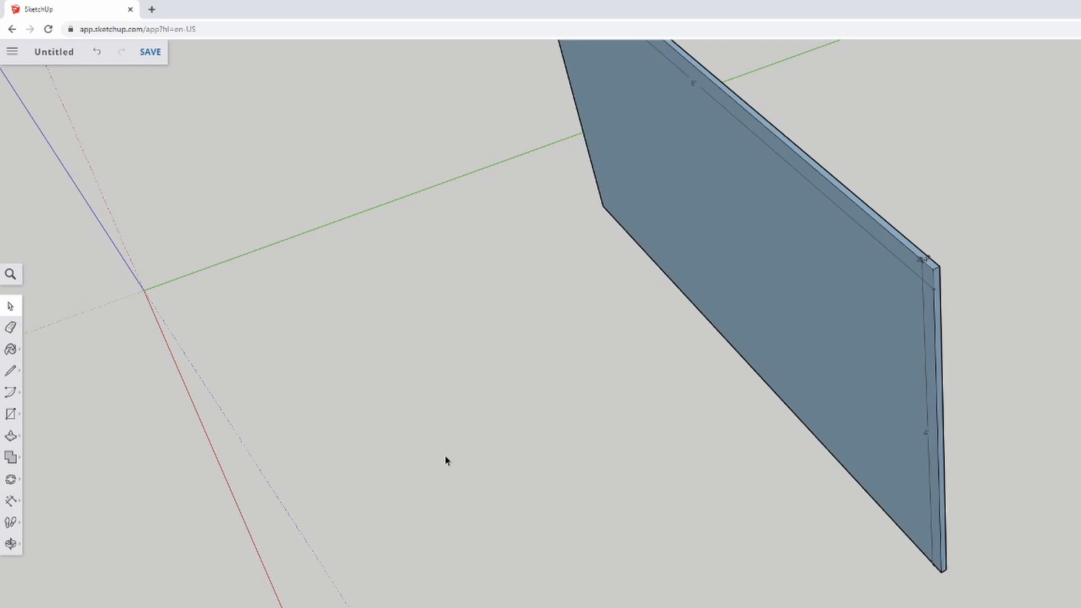
Rotate the panel group about a point on its narrow end edge until it lies flat along the green axis.
left_click(781, 311)
left_click(11, 479)
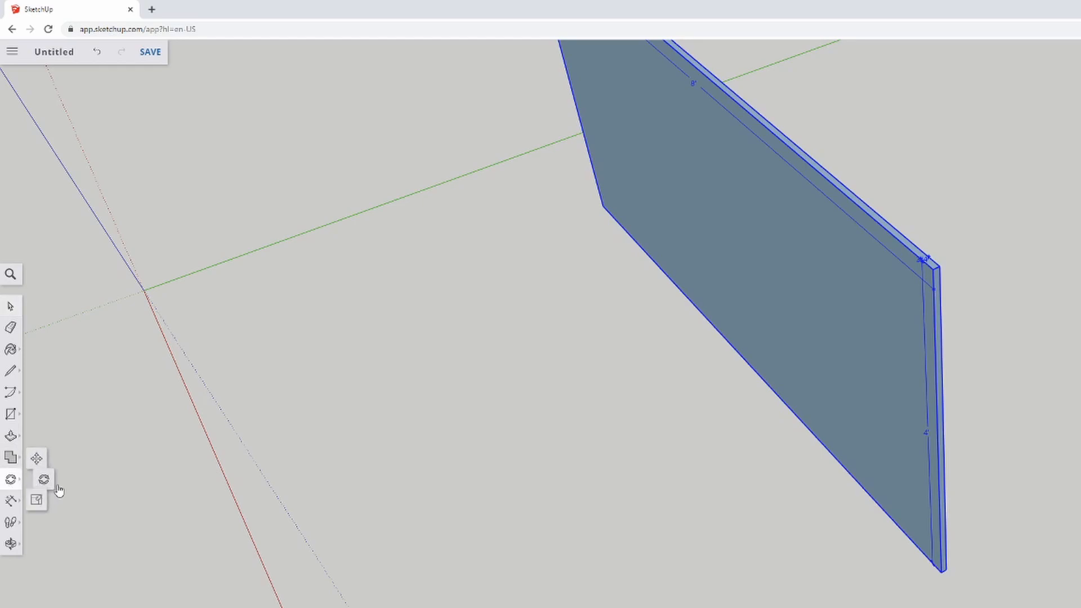
left_click(942, 401)
left_click(942, 357)
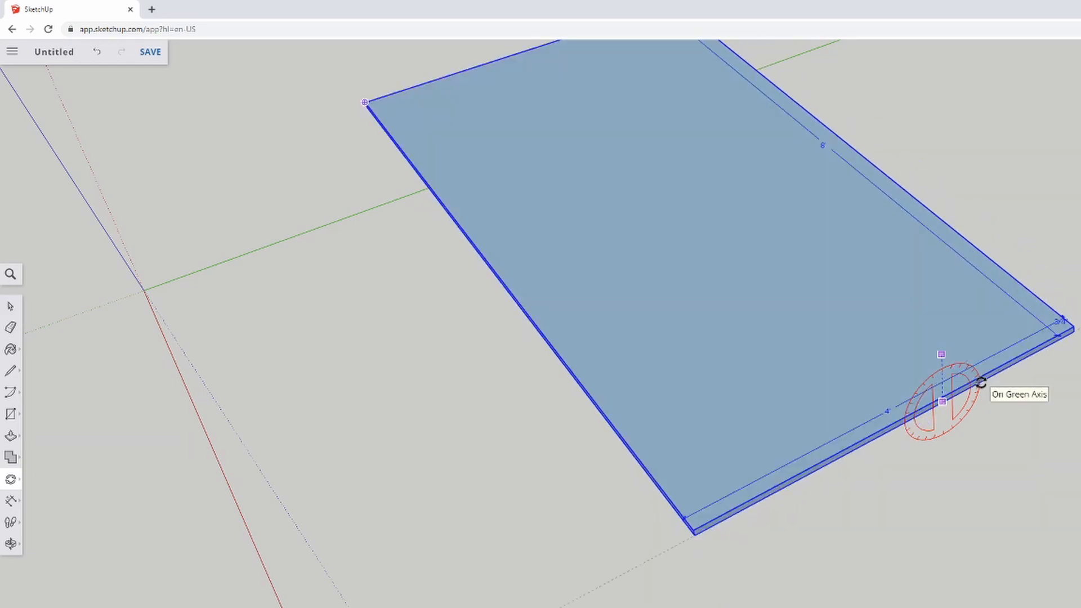
Explode the flat panel group into separate faces, edges and dimensions, and clear the selection.
scroll(878, 567, "down", 1)
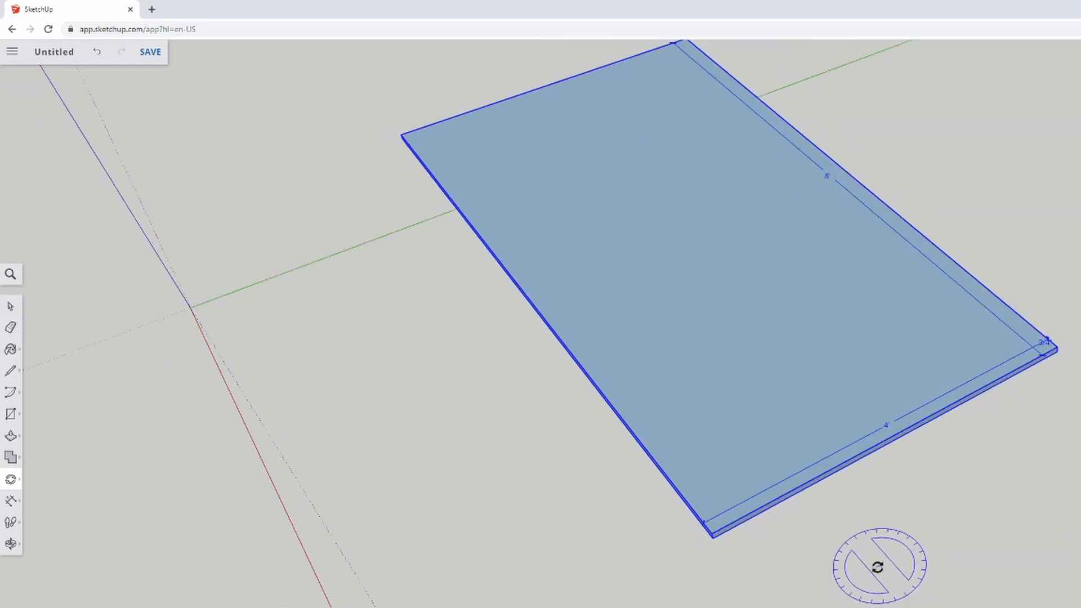
scroll(878, 567, "down", 2)
middle_click_drag(922, 578, 1020, 497)
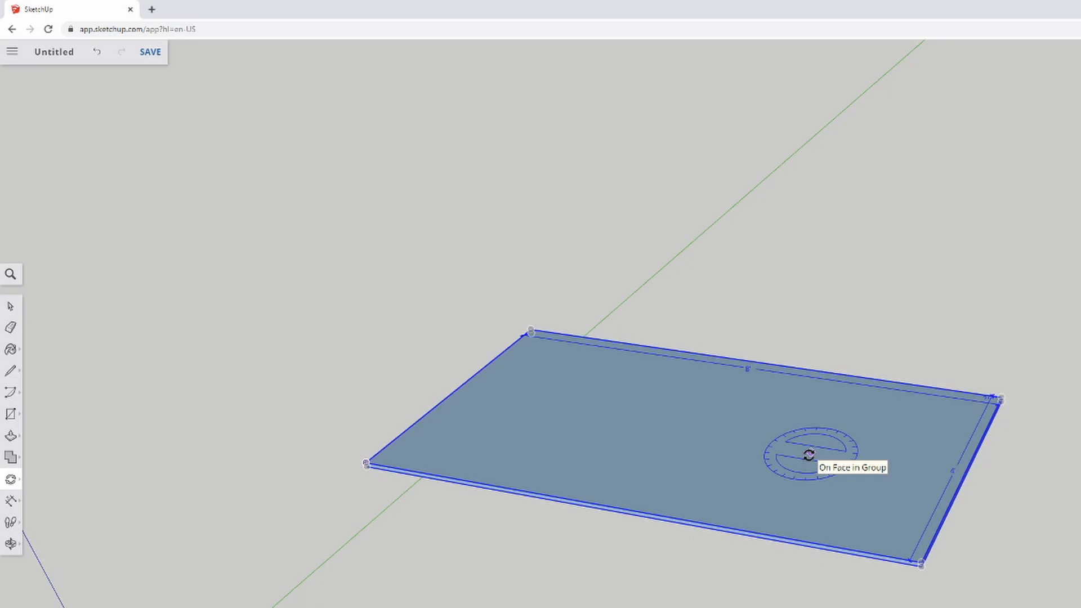
middle_click_drag(810, 455, 1014, 572)
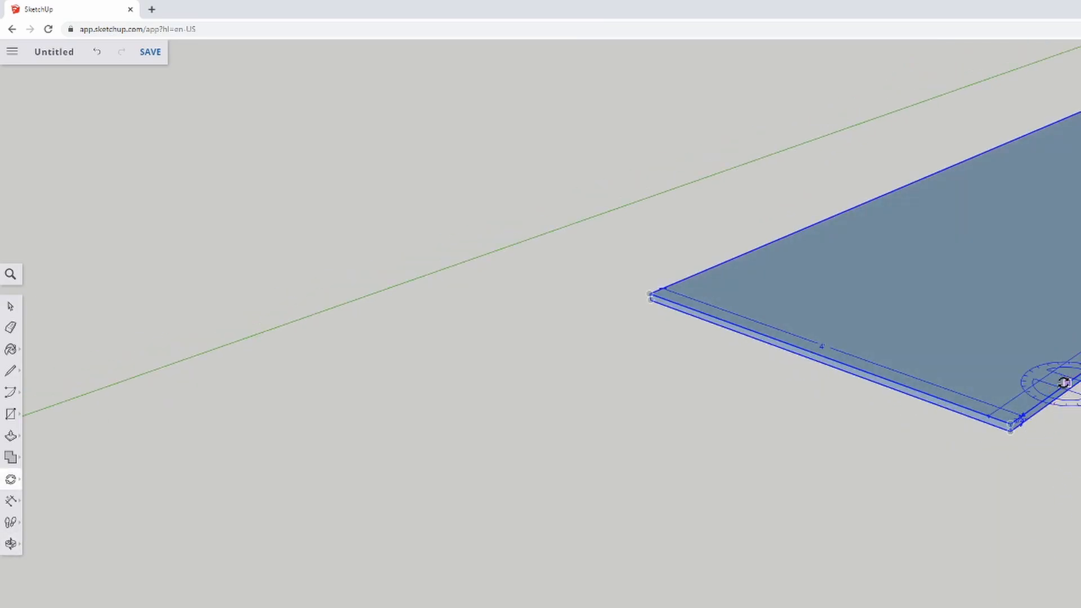
left_click(1062, 471)
scroll(1064, 495, "down", 4)
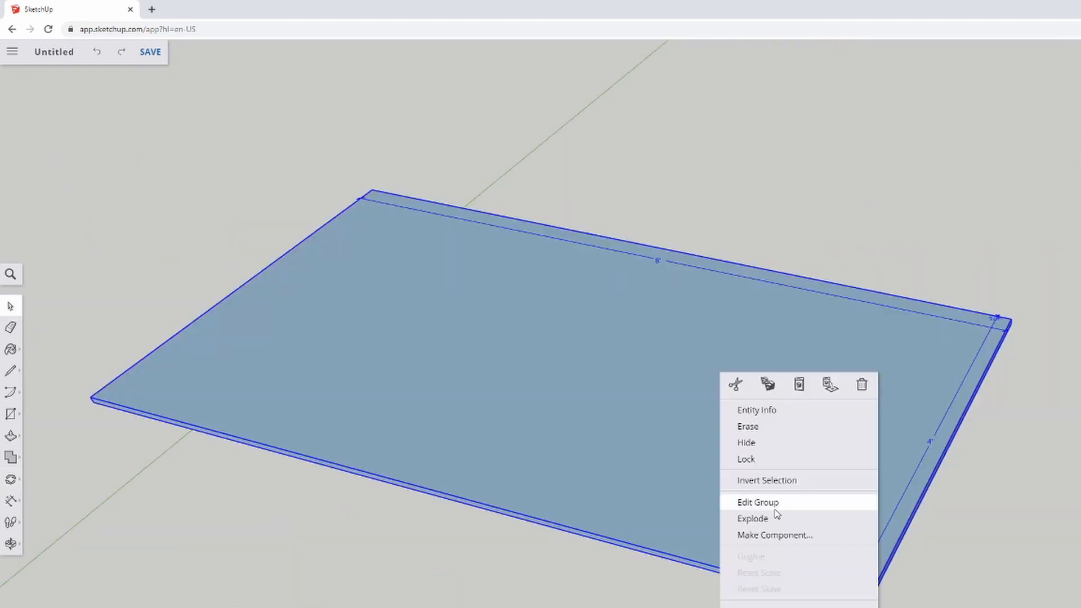
left_click(768, 518)
left_click(1048, 600)
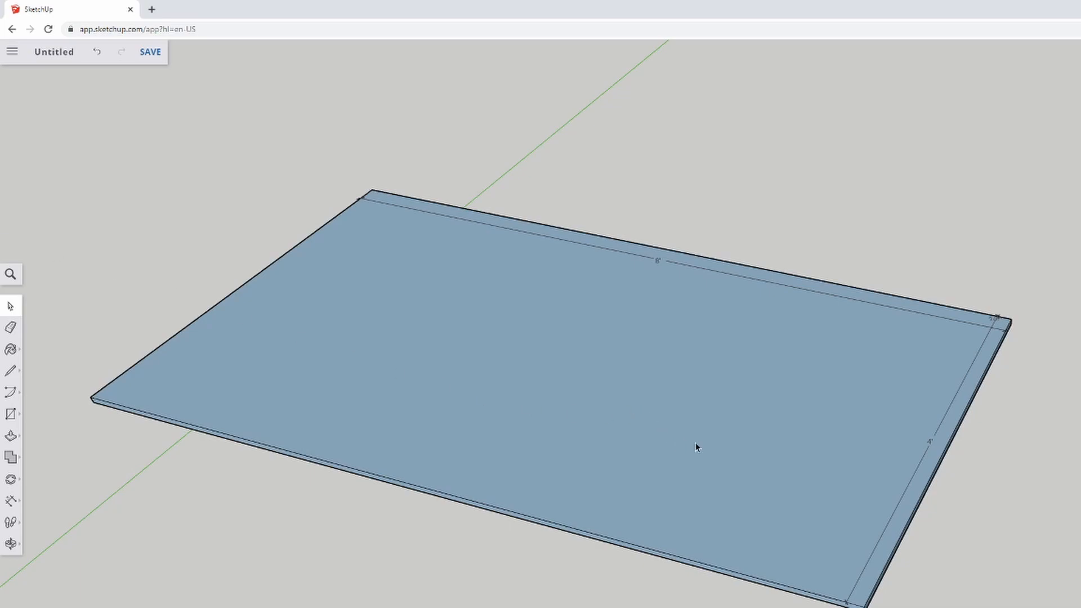
Select only the panel's top face and review the commands available for it.
left_click(505, 370)
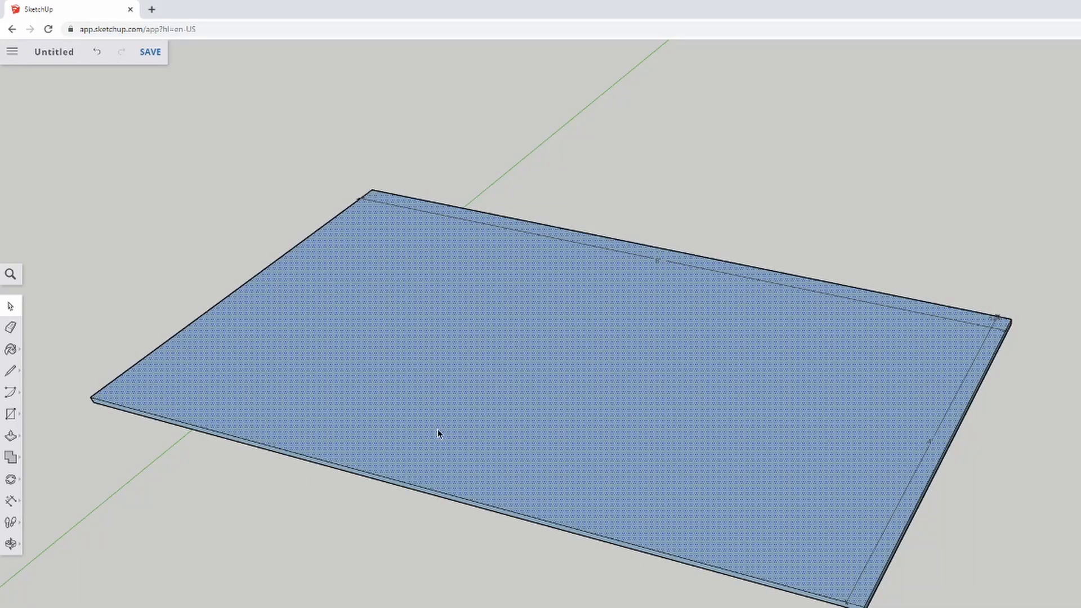
left_click(13, 373)
right_click(556, 356)
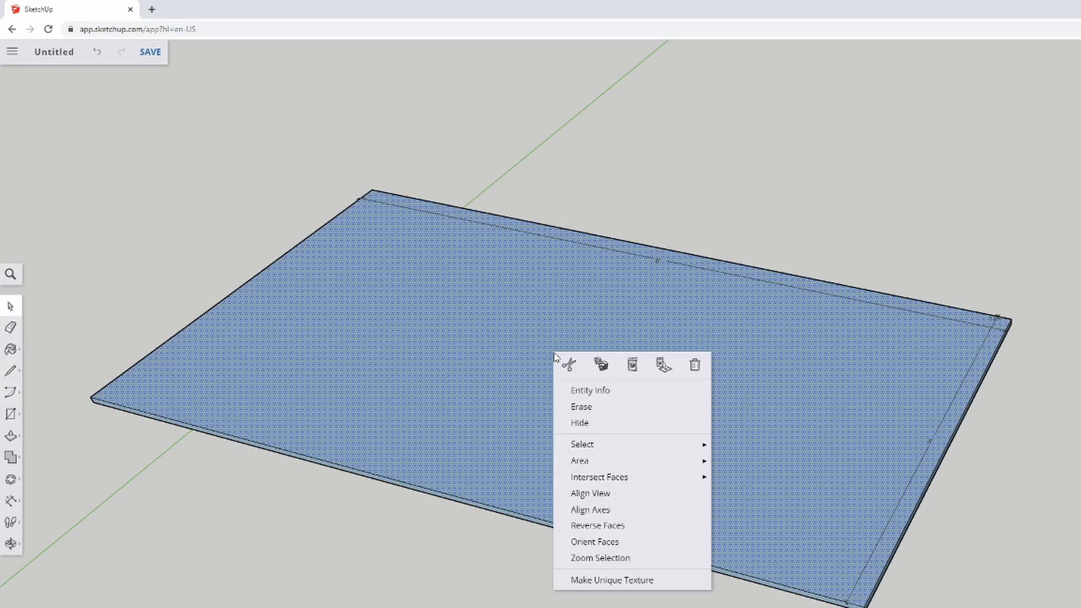
left_click(372, 539)
left_click(561, 418)
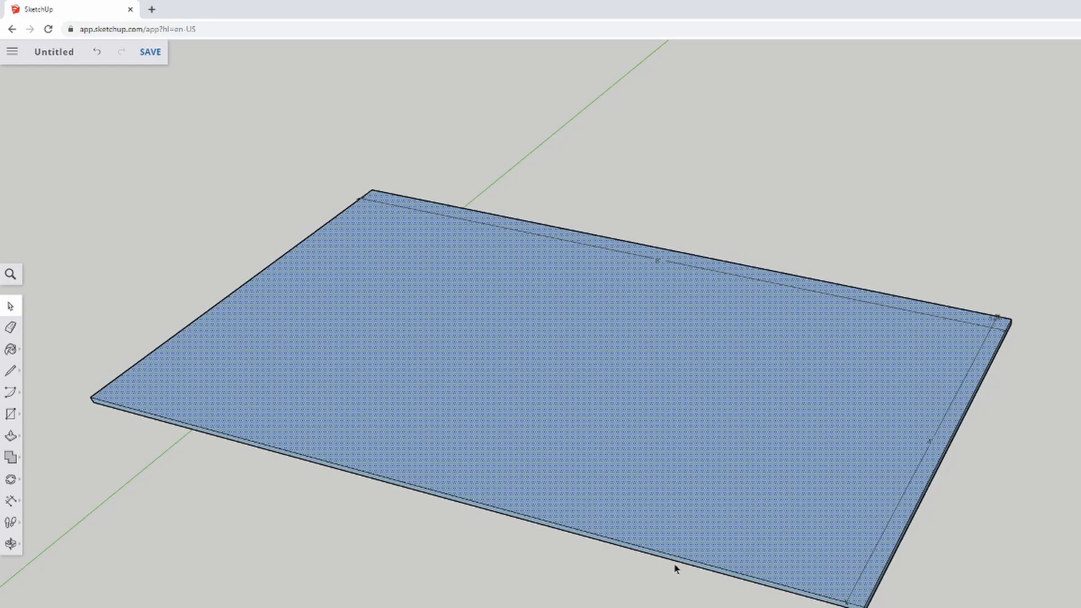
Select the whole panel with its faces, edges and dimensions, combine it into a group, and clear the selection.
left_click(1004, 534)
left_click_drag(49, 102, 1080, 607)
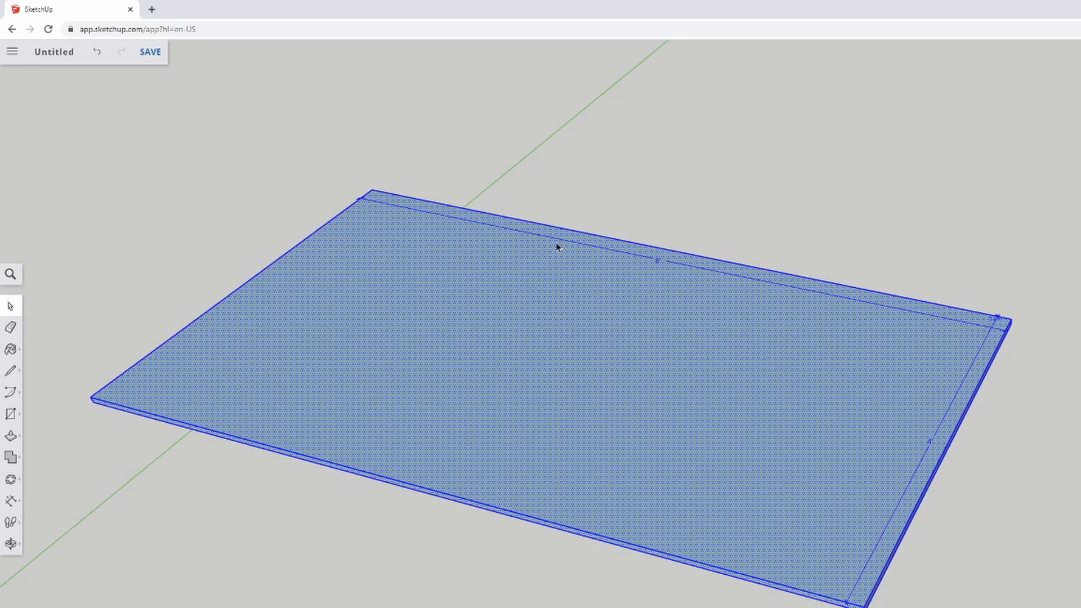
right_click(509, 368)
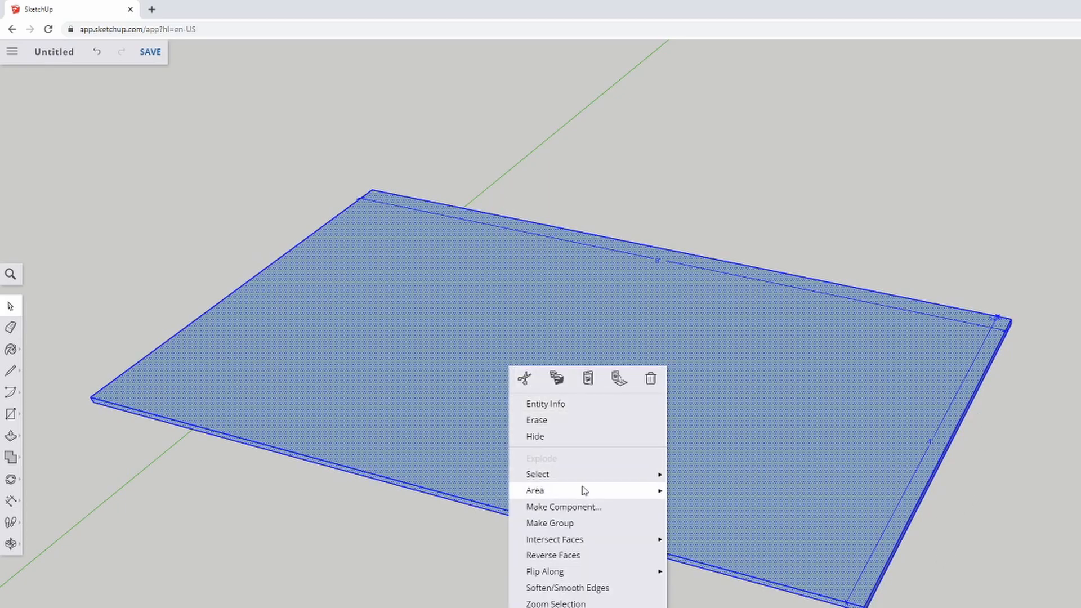
left_click(584, 523)
left_click(1055, 564)
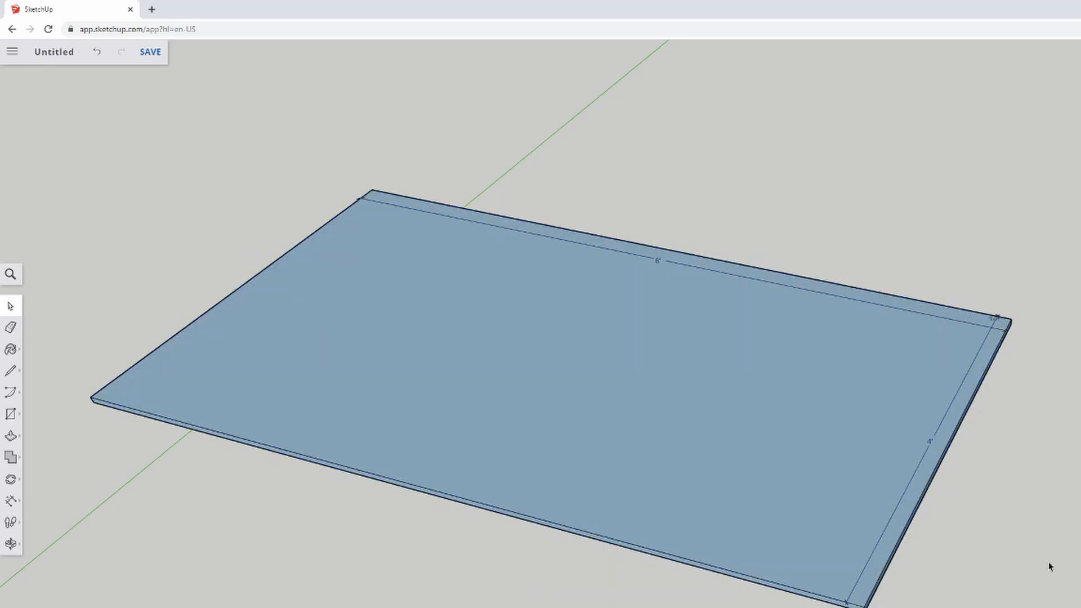
Explode the panel group back into separate faces and edges, and select only its top face.
left_click(678, 457)
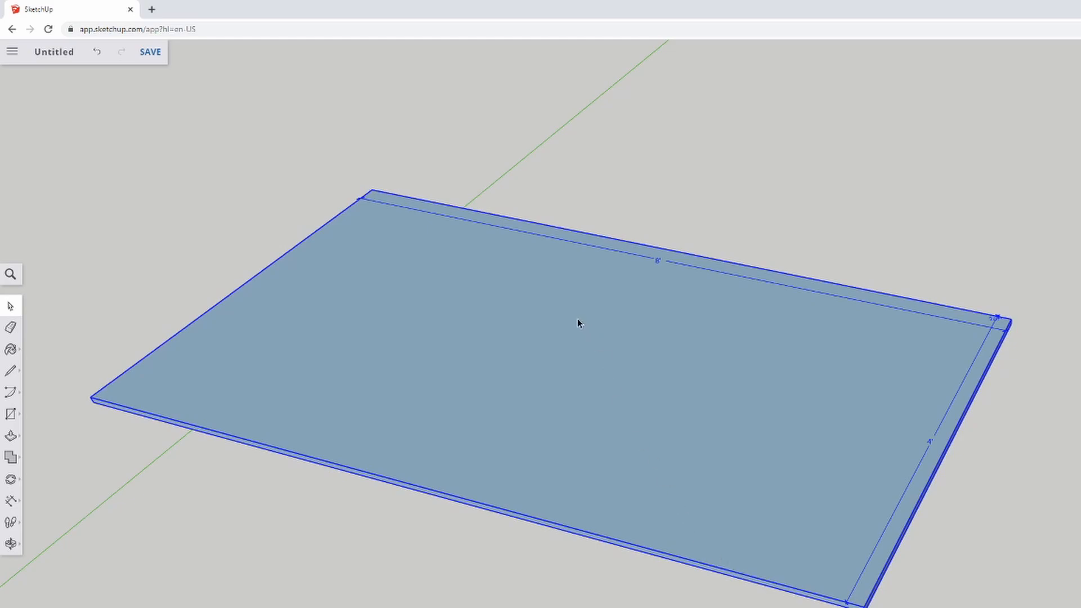
right_click(523, 309)
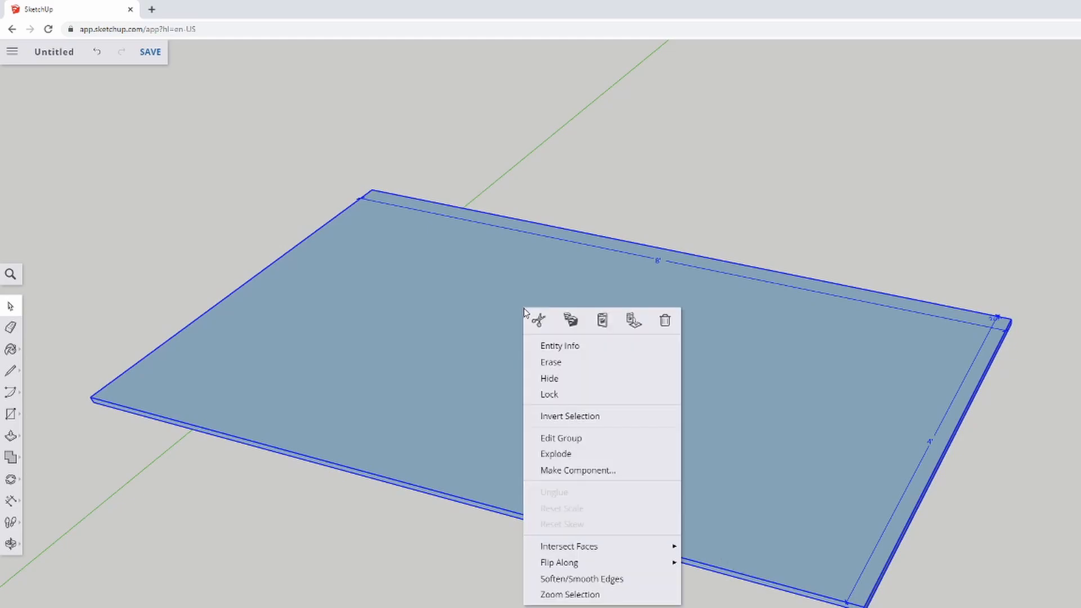
left_click(578, 456)
left_click(347, 580)
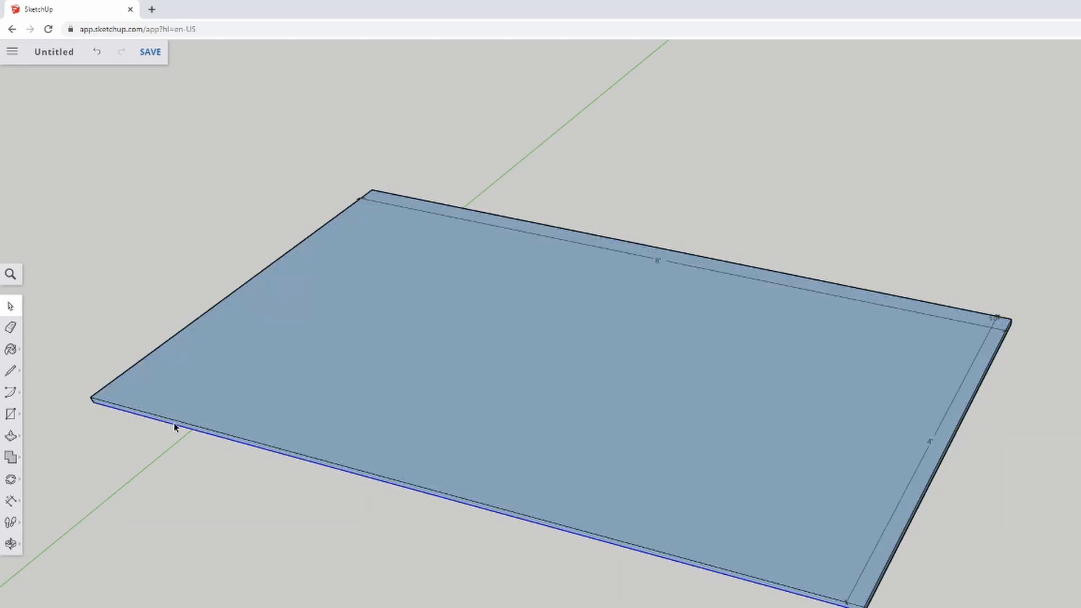
left_click(423, 444)
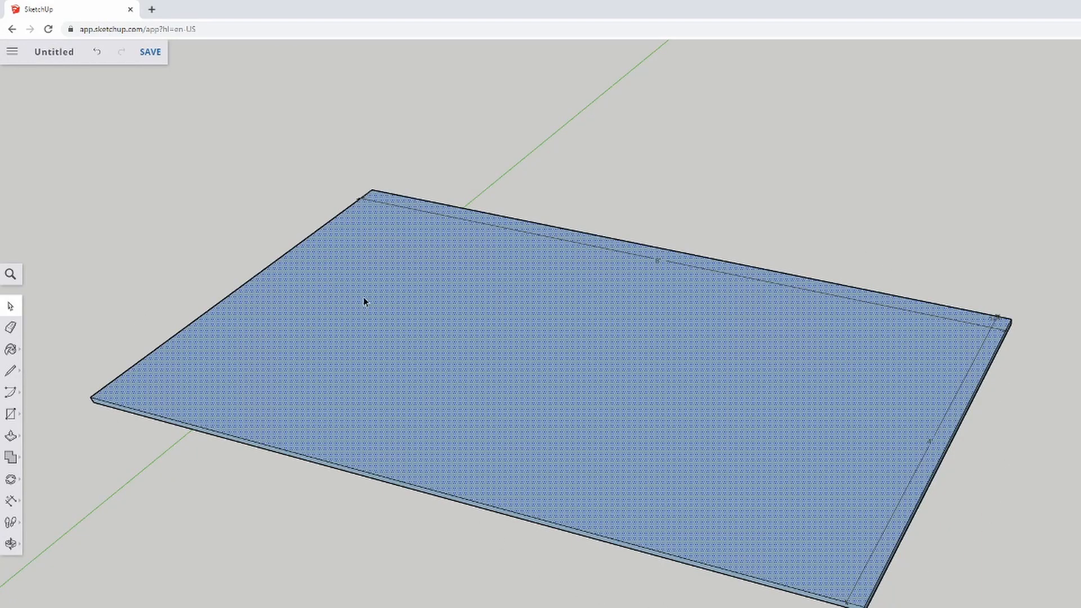
Push the panel's narrow end face inward with Push/Pull to shorten the panel's 8' length to about 3' 1 1/2".
key("p")
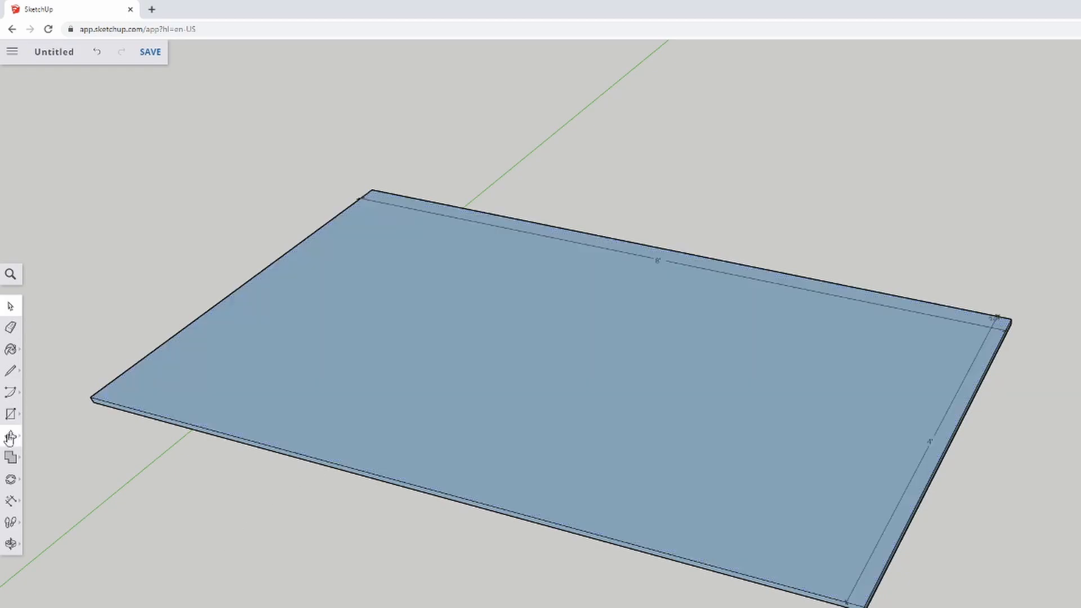
scroll(983, 567, "up", 3)
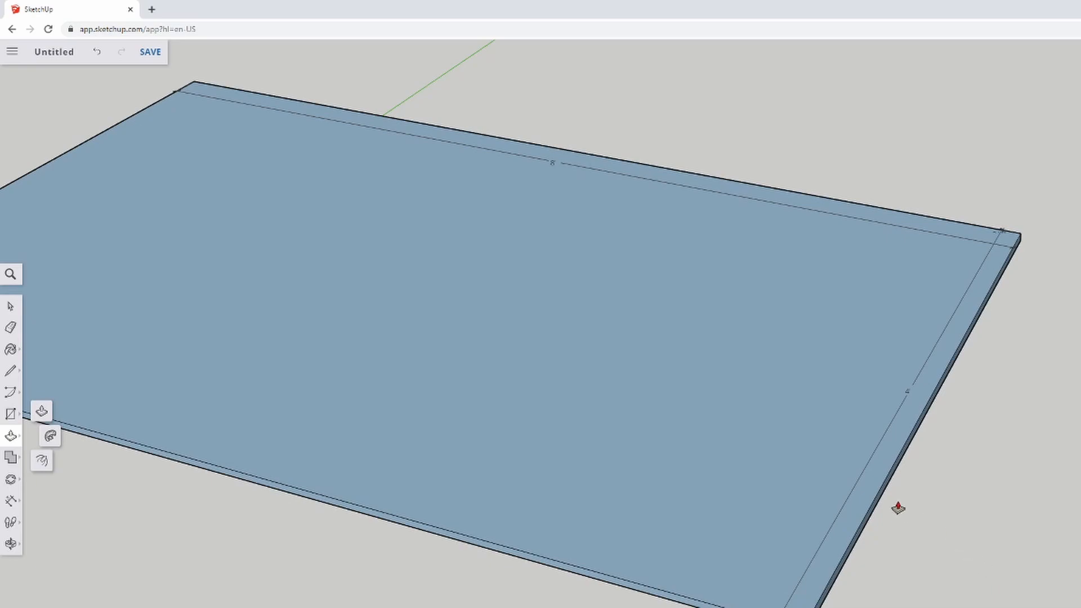
left_click_drag(885, 501, 241, 284)
left_click(241, 285)
scroll(293, 433, "down", 2)
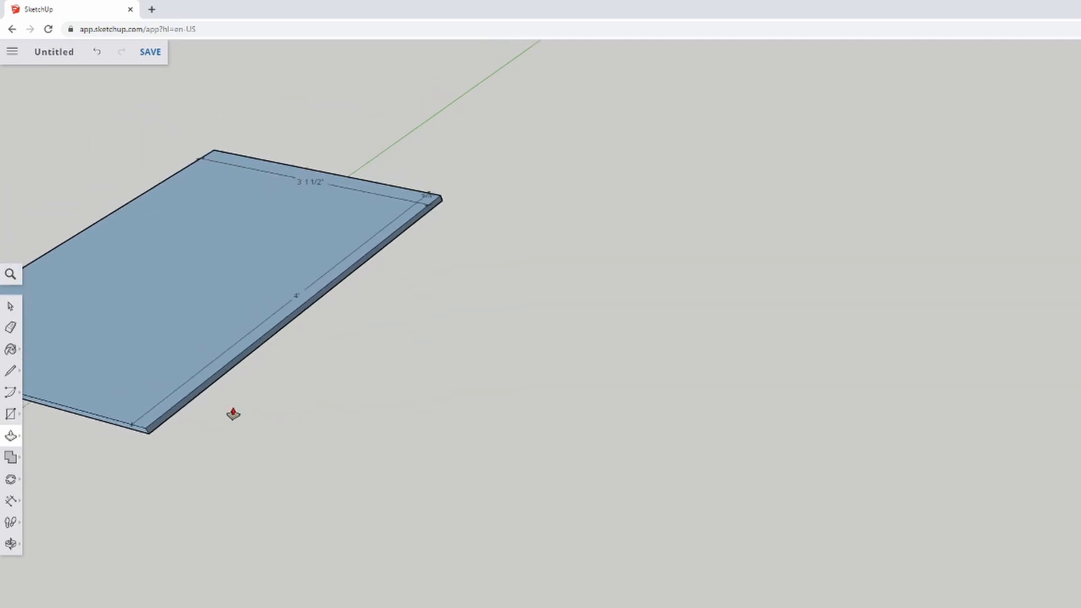
scroll(57, 225, "up", 1)
scroll(123, 210, "up", 1)
scroll(708, 268, "down", 3)
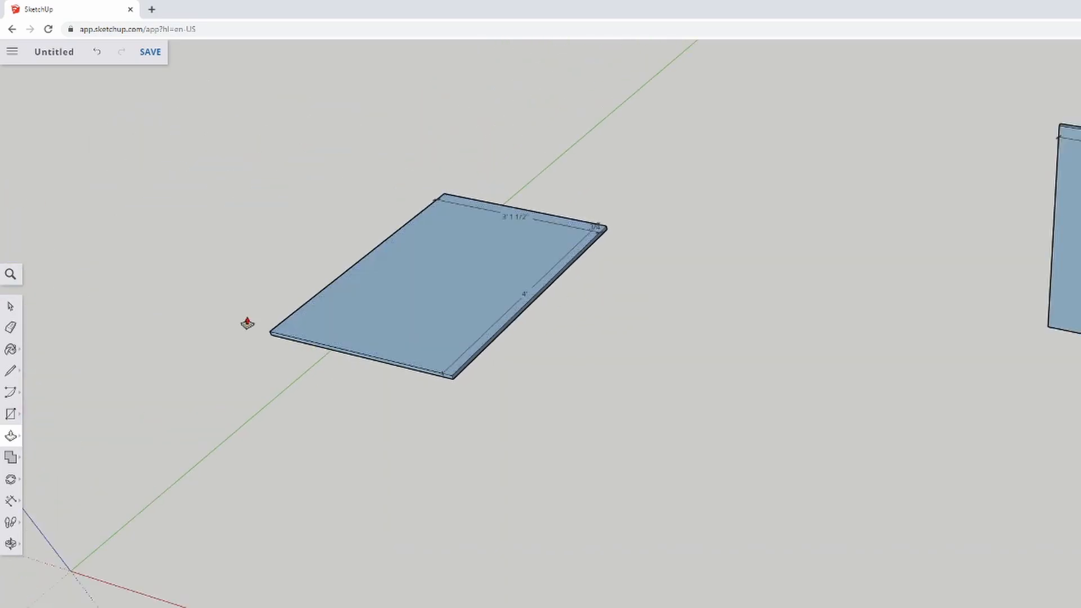
scroll(154, 309, "up", 2)
scroll(154, 309, "up", 1)
scroll(573, 135, "up", 1)
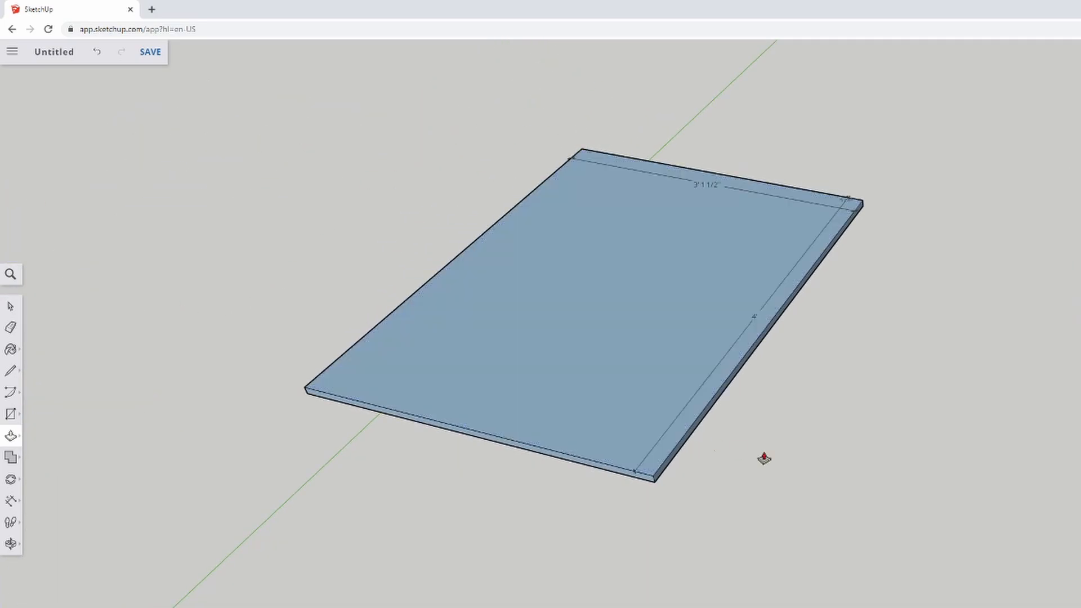
middle_click_drag(932, 435, 937, 442)
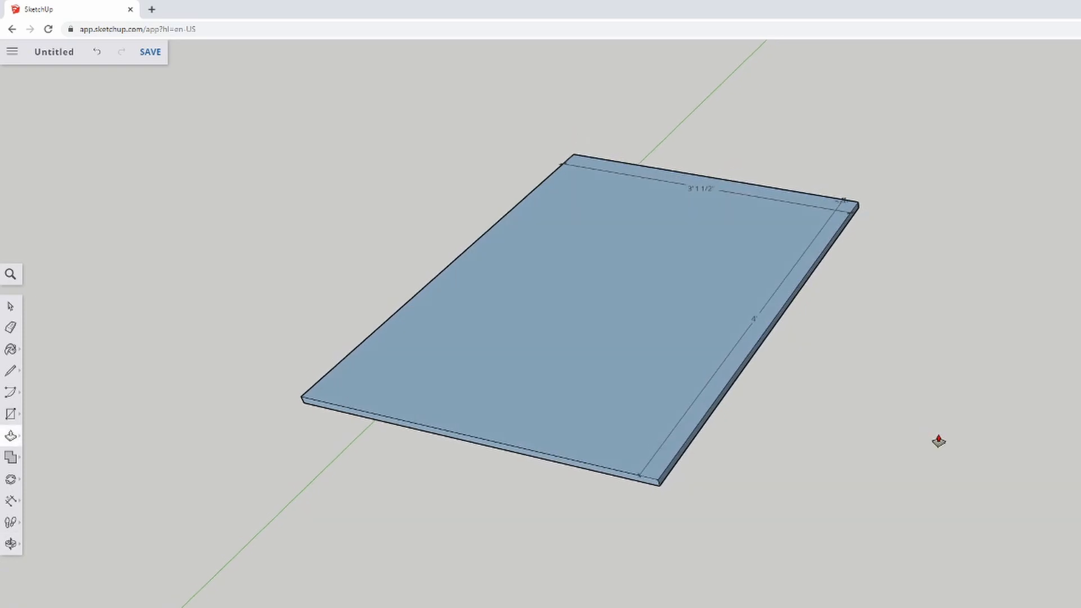
Push the panel's long front edge face inward with Push/Pull to reduce the 4' side to about 3'.
scroll(609, 363, "up", 2)
left_click_drag(458, 491, 540, 364)
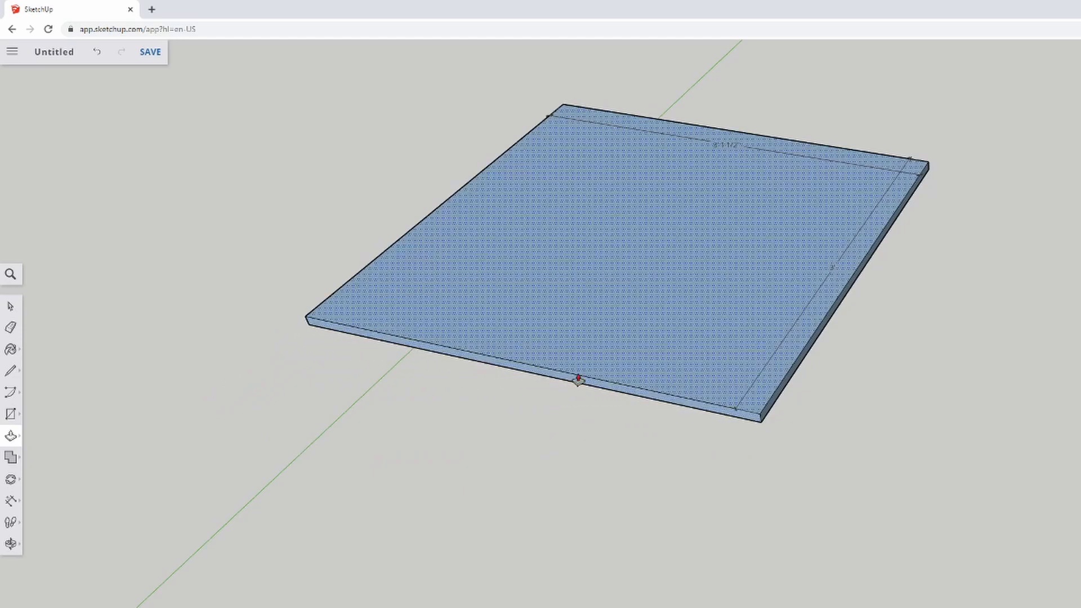
scroll(866, 419, "down", 3)
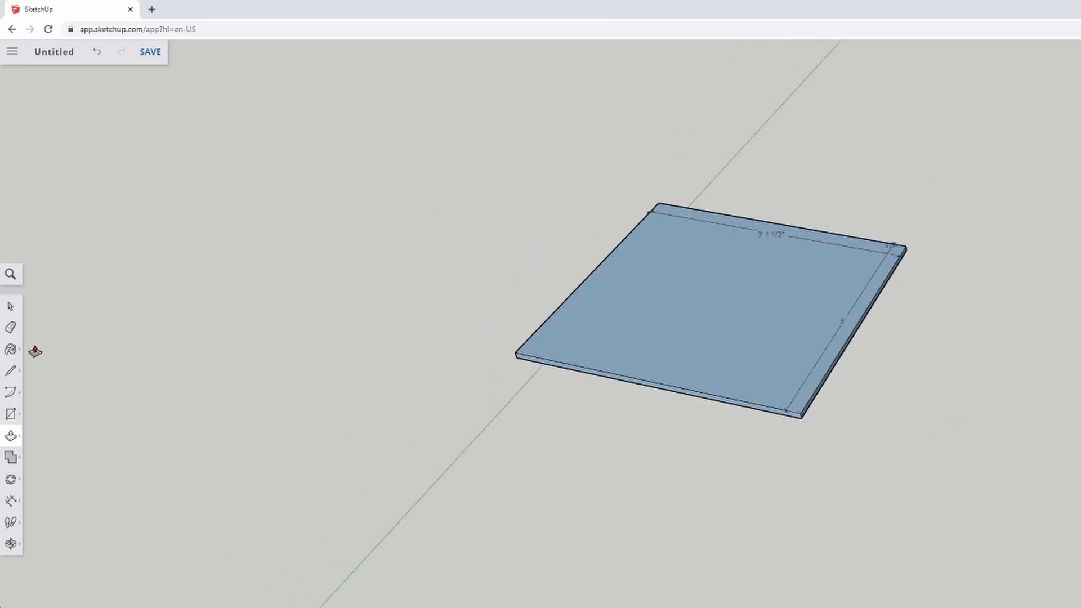
Select all of the shortened panel's geometry and dimensions, make it a group, and clear the selection.
left_click(10, 306)
middle_click_drag(462, 320, 437, 188)
left_click_drag(437, 187, 1079, 568)
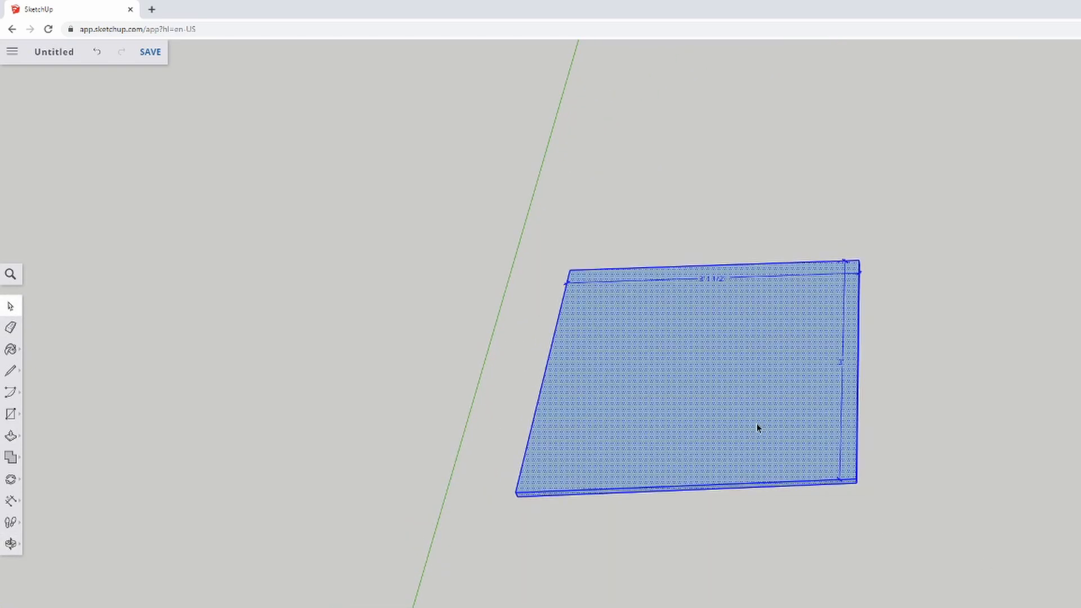
right_click(788, 453)
left_click(790, 559)
left_click(902, 563)
Copy the shortened panel group and paste a duplicate beside the original, with a gap between them.
left_click(735, 361)
left_click(1011, 440)
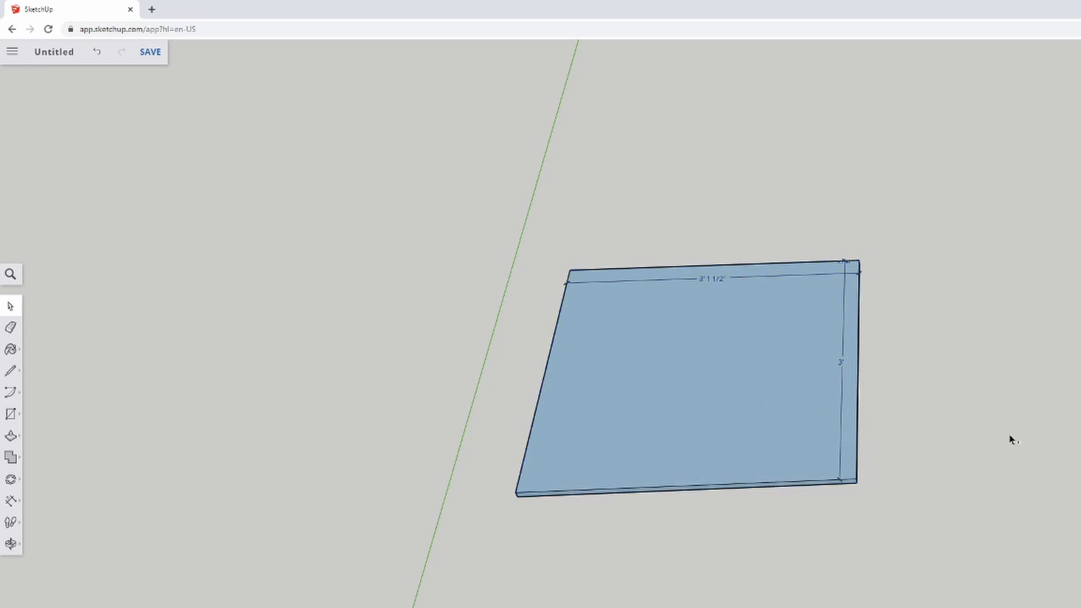
key("ctrl+v")
left_click(954, 449)
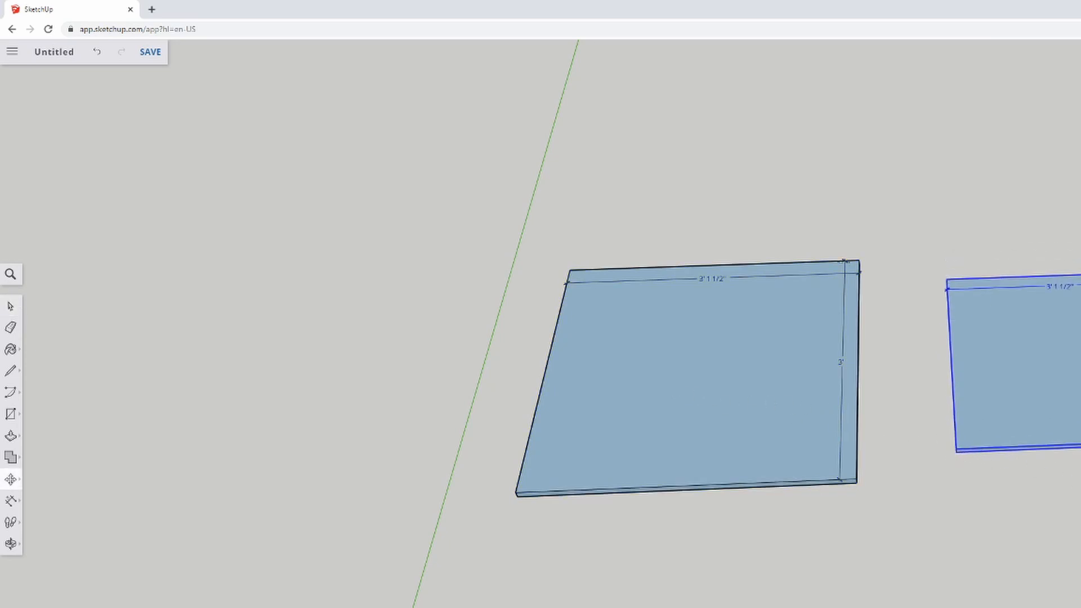
Move the duplicate panel by its near top corner onto the original's matching corner endpoint so their edges meet.
scroll(1078, 544, "up", 3)
middle_click_drag(1079, 507, 1079, 332)
left_click_drag(997, 304, 965, 358)
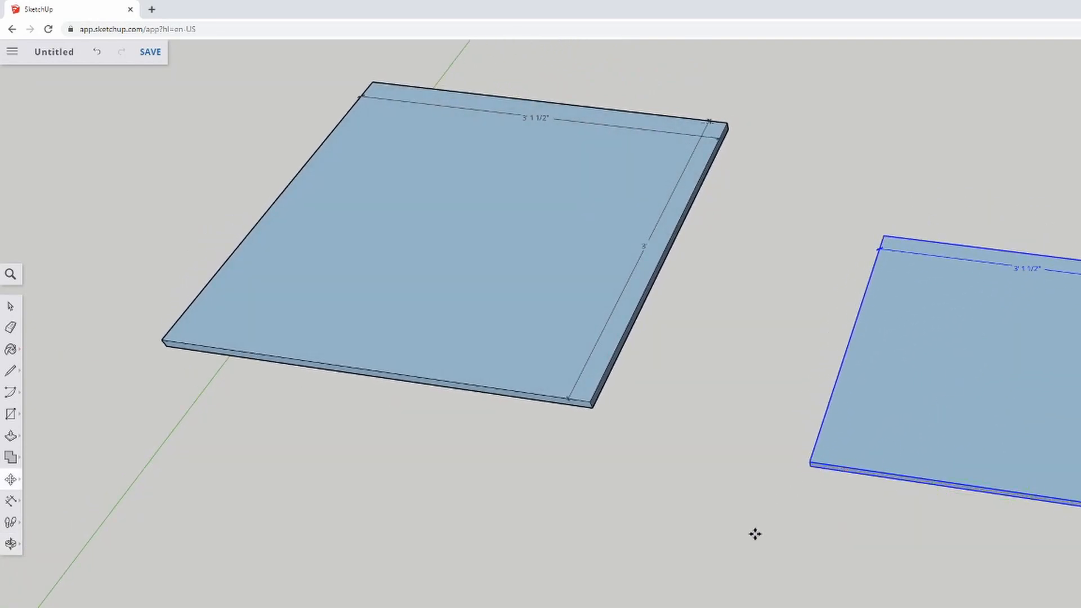
scroll(791, 509, "up", 2)
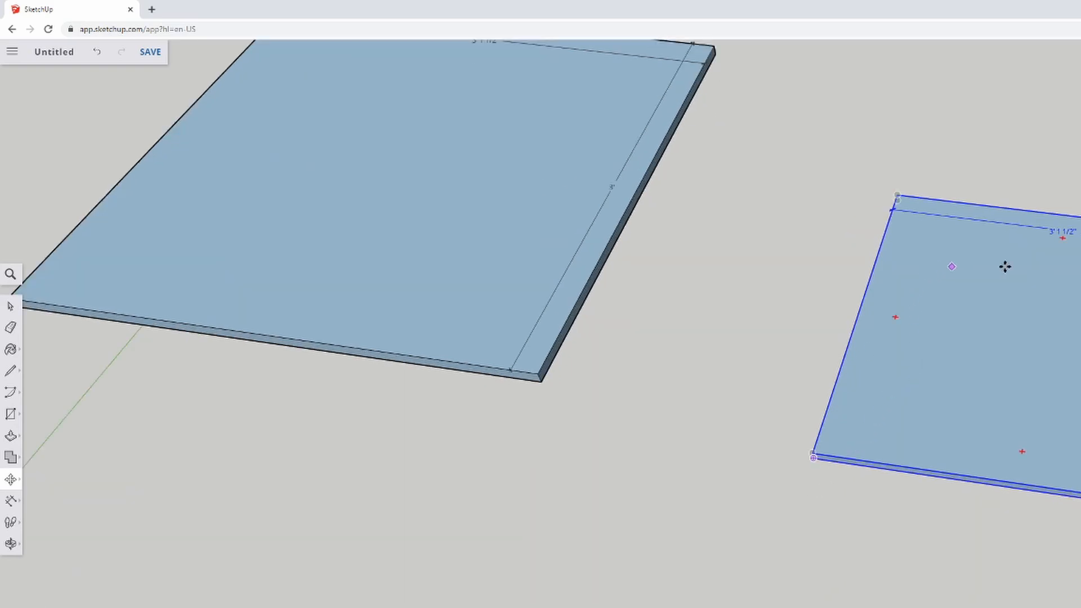
left_click(813, 452)
left_click(813, 456)
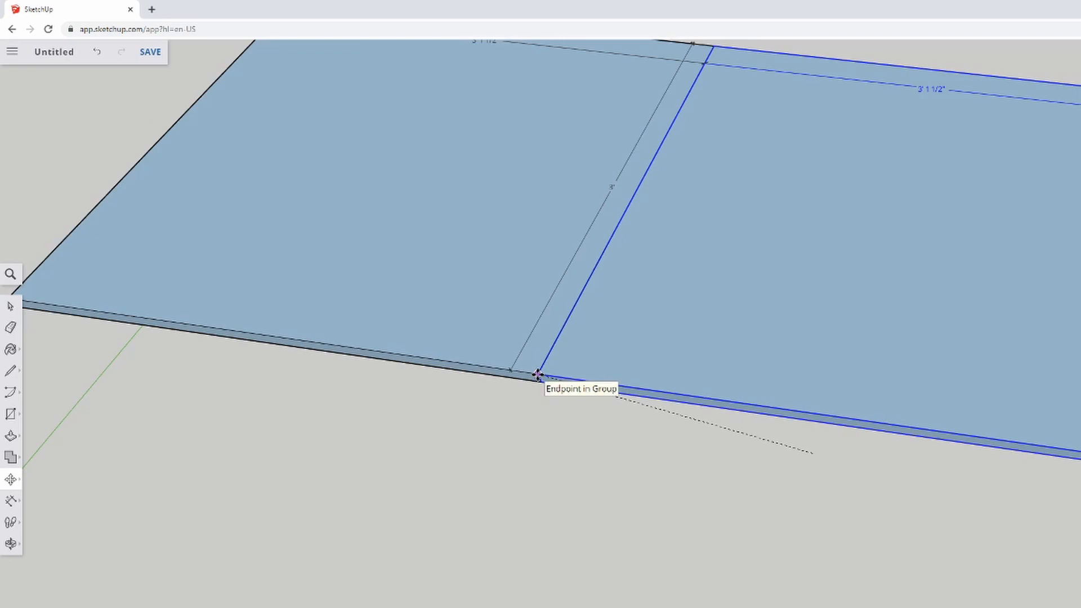
left_click(538, 374)
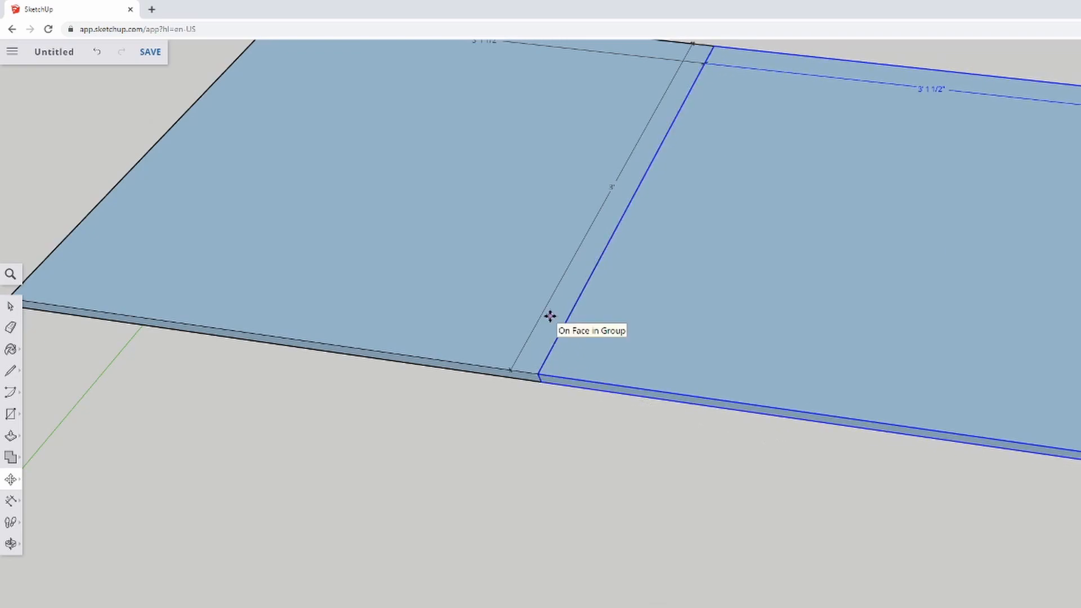
Move the duplicate panel away from the original along the red axis.
left_click(759, 209)
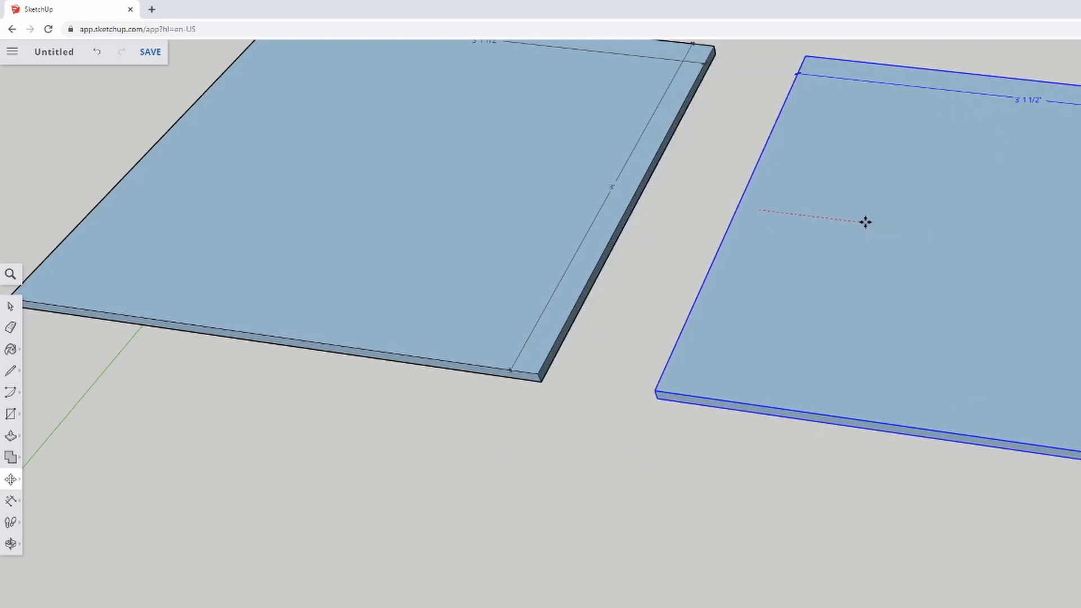
left_click(967, 231)
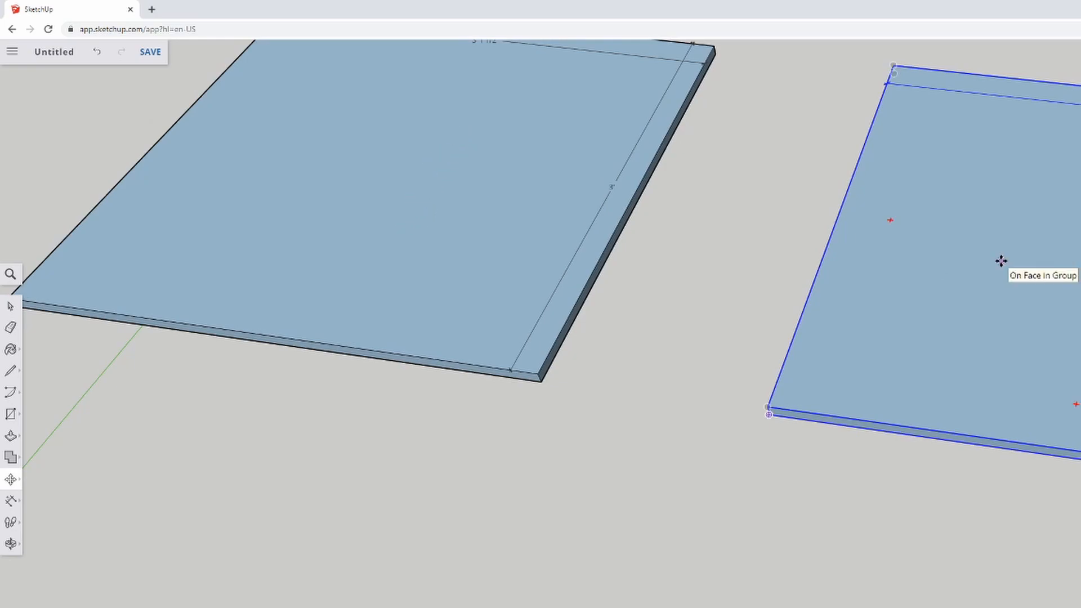
scroll(1028, 261, "down", 5)
scroll(844, 262, "up", 5)
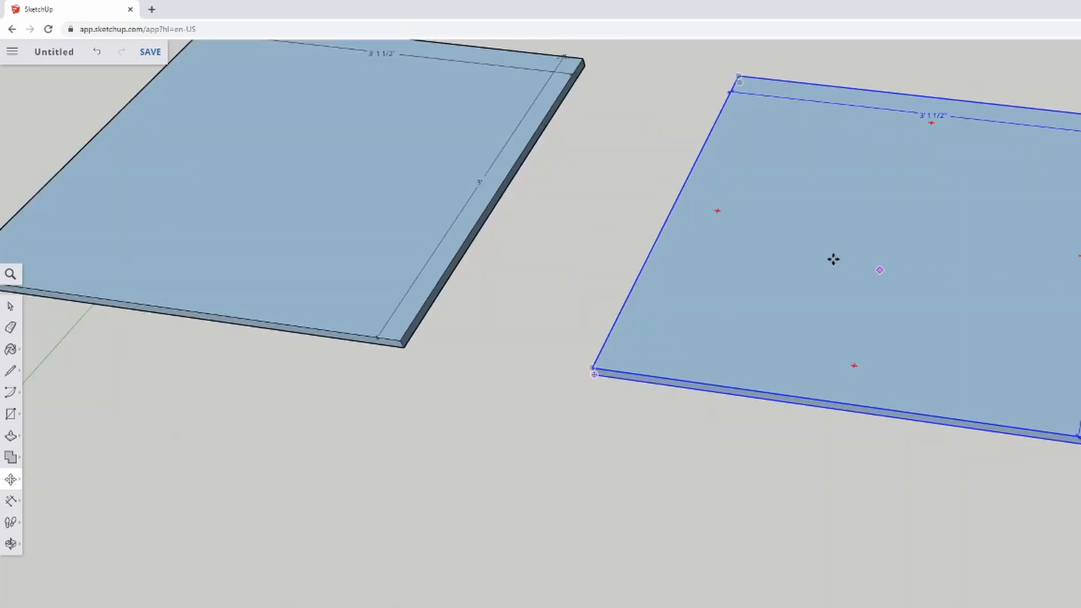
Rotate the duplicate panel about the green axis from a point on its front edge until it stands upright.
left_click(19, 480)
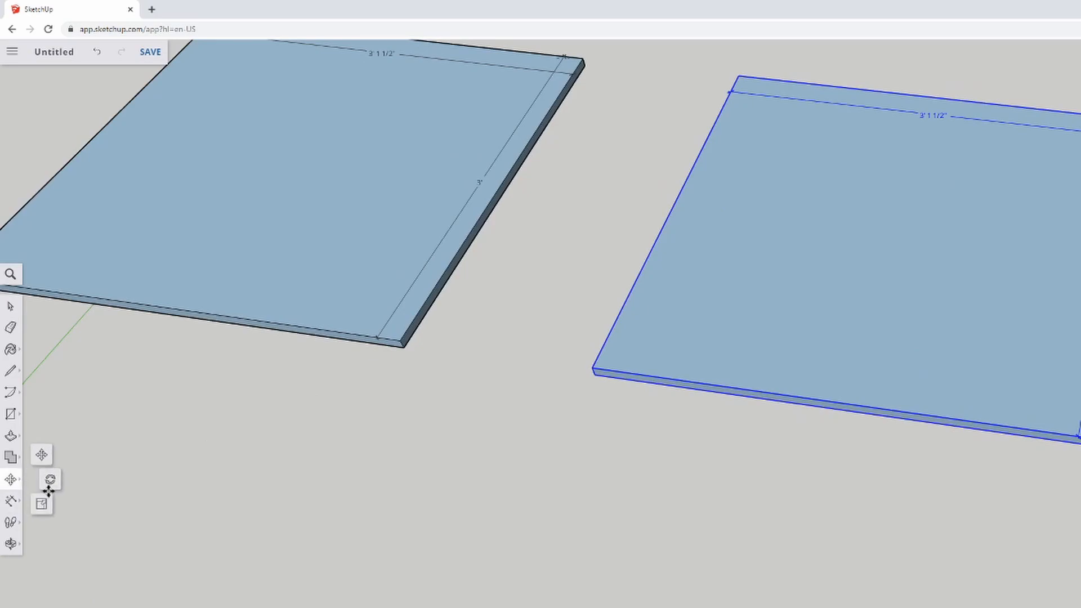
left_click(43, 480)
left_click(889, 416)
left_click(793, 403)
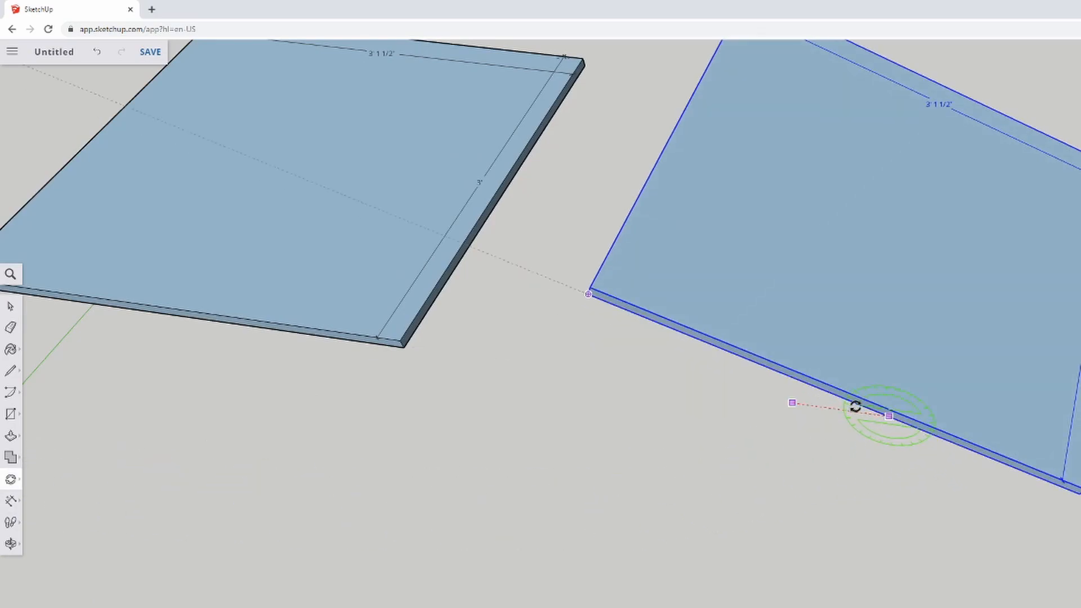
left_click(892, 409)
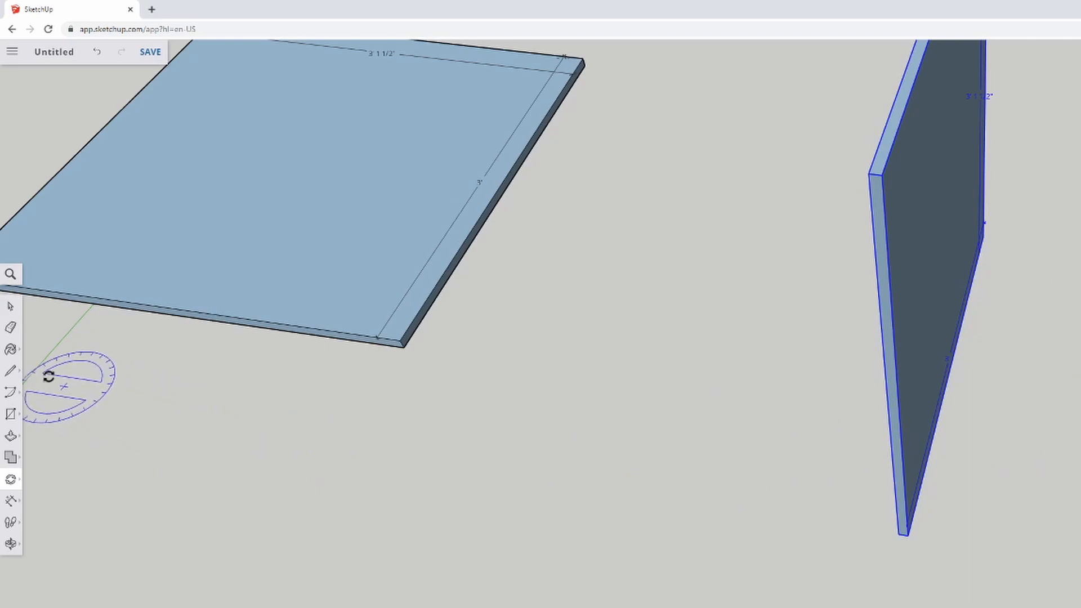
left_click(10, 305)
Move the upright panel by its bottom corner onto the flat panel's end corner to form an L shape.
scroll(587, 384, "down", 5)
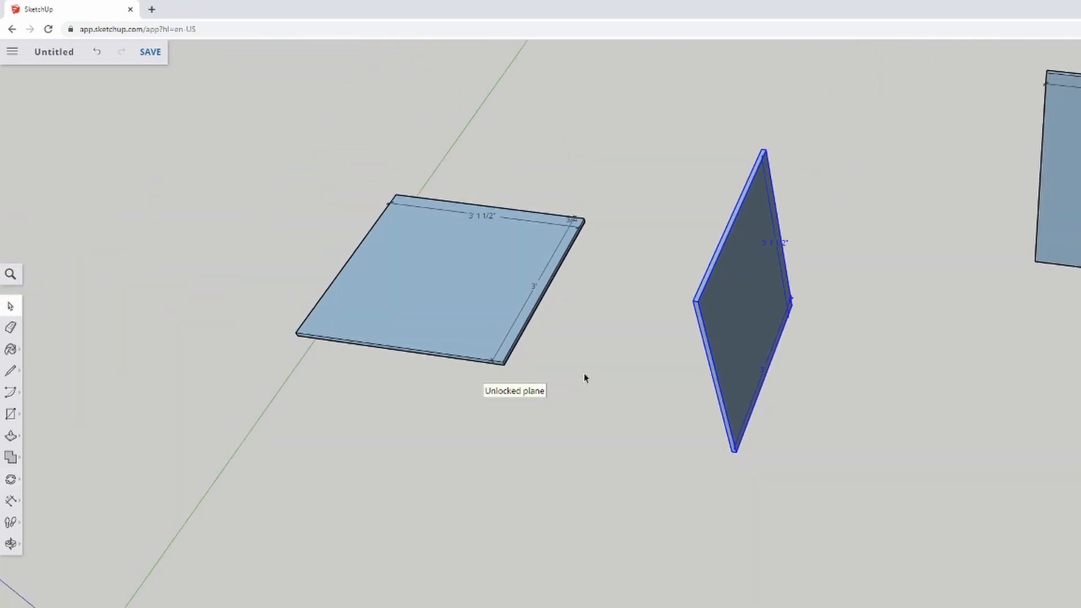
middle_click_drag(590, 377, 986, 122)
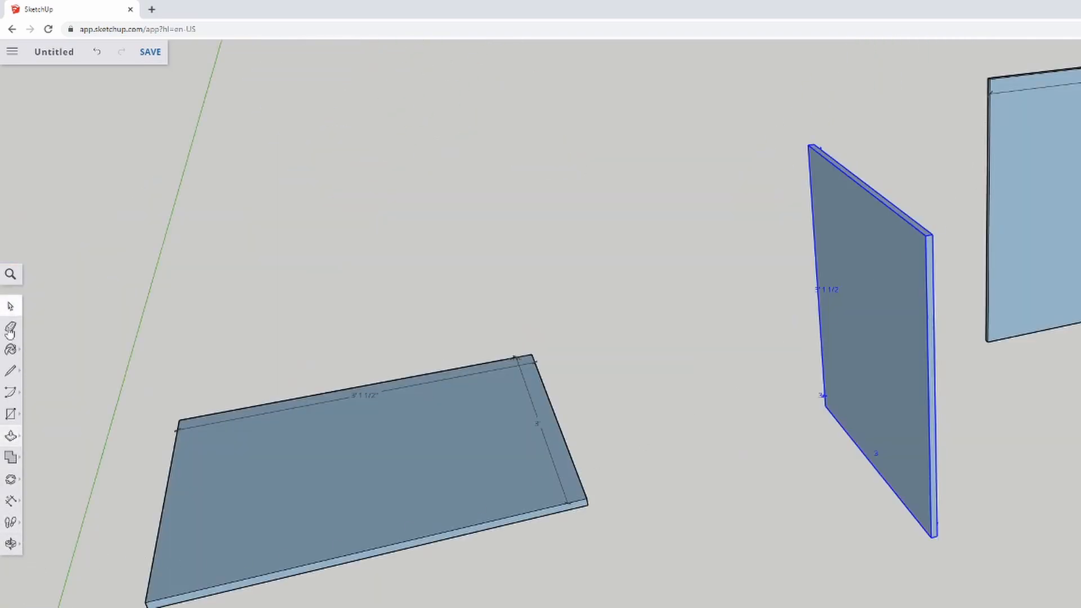
left_click(10, 479)
left_click_drag(930, 537, 585, 515)
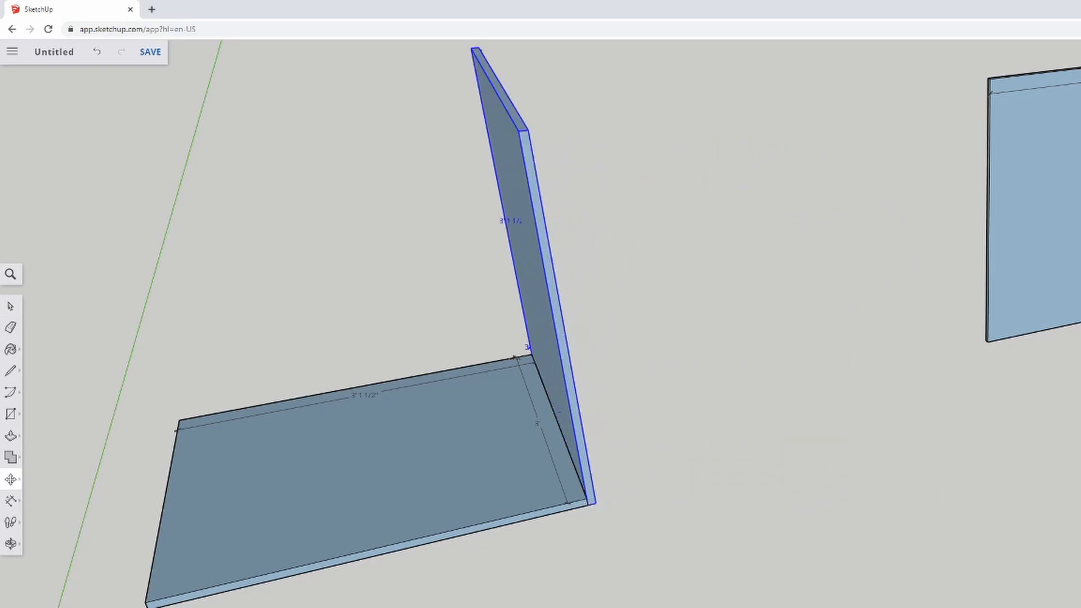
left_click(10, 306)
Move a copy of the upright panel by its bottom corner to the opposite end of the base panel.
middle_click_drag(231, 526, 402, 436)
scroll(104, 476, "down", 2)
scroll(92, 478, "up", 5)
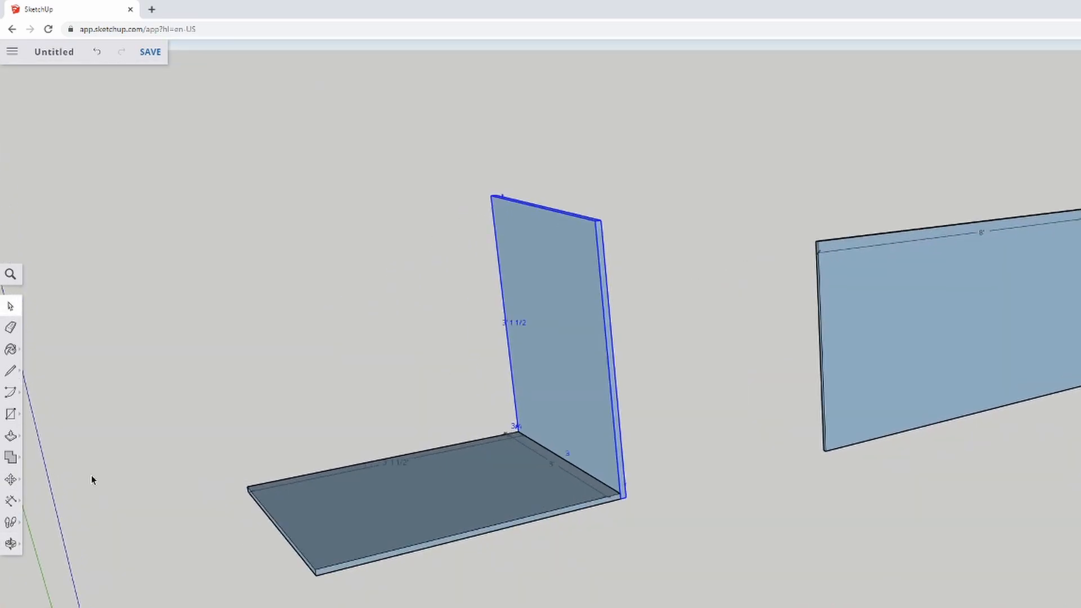
scroll(766, 543, "down", 3)
middle_click_drag(766, 543, 682, 334)
key("m")
key("ctrl")
left_click(718, 468)
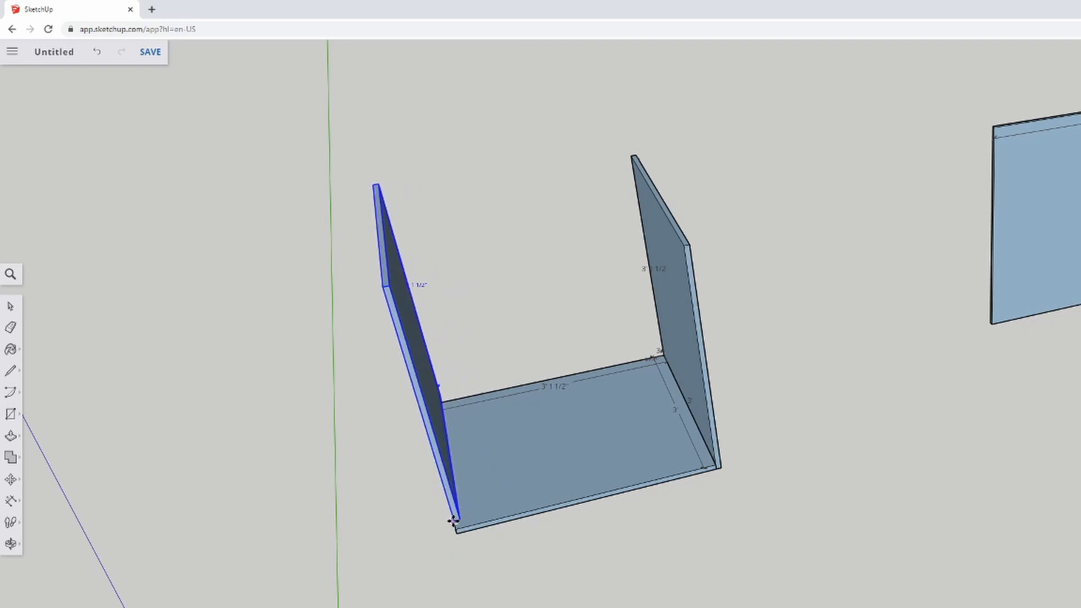
left_click(456, 526)
middle_click_drag(534, 606, 449, 422)
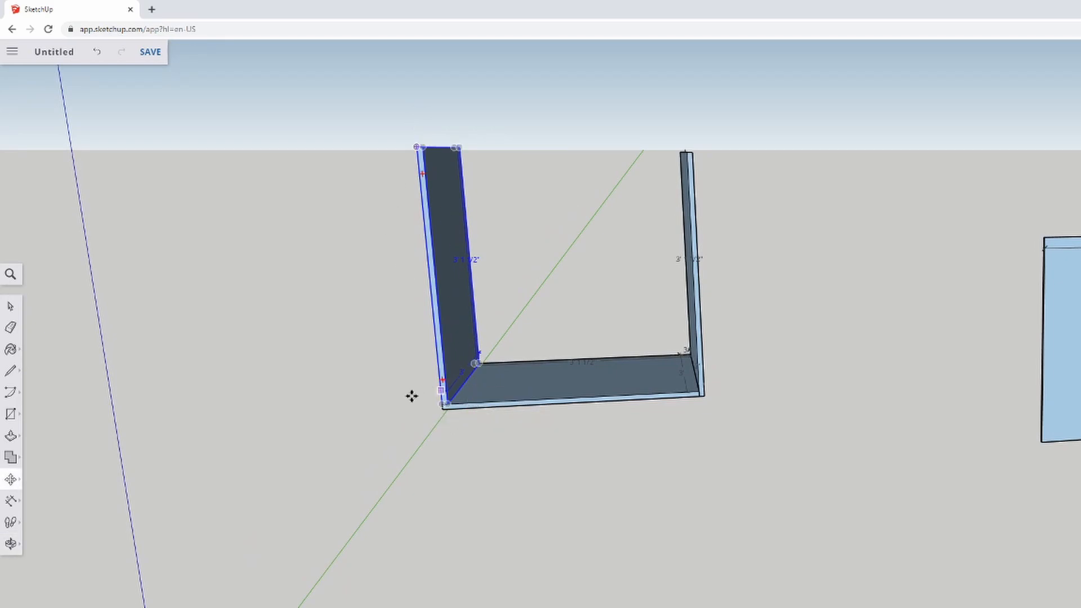
scroll(394, 309, "up", 5)
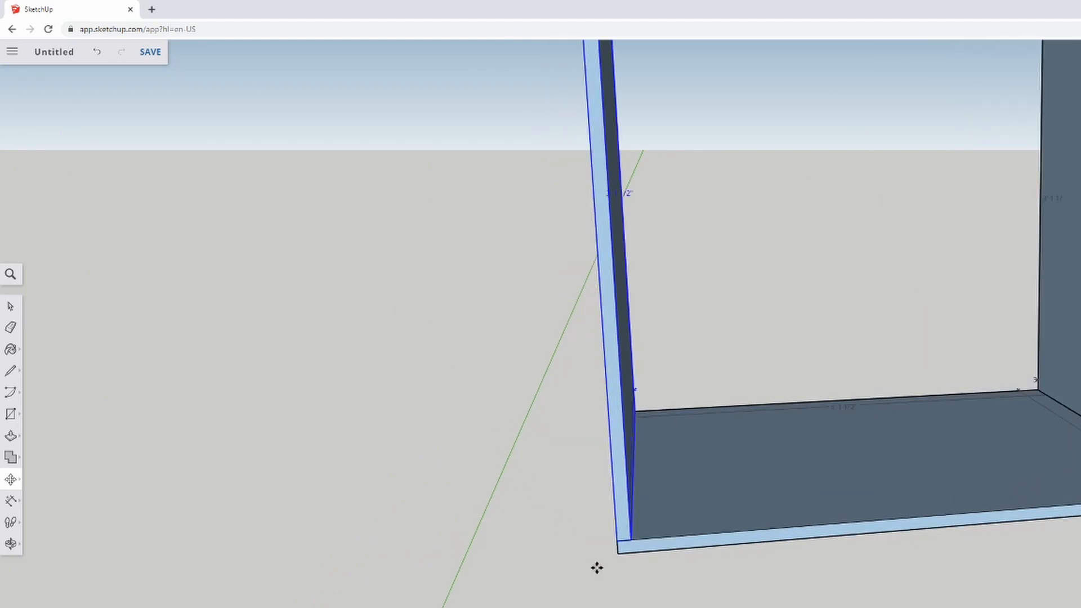
Move the second upright panel by its bottom inner corner onto the base panel's lower end corner, flush outside the base.
left_click(631, 539)
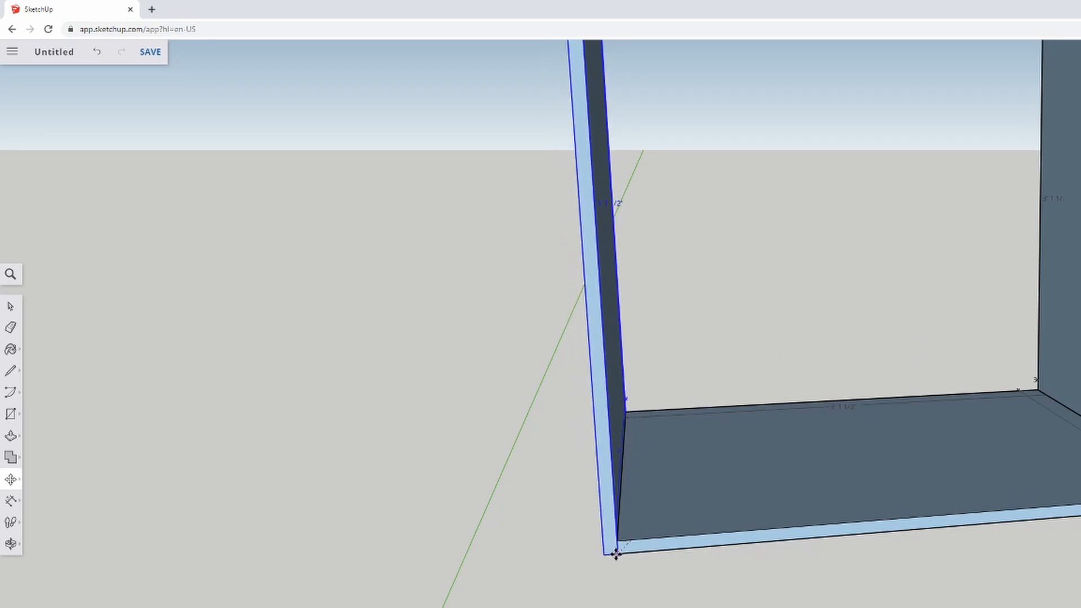
left_click(616, 555)
scroll(852, 586, "down", 3)
middle_click_drag(851, 587, 811, 551)
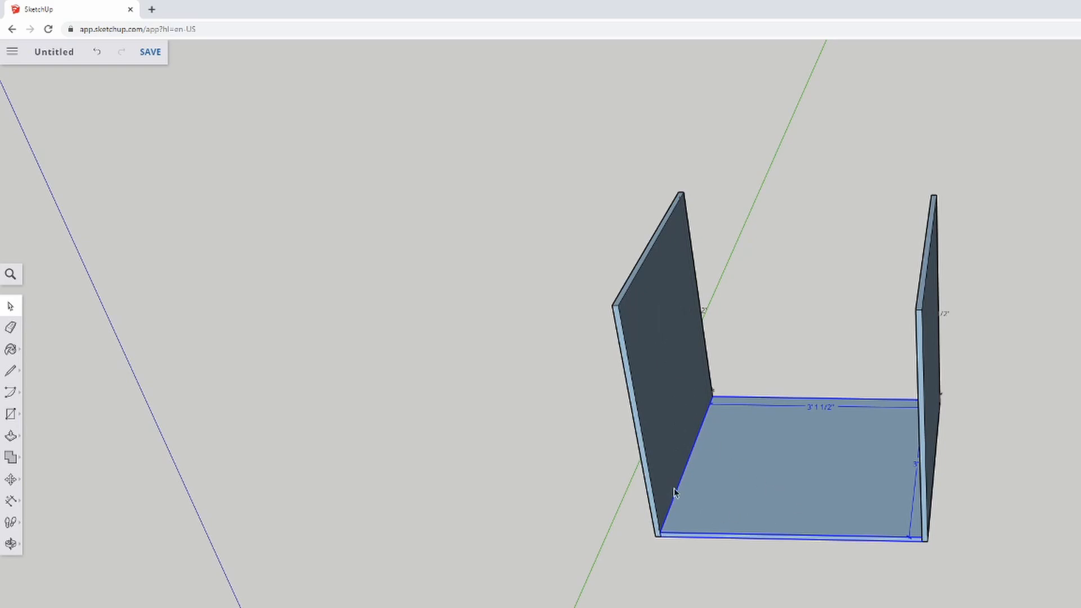
Place a copy of the base panel flat on its own, clear of the three assembled panels.
scroll(986, 474, "up", 2)
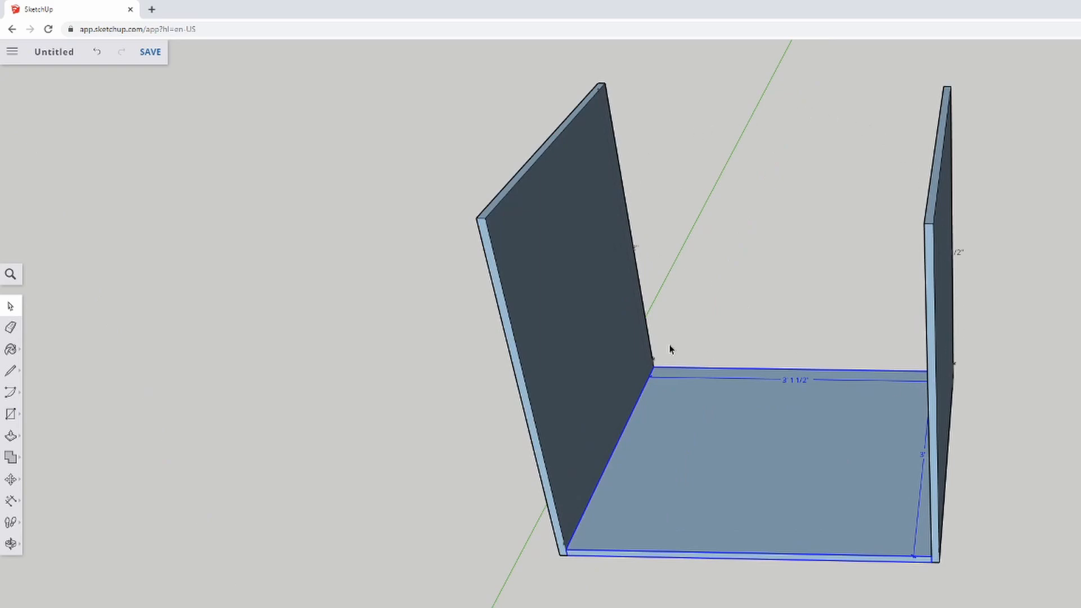
left_click(792, 471)
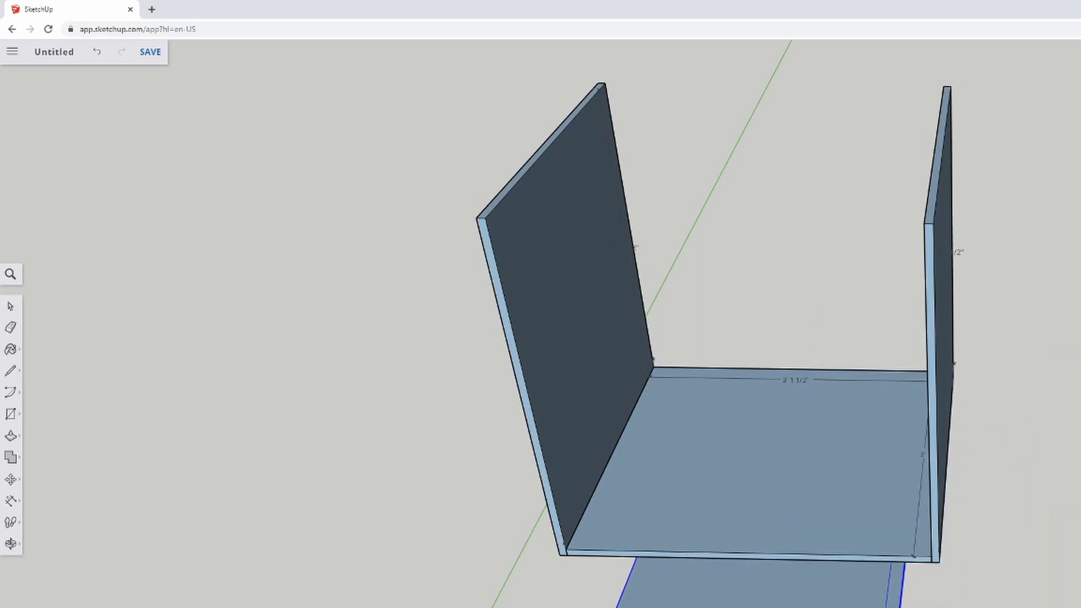
middle_click_drag(1069, 570, 992, 566)
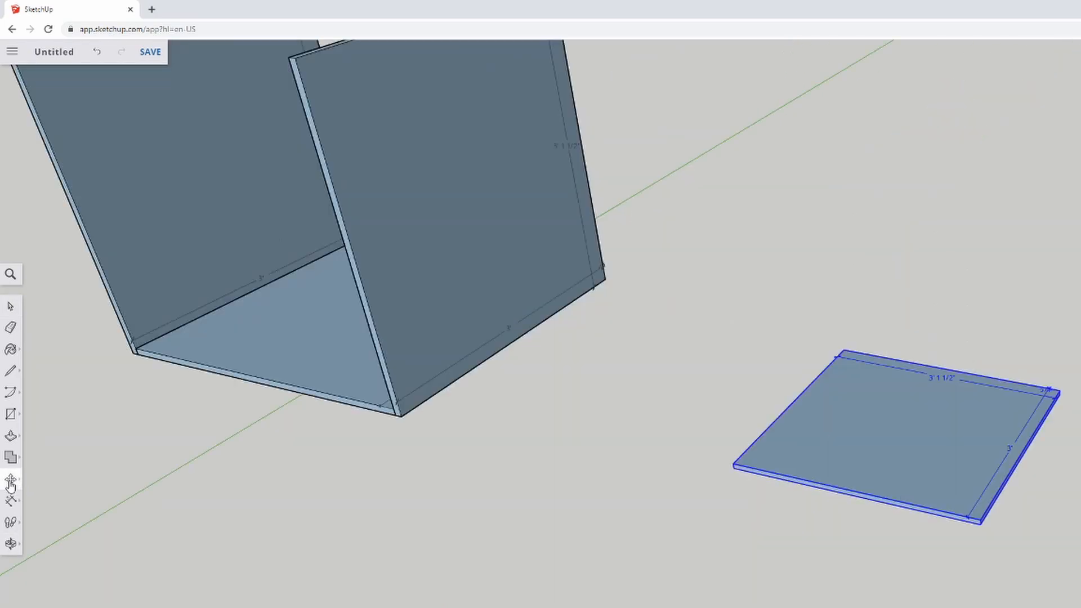
Rotate the copied base panel about the red axis from a point on its side edge until it stands upright.
left_click(20, 480)
left_click(41, 478)
middle_click_drag(496, 525, 919, 415)
left_click(992, 436)
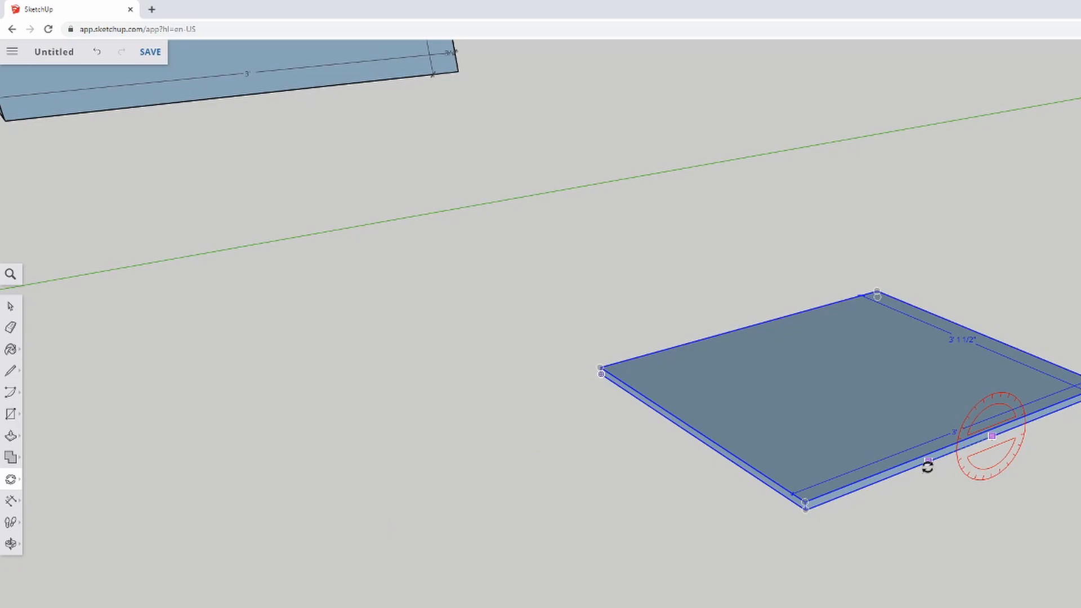
left_click(928, 467)
left_click(993, 403)
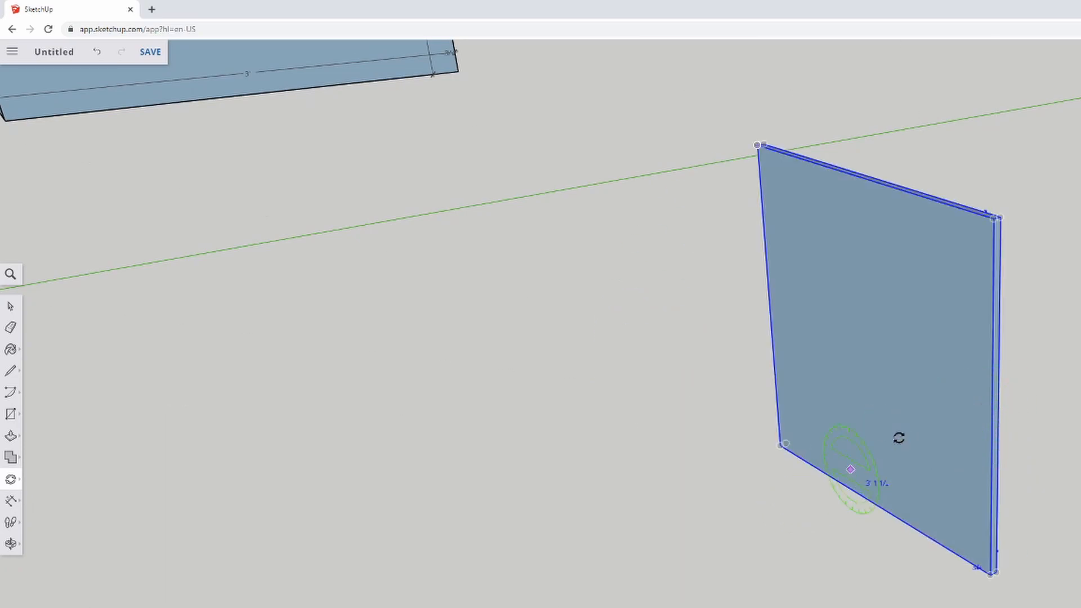
Rotate the upright copy a half turn about the red axis from a point on its vertical edge, turning it upside down.
left_click(1000, 333)
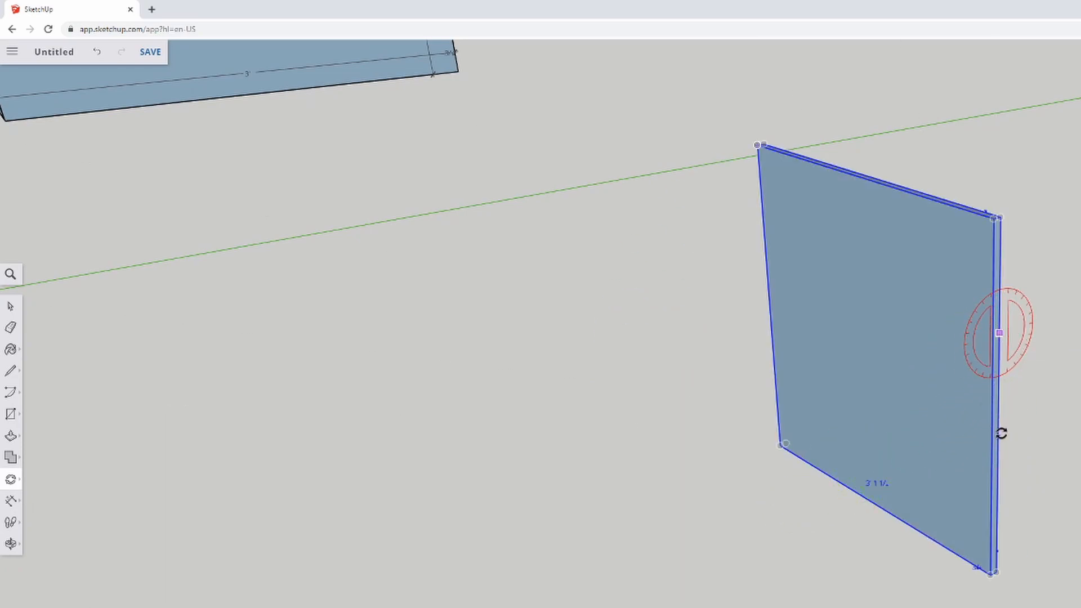
left_click(998, 433)
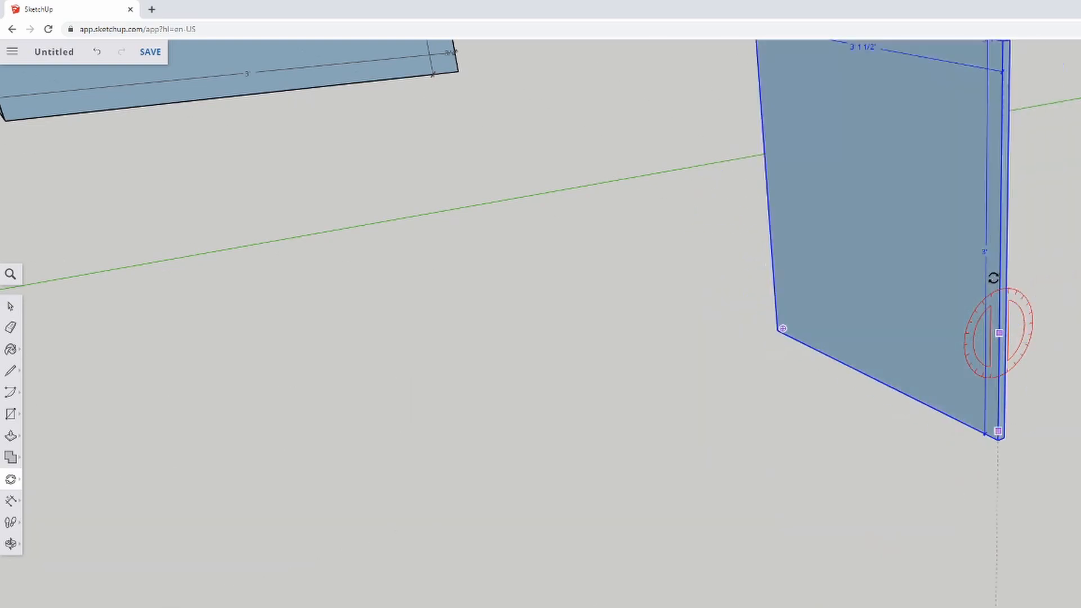
left_click(1001, 277)
scroll(780, 318, "down", 3)
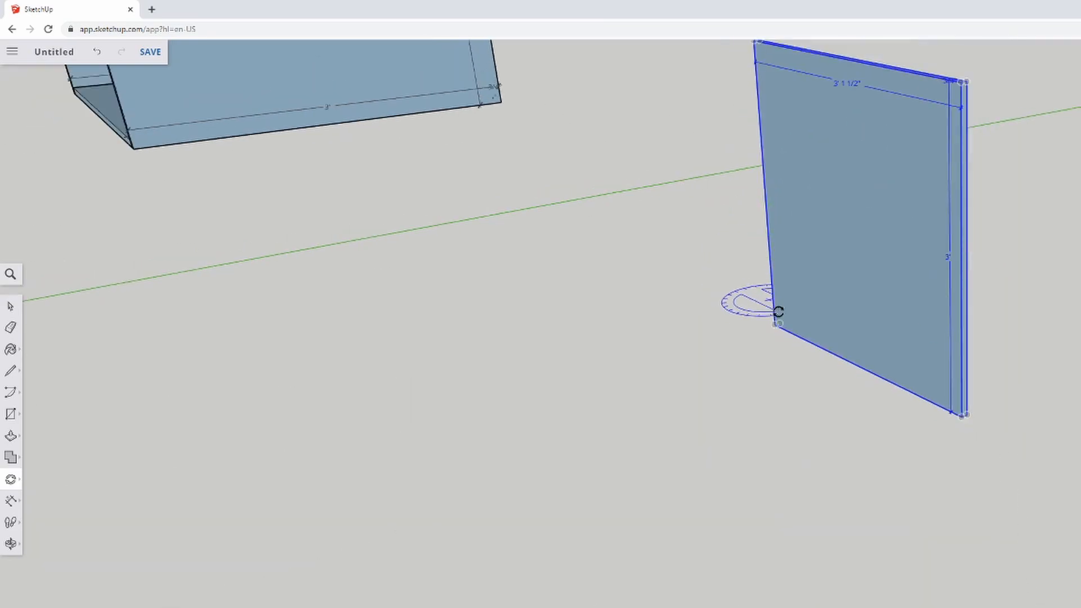
scroll(795, 323, "down", 3)
middle_click_drag(715, 280, 901, 475)
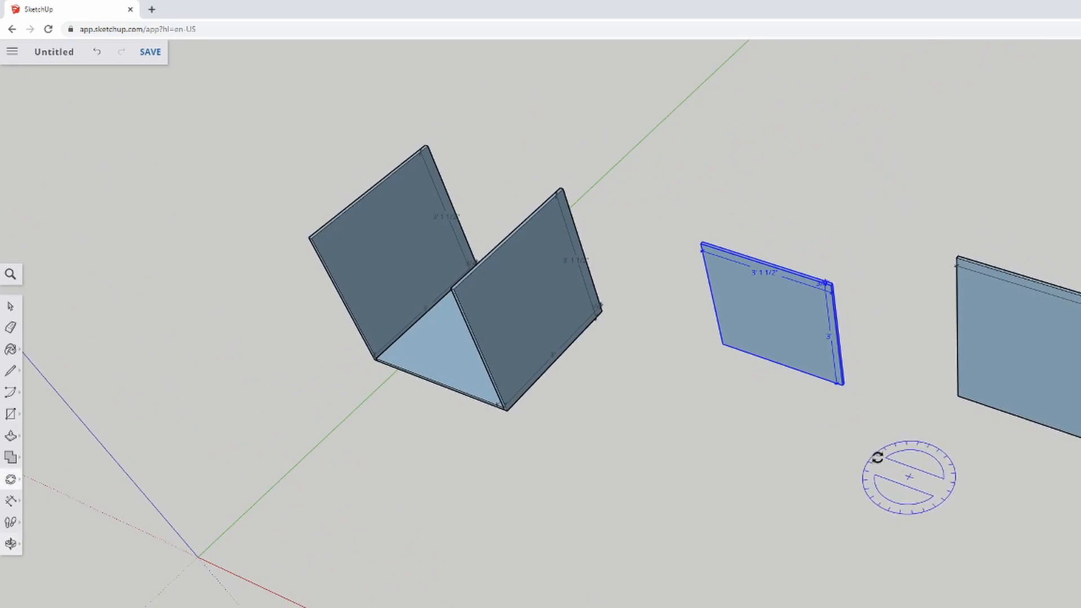
Move the upright copy by its top corner onto the side panel's top rear corner to close the back of the box.
scroll(566, 178, "up", 1)
scroll(669, 218, "up", 3)
middle_click_drag(1062, 423, 907, 391)
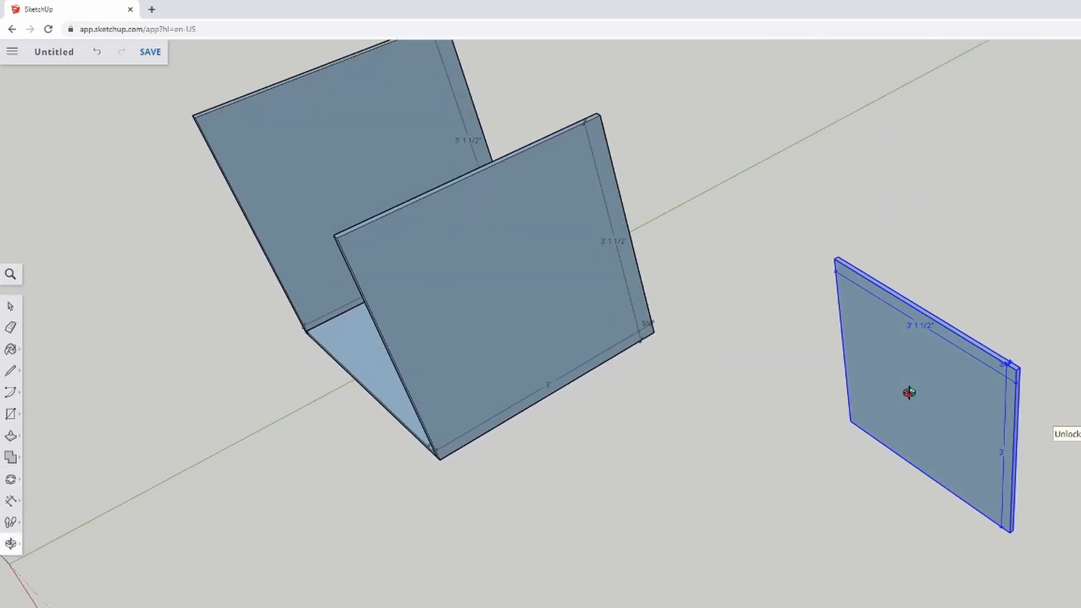
left_click(11, 306)
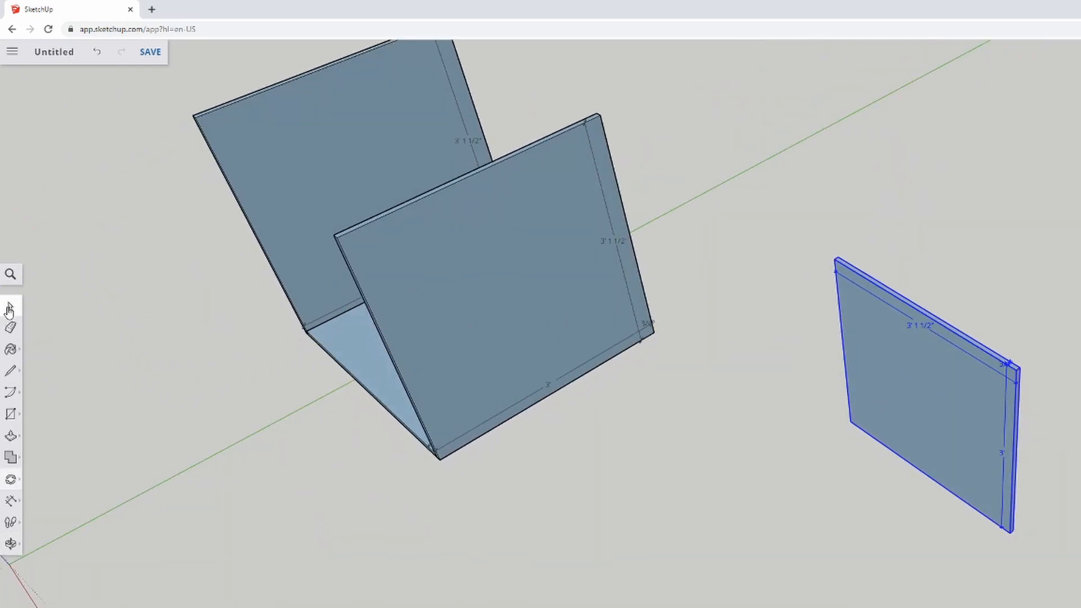
scroll(1037, 448, "up", 2)
scroll(1004, 350, "down", 3)
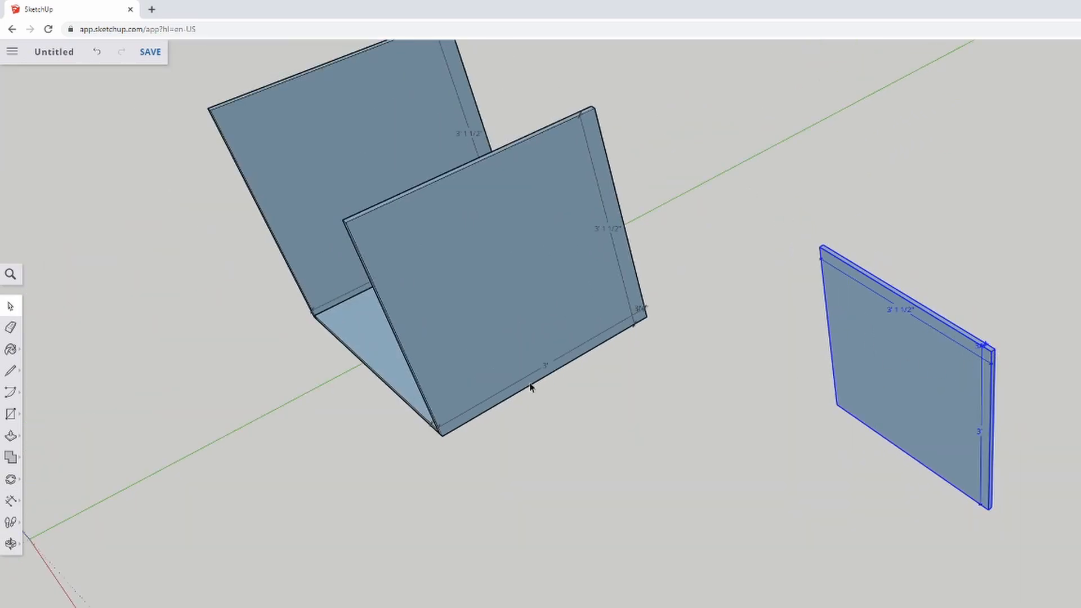
left_click(20, 482)
left_click(49, 454)
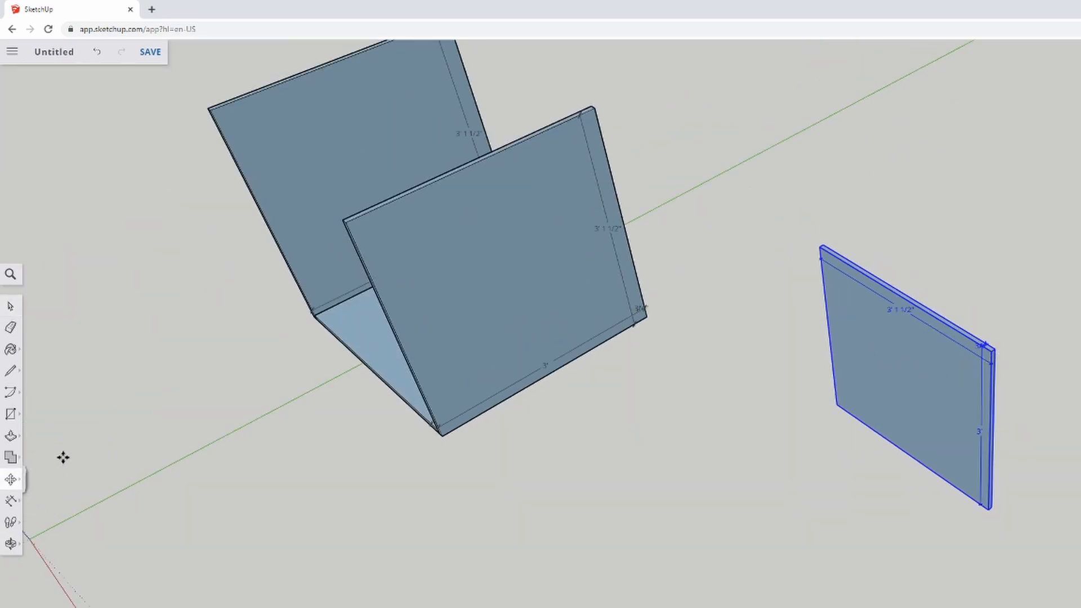
left_click(990, 352)
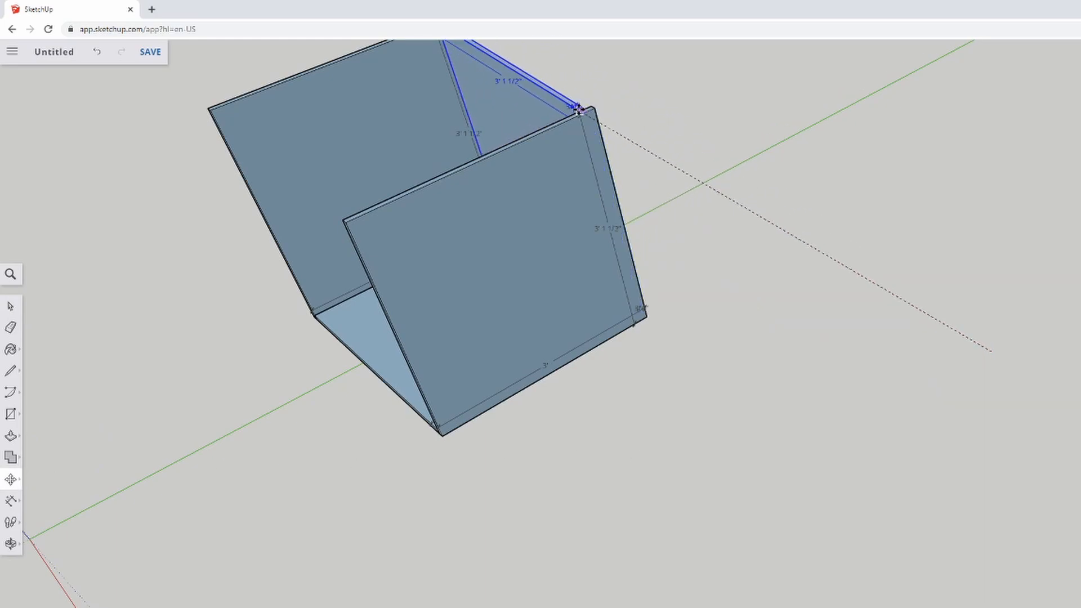
left_click(595, 108)
Examine how the back panel meets the side panels and base at the box's rear corners.
scroll(651, 292, "down", 2)
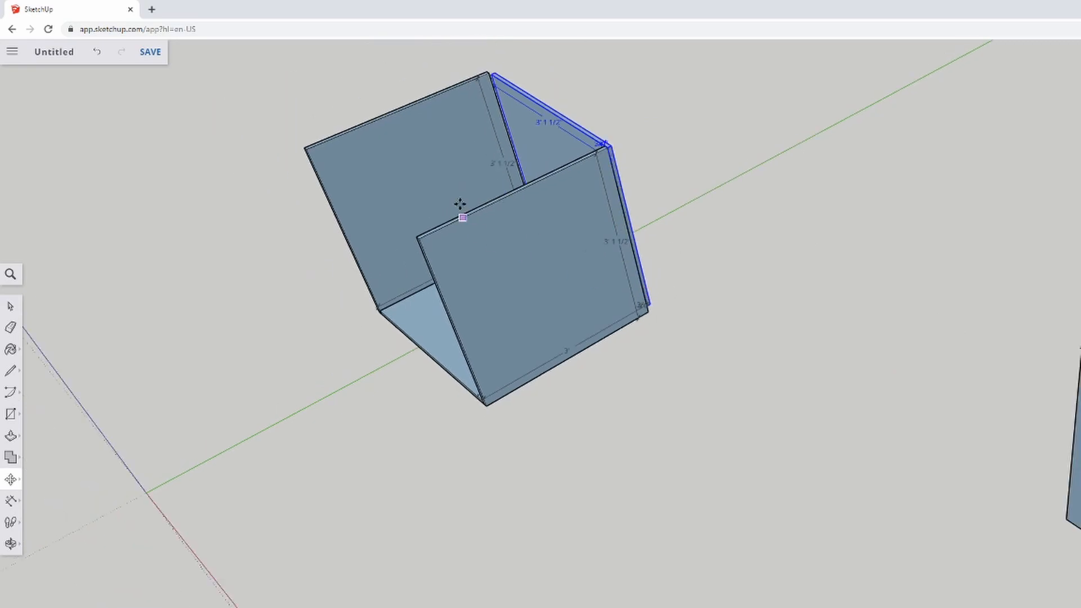
scroll(452, 103, "up", 5)
scroll(452, 103, "up", 1)
middle_click_drag(683, 188, 39, 300)
scroll(1059, 195, "up", 2)
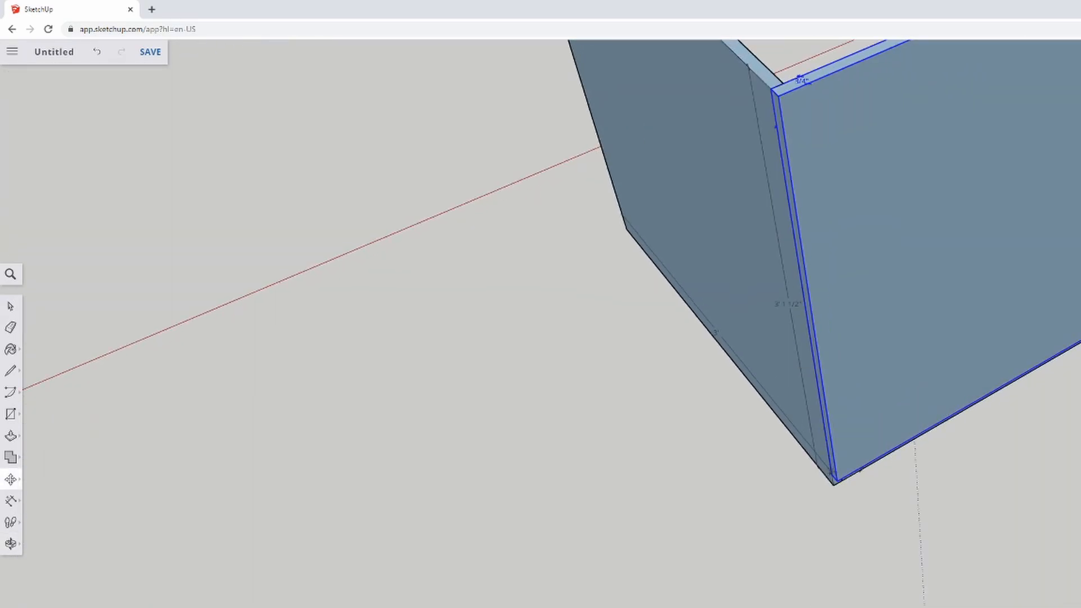
scroll(551, 221, "down", 2)
scroll(551, 221, "down", 1)
scroll(651, 66, "up", 3)
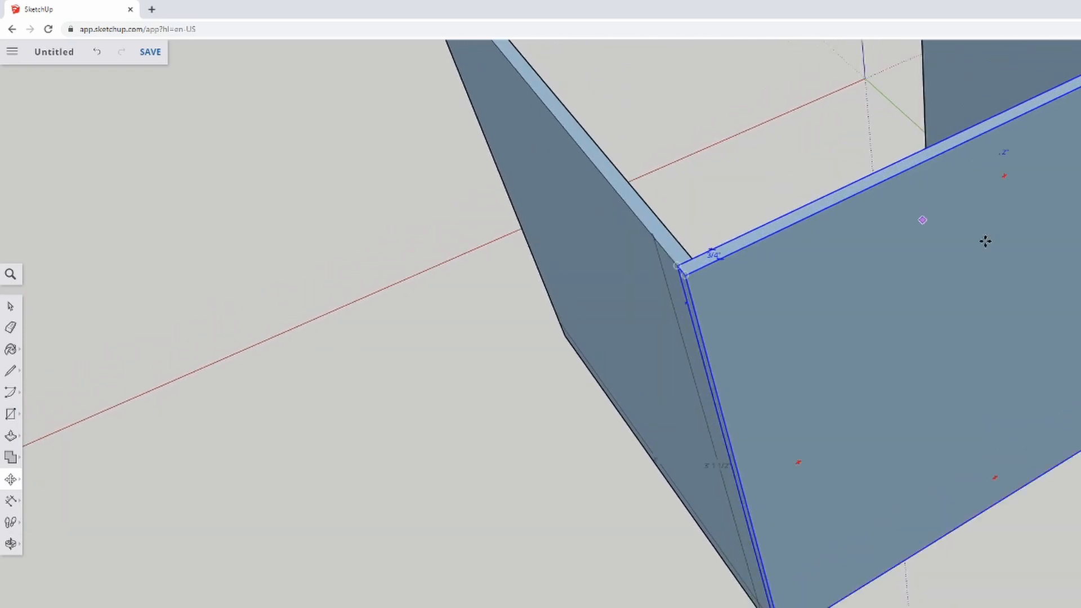
scroll(1070, 315, "down", 3)
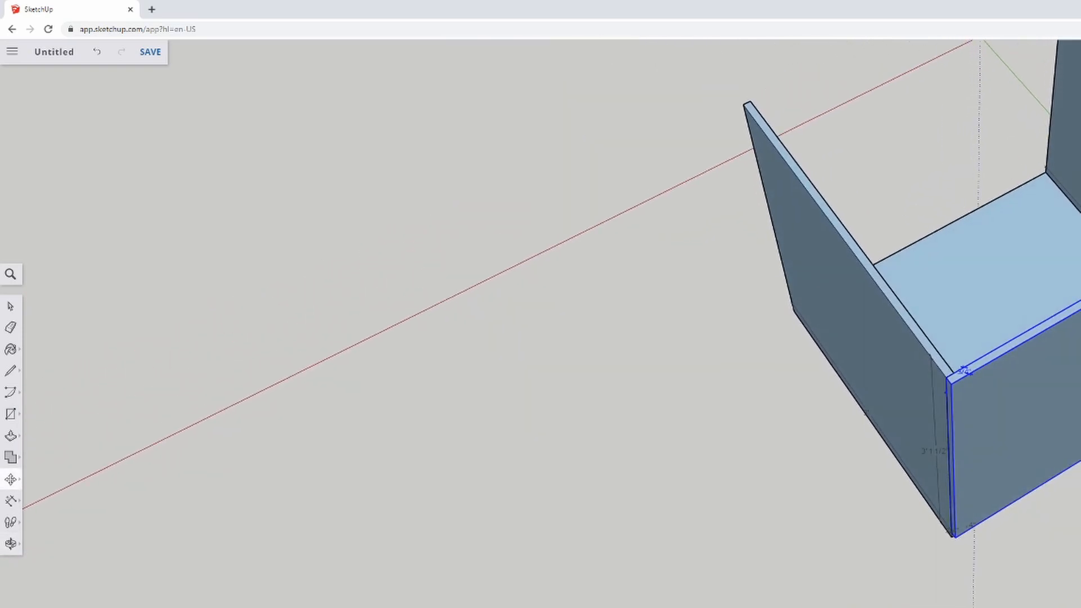
scroll(957, 338, "up", 2)
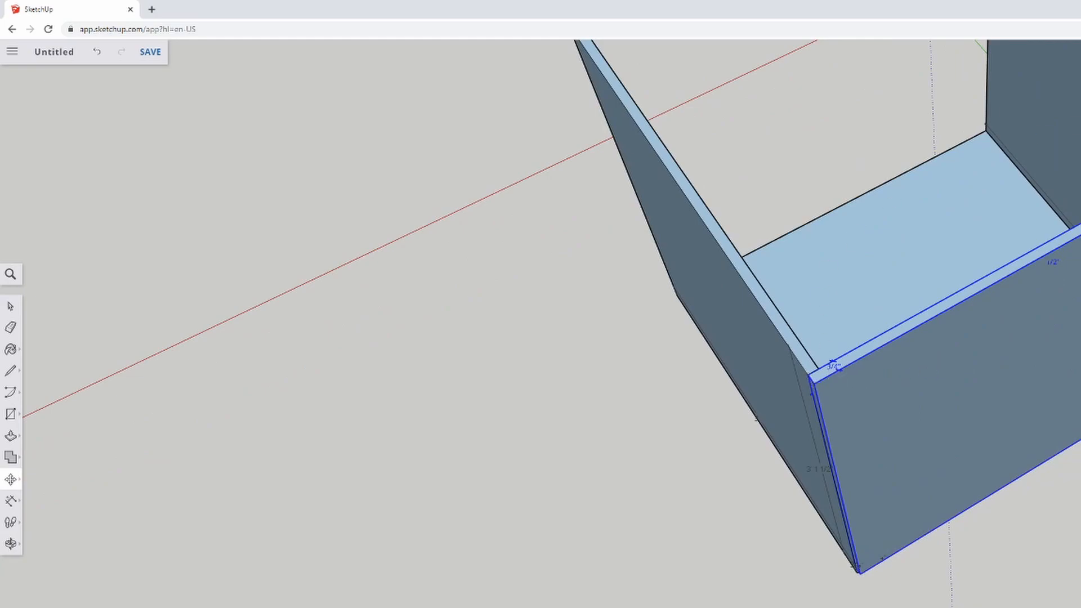
Move the end panel between the two side panels, snapping its top corner to the side panel's inner top corner, and deselect it.
left_click(808, 374)
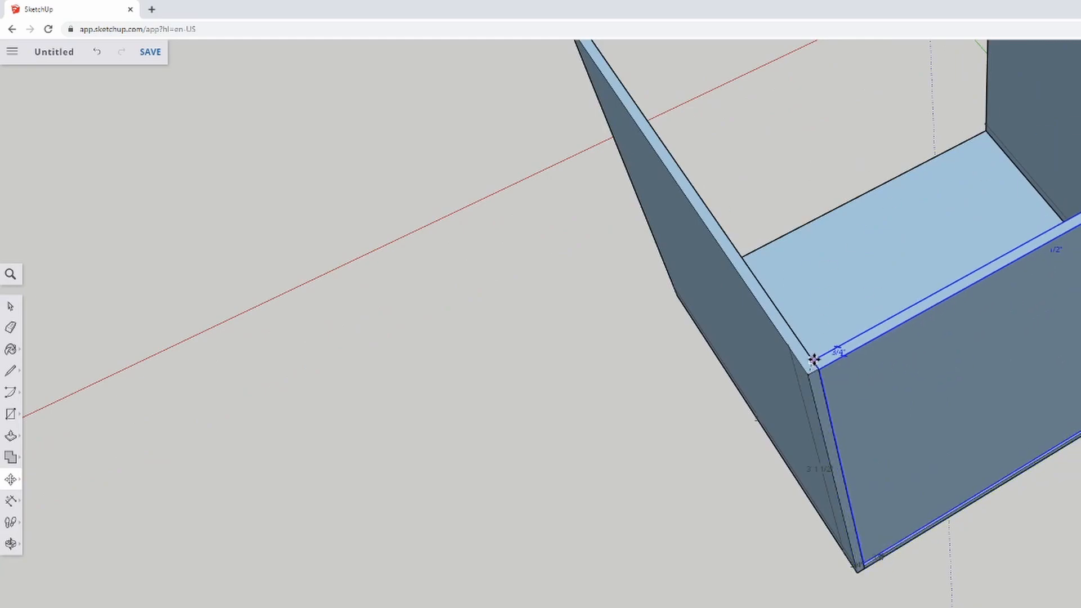
left_click(844, 389)
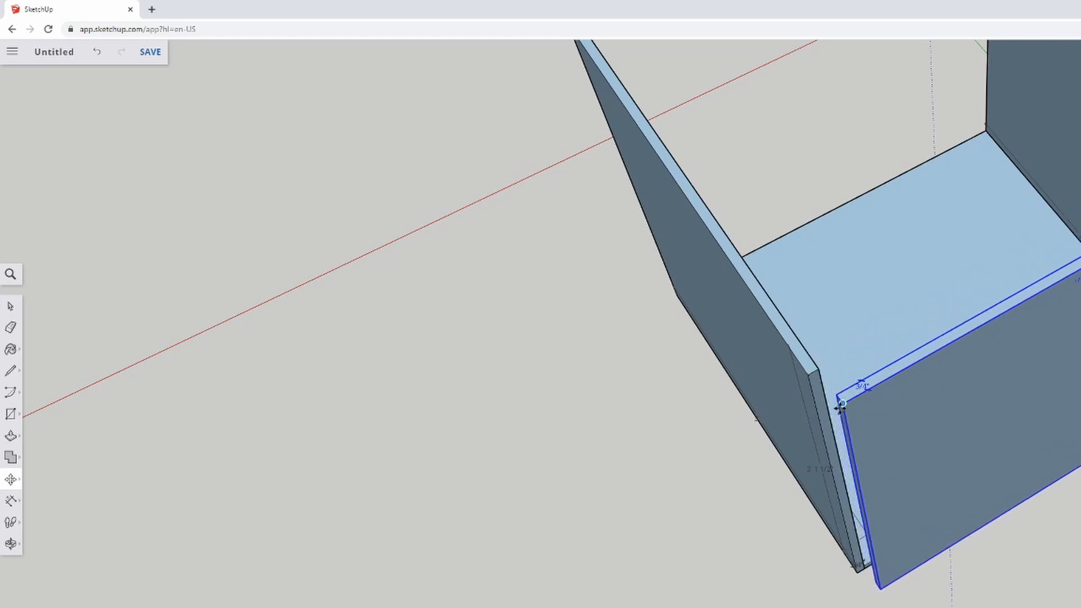
left_click(844, 403)
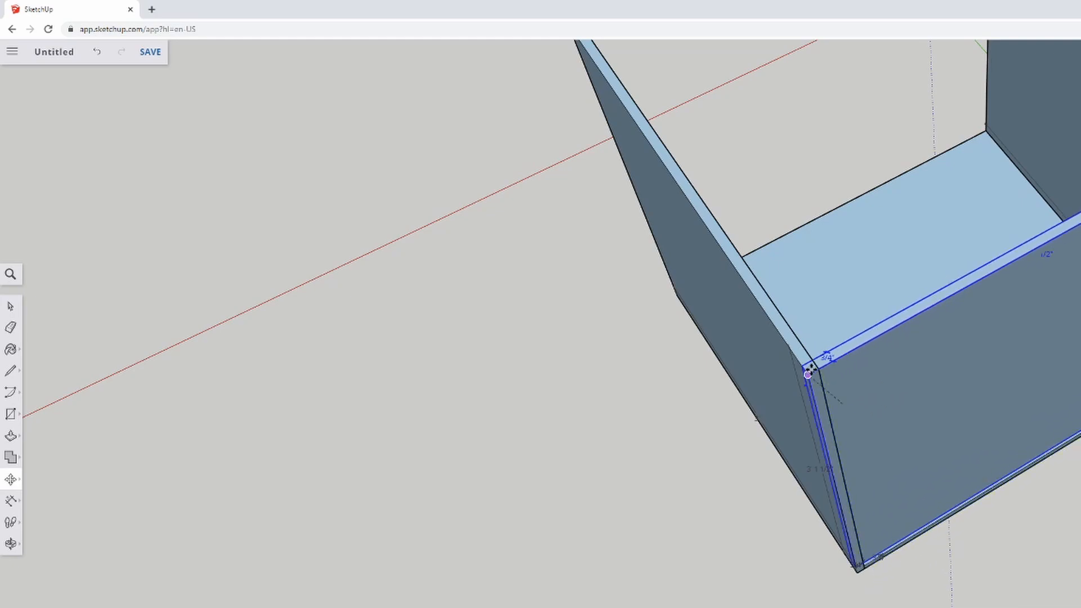
left_click(817, 370)
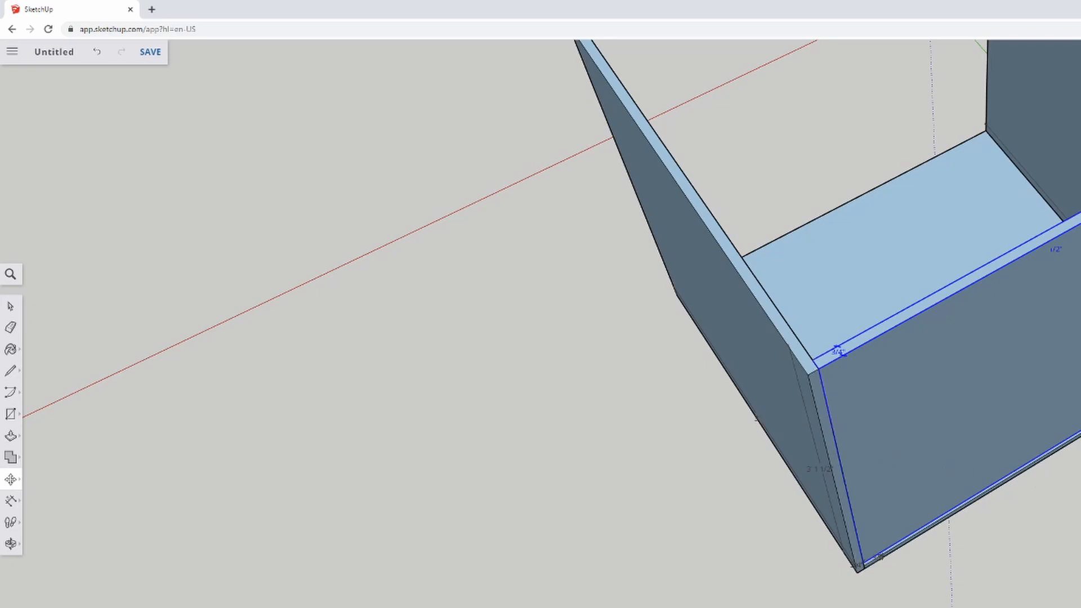
left_click(1070, 361)
scroll(1070, 360, "down", 3)
middle_click_drag(1013, 417, 1014, 391)
key("Escape")
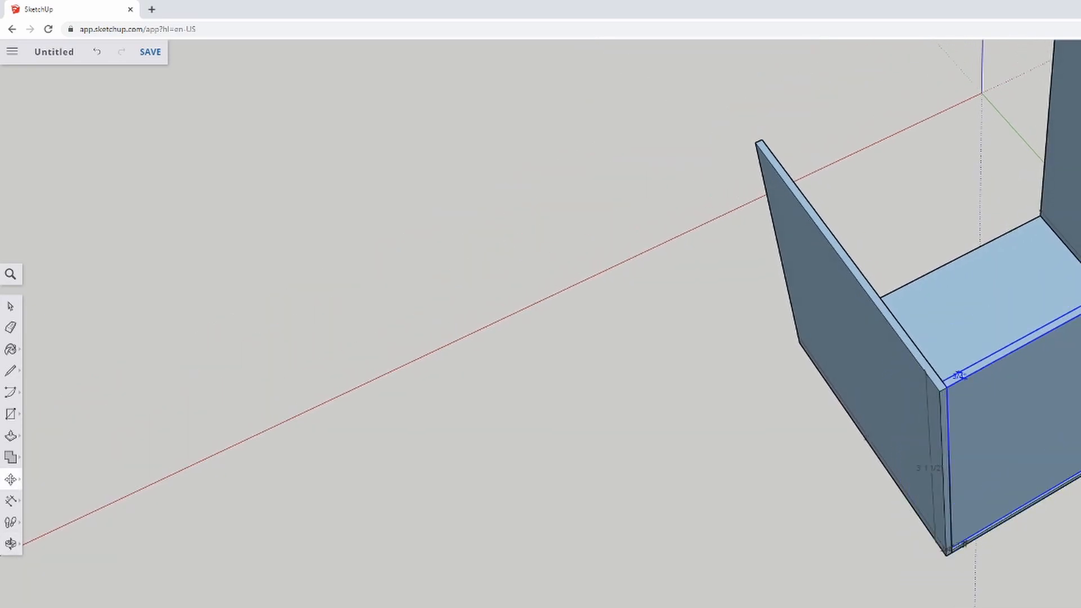
left_click(10, 306)
left_click(1070, 552)
Move the end panel out of the box so that it stands clear of the bottom and side panels.
middle_click_drag(1070, 552, 1029, 457)
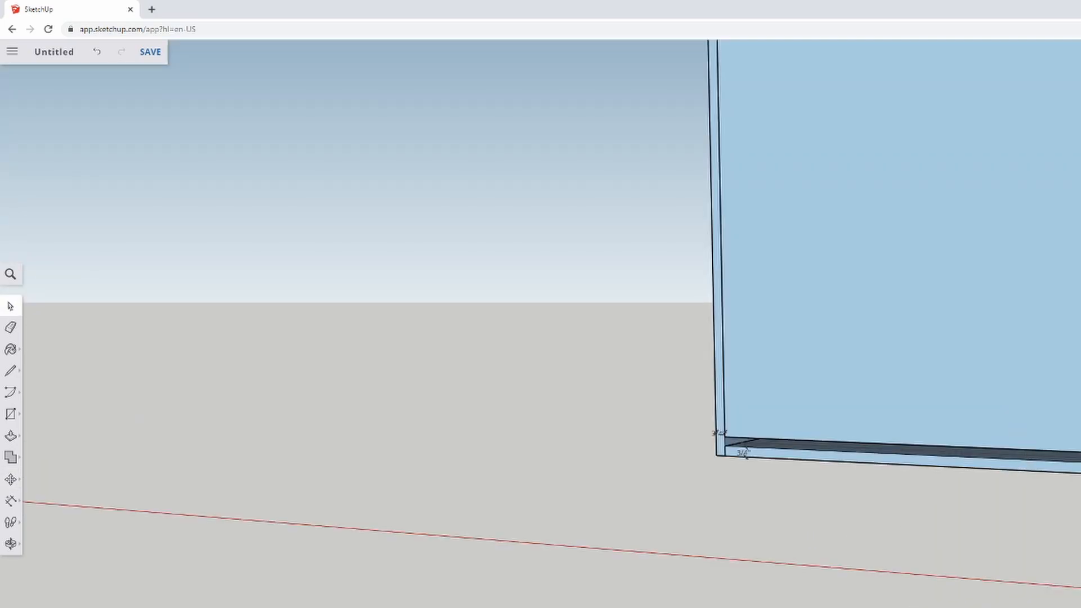
middle_click_drag(745, 454, 877, 459)
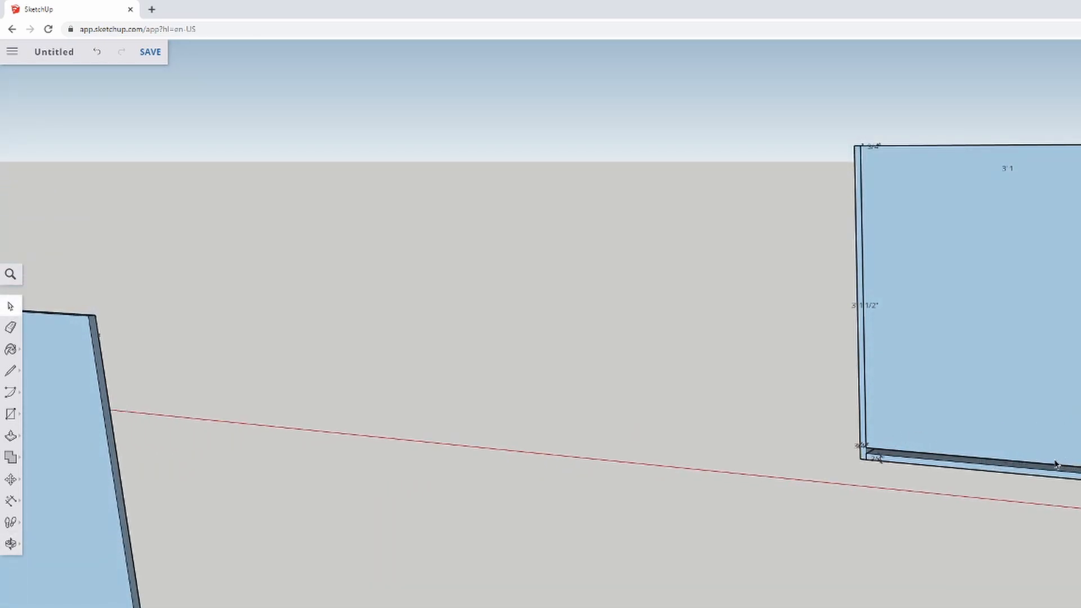
left_click(1016, 276)
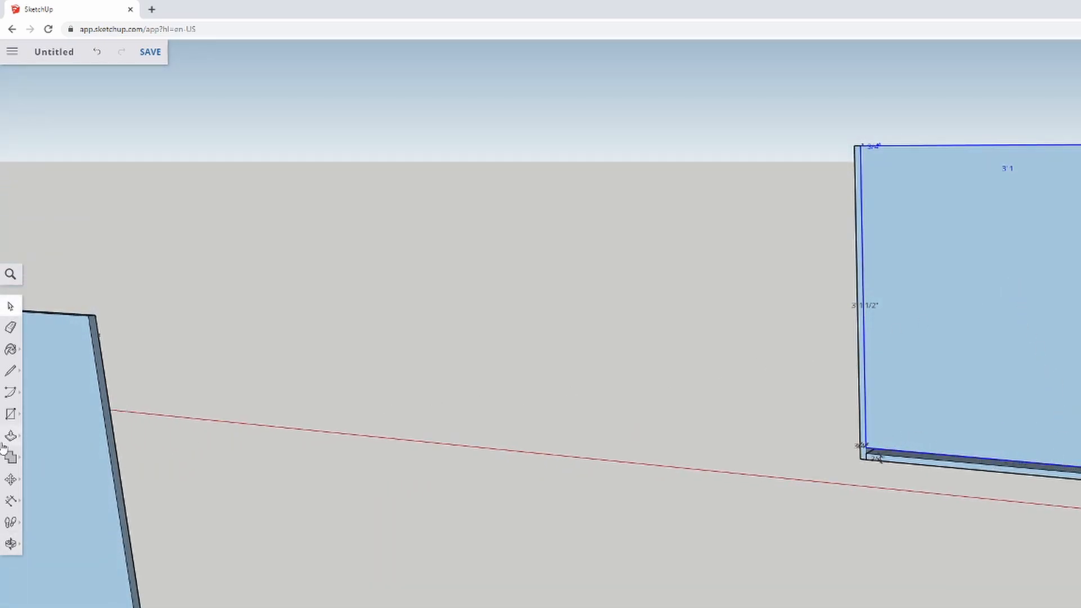
left_click(11, 479)
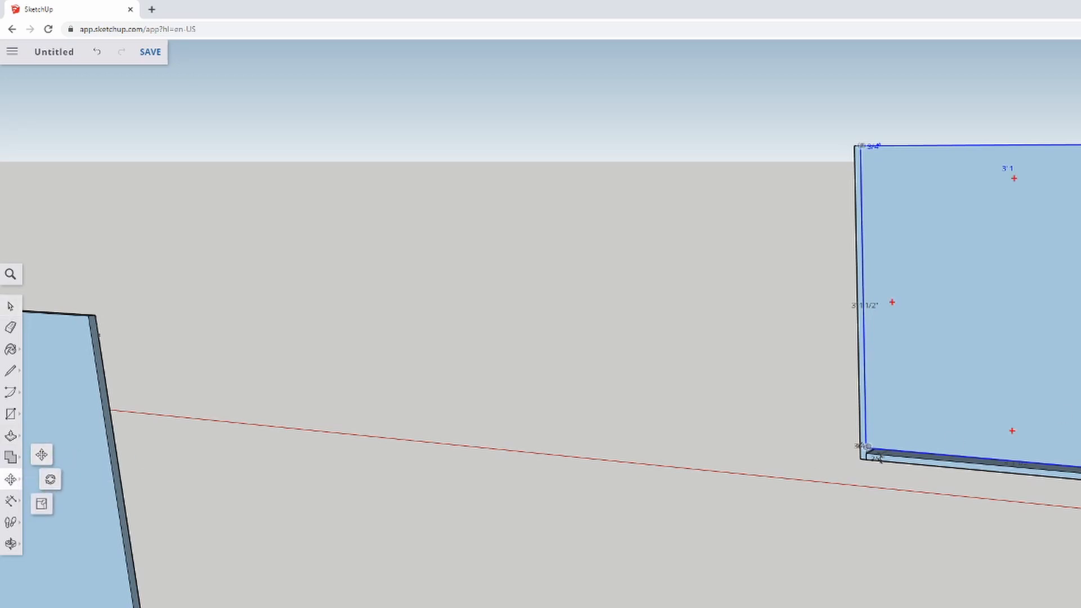
left_click(1016, 301)
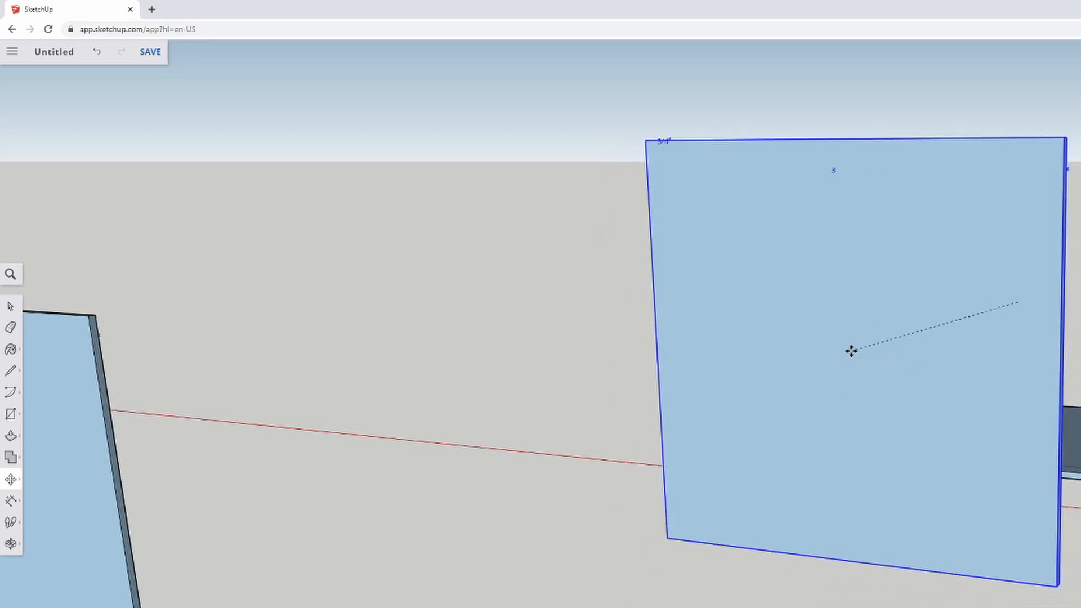
left_click(817, 378)
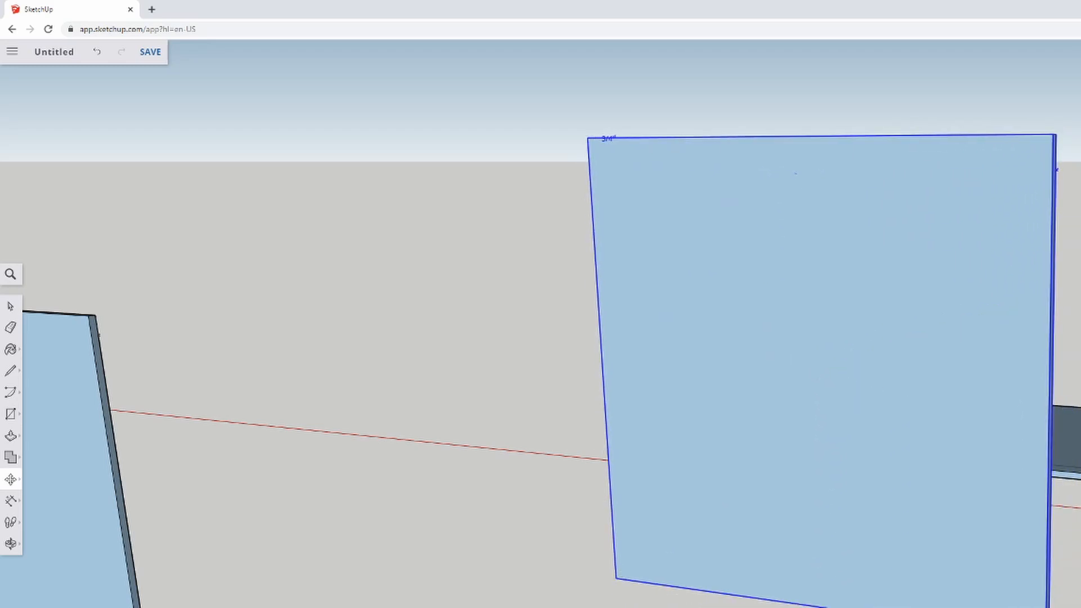
scroll(540, 338, "down", 5)
middle_click_drag(541, 338, 654, 580)
middle_click_drag(338, 345, 701, 289)
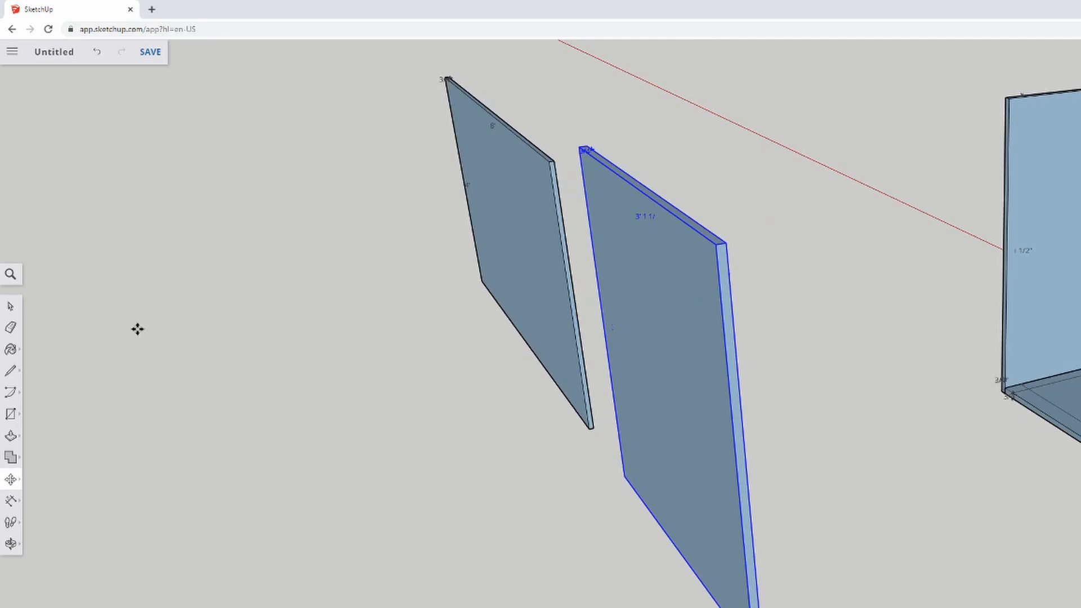
left_click(10, 306)
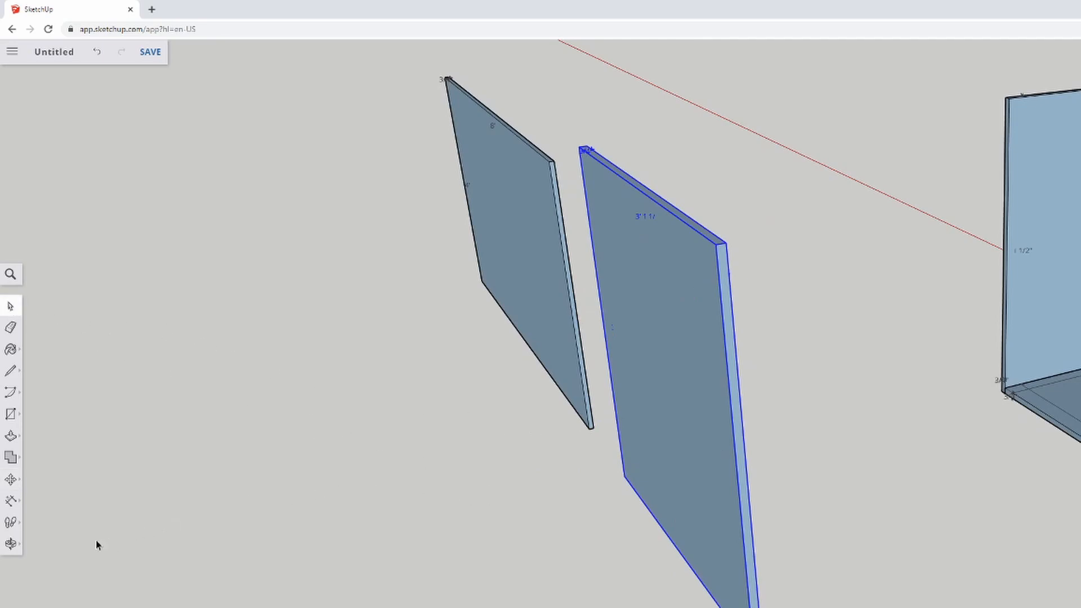
Dimension the far side panel's inner height from its top corner down to the bottom panel's surface, placing the dimension on its inside face.
middle_click_drag(620, 338, 552, 316)
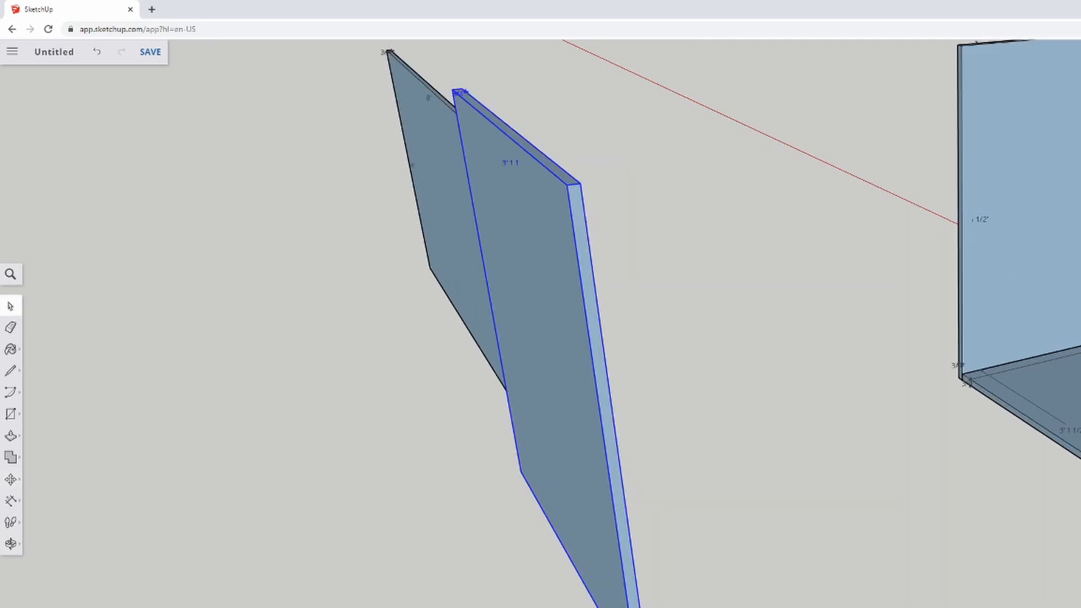
middle_click_drag(732, 361, 796, 553)
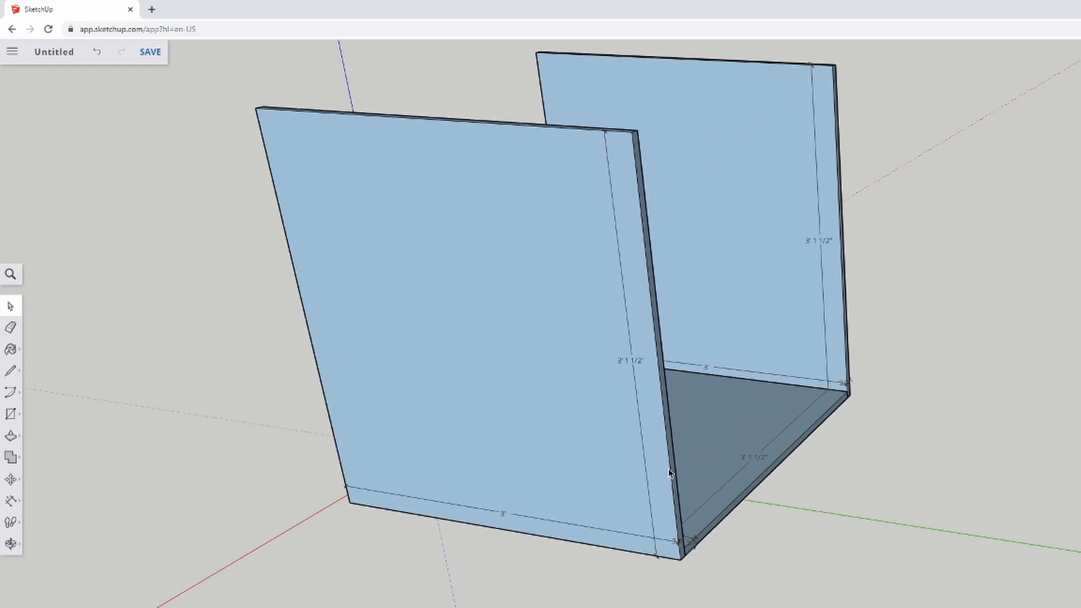
scroll(683, 572, "up", 3)
scroll(761, 523, "up", 2)
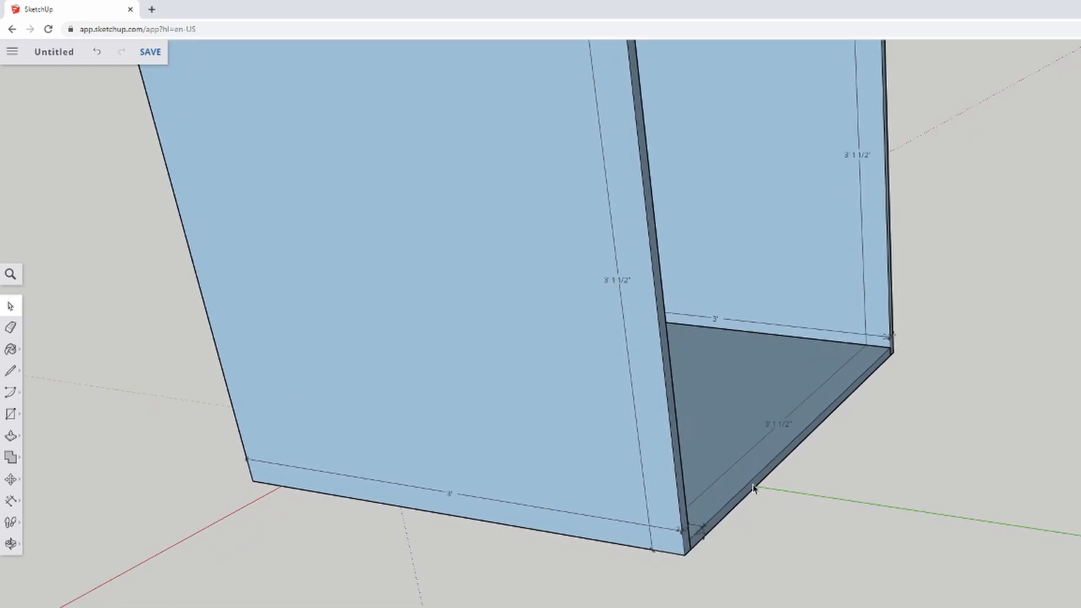
scroll(753, 488, "down", 4)
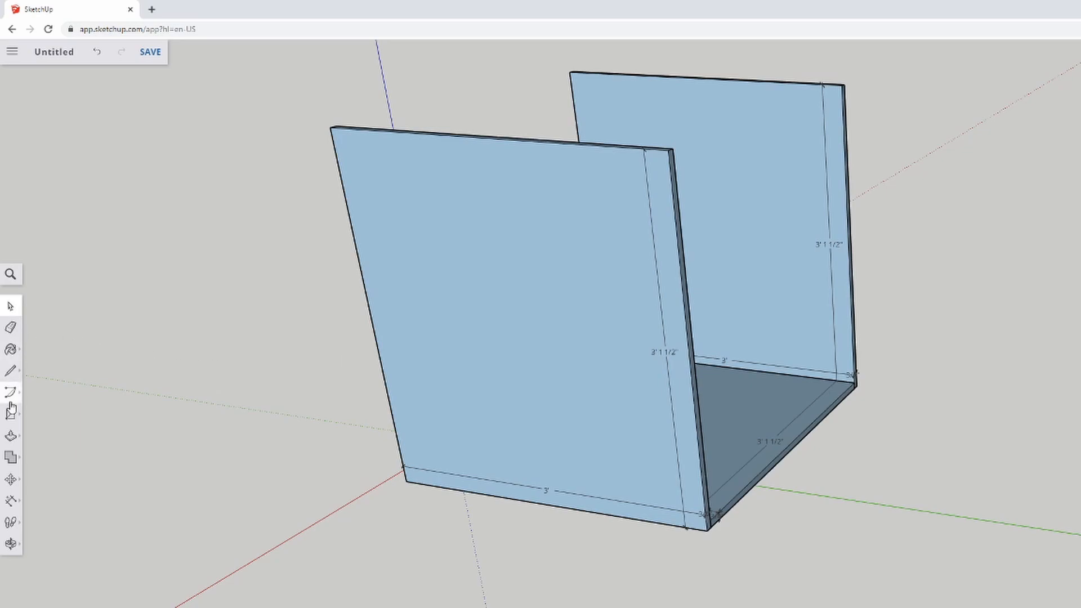
left_click(11, 501)
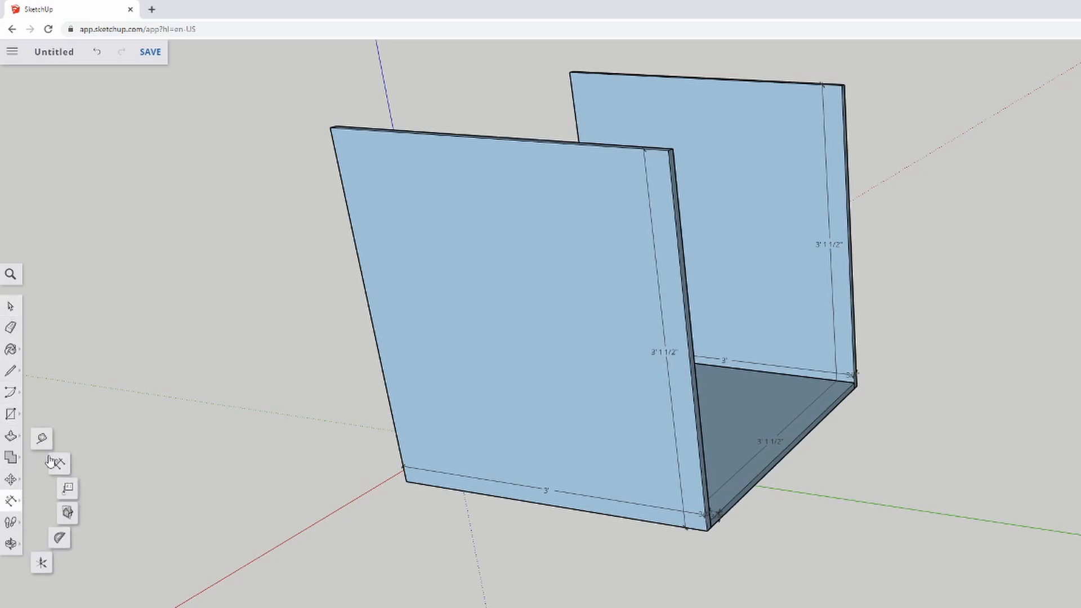
scroll(684, 412, "up", 2)
scroll(688, 408, "down", 3)
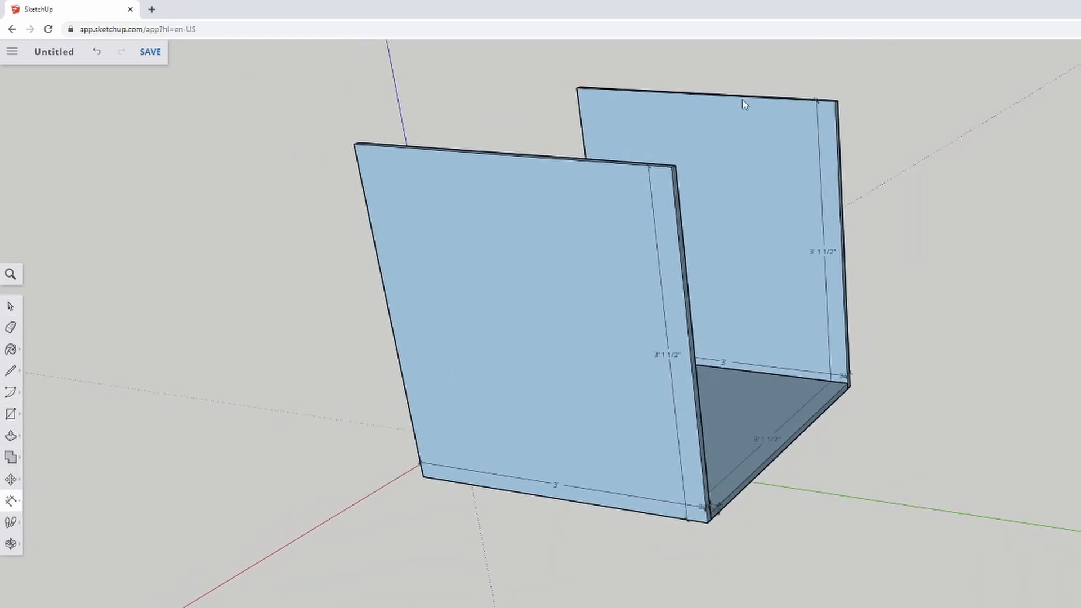
scroll(852, 104, "up", 3)
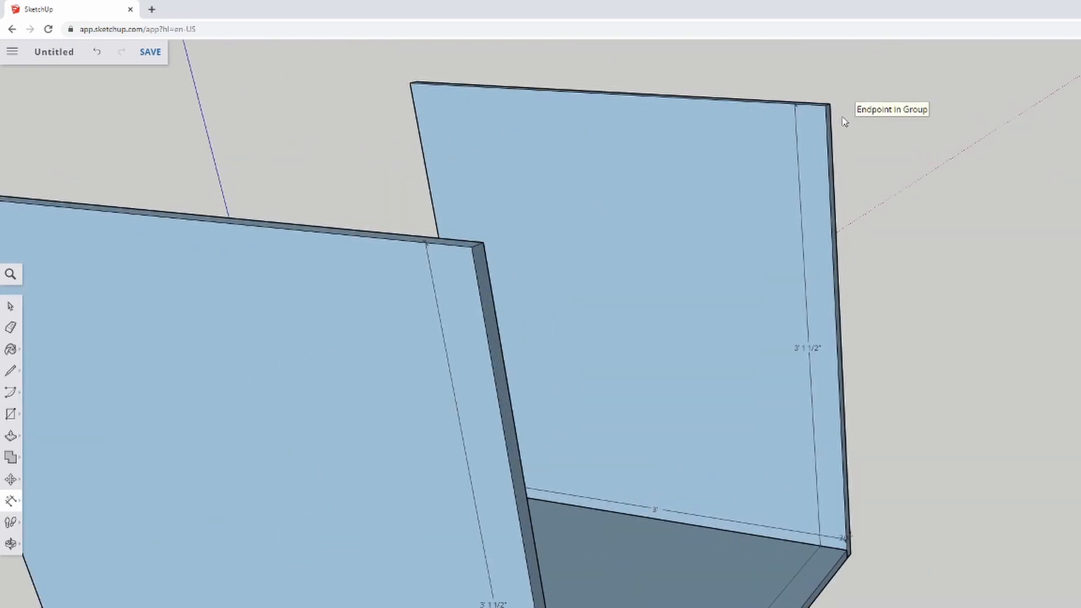
left_click(826, 106)
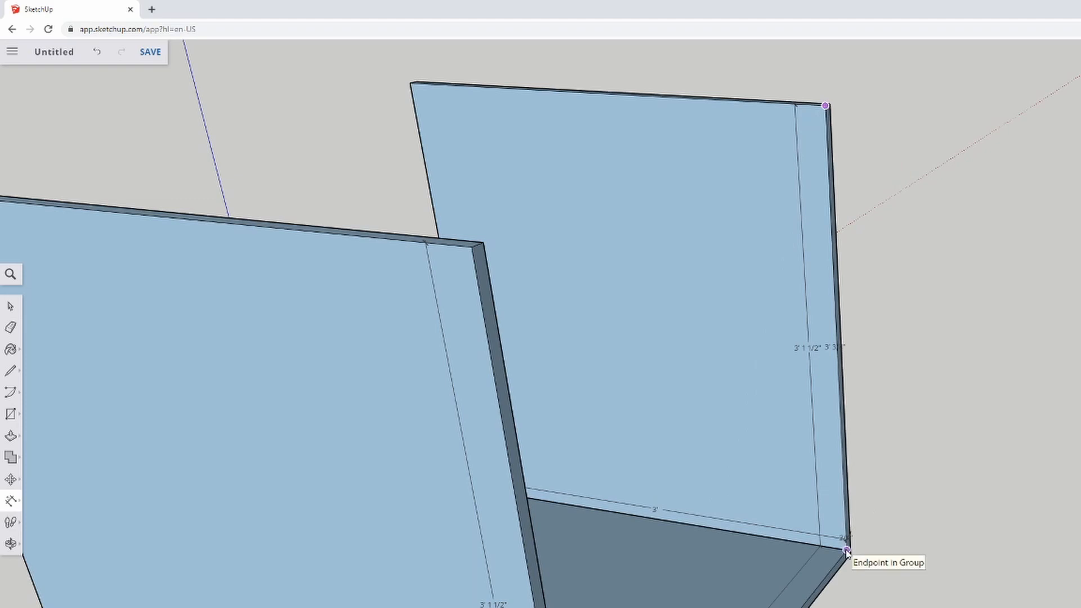
left_click(787, 535)
left_click(771, 334)
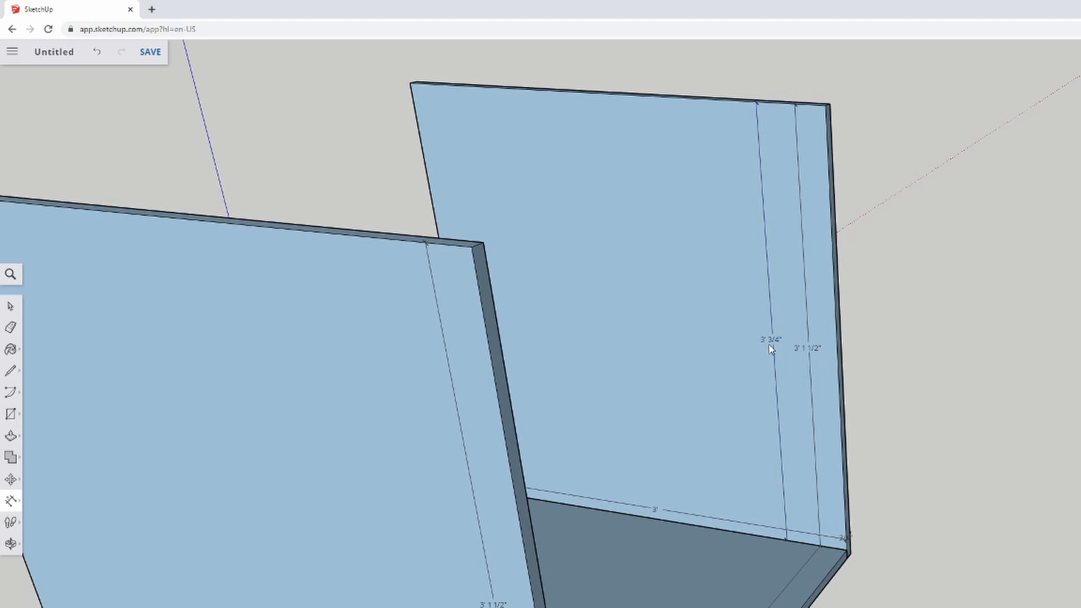
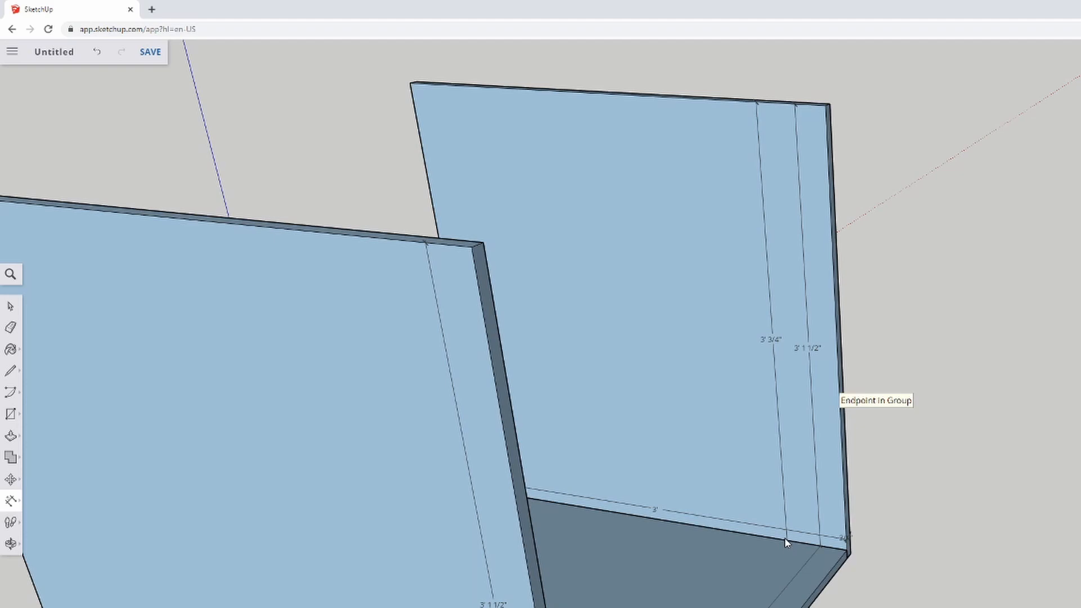
Erase the inner height dimension just added to the far side panel.
scroll(1023, 507, "down", 5)
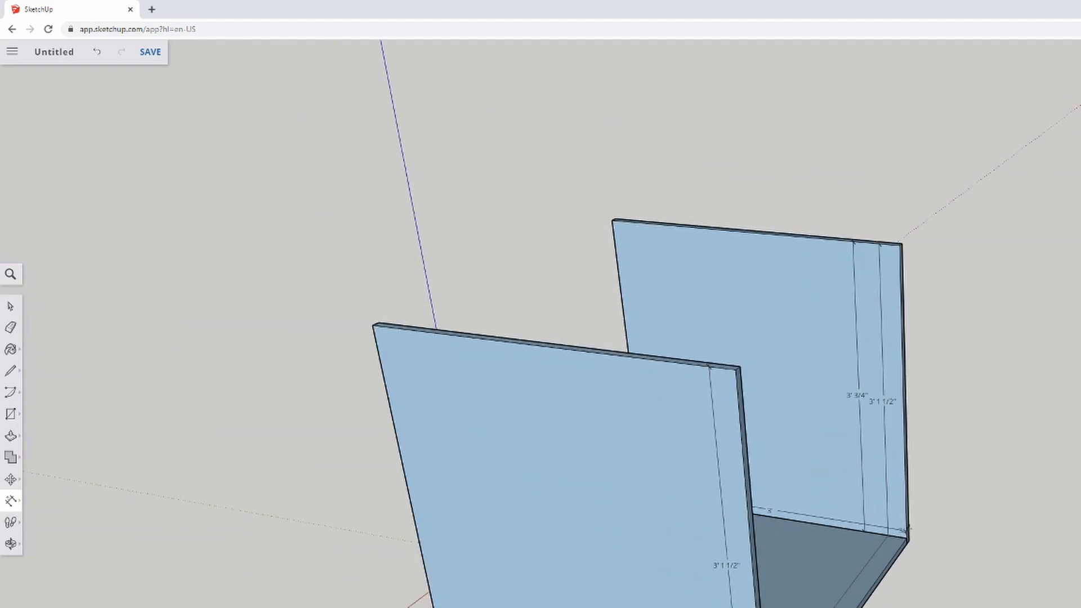
key("t")
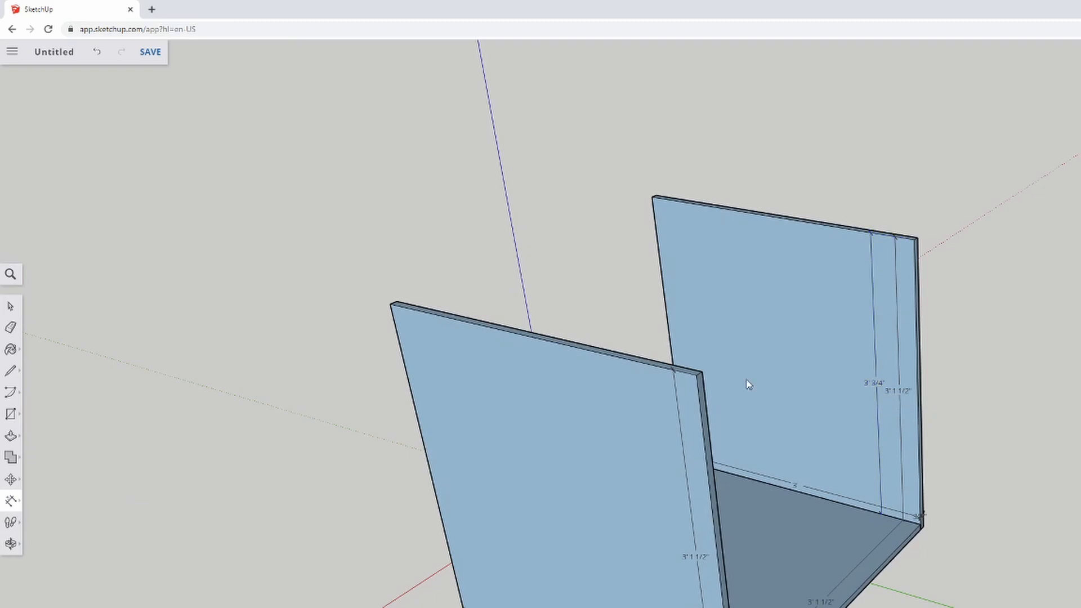
left_click(11, 306)
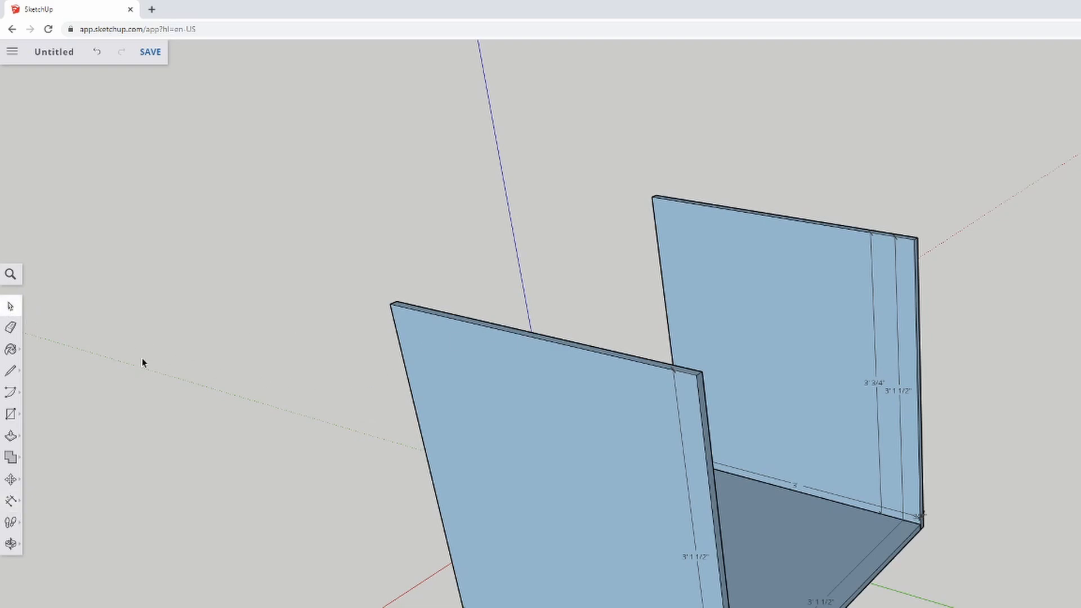
left_click(10, 327)
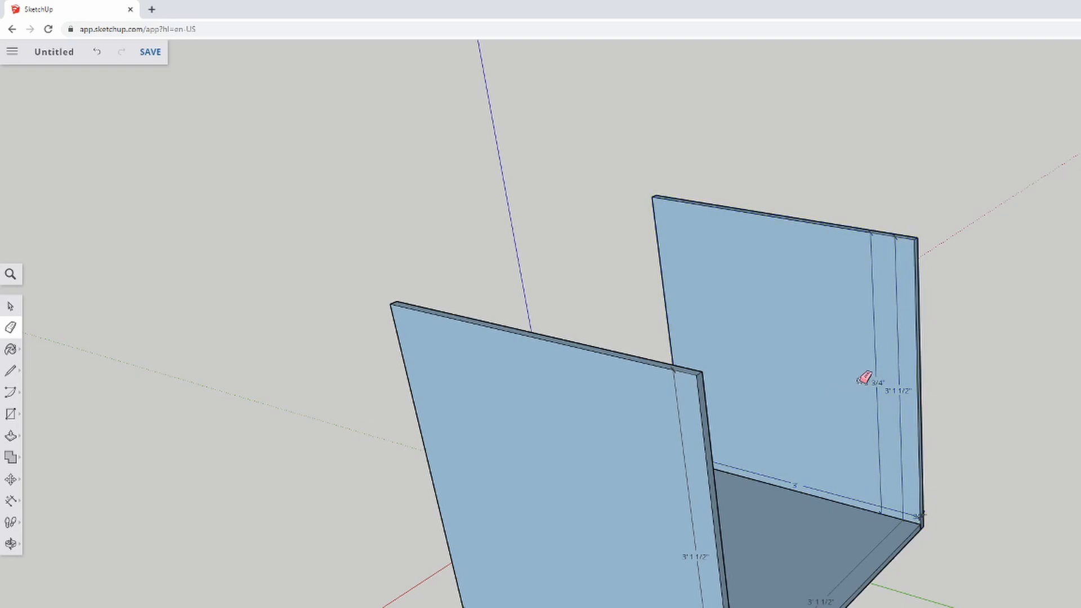
left_click(876, 381)
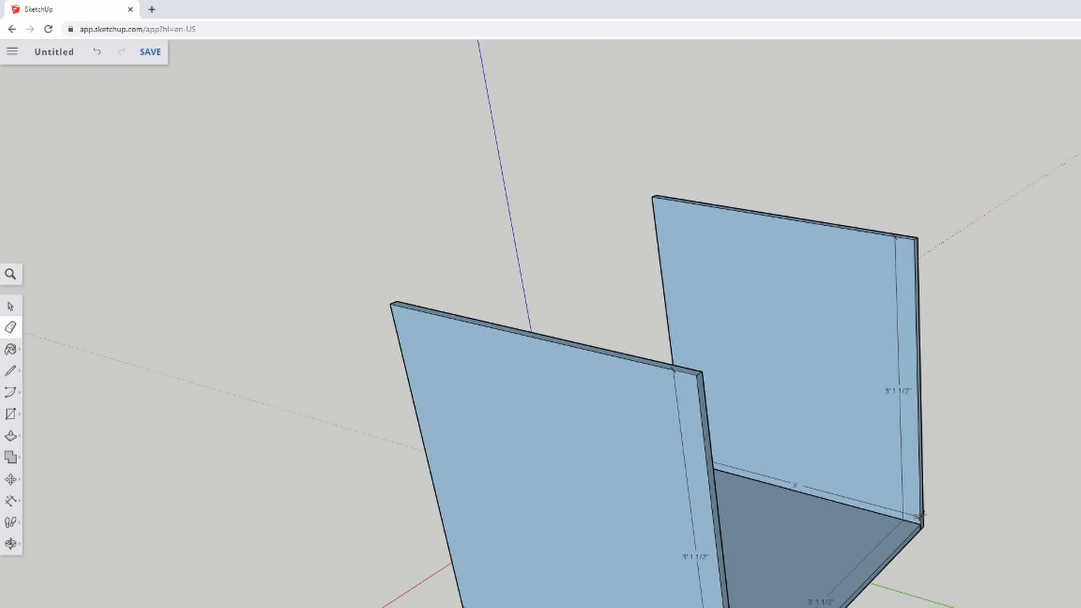
left_click(10, 306)
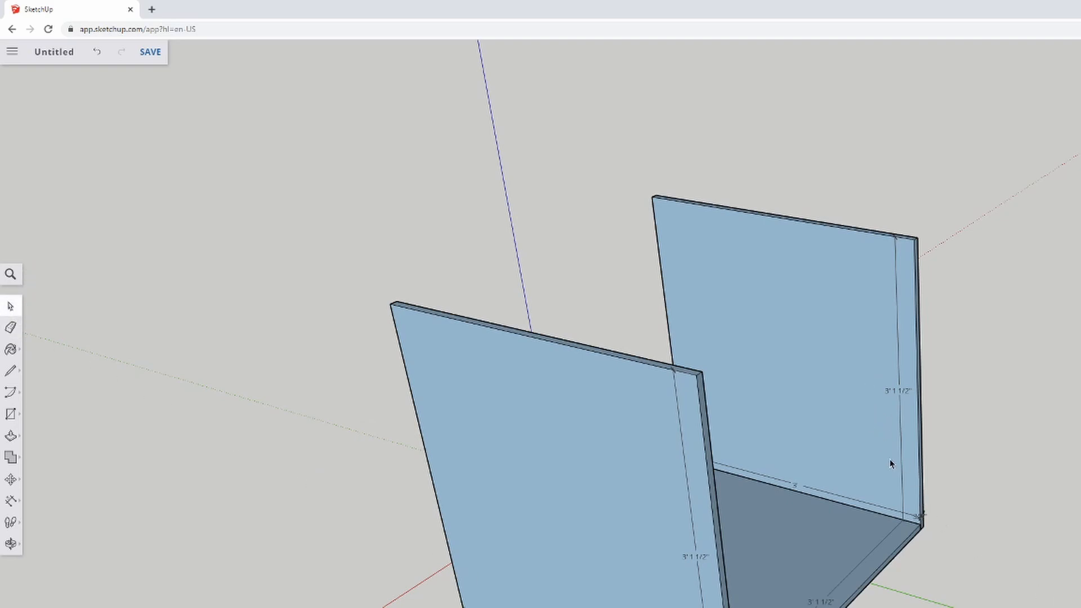
Explode the group of the detached panel standing apart from the box and clear the selection.
scroll(890, 458, "down", 3)
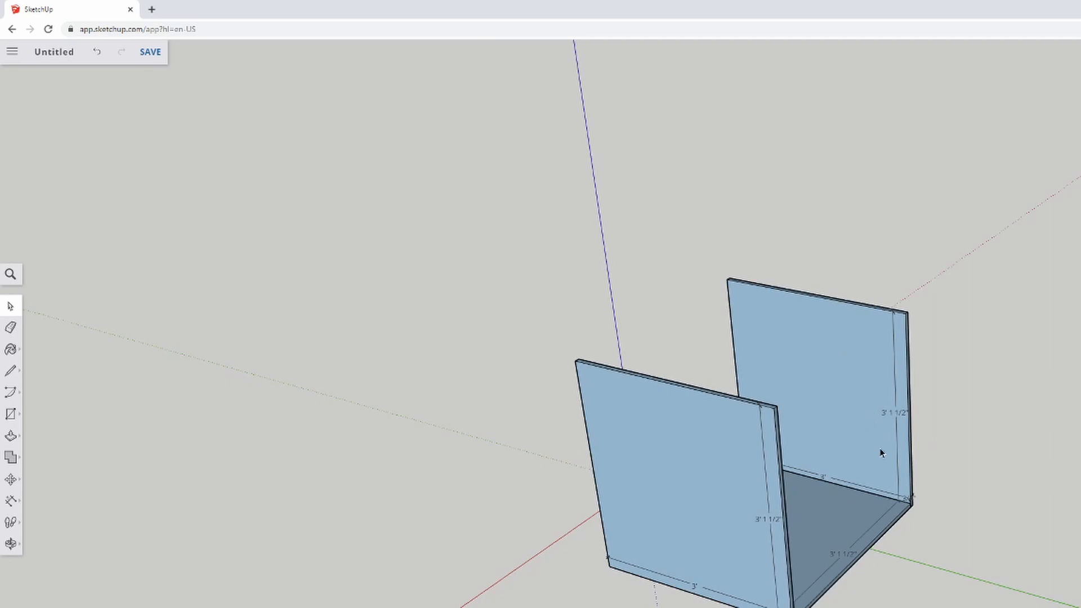
scroll(628, 324, "up", 3)
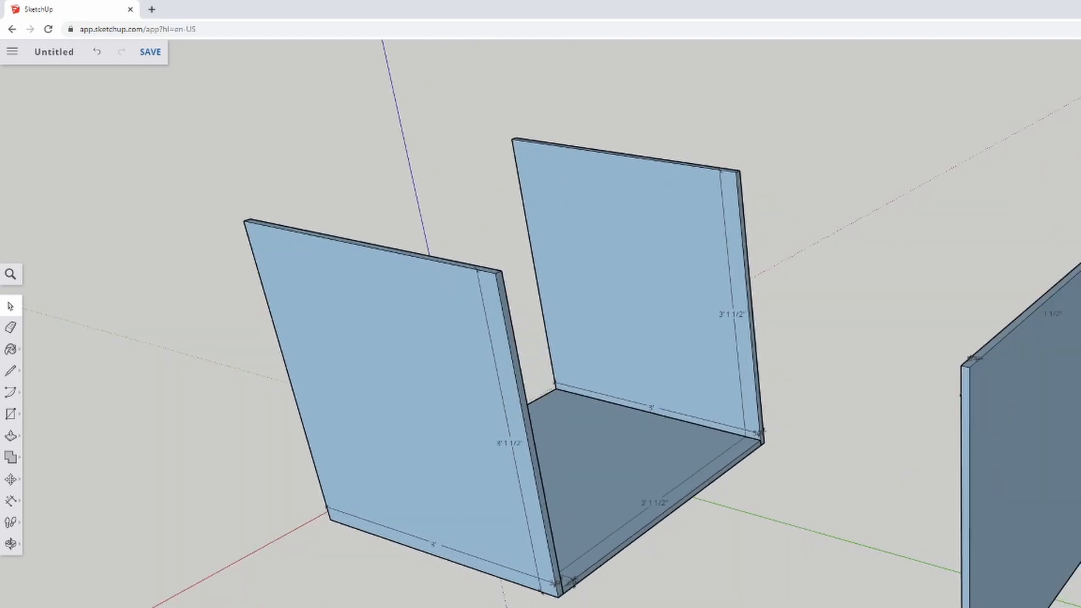
middle_click_drag(629, 324, 727, 302)
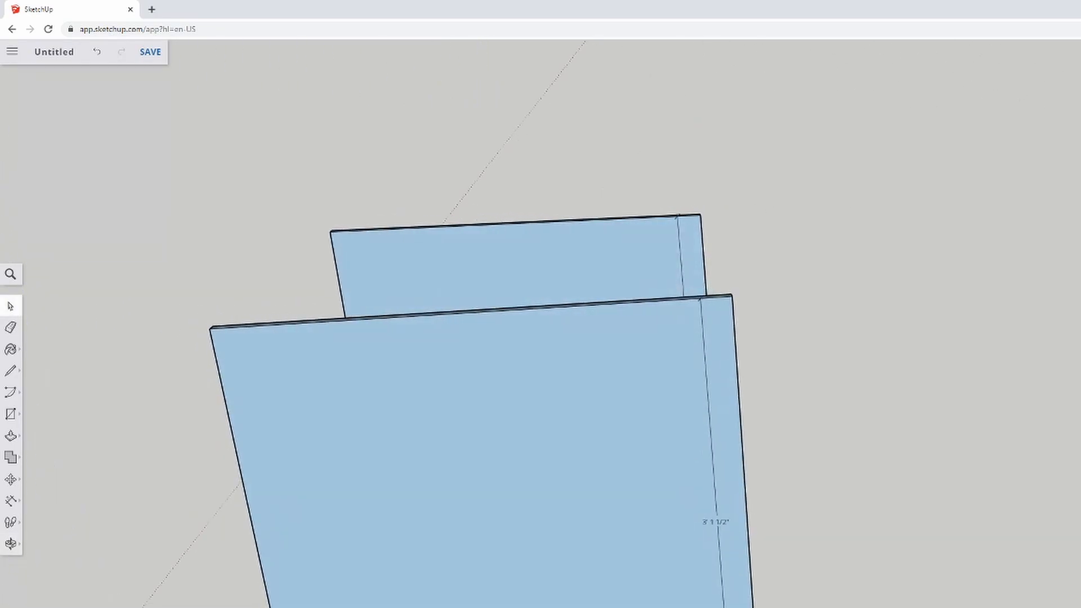
scroll(541, 324, "up", 4)
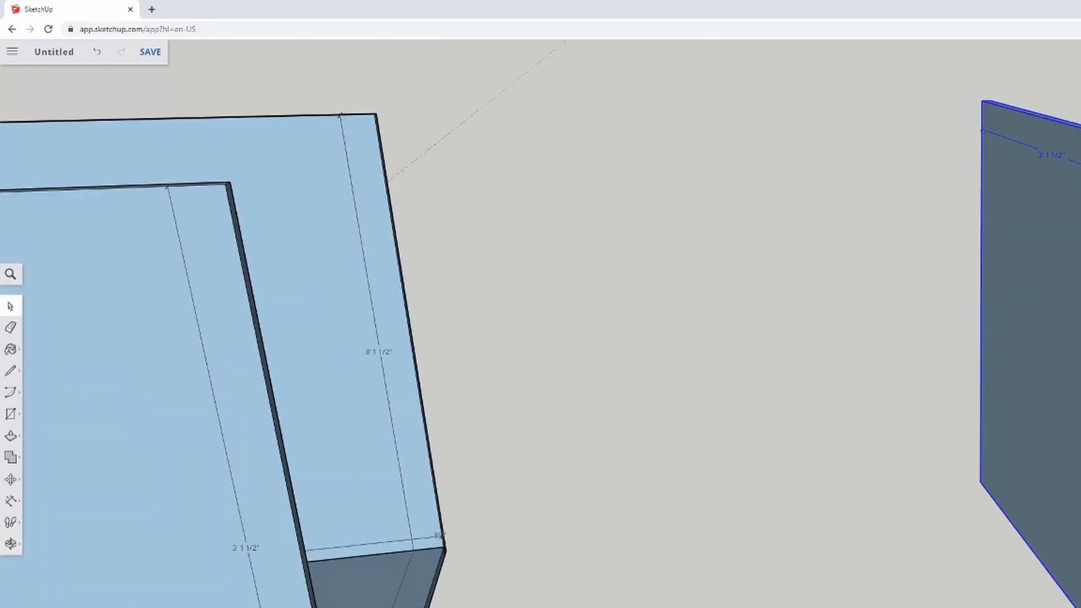
right_click(1044, 361)
left_click(1075, 500)
middle_click_drag(852, 527, 1003, 507)
scroll(1079, 438, "up", 1)
middle_click_drag(1070, 523, 1025, 448)
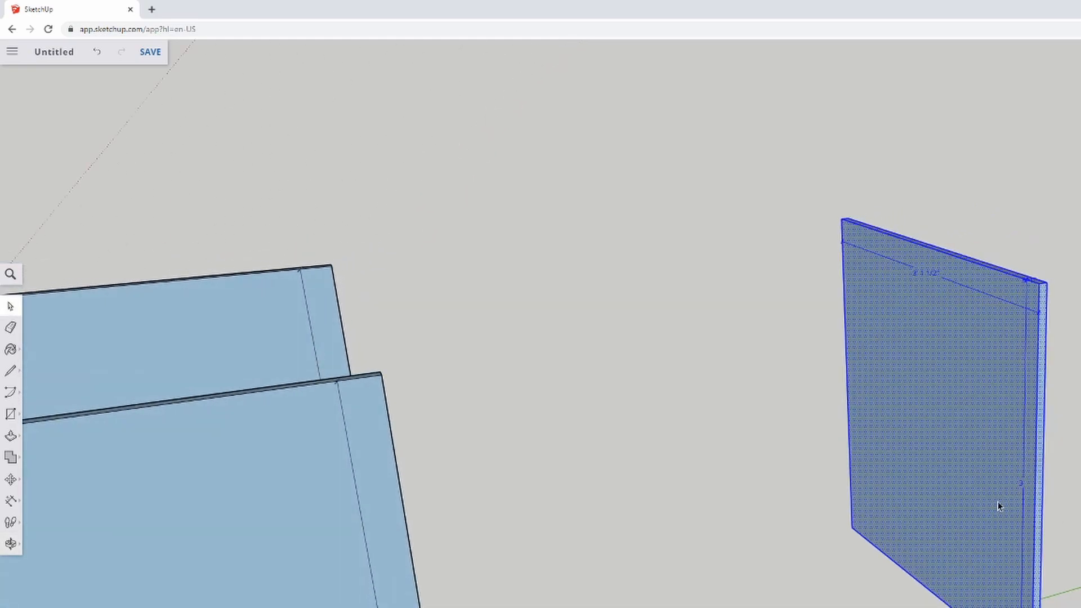
left_click(670, 339)
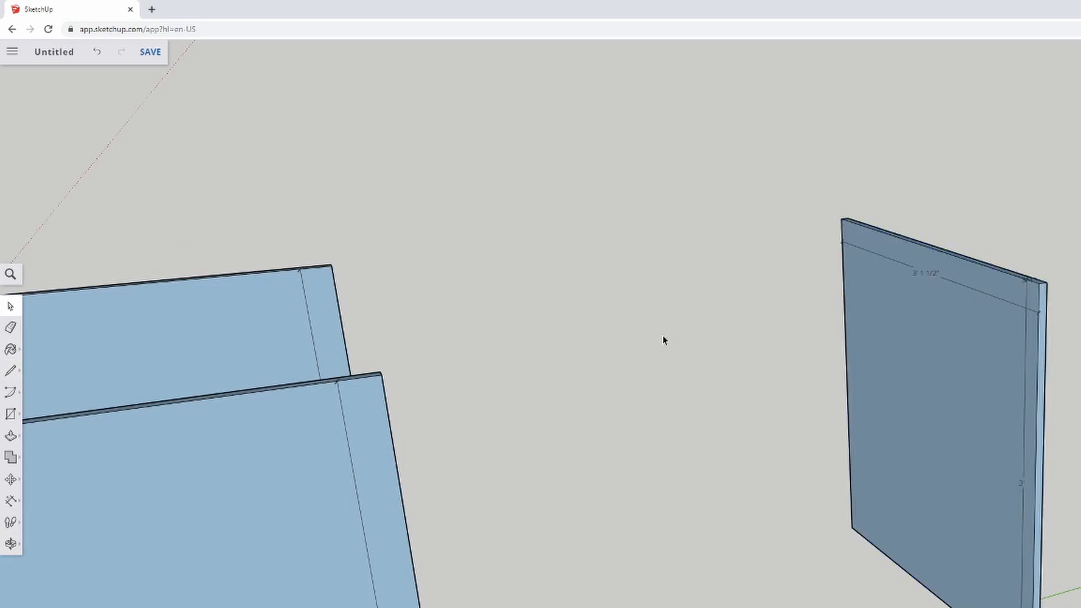
Extend the detached panel's top edge upward with Push/Pull so that its height becomes 3' 3/4".
left_click(10, 438)
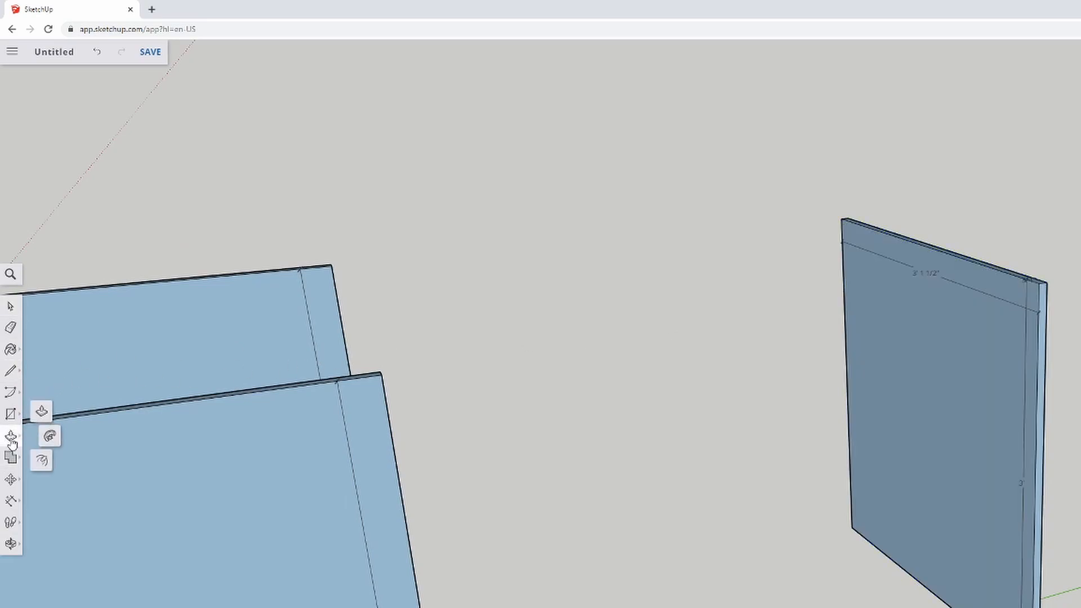
middle_click_drag(1047, 169, 1033, 225)
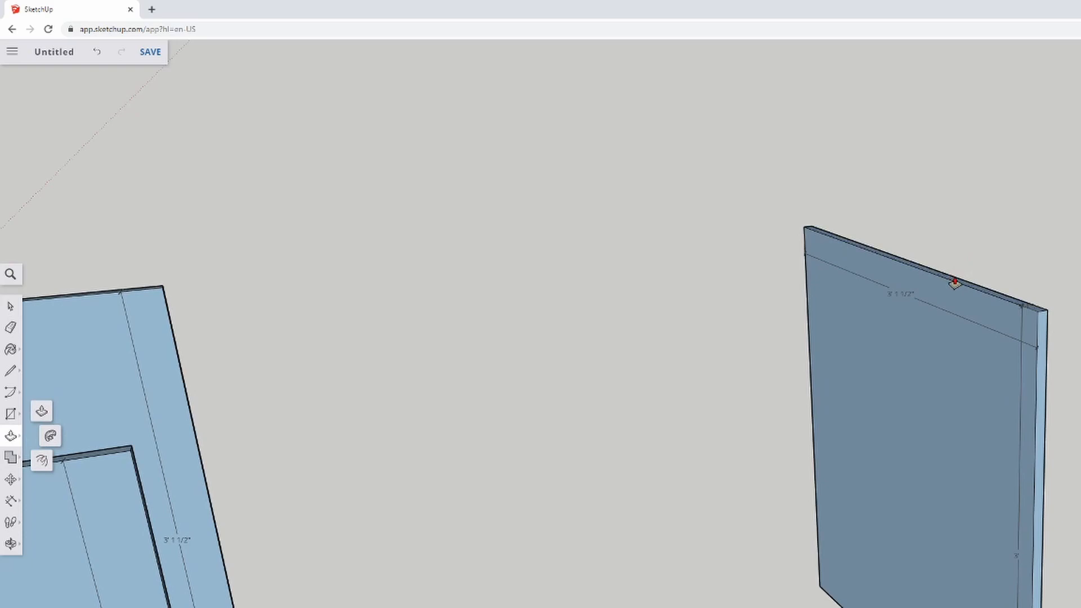
left_click_drag(956, 283, 957, 274)
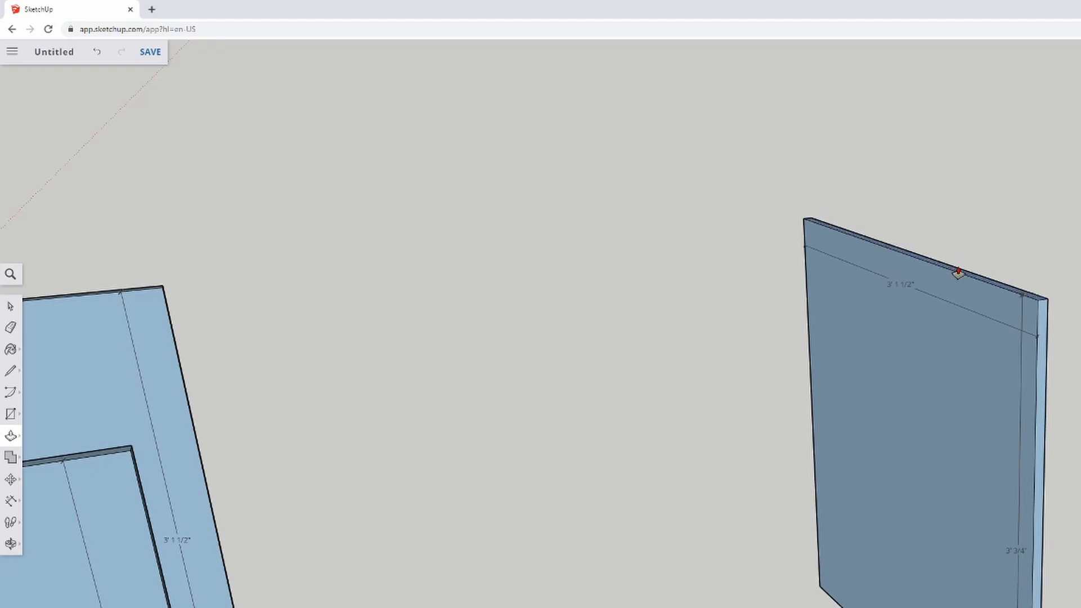
Group the resized detached panel together with its dimensions and clear the selection.
left_click(11, 307)
scroll(754, 327, "down", 3)
mouse_move(707, 164)
left_mouse_down()
mouse_move(725, 230)
mouse_move(1006, 607)
left_mouse_up()
right_click(871, 485)
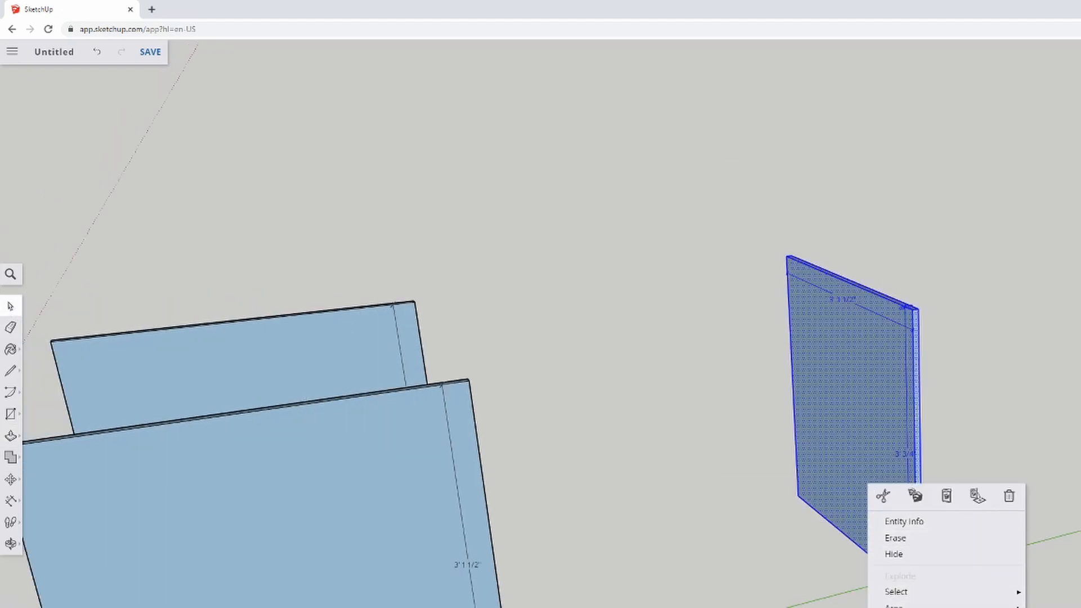
left_click(907, 607)
left_click(994, 496)
middle_click_drag(994, 507, 664, 526)
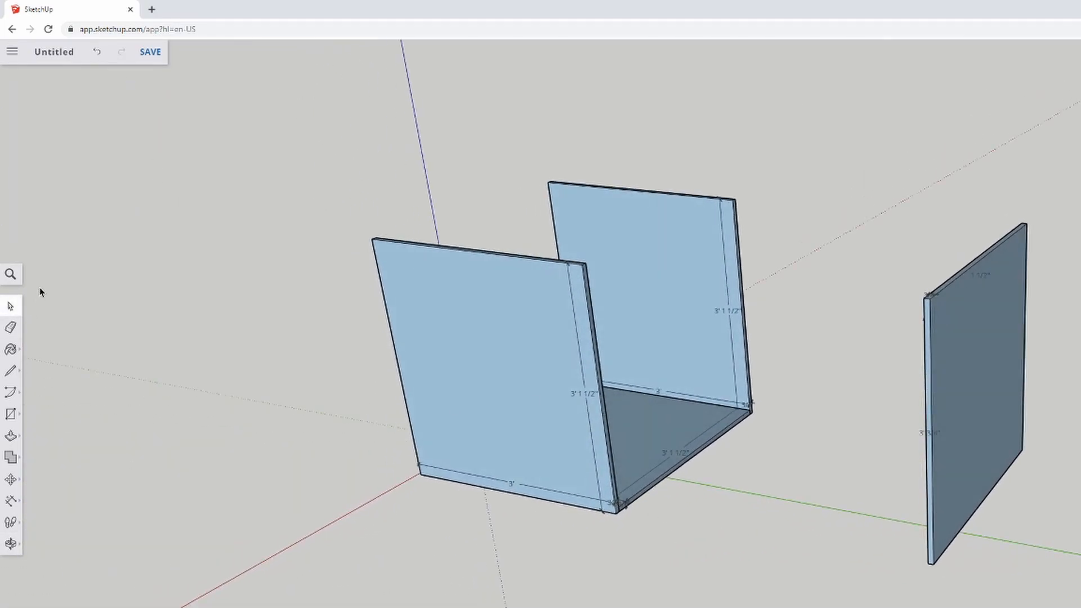
Move the end panel by its top corner onto the side panel's inner top corner, seating it between the sides.
left_click(10, 479)
left_click(42, 455)
scroll(918, 242, "up", 3)
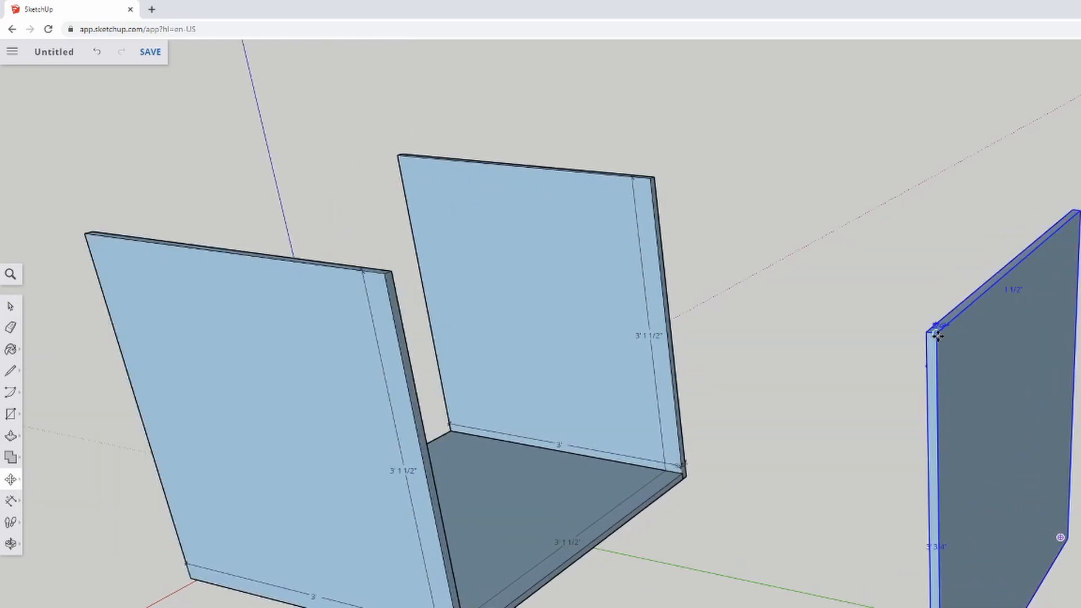
left_click(936, 334)
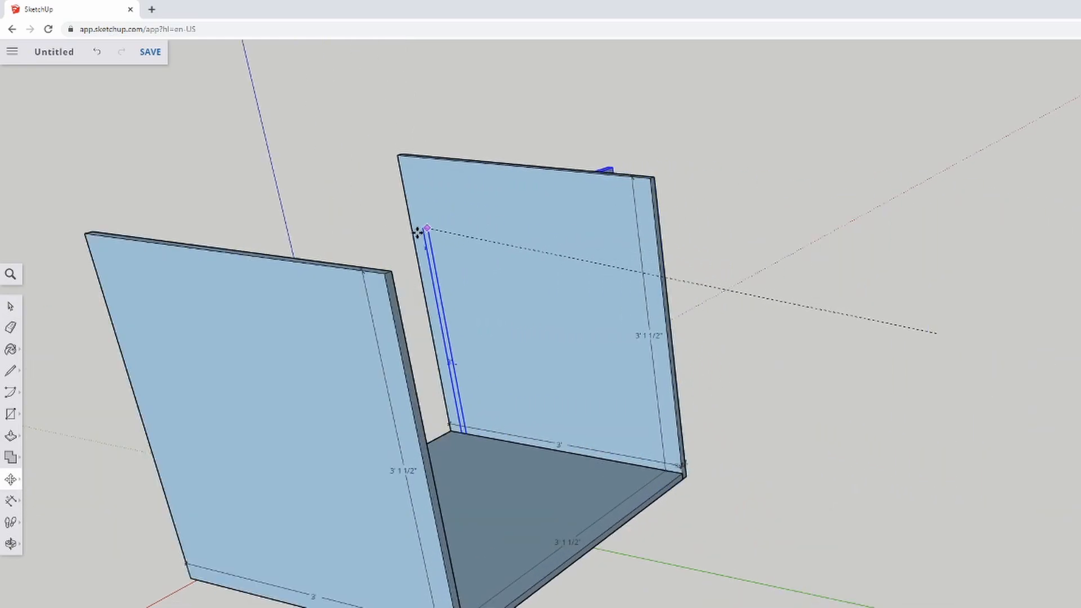
left_click(385, 273)
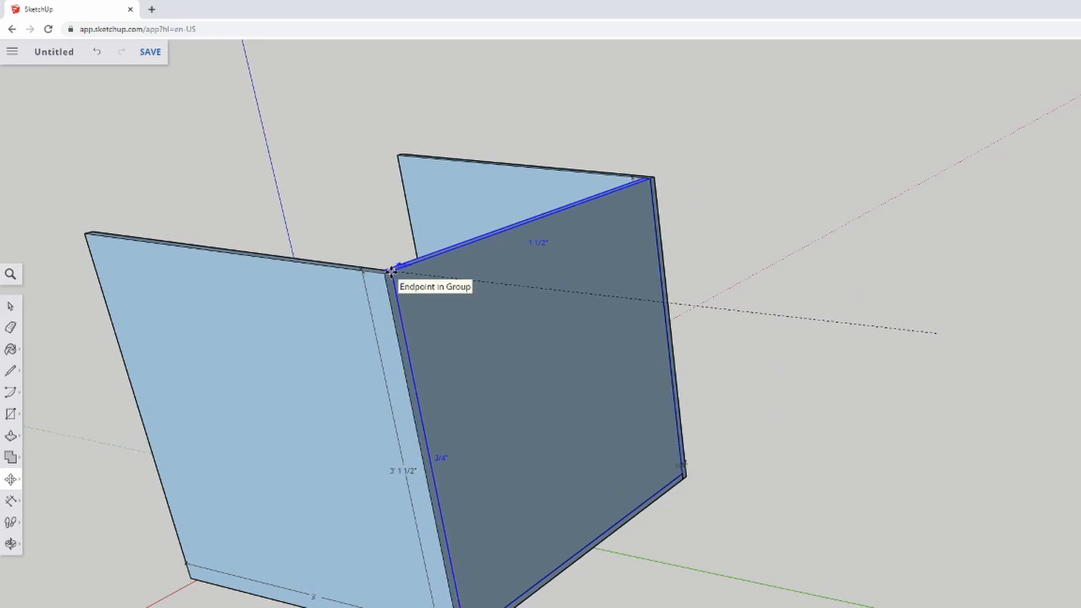
left_click(10, 306)
scroll(420, 482, "up", 3)
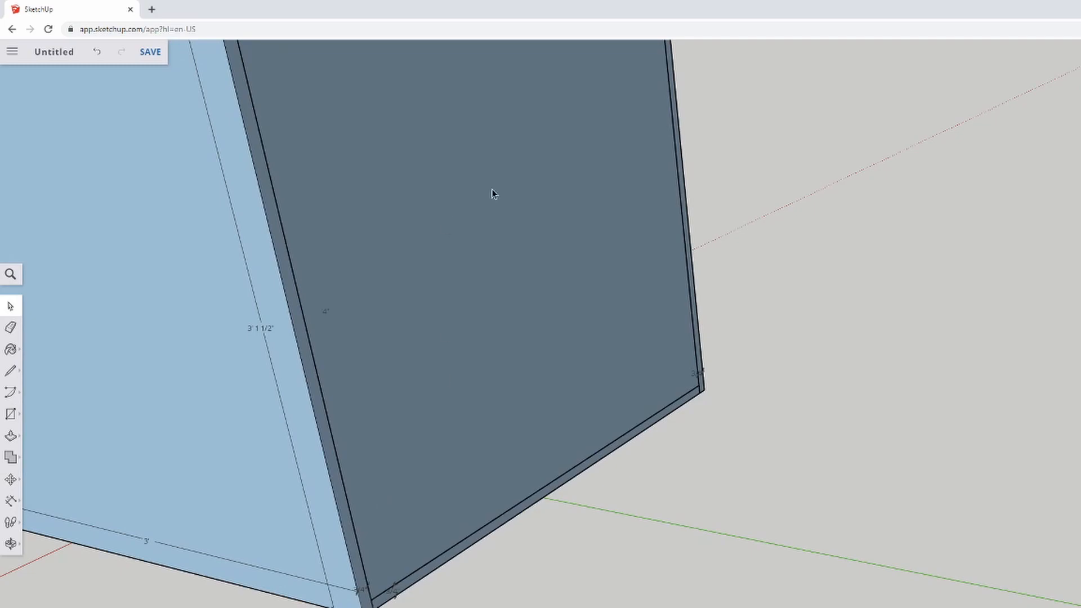
Examine how the end panel fits between the side panels and on the bottom, viewing the box from its open side.
scroll(423, 573, "down", 3)
scroll(421, 572, "down", 4)
middle_click_drag(259, 586, 899, 472)
scroll(898, 467, "down", 3)
scroll(828, 566, "up", 1)
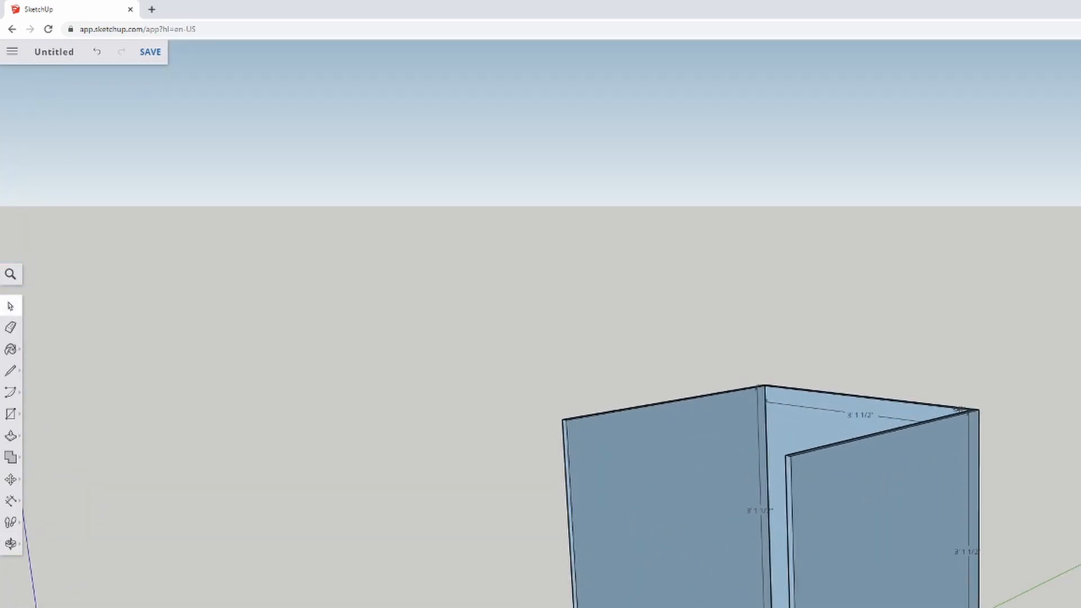
scroll(997, 567, "down", 2)
scroll(911, 603, "up", 4)
middle_click_drag(907, 563, 887, 607)
key("space")
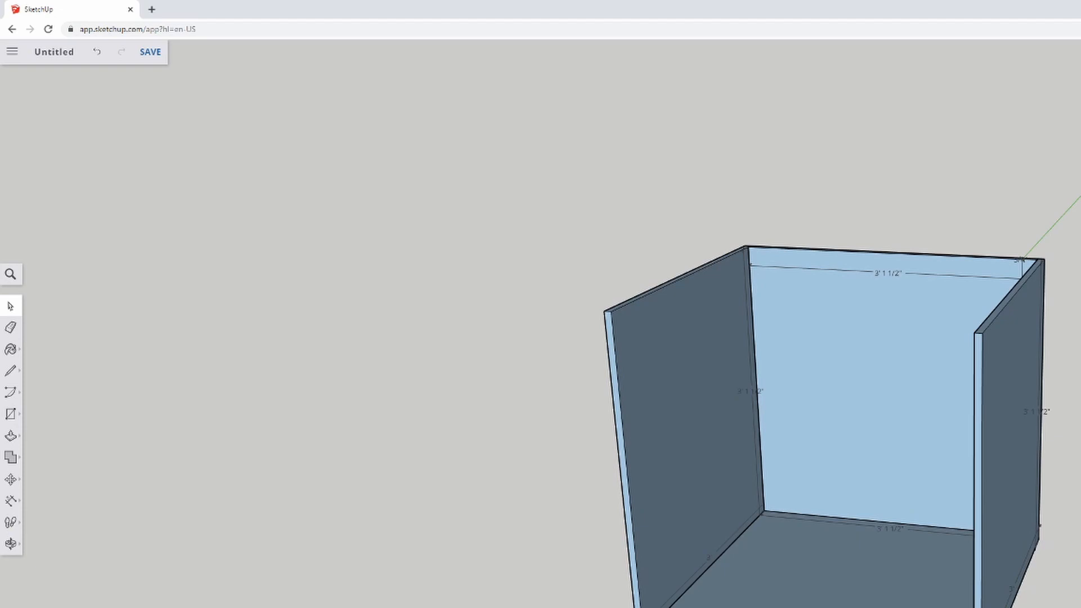
scroll(866, 563, "down", 5)
middle_click_drag(866, 564, 879, 566)
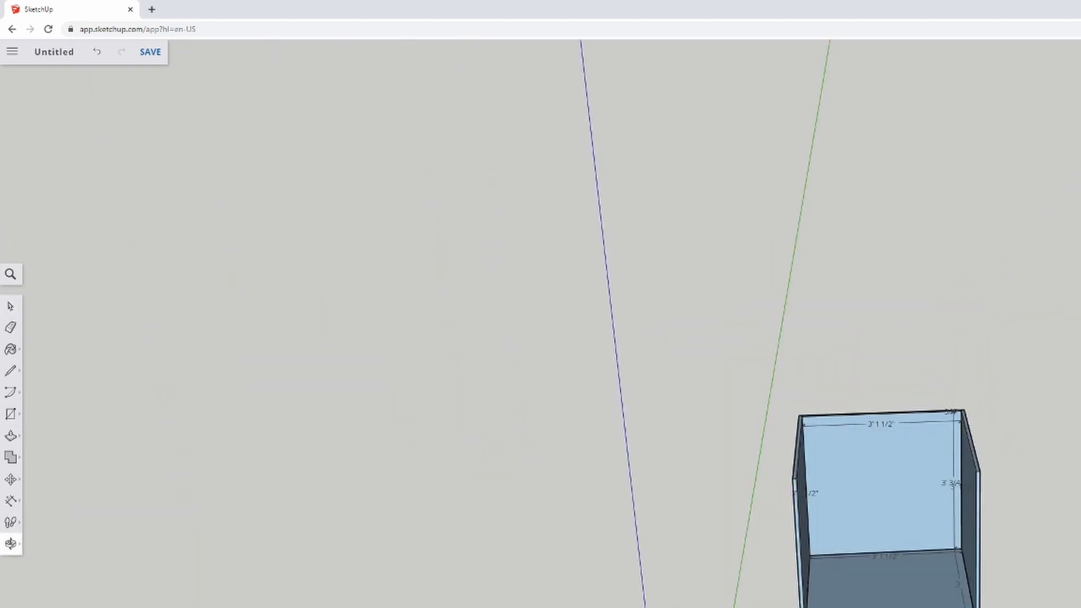
middle_click_drag(879, 605, 937, 603)
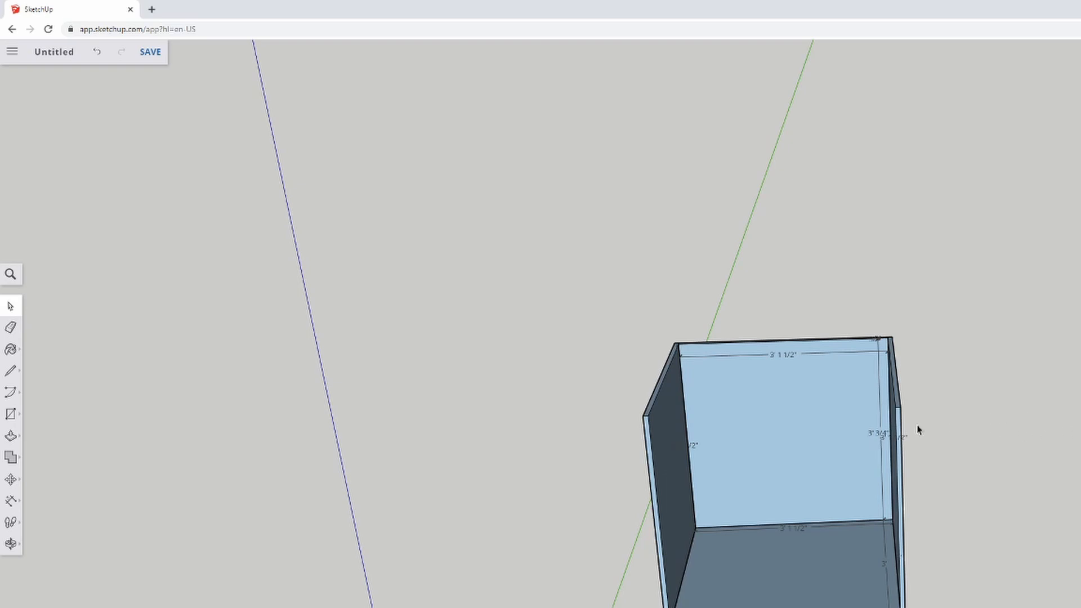
Group all the box panels and their dimensions as one object, check it by selecting it, and clear the selection.
mouse_move(536, 281)
left_mouse_down()
mouse_move(717, 410)
mouse_move(1033, 607)
left_mouse_up()
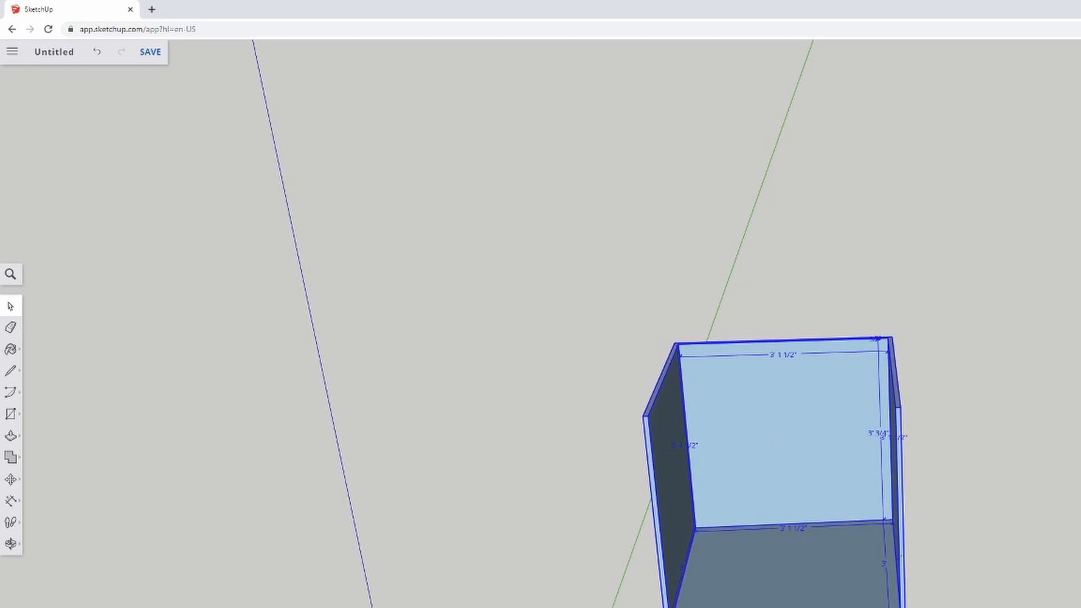
right_click(794, 449)
left_click(833, 607)
left_click(1029, 562)
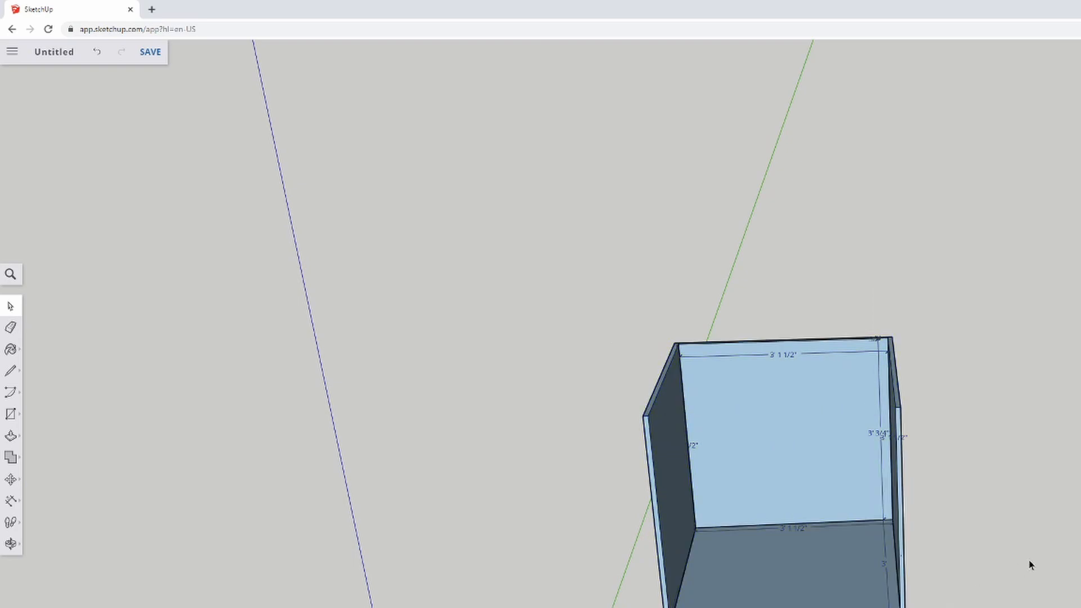
left_click(809, 490)
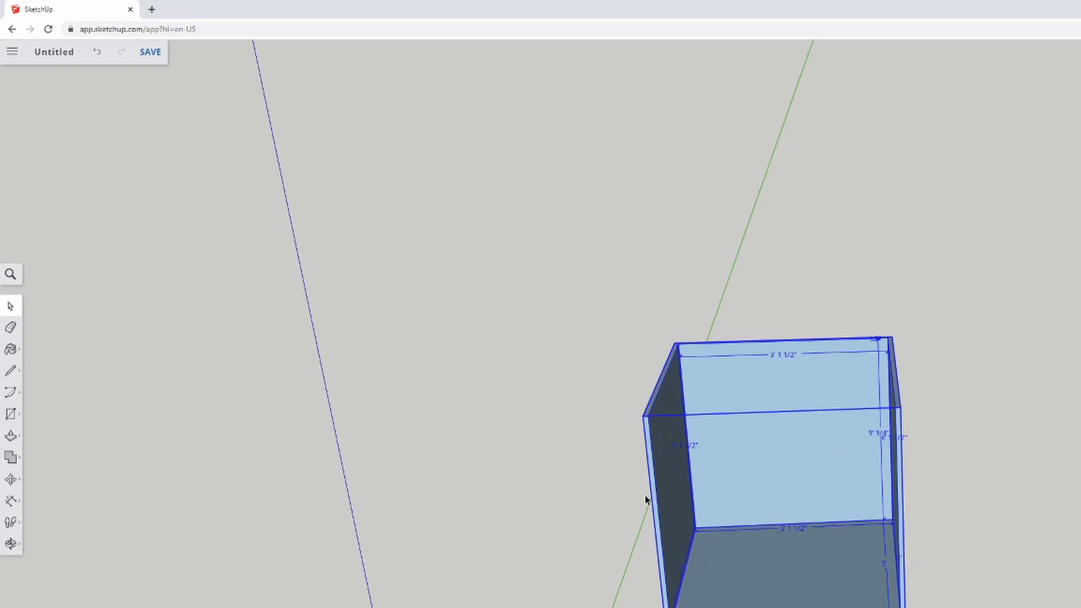
left_click(1006, 440)
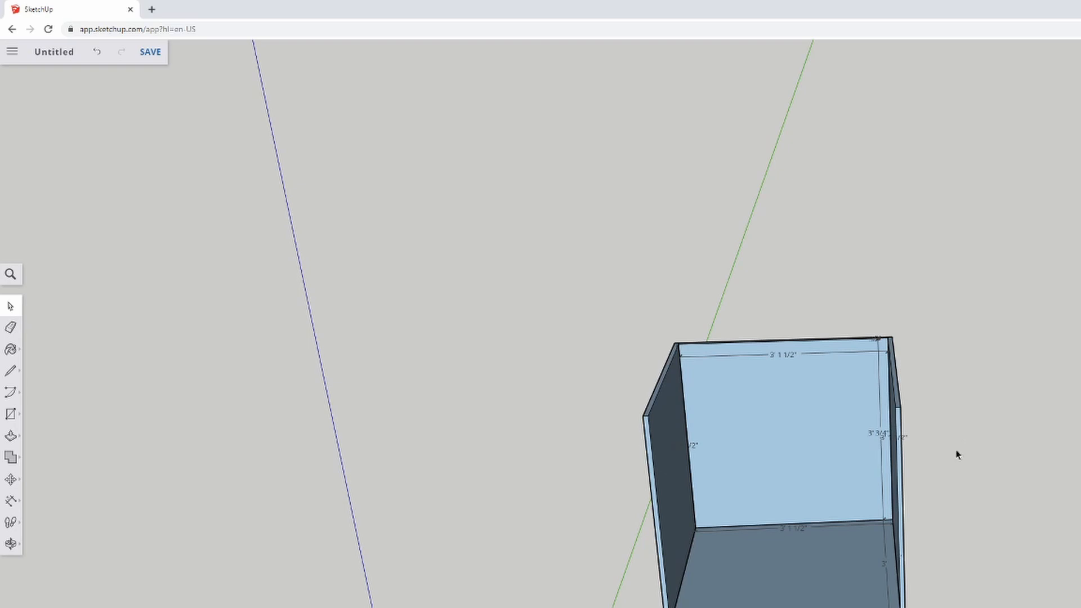
Inspect the grouped box from its open end and outer side, checking that it selects as one object.
scroll(811, 550, "up", 3)
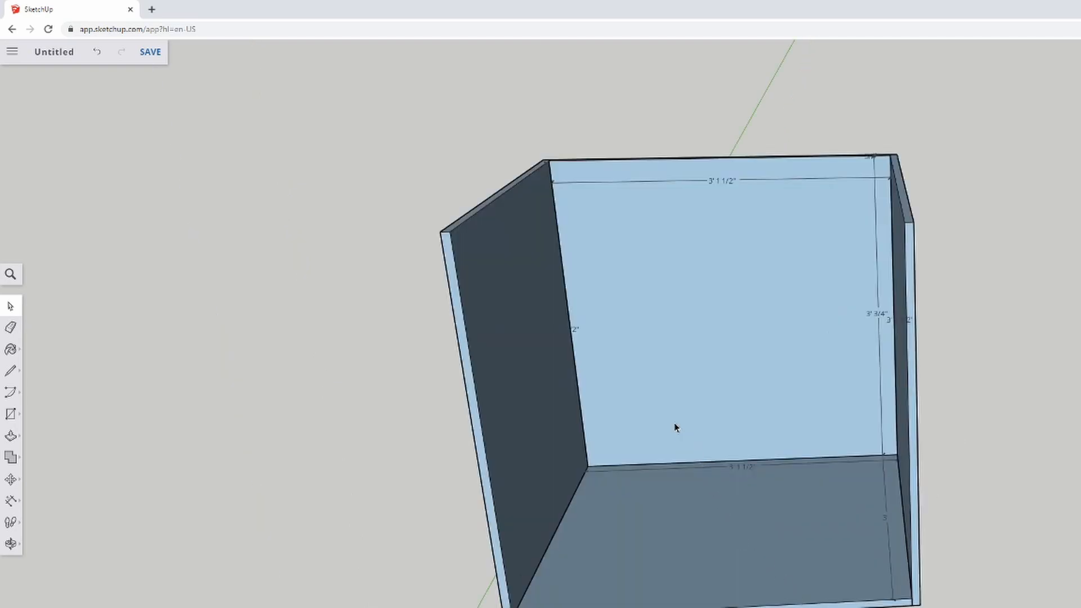
scroll(674, 425, "down", 3)
scroll(428, 355, "up", 2)
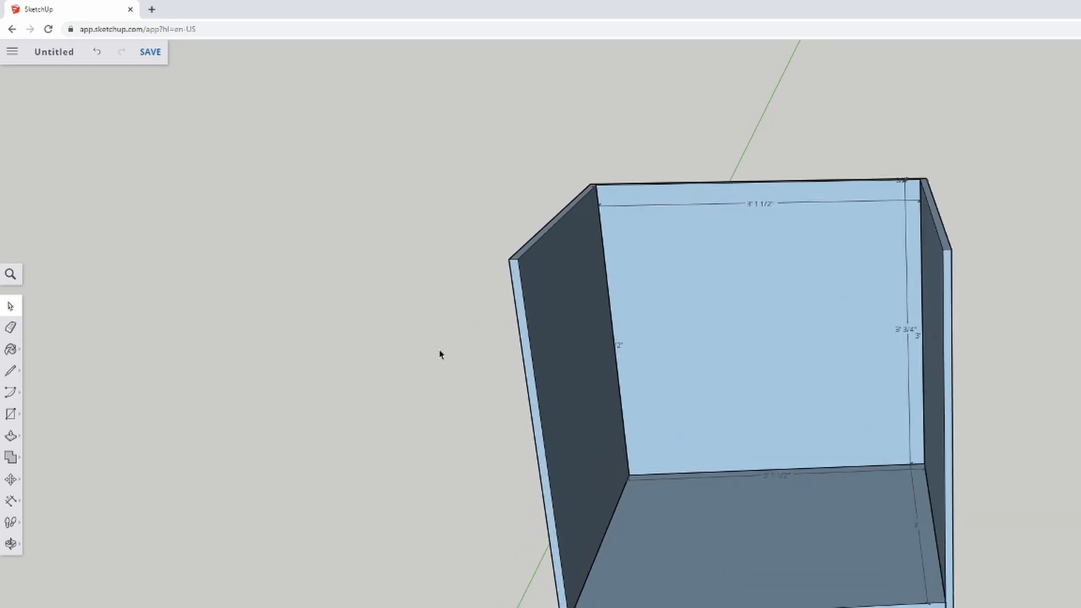
middle_click_drag(785, 331, 941, 195)
scroll(914, 343, "up", 2)
middle_click_drag(914, 344, 888, 594)
scroll(901, 593, "up", 3)
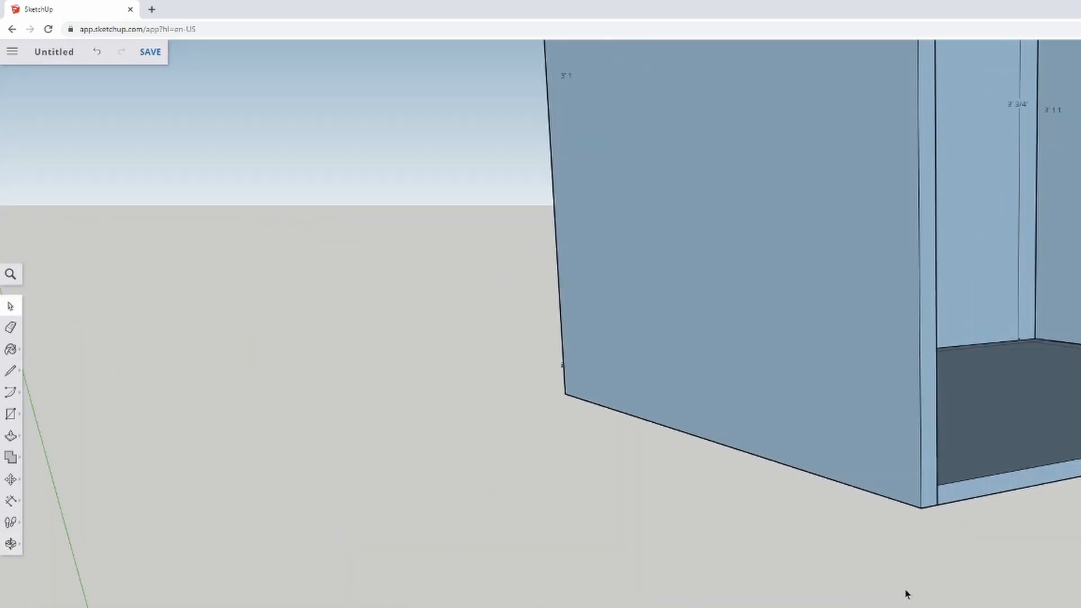
scroll(1037, 521, "down", 3)
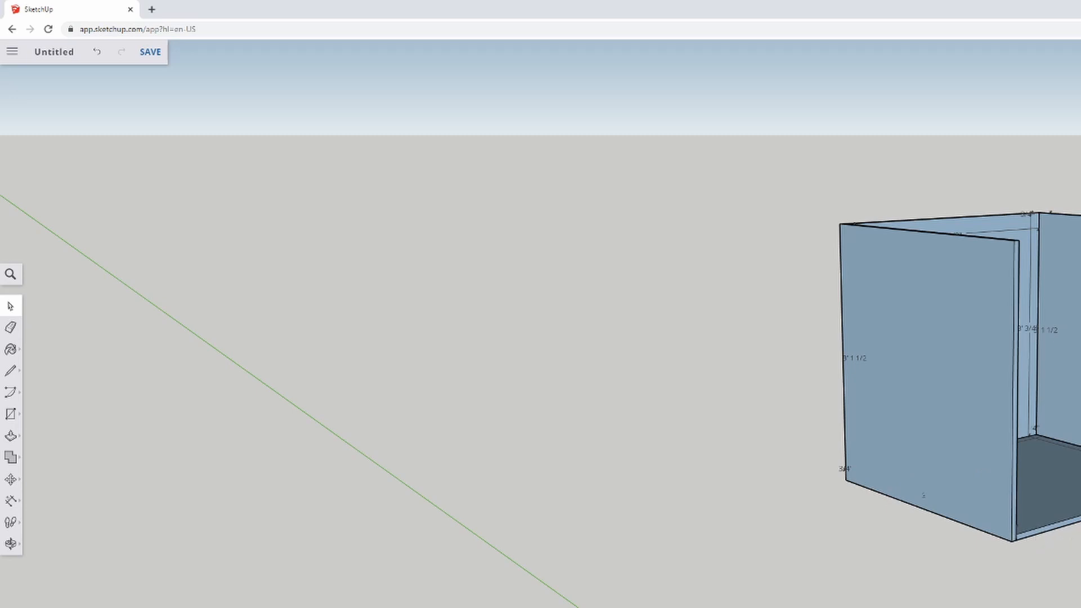
triple_click(948, 326)
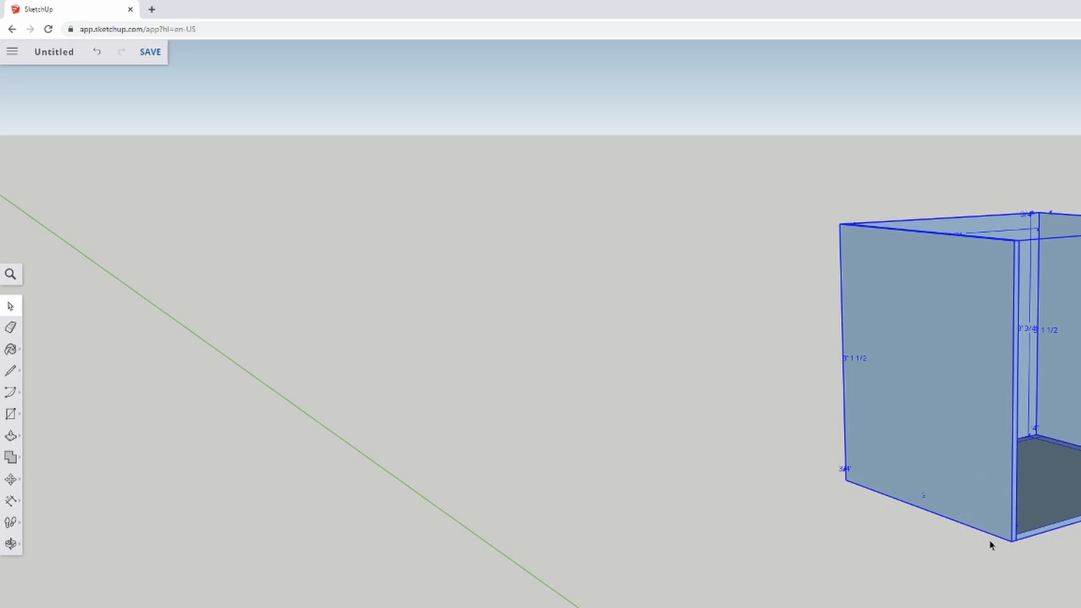
left_click(1077, 540)
Explode the group of the whole box back into its individual panels and clear the selection.
scroll(1077, 504, "up", 4)
middle_click_drag(684, 310, 695, 324)
triple_click(694, 323)
right_click(695, 326)
left_click(729, 471)
left_click(419, 544)
Move one side panel well away from the box along the red axis, and move the end panel clear of the bottom.
left_click(642, 362)
middle_click_drag(582, 504, 580, 586)
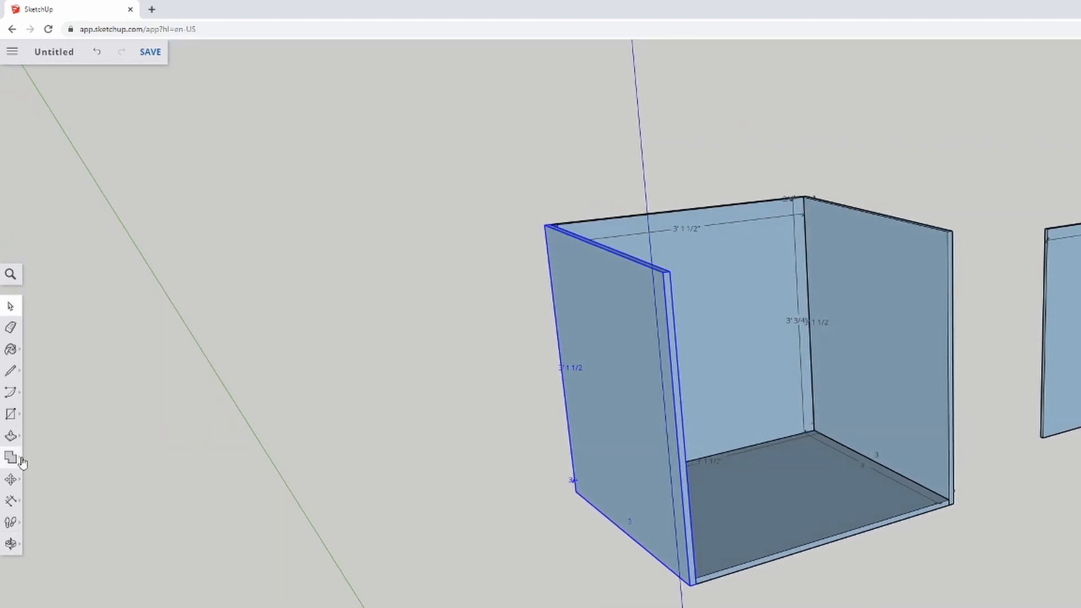
left_click(11, 481)
left_click(618, 394)
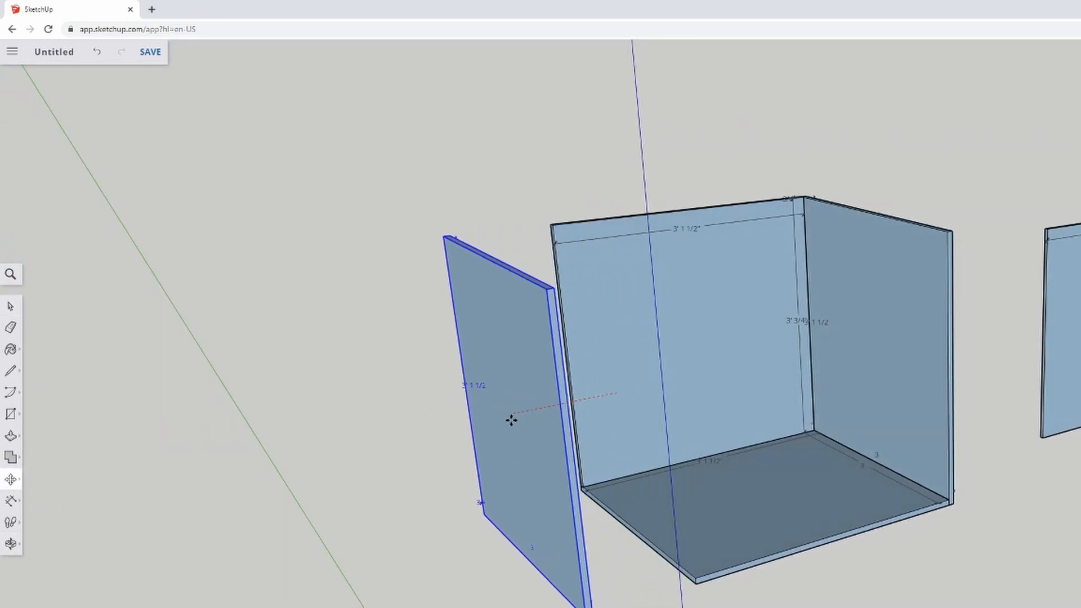
left_click(290, 455)
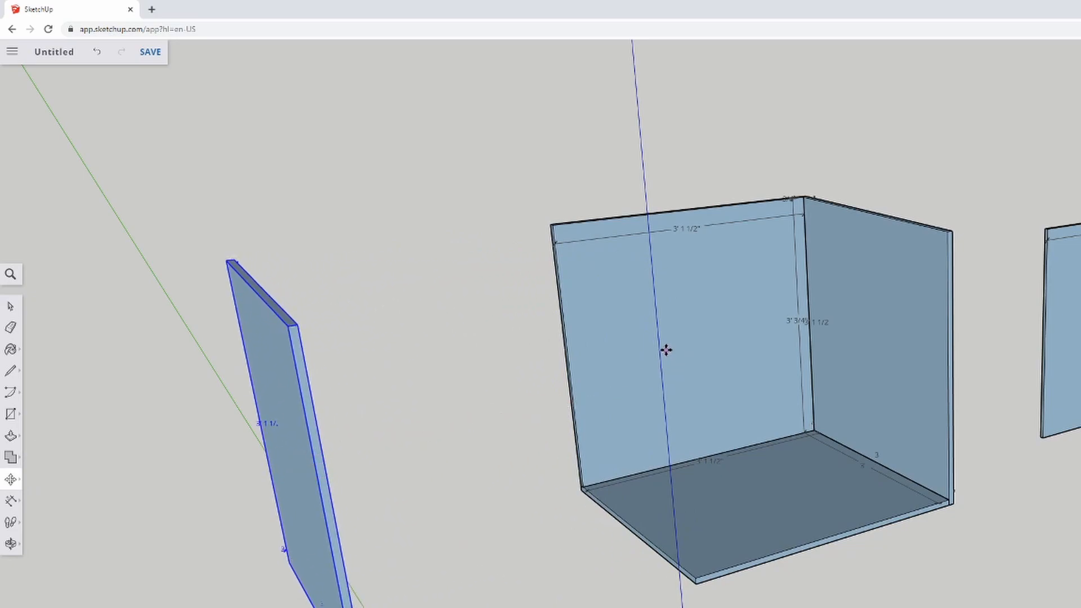
left_click(725, 335)
left_click(588, 277)
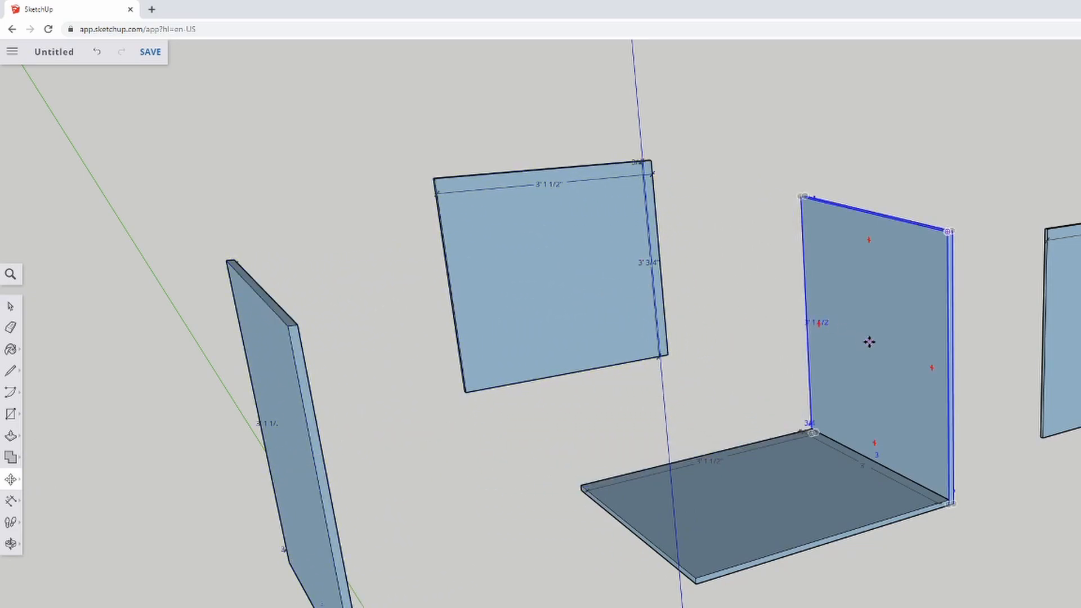
Move the remaining side panel off the bottom panel and back along the red axis until flush with the bottom's edge.
left_click(947, 350)
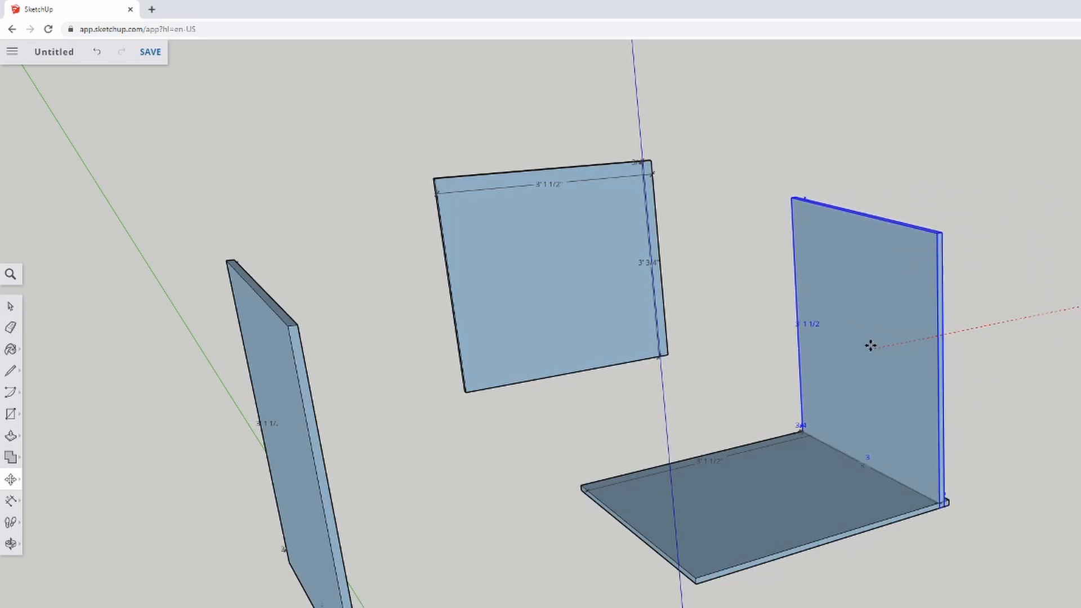
left_click(1004, 497)
left_click(1011, 486)
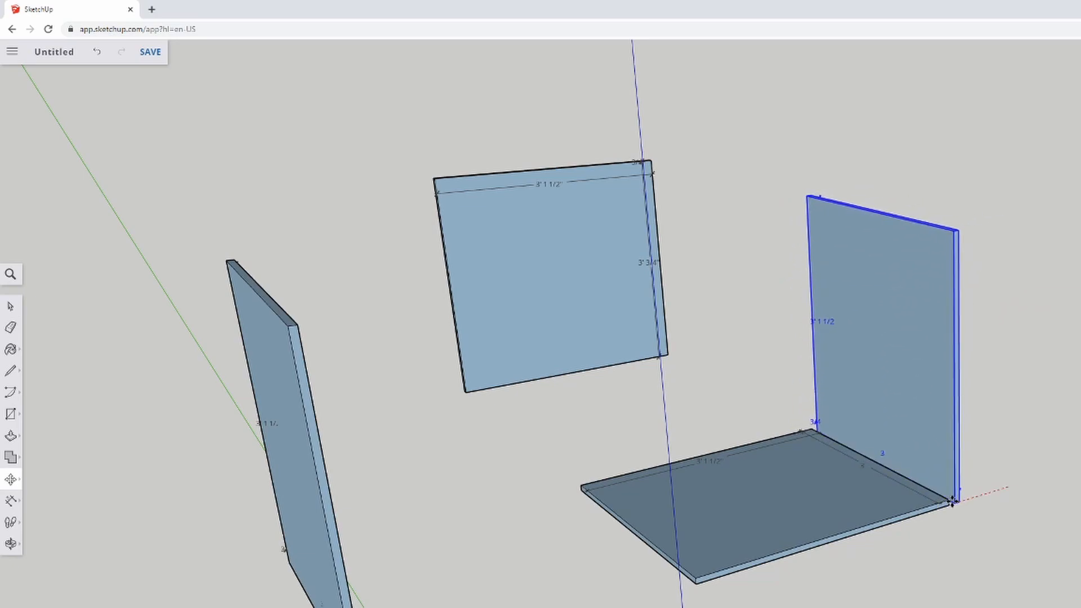
left_click(948, 500)
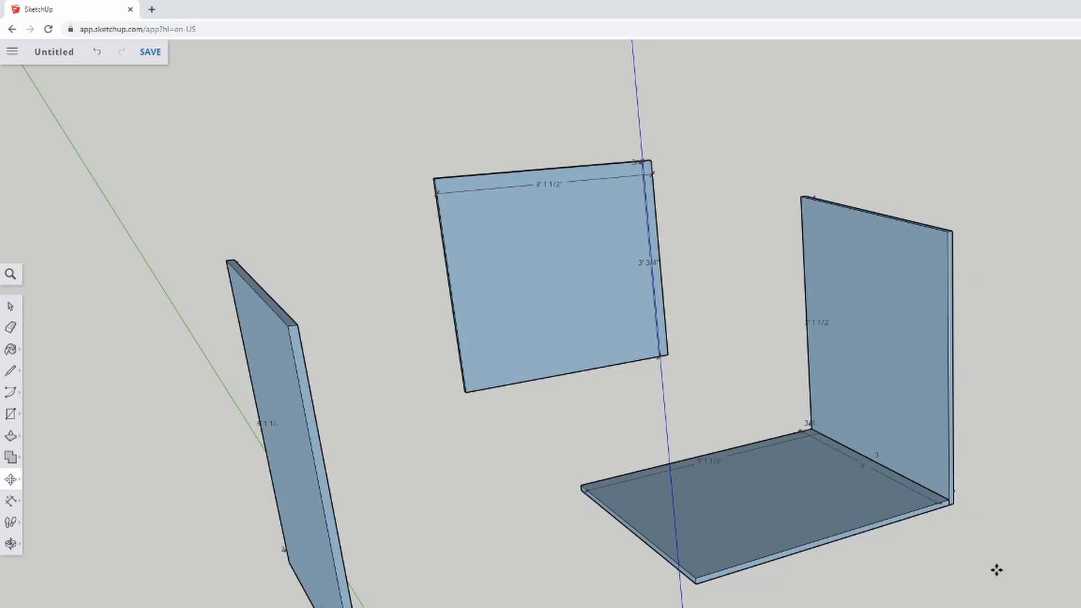
left_click(874, 363)
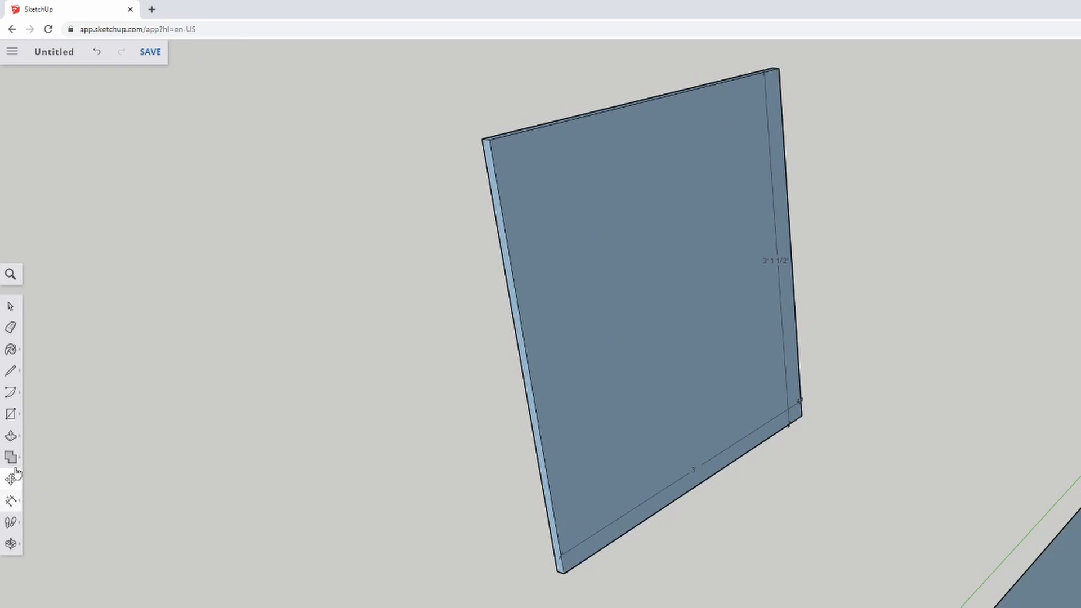
Draw the two lines of a small rectangular notch at the bottom corner of the side panel's inner face.
left_click(11, 370)
scroll(484, 589, "up", 3)
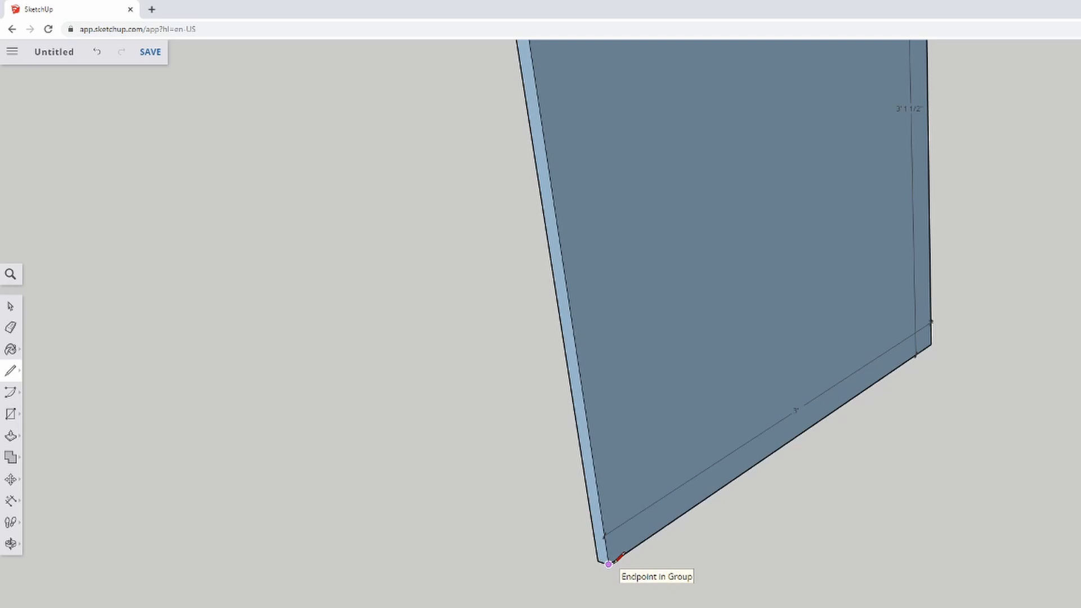
left_click(609, 564)
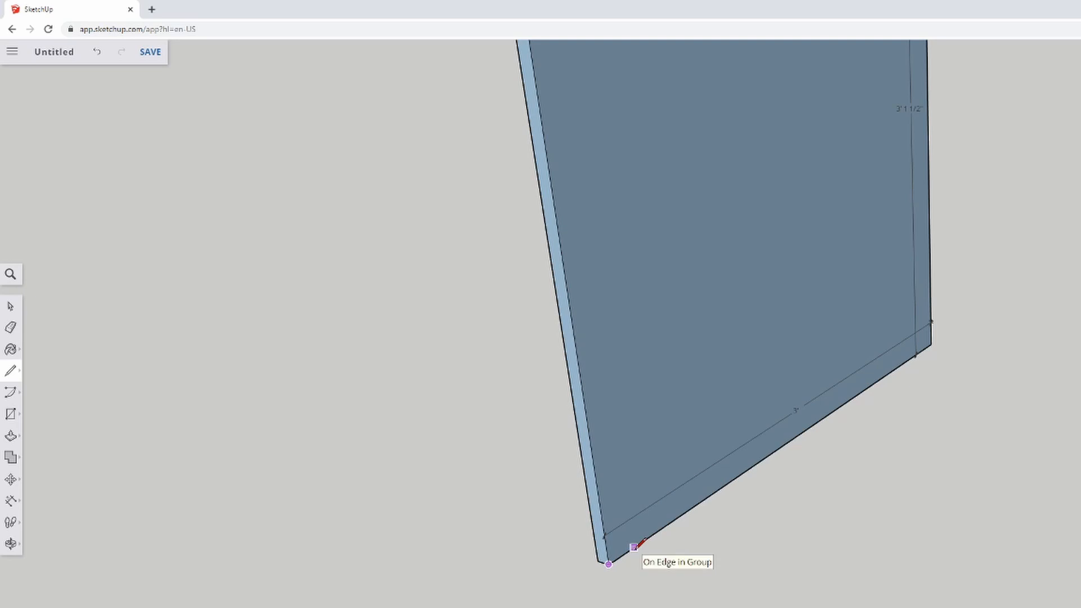
left_click(635, 547)
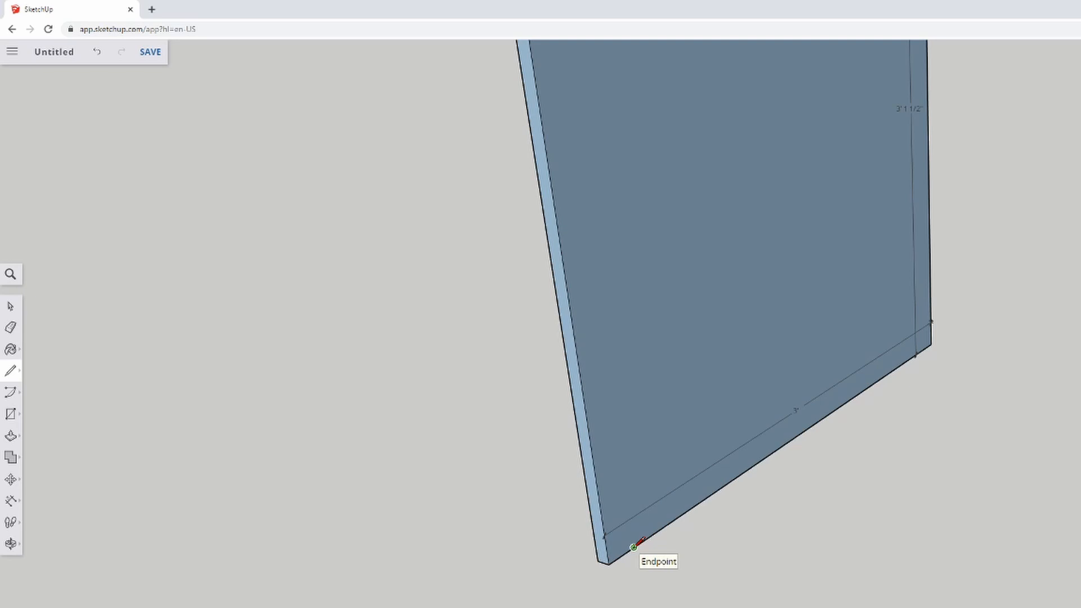
left_click(630, 516)
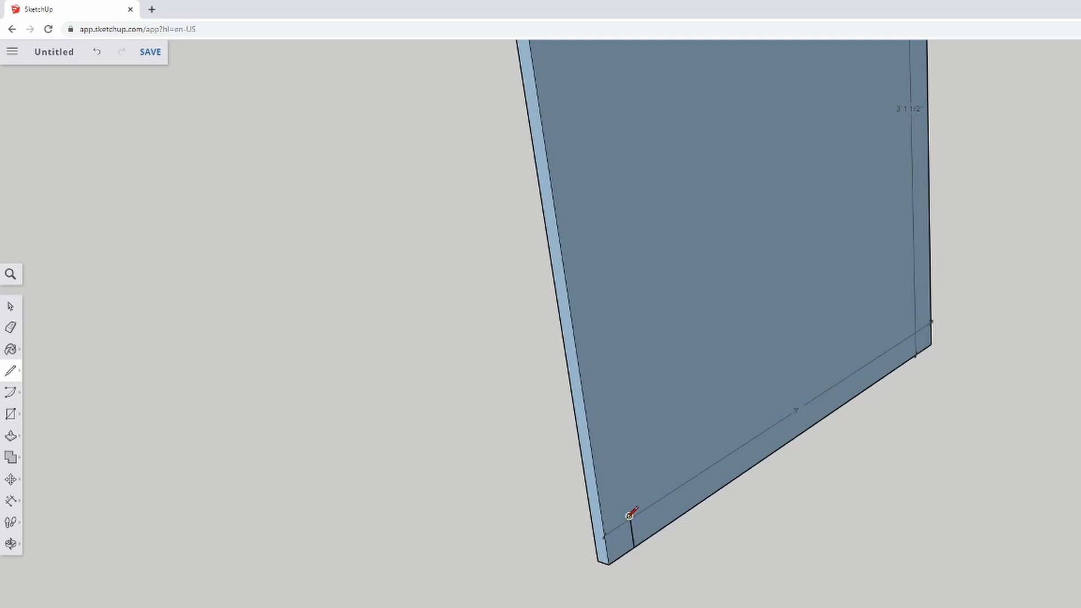
left_click(605, 533)
Continue the notch outline across the panel's side edge, its opposite face and its bottom edge.
scroll(572, 607, "up", 4)
middle_click_drag(681, 501, 726, 534)
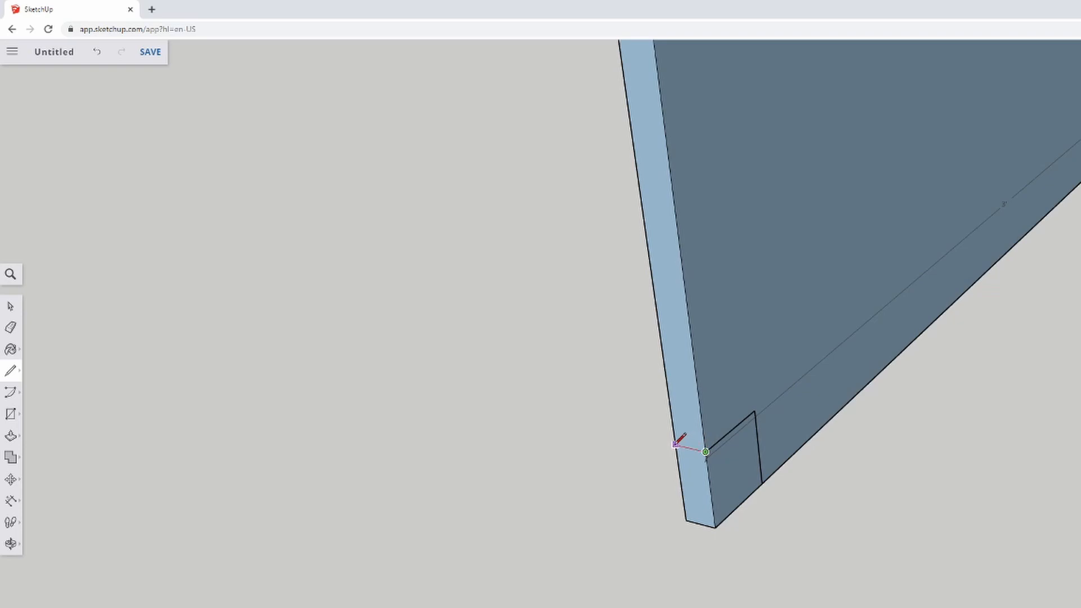
middle_click_drag(678, 439, 329, 183)
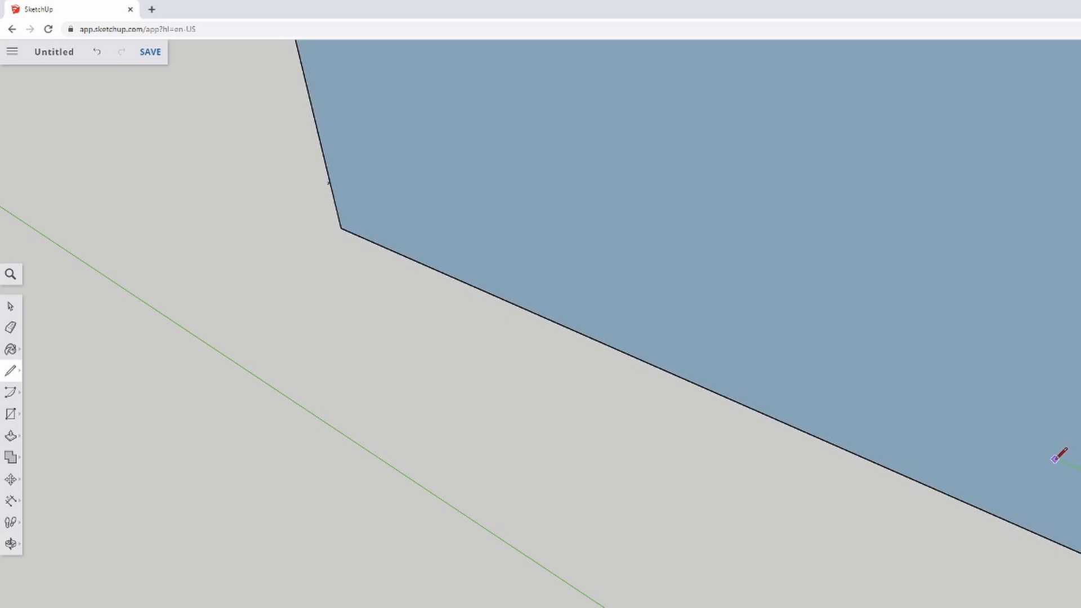
left_click(1043, 454)
left_click(1041, 534)
mouse_move(1070, 524)
middle_mouse_down()
mouse_move(1038, 218)
mouse_move(845, 133)
middle_mouse_up()
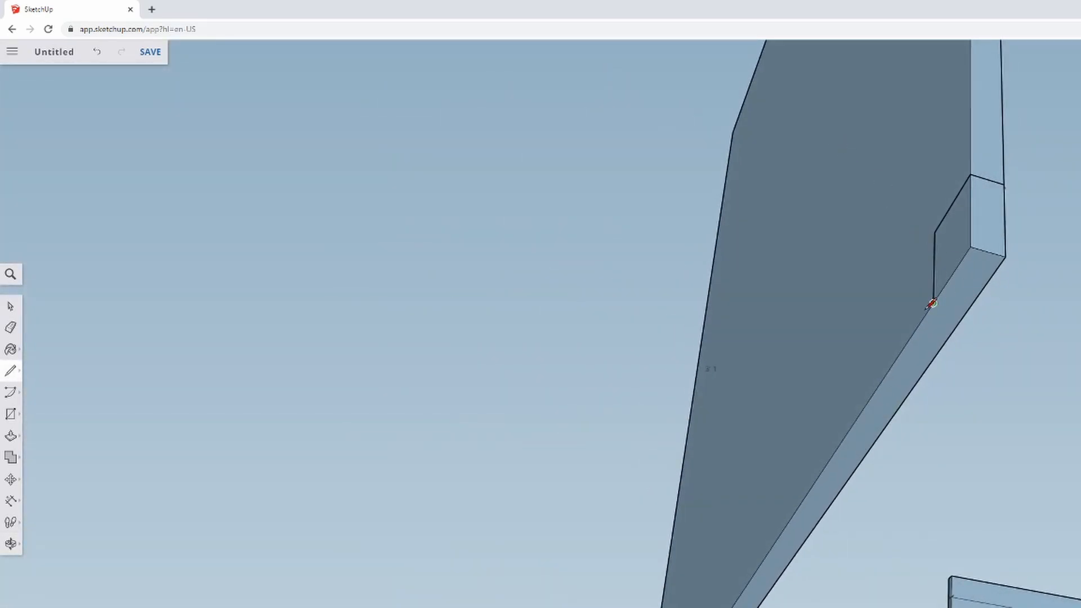
left_click(966, 312)
Explode the side panel's group so the notch lines merge with its faces, and clear the selection.
left_click(10, 305)
middle_click_drag(533, 394, 741, 505)
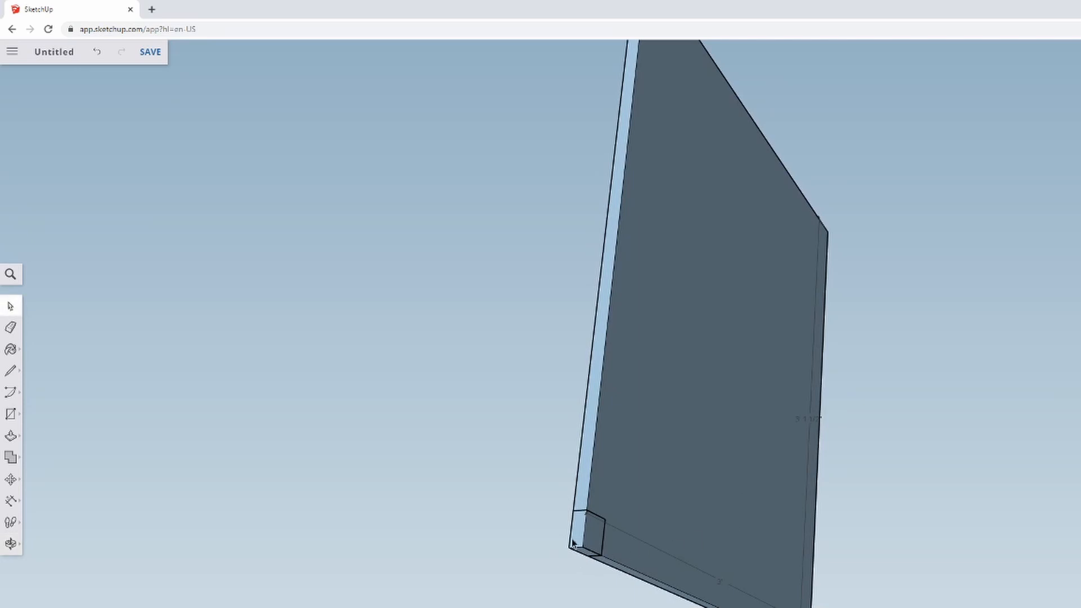
middle_click_drag(565, 597, 1059, 569)
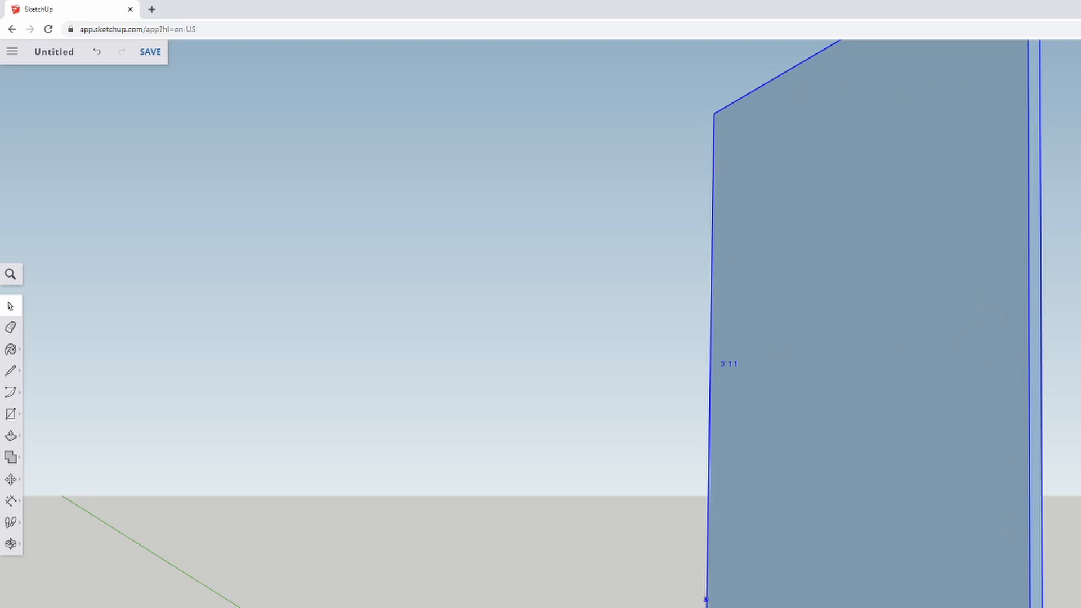
right_click(893, 395)
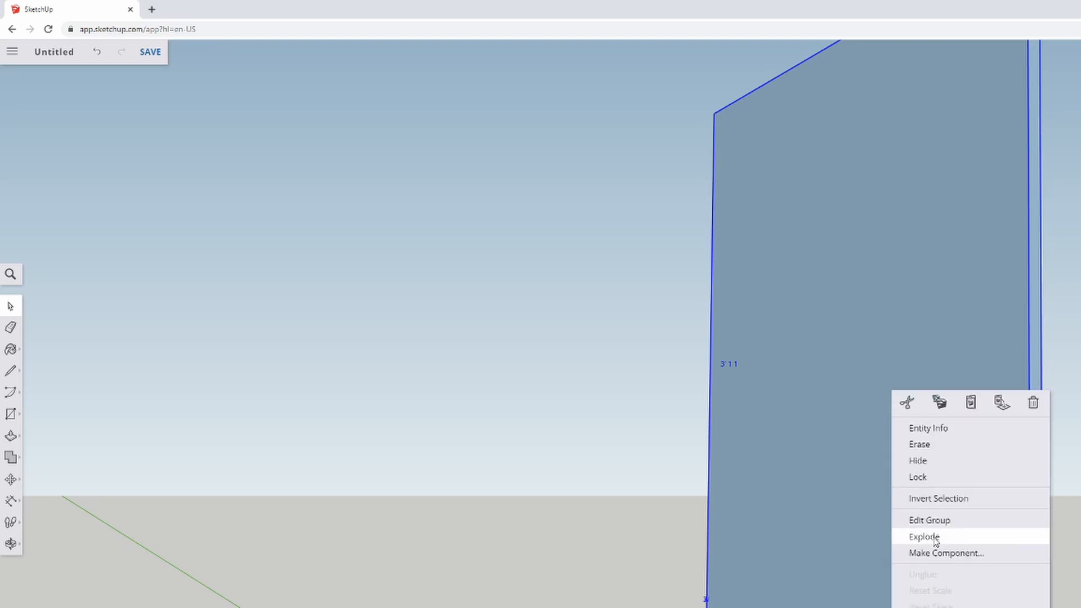
left_click(937, 538)
left_click(1077, 597)
left_click(980, 355)
left_click(1076, 586)
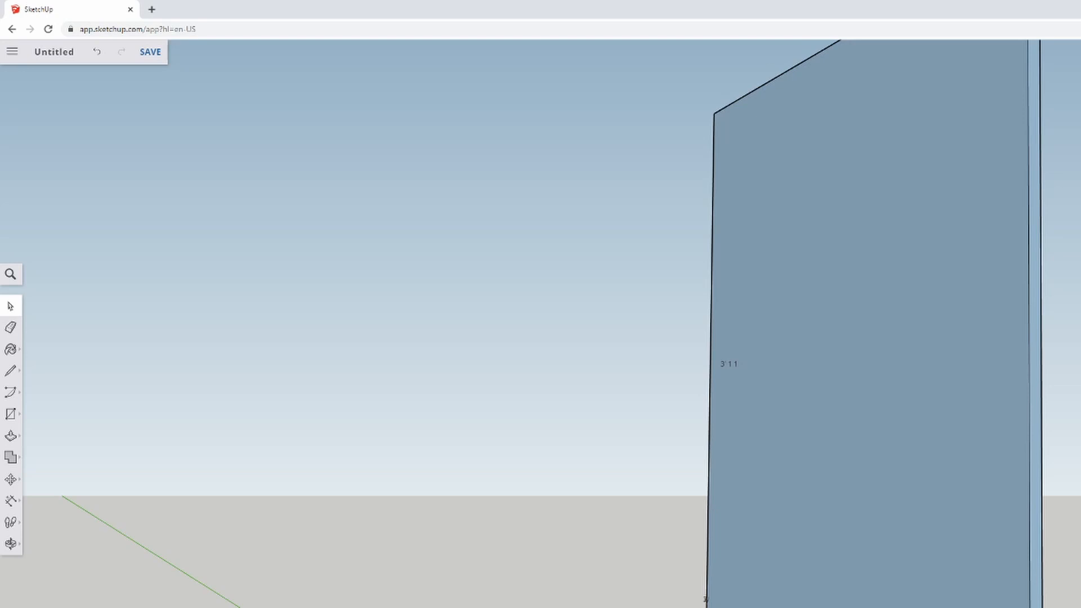
left_click(981, 360)
left_click(1063, 361)
Erase the outer edges of the marked corner block to cut the notch out of the side panel.
middle_click_drag(1014, 360, 631, 315)
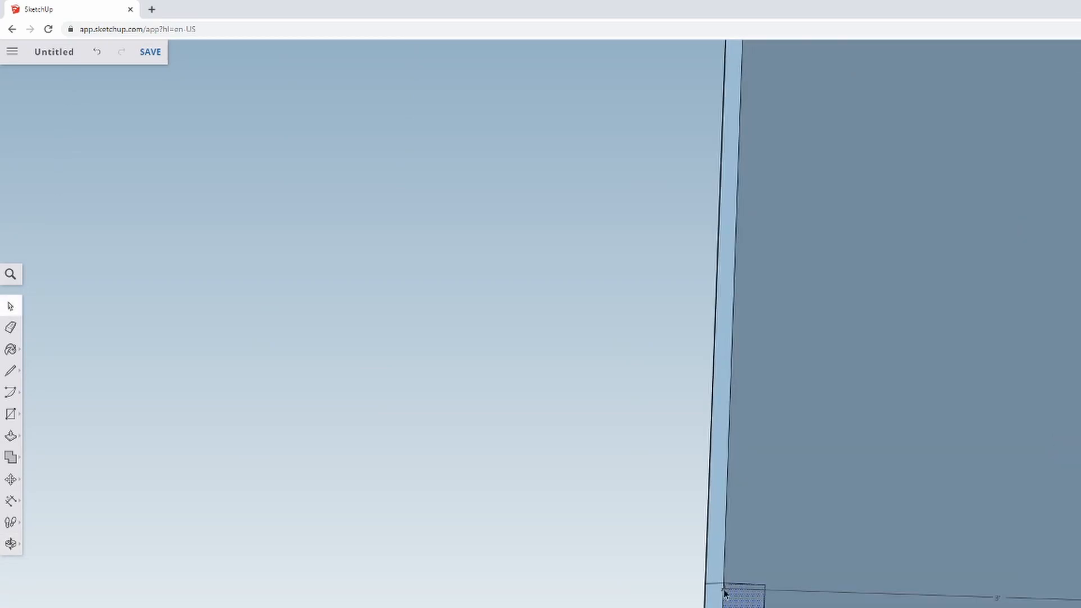
left_click(782, 523)
left_click(721, 606)
scroll(721, 606, "up", 5)
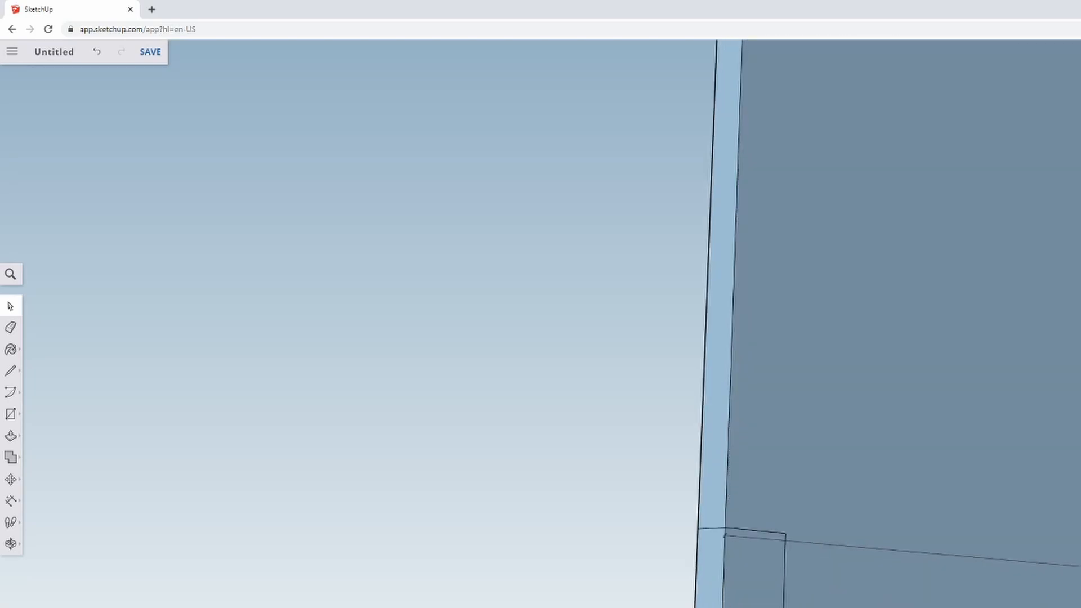
middle_click_drag(721, 606, 721, 606)
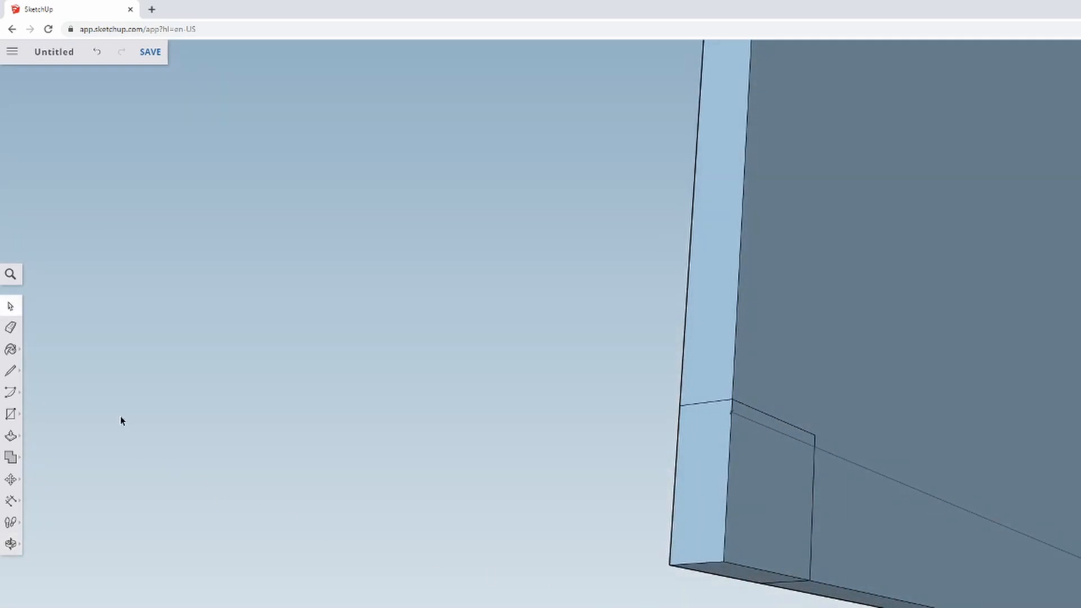
left_click(11, 327)
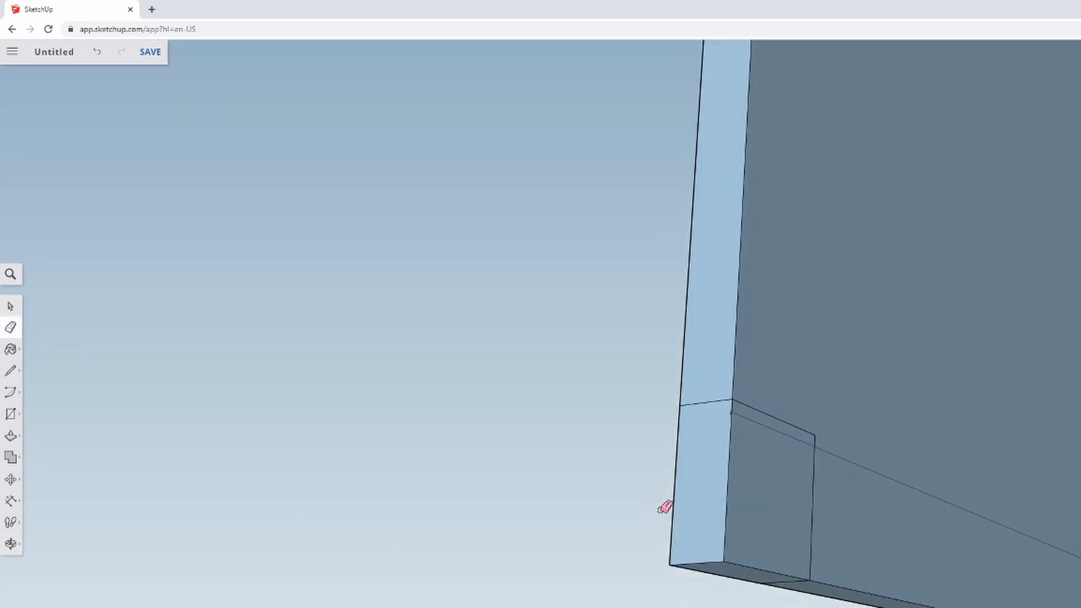
mouse_move(726, 530)
left_mouse_down()
mouse_move(743, 562)
mouse_move(732, 572)
mouse_move(666, 540)
left_mouse_up()
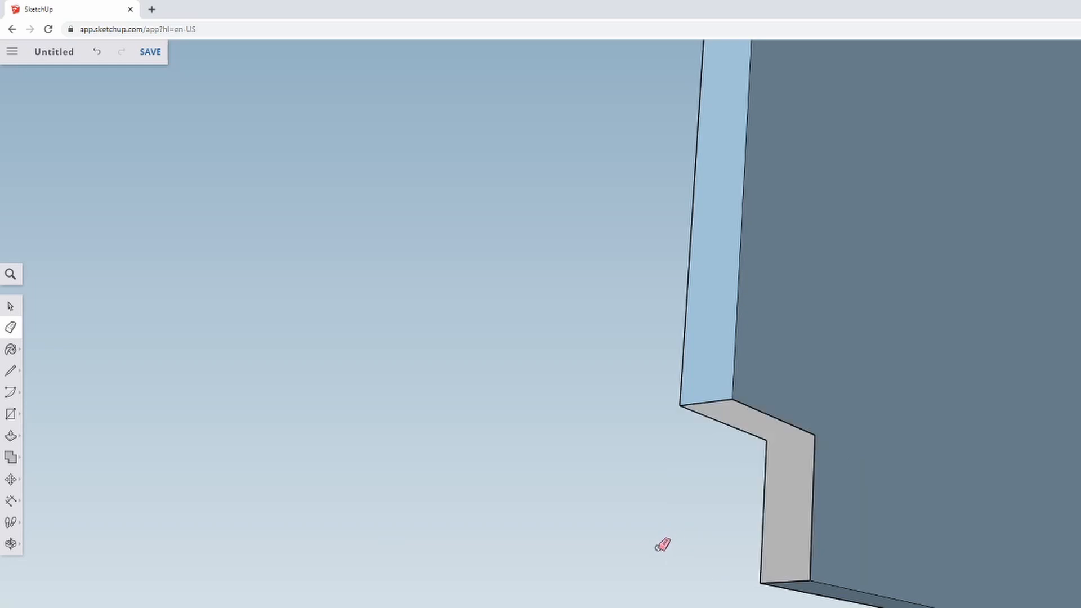
Draw a line across the thickness at the notch's inside corner to close its two open faces.
left_click(10, 370)
left_click(44, 358)
mouse_move(582, 579)
middle_mouse_down()
mouse_move(667, 438)
mouse_move(813, 319)
mouse_move(903, 307)
mouse_move(818, 321)
mouse_move(640, 384)
mouse_move(580, 463)
mouse_move(570, 502)
middle_mouse_up()
scroll(574, 498, "up", 2)
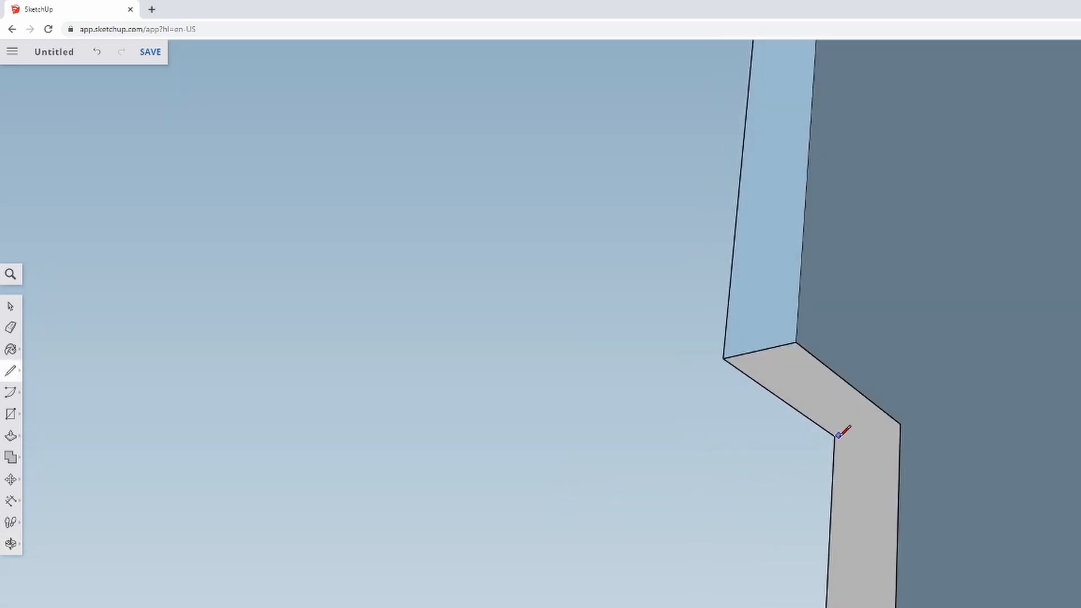
left_click(834, 435)
left_click(900, 424)
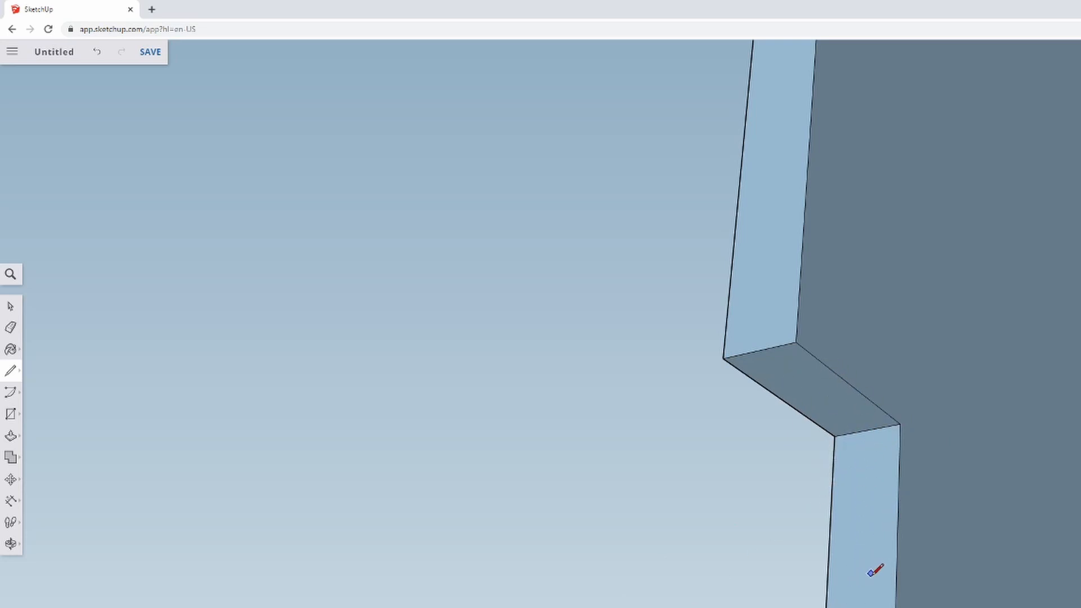
Dimension the width of the notched side panel along its top edge.
left_click(9, 311)
middle_click_drag(391, 530, 420, 602)
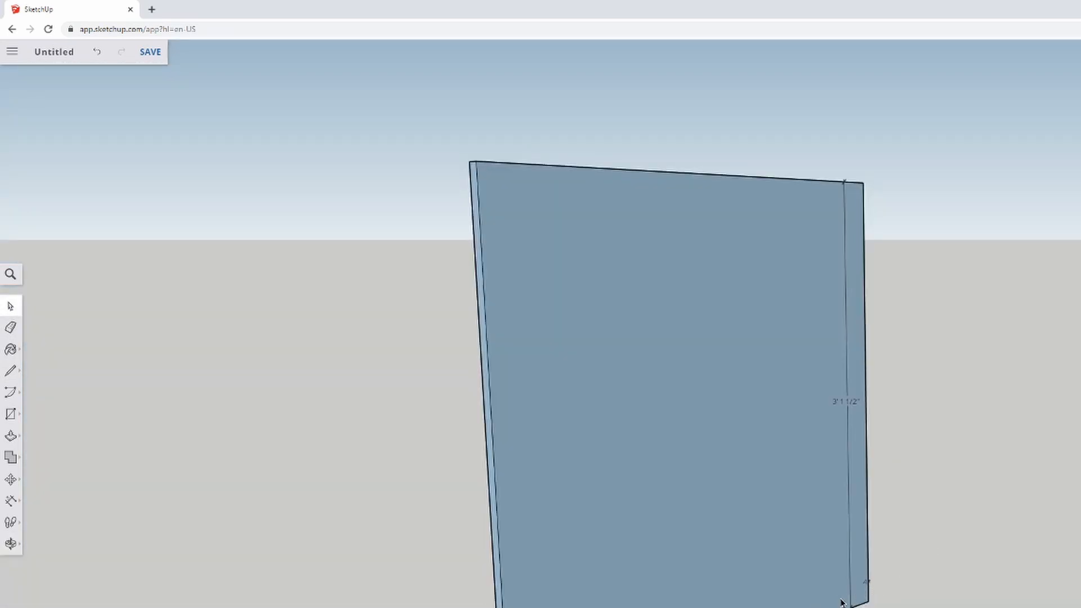
left_click(12, 500)
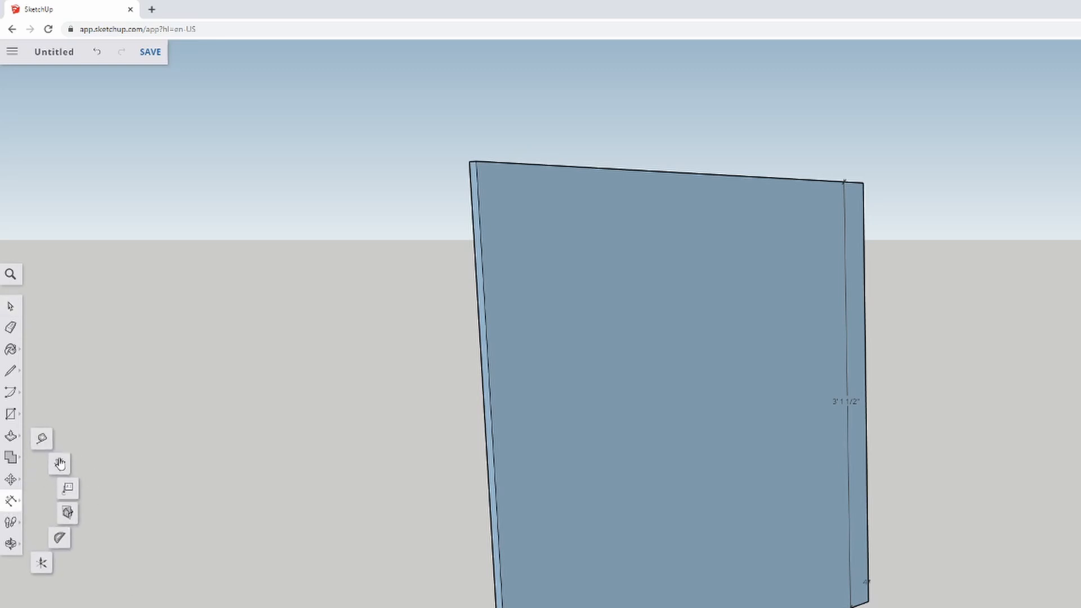
left_click(476, 161)
left_click(863, 183)
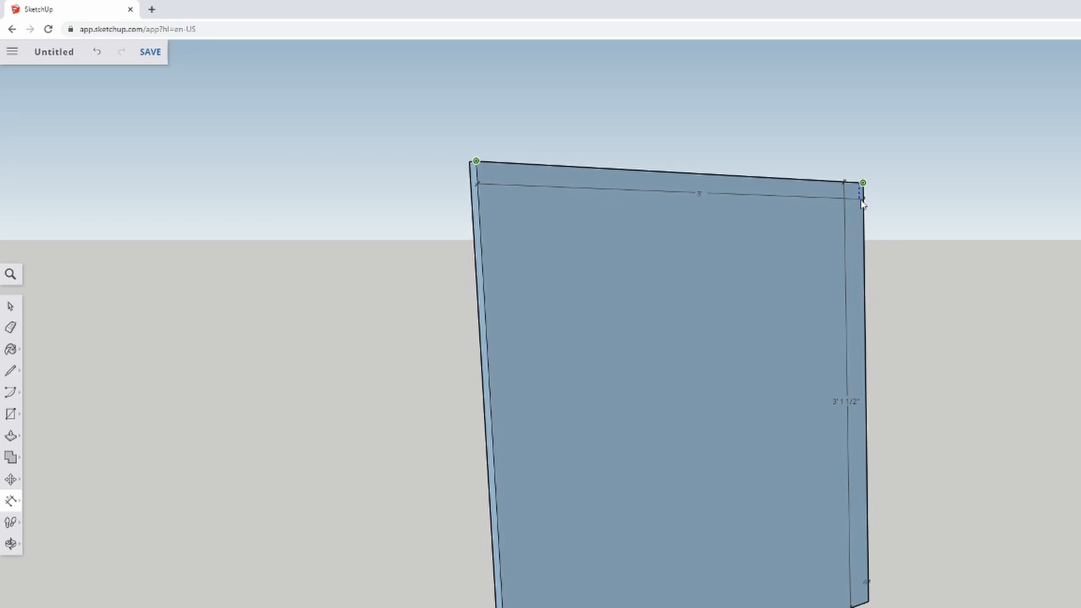
left_click(863, 203)
scroll(670, 385, "down", 2)
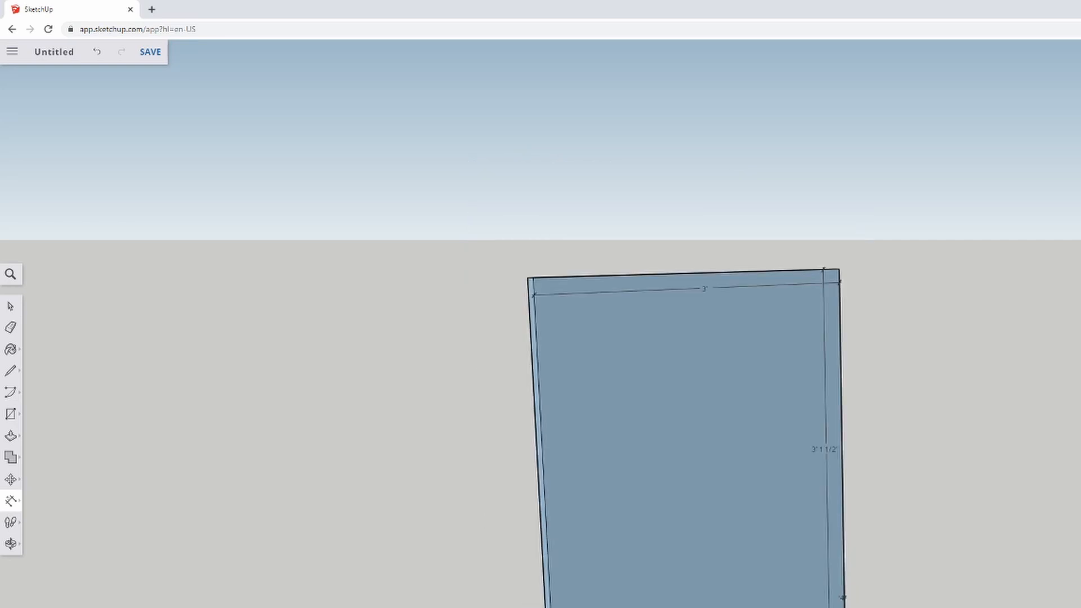
Dimension the horizontal and vertical edges of the notch in the side panel's corner.
scroll(614, 602, "up", 7)
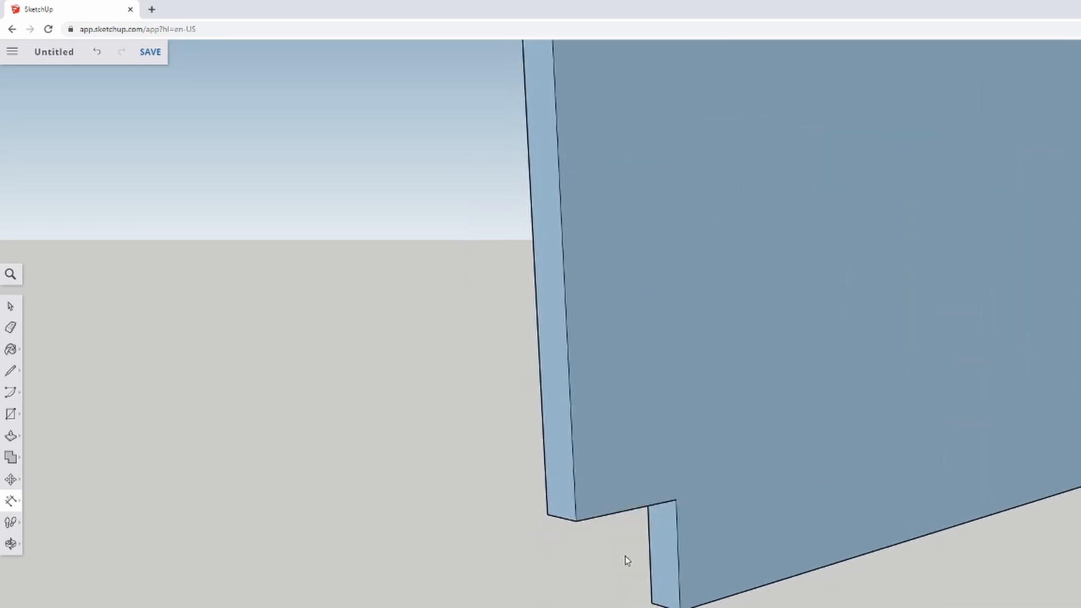
left_click(575, 521)
left_click(676, 500)
left_click(677, 468)
left_click(677, 500)
left_click(678, 601)
scroll(777, 603, "down", 5)
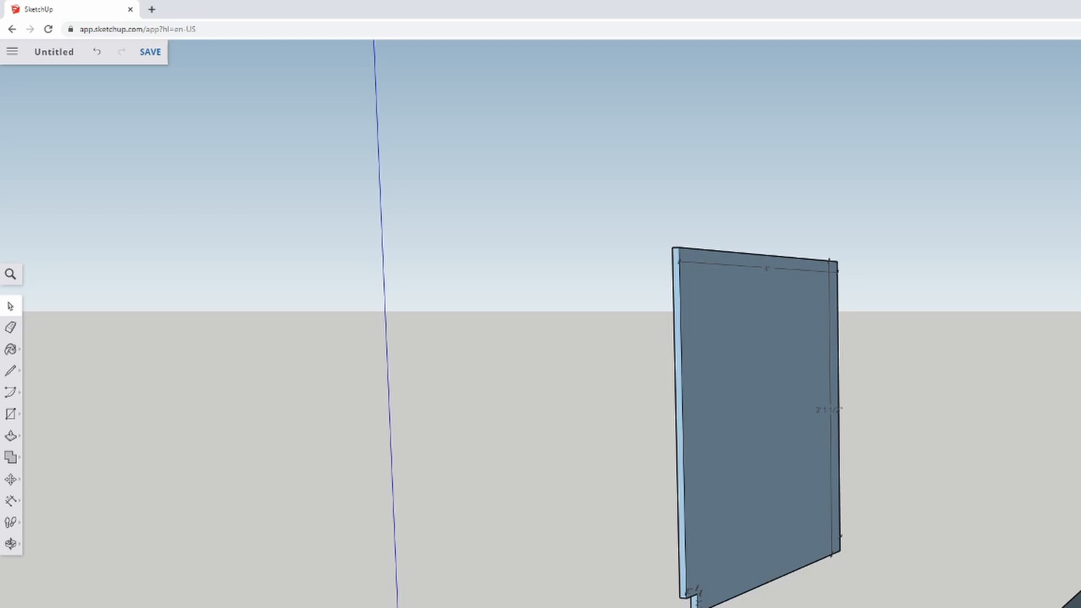
Move the bottom panel against the notched side panel above the cutout and inspect the fit from below.
left_click(10, 479)
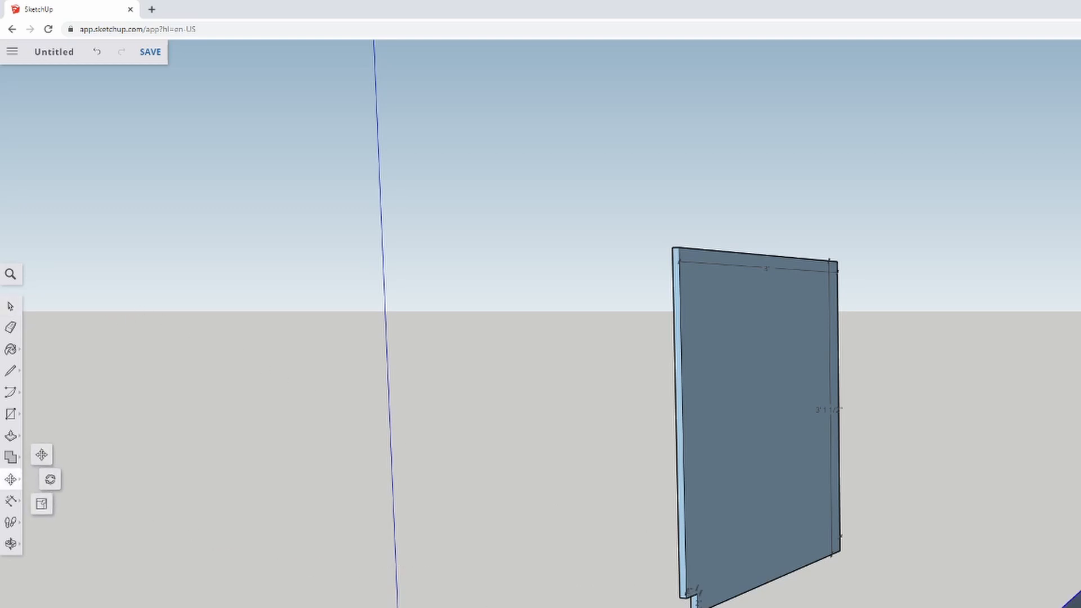
left_click(797, 562)
scroll(797, 562, "up", 5)
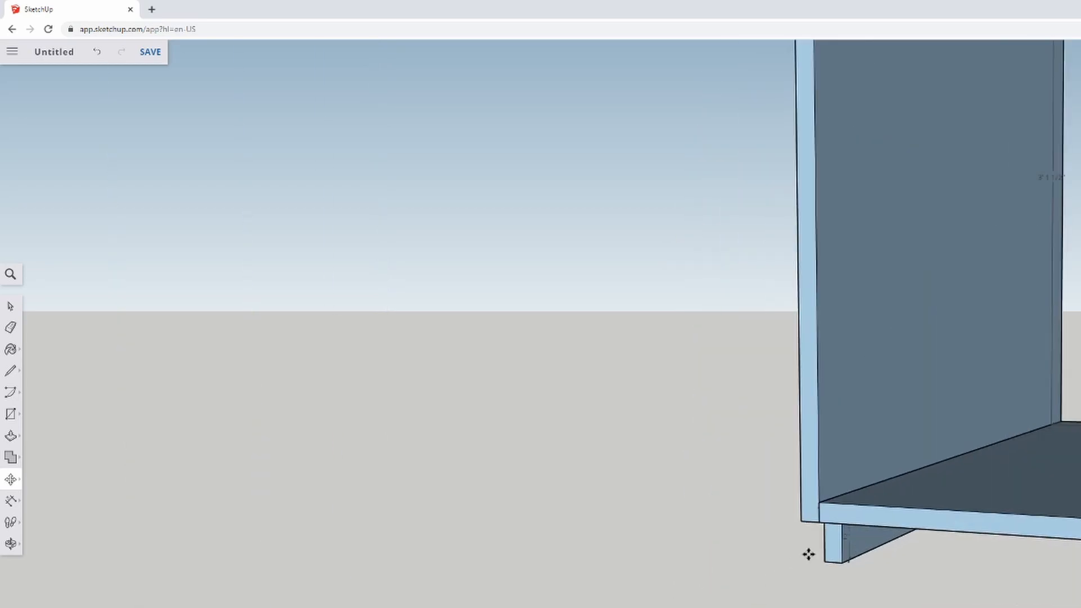
middle_click_drag(801, 567, 983, 414)
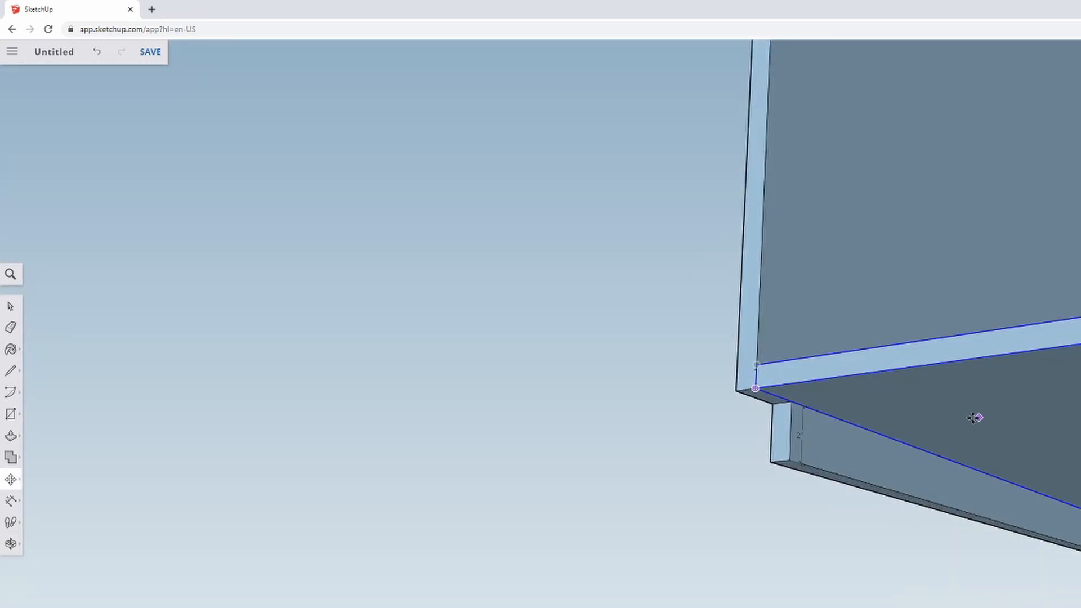
middle_click_drag(888, 572, 894, 607)
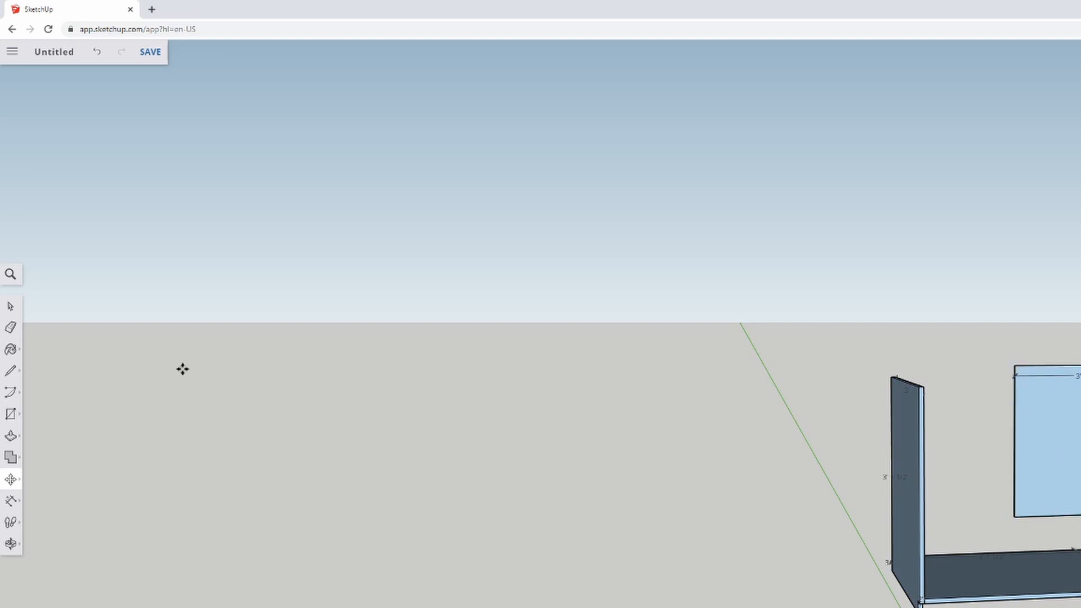
Move the bottom panel back away from the notched side panel.
left_click(11, 307)
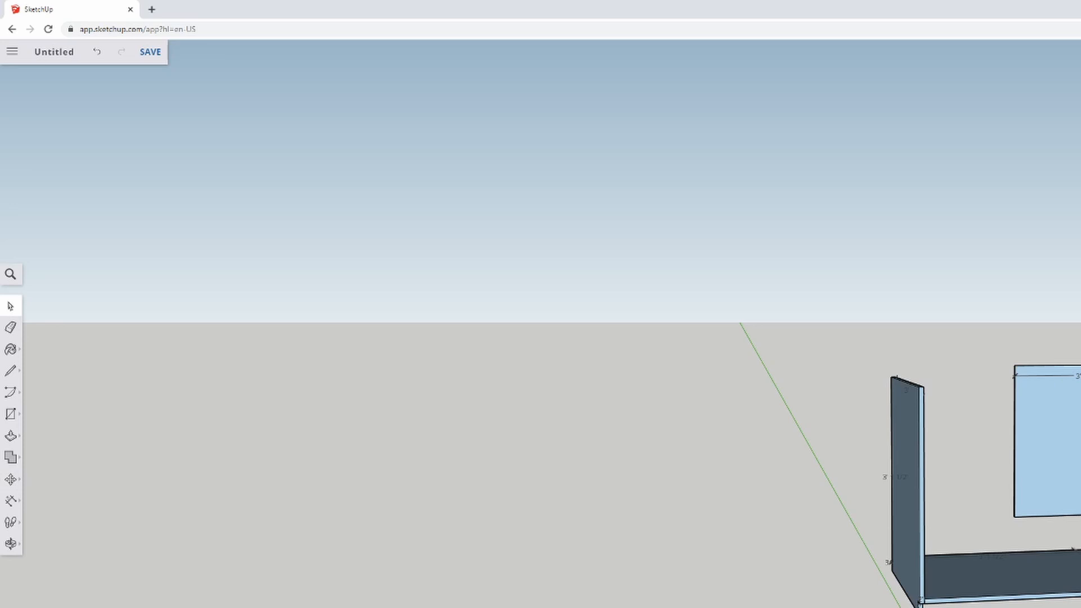
middle_click_drag(1025, 557, 789, 332)
left_click(773, 382)
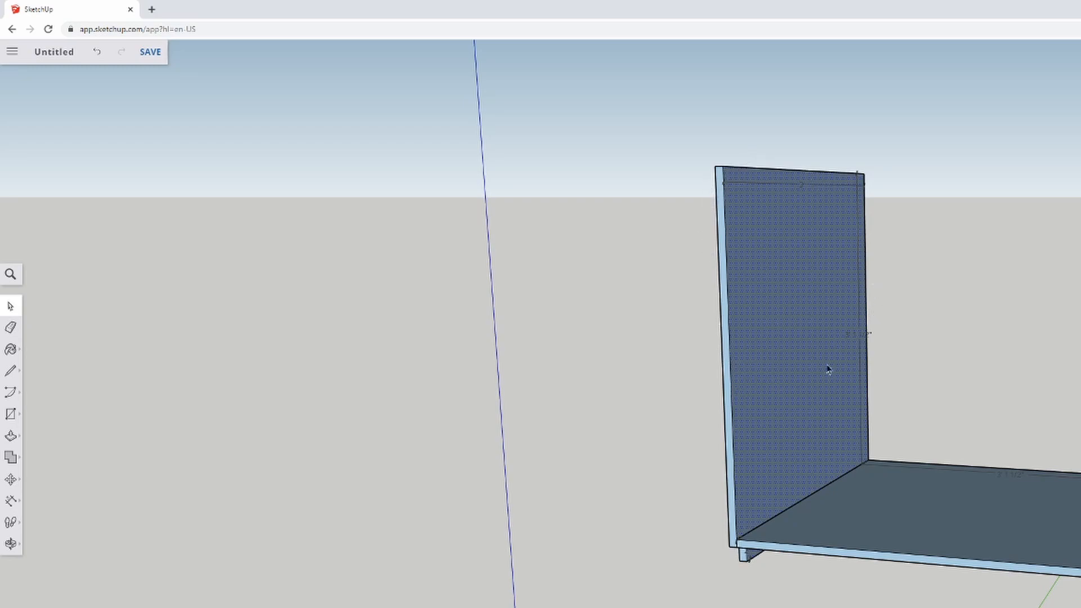
left_click(933, 508)
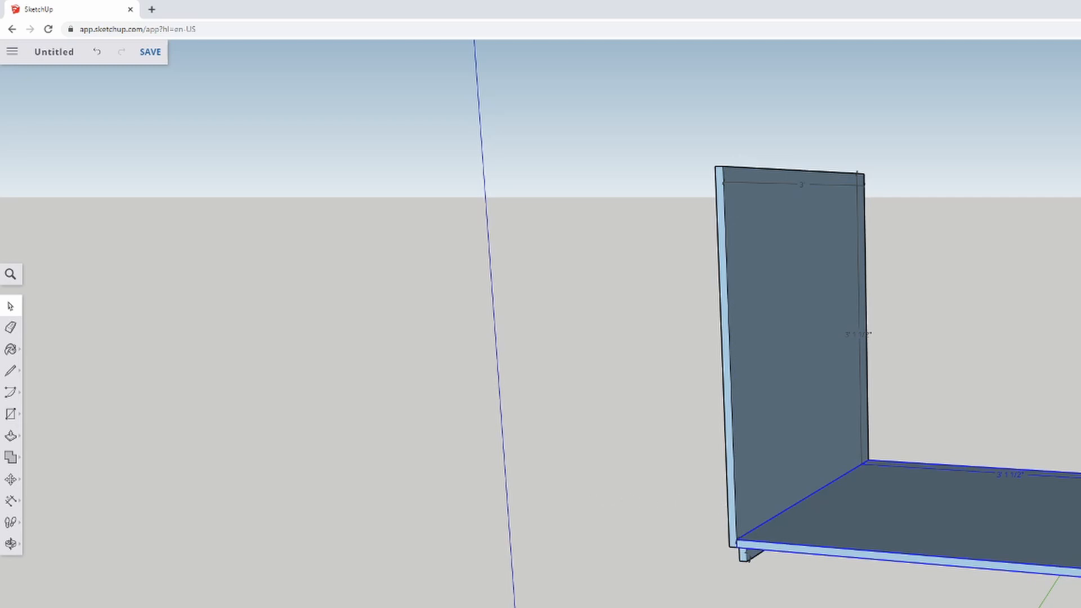
left_click(10, 479)
left_click(953, 499)
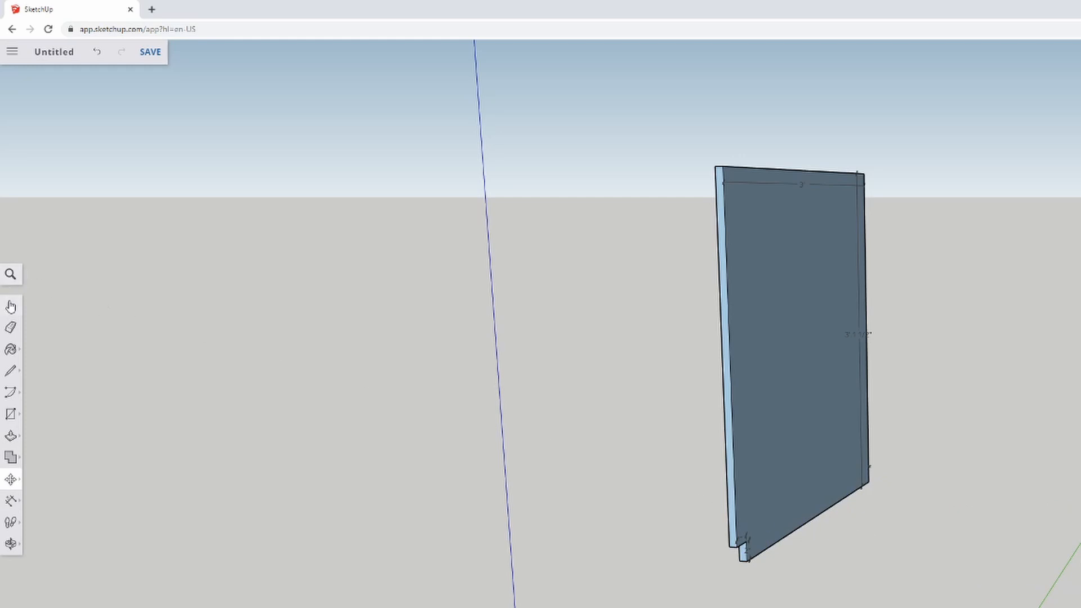
Select the entire notched side panel with its dimensions, make it a group and clear the selection.
key("ctrl+a")
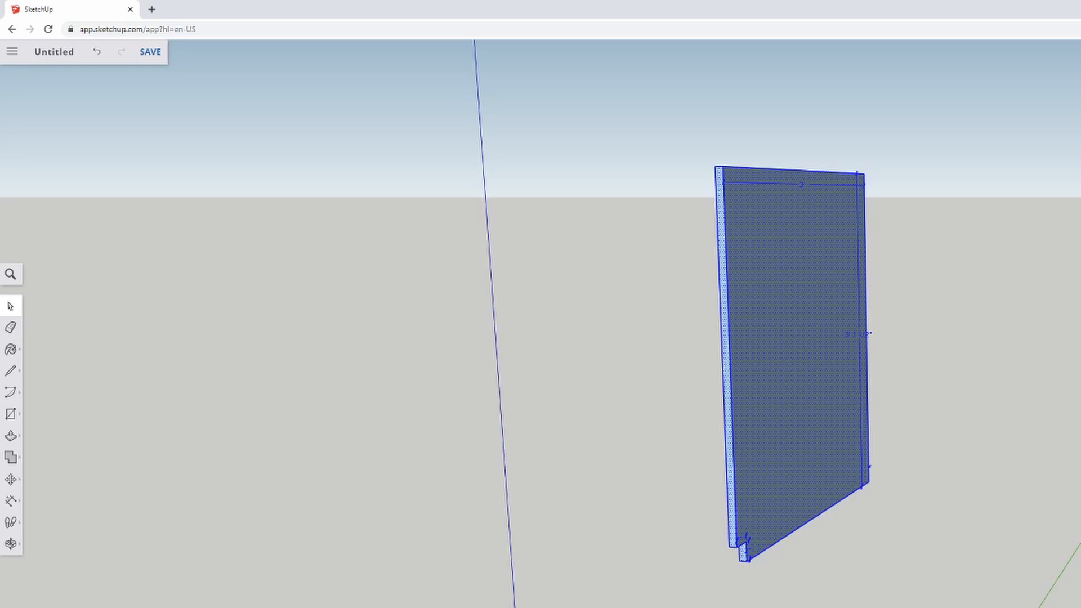
middle_click_drag(675, 585, 590, 574)
right_click(684, 321)
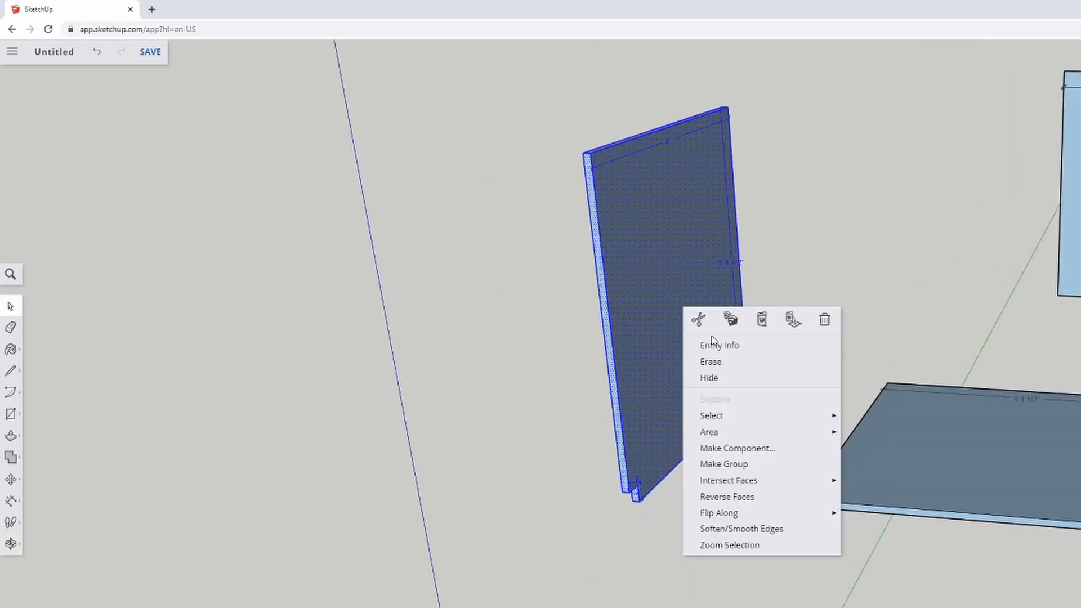
left_click(735, 466)
left_click(694, 486)
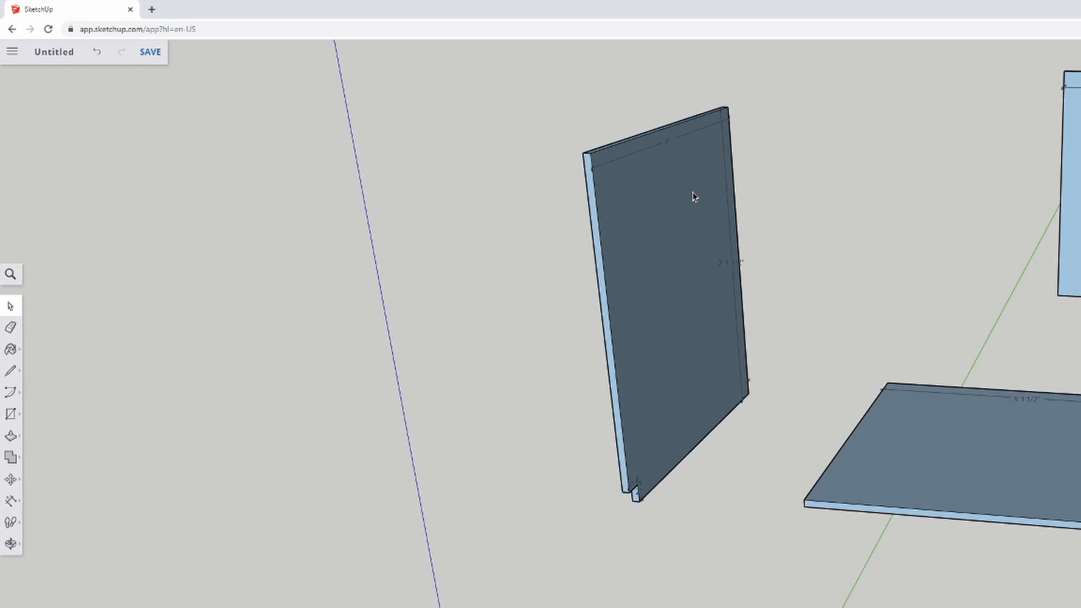
Move the bottom panel against the notched side panel, with its lower front corner at the top of the notch, and clear the selection.
left_click(952, 469)
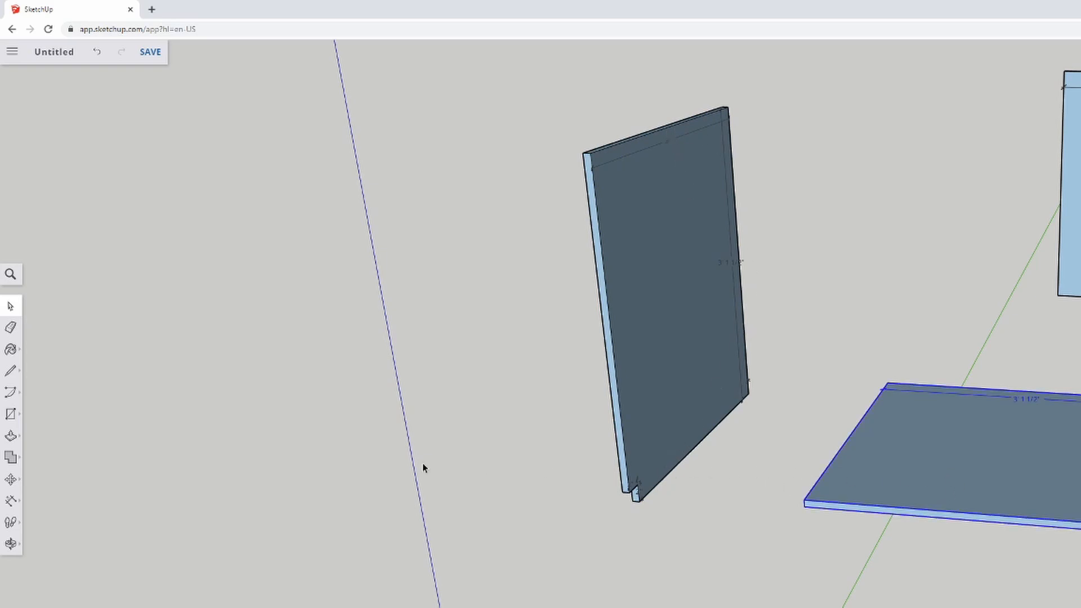
left_click(12, 482)
scroll(719, 536, "up", 4)
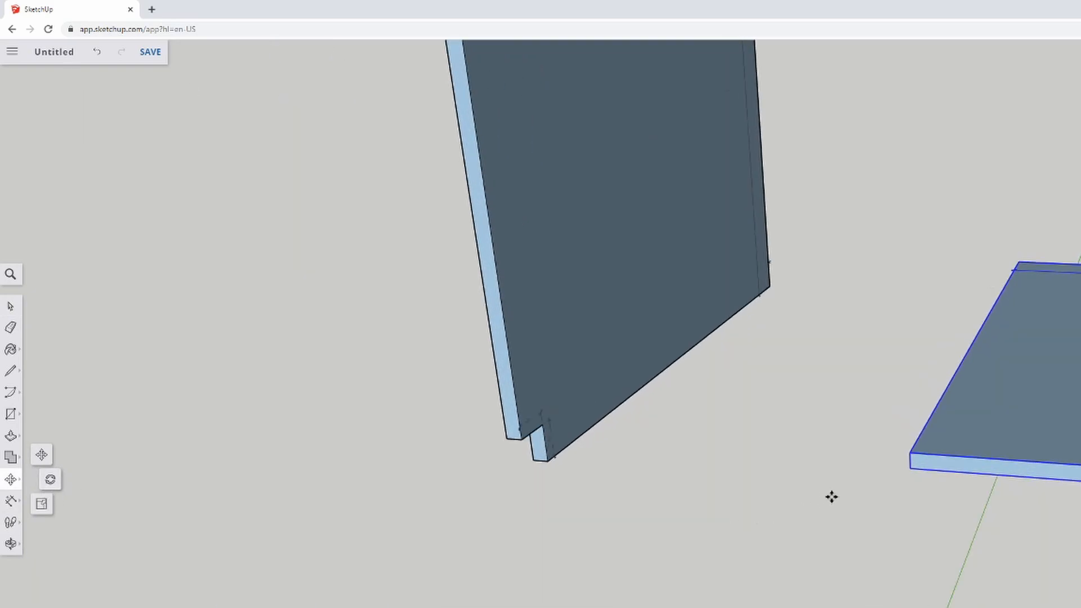
left_click(911, 467)
left_click(524, 438)
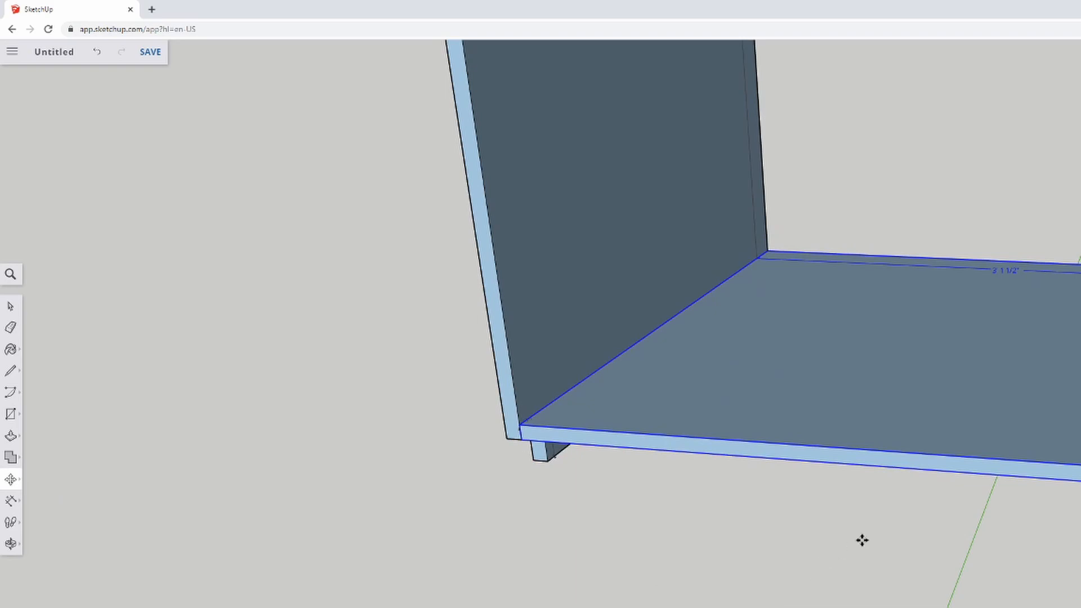
scroll(863, 541, "down", 5)
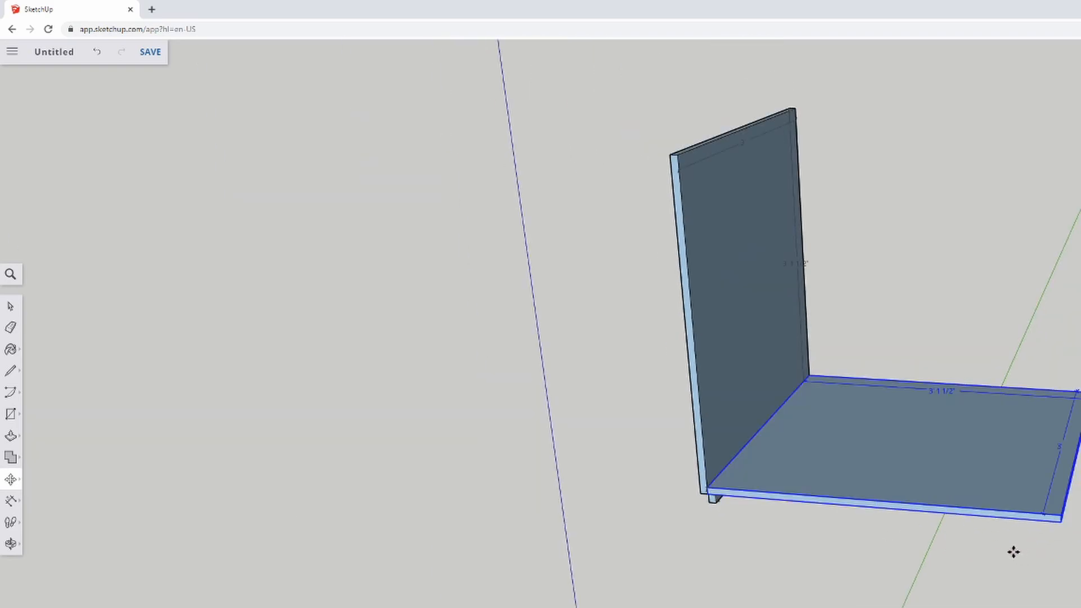
left_click(717, 565)
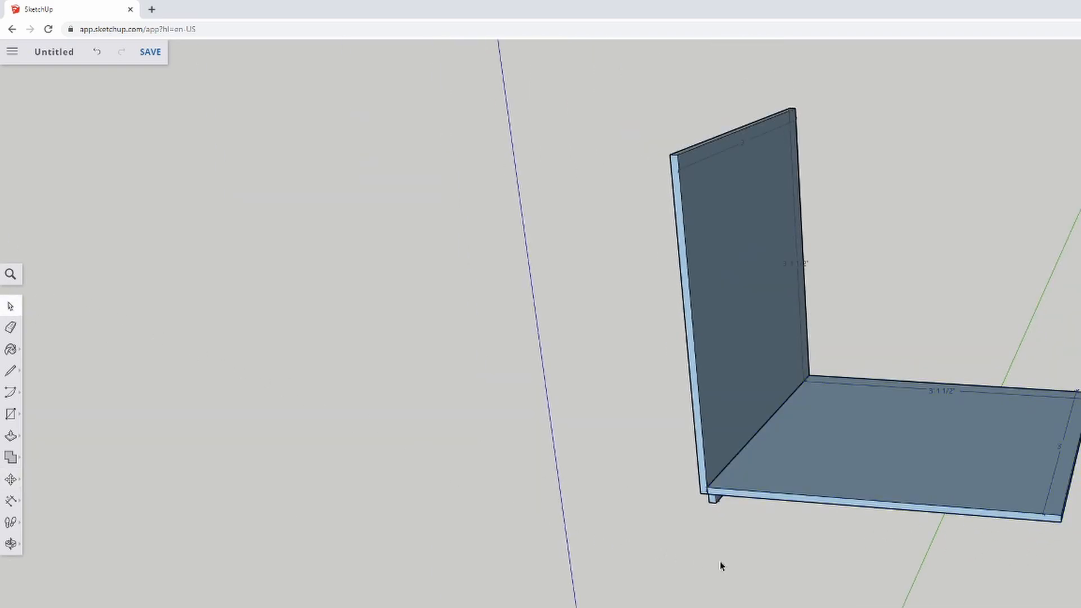
Copy the notched side panel and paste the duplicate near the free end of the bottom panel.
middle_click_drag(717, 565, 914, 417)
left_click(856, 359)
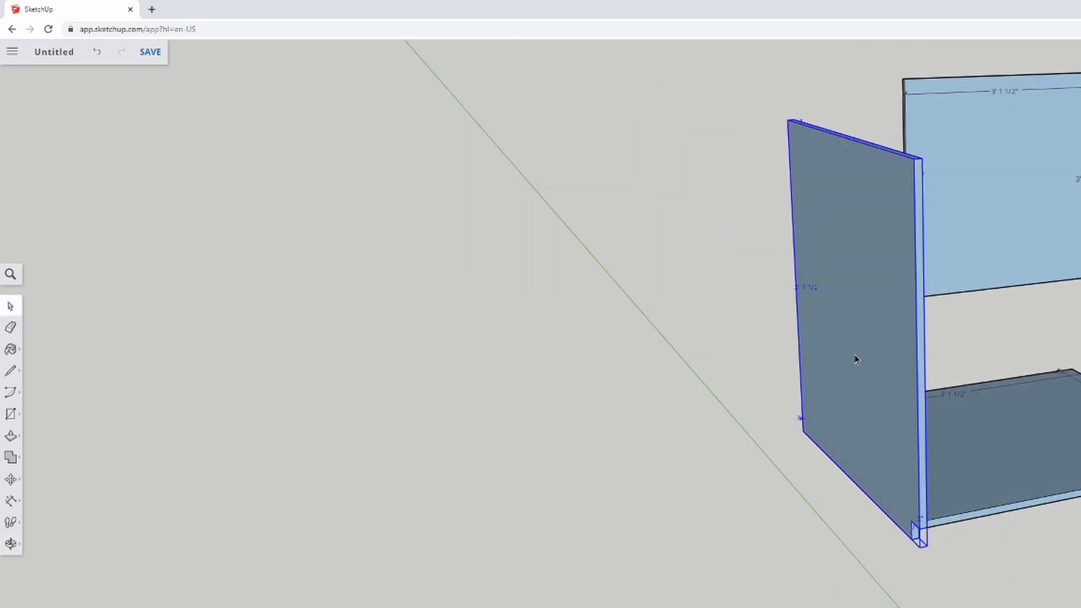
key("ctrl+c")
key("ctrl+v")
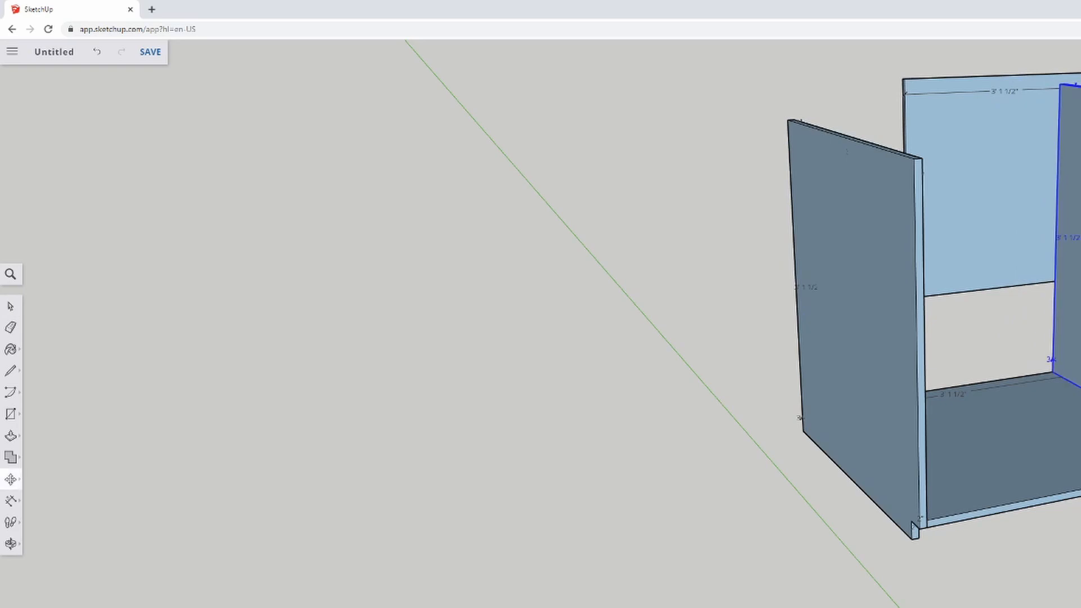
Move the pasted side panel flush against the free end of the bottom panel, aligning the top of its notch with the panel's underside.
scroll(541, 324, "up", 5)
scroll(541, 324, "down", 1)
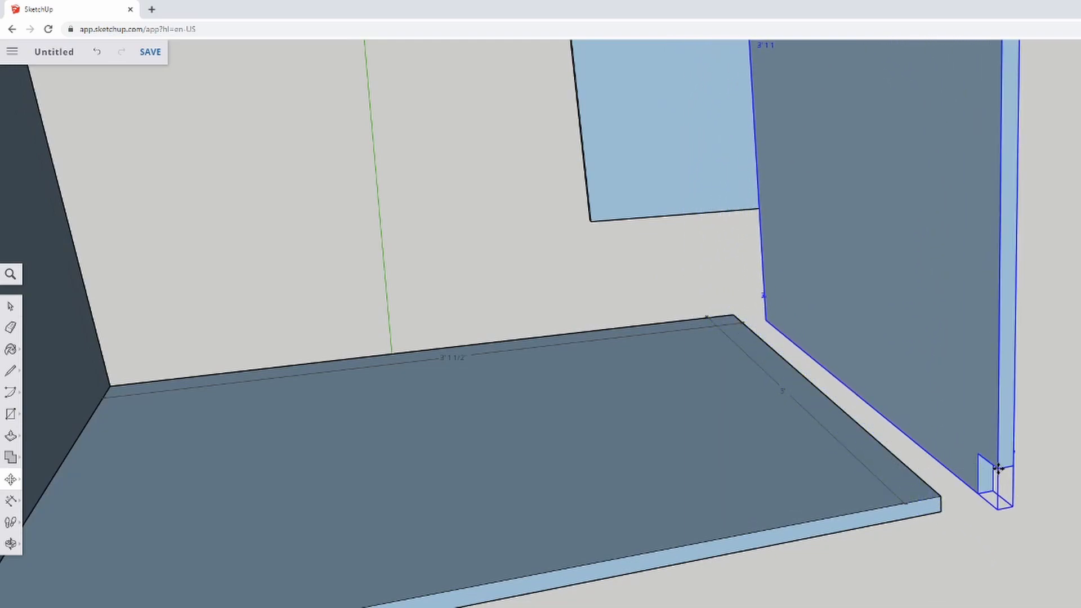
scroll(968, 535, "up", 2)
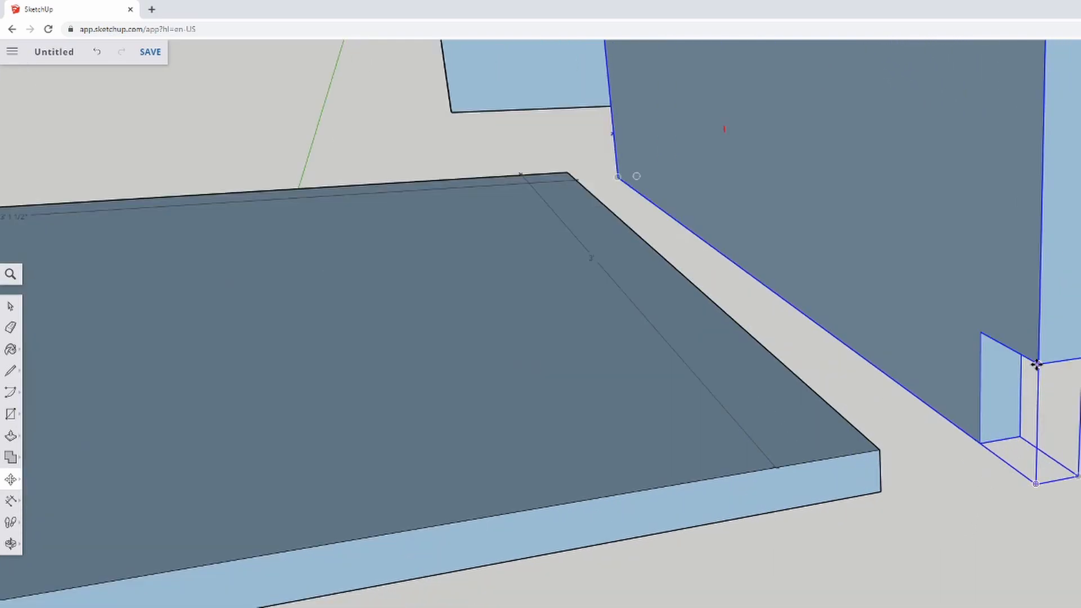
middle_click_drag(810, 470, 948, 388)
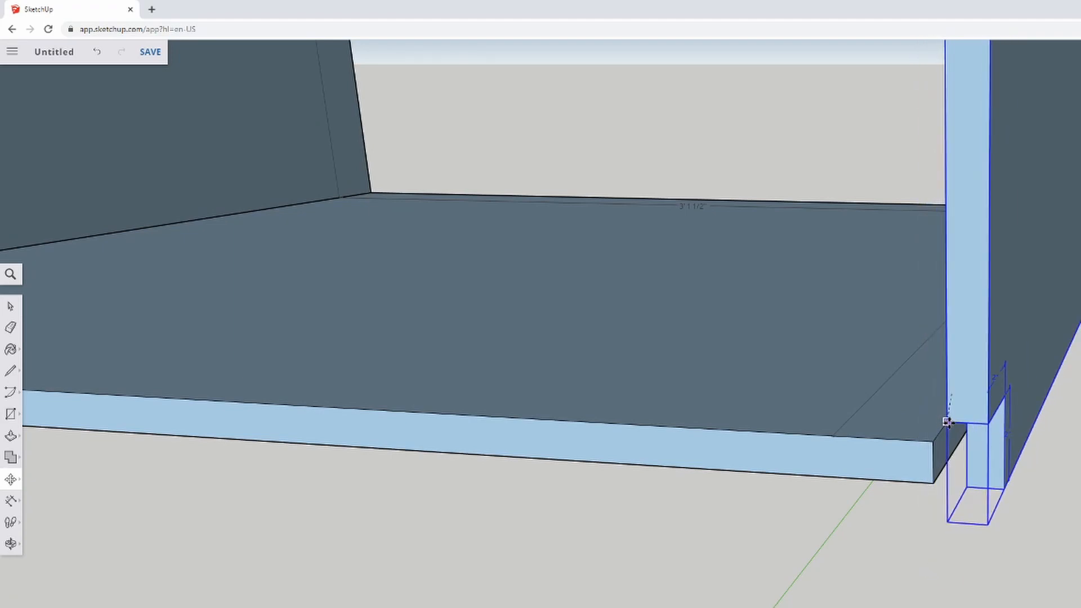
scroll(992, 439, "up", 3)
middle_click_drag(992, 439, 1067, 485)
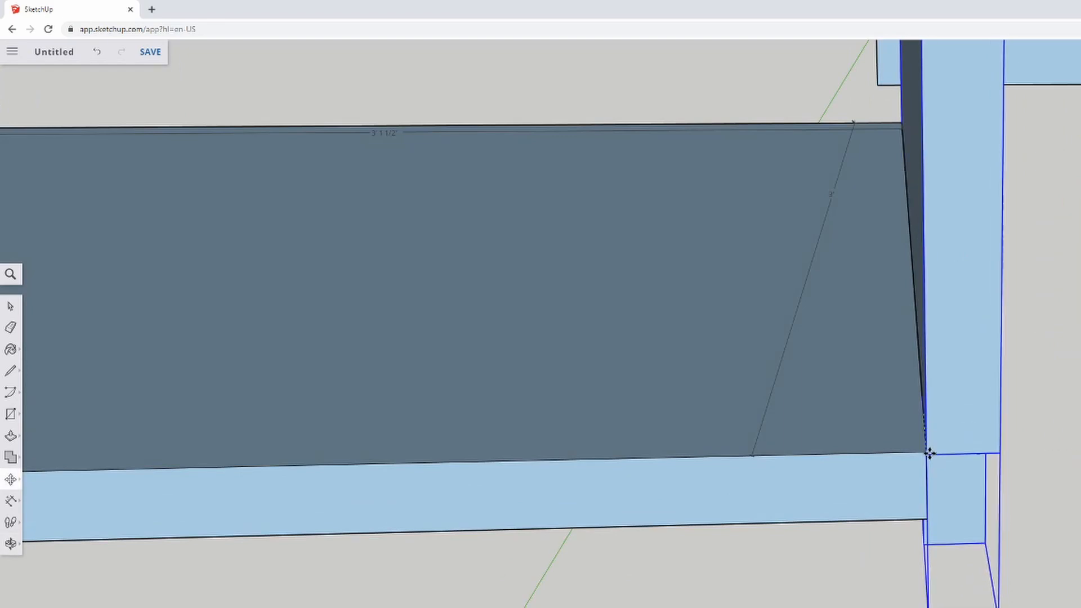
middle_click_drag(933, 454, 1010, 481)
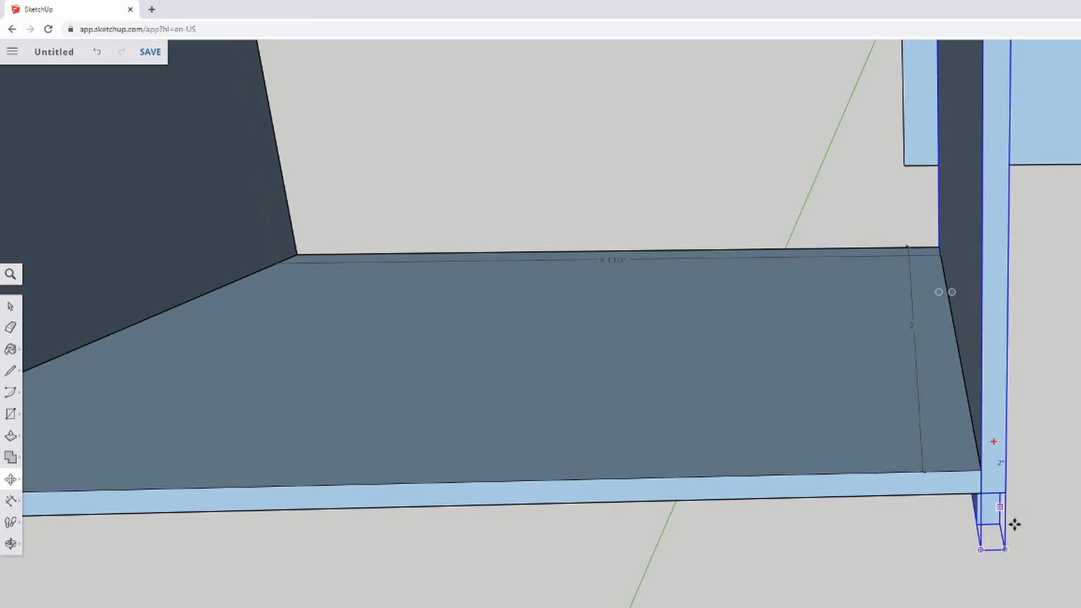
left_click(983, 476)
Move the detached back panel from its separate spot over to the rear of the assembled side and bottom panels.
scroll(983, 603, "down", 5)
middle_click_drag(983, 602, 627, 439)
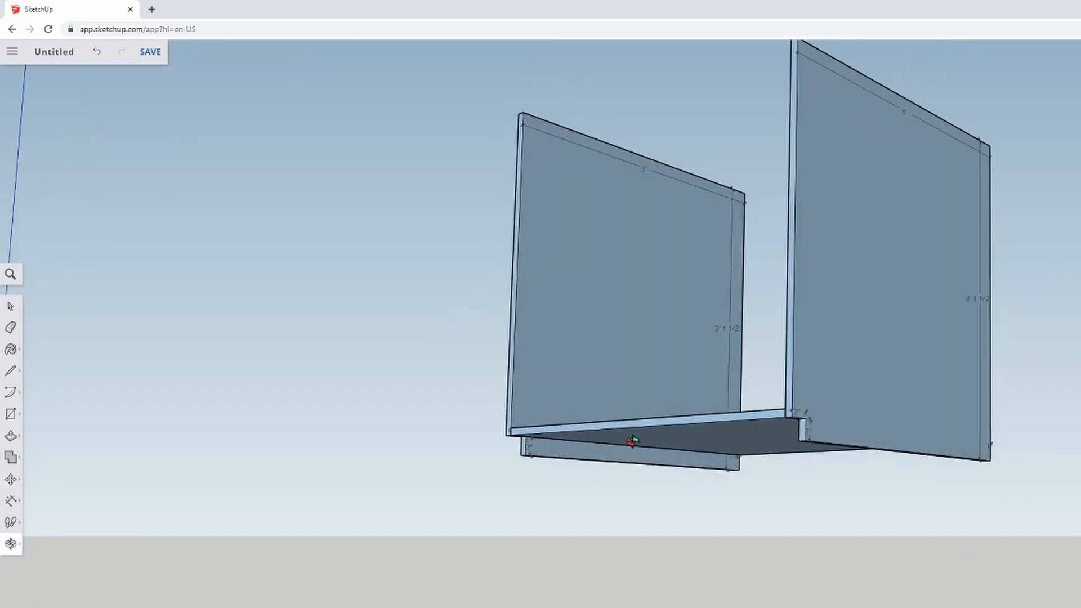
middle_click_drag(714, 379, 693, 360)
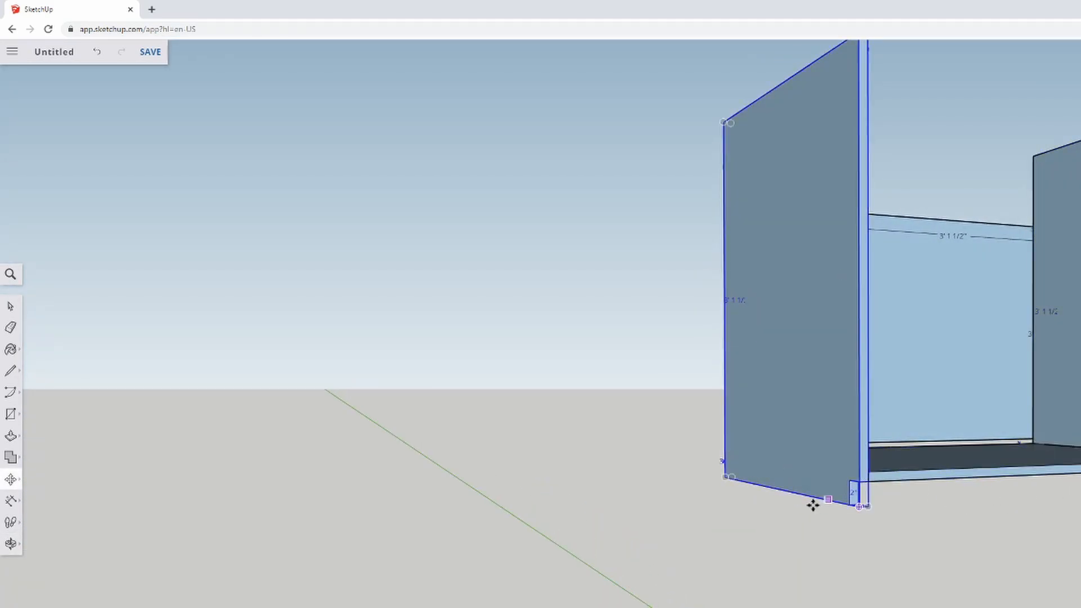
middle_click_drag(895, 528, 768, 516, "shift")
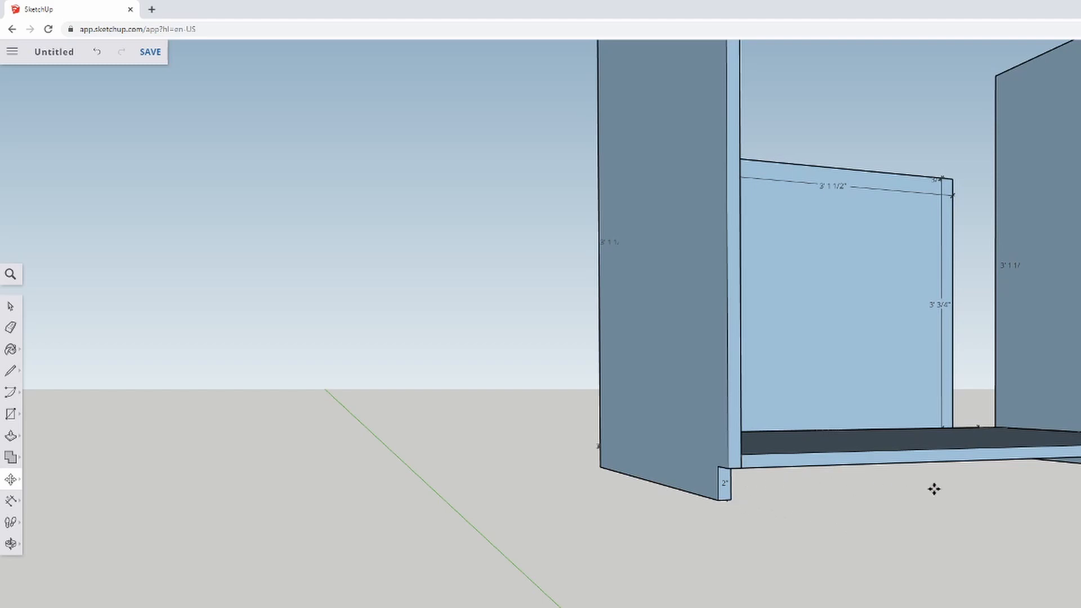
middle_click_drag(1023, 467, 560, 415)
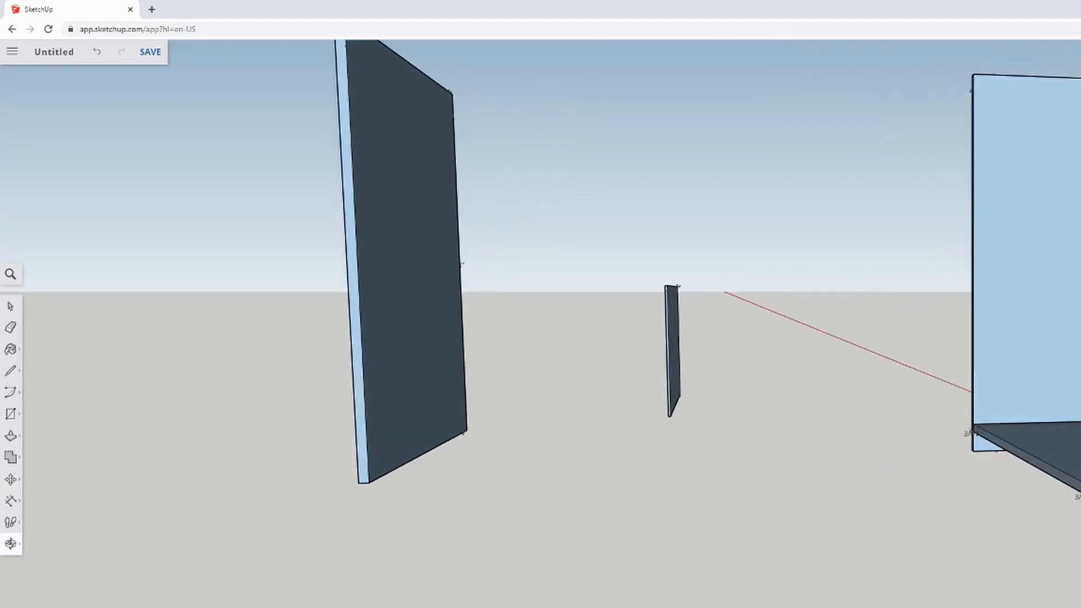
left_click(368, 482)
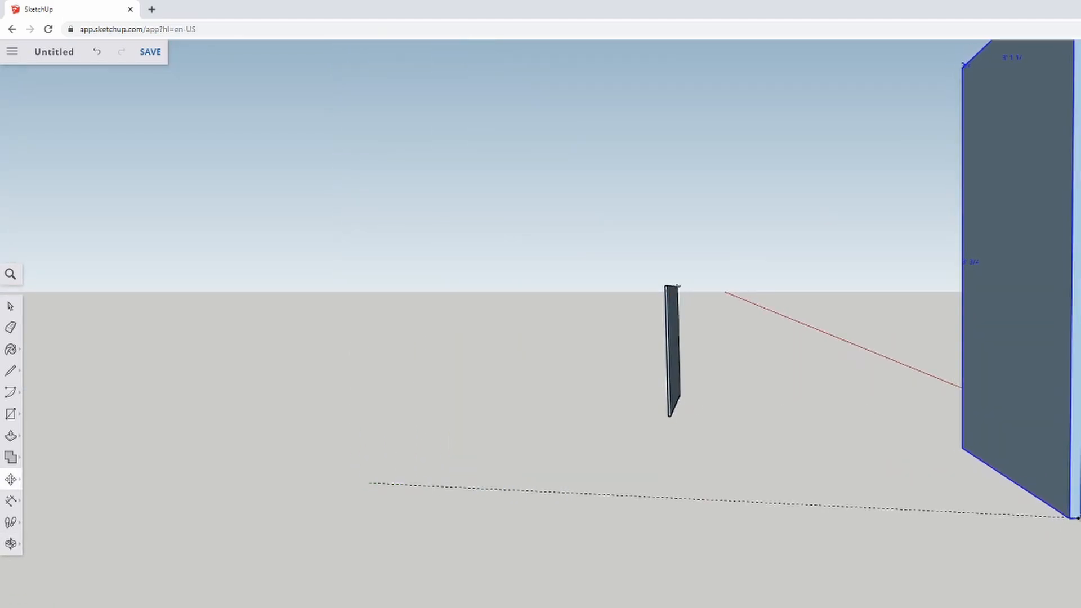
left_click(1079, 505)
Lower the back panel to the side panel's bottom rear corner and shift it by its thickness into place between the sides.
middle_click_drag(1047, 549, 1042, 293)
scroll(1078, 439, "up", 4)
left_click(981, 111)
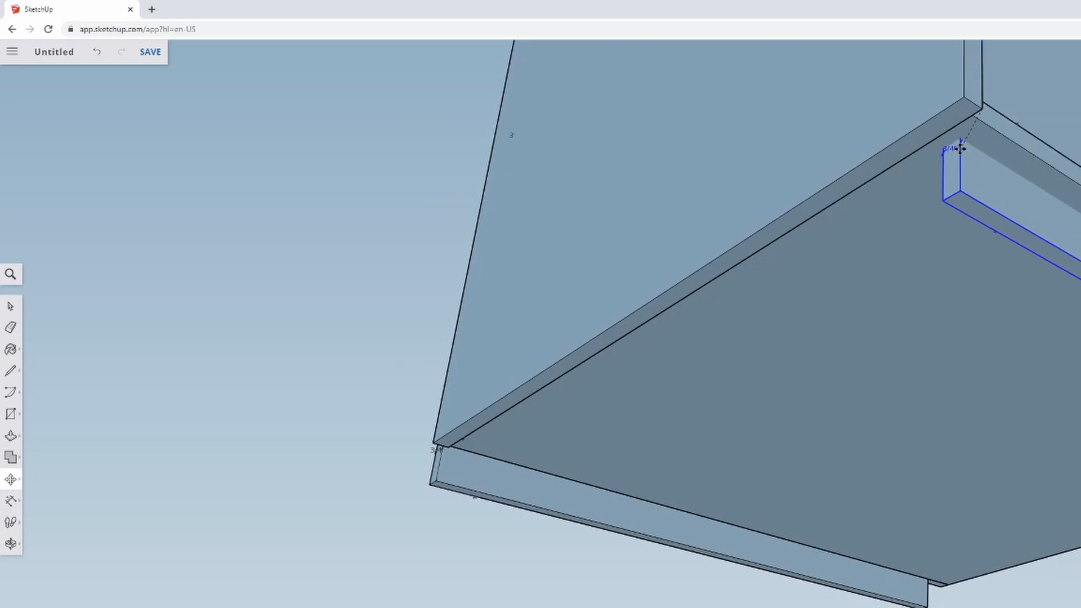
key("Escape")
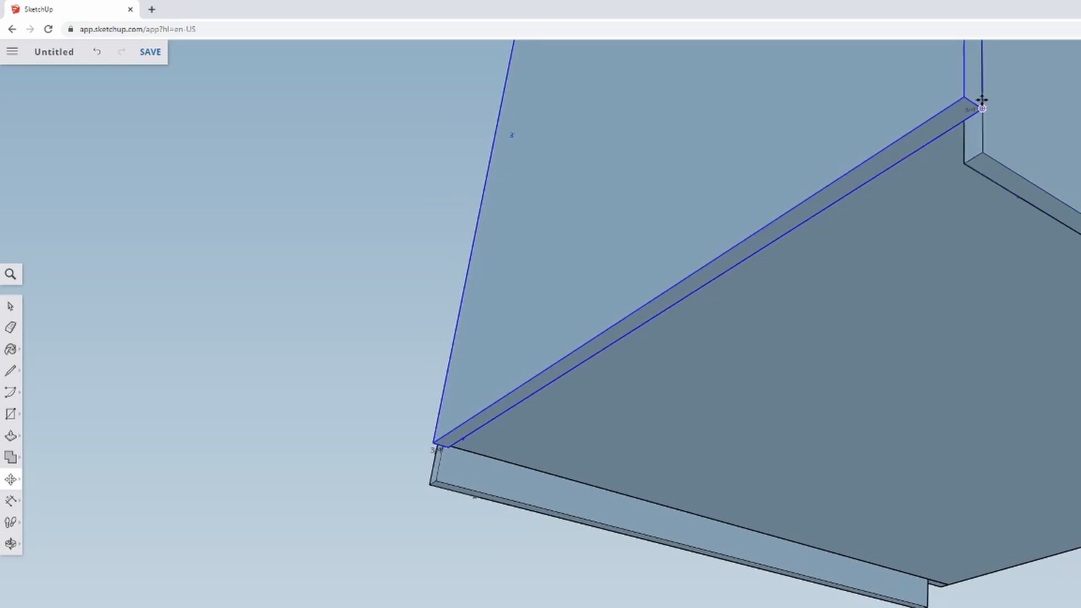
left_click(979, 112)
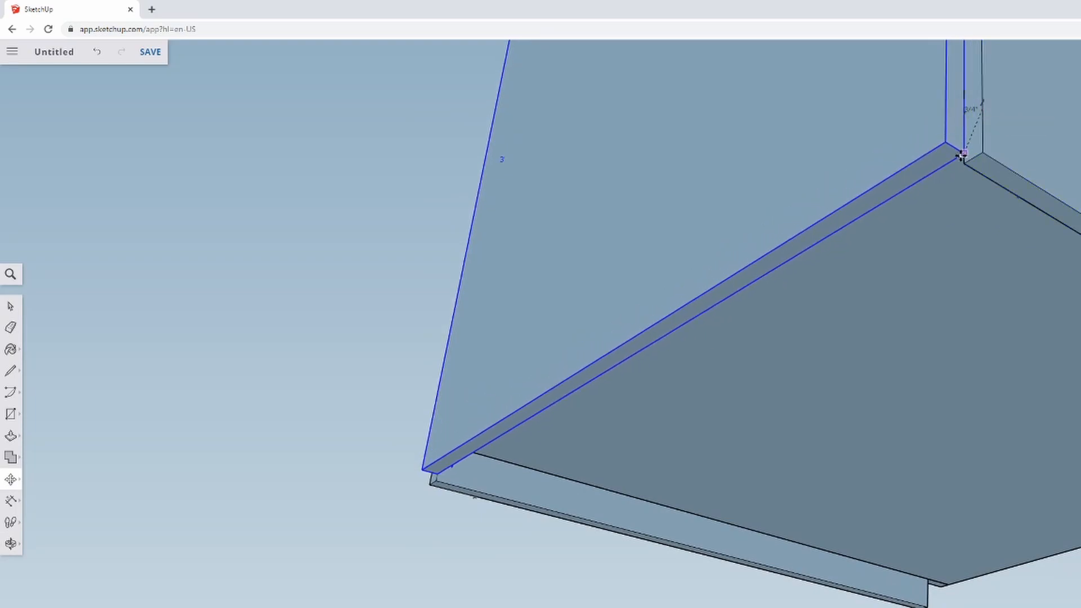
left_click(965, 165)
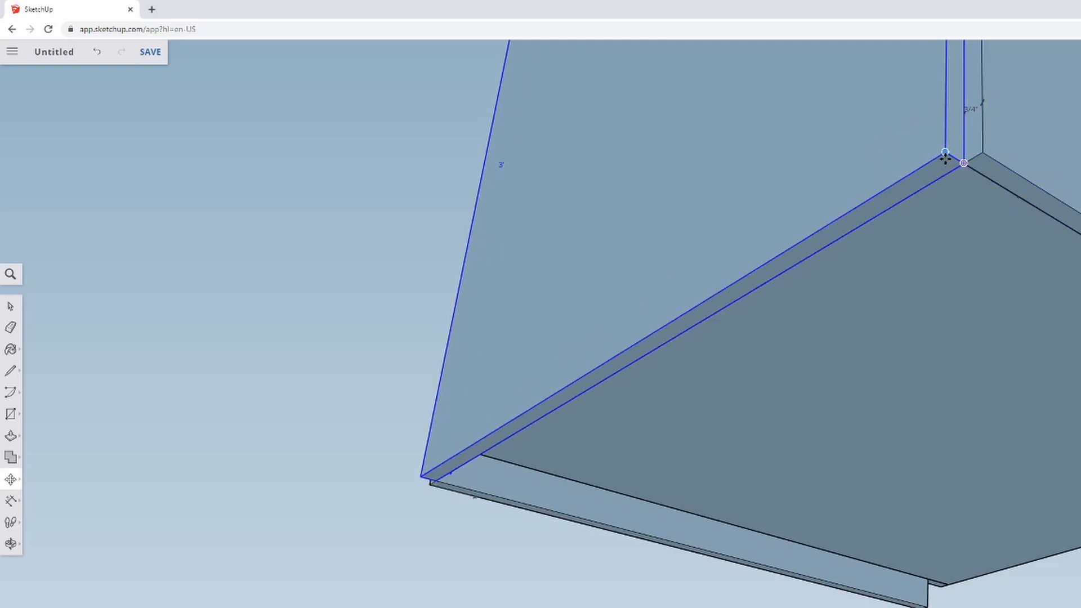
left_click(946, 153)
left_click(965, 164)
Check the back panel's fit against the side panels from the rear and front, and move it back away from the box.
middle_click_drag(1058, 410, 642, 554)
middle_click_drag(646, 508, 876, 337)
left_click(877, 337)
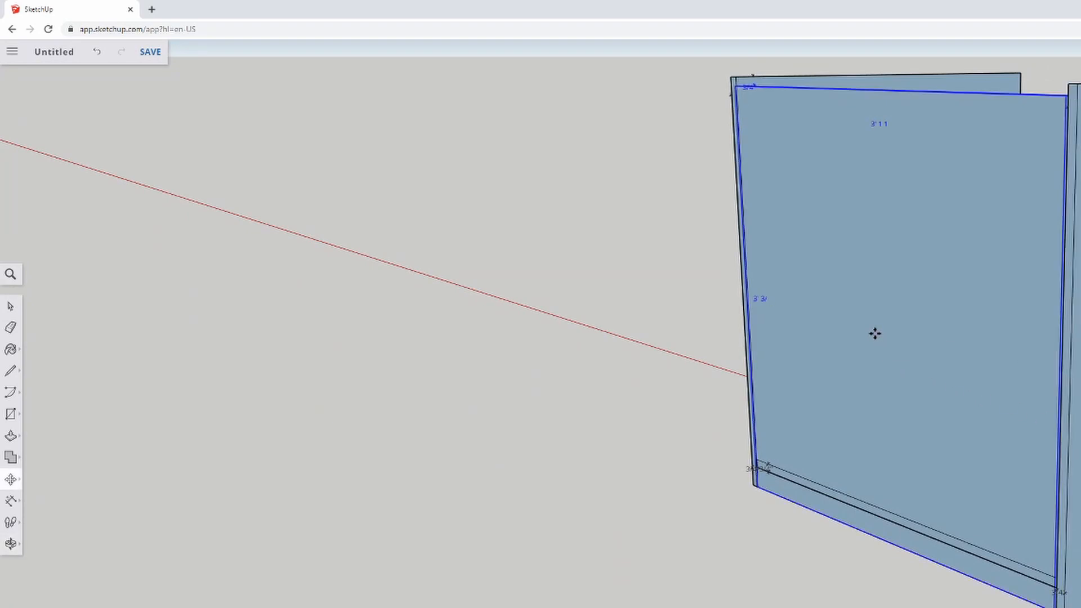
left_click(877, 329)
middle_click_drag(769, 138, 1043, 314)
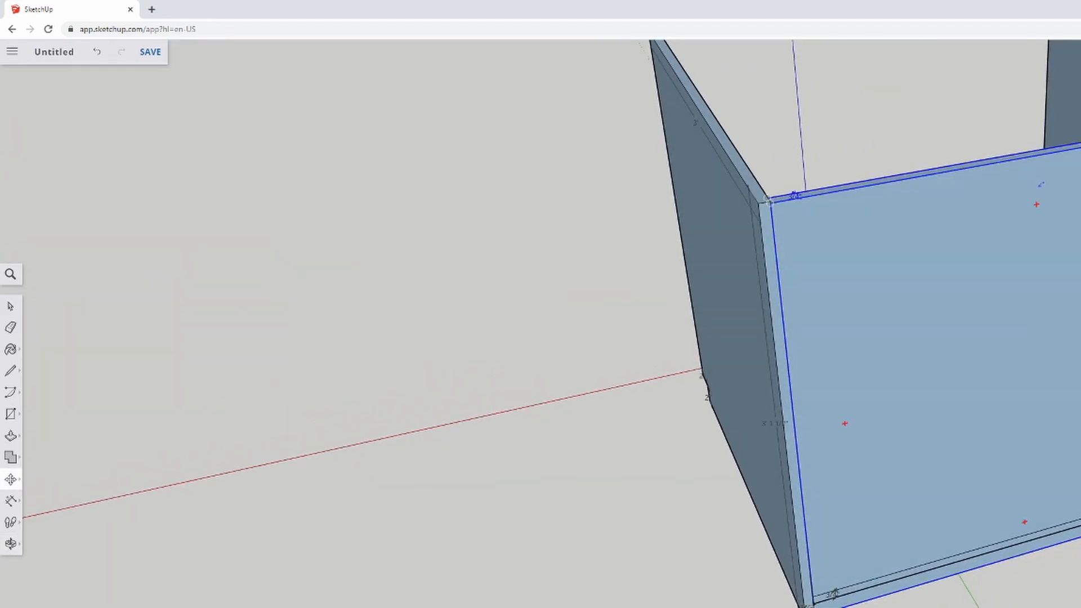
middle_click_drag(579, 393, 1064, 366)
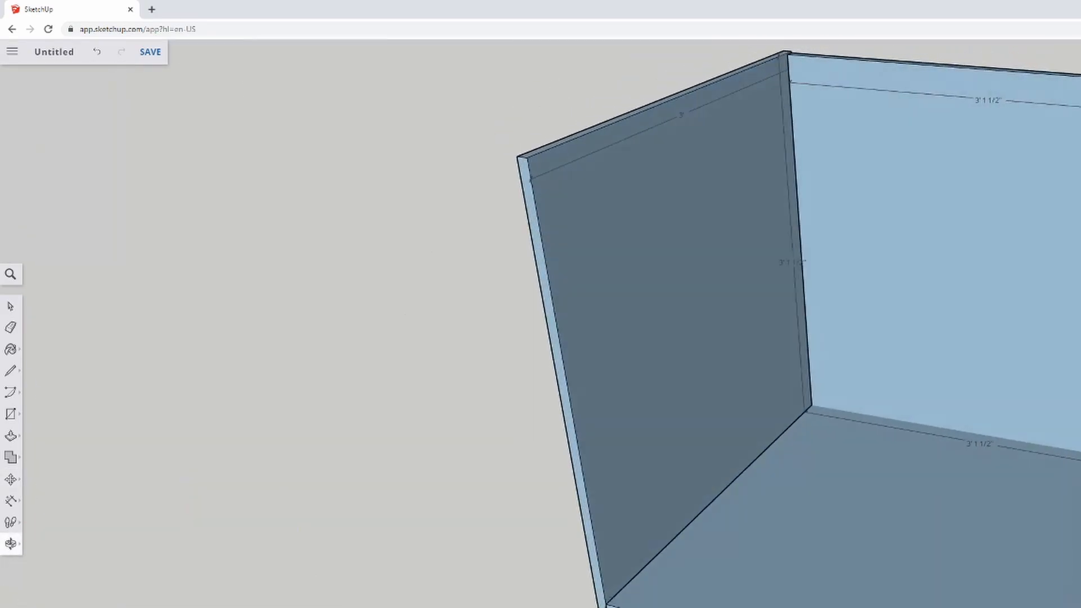
middle_click_drag(811, 386, 1043, 369)
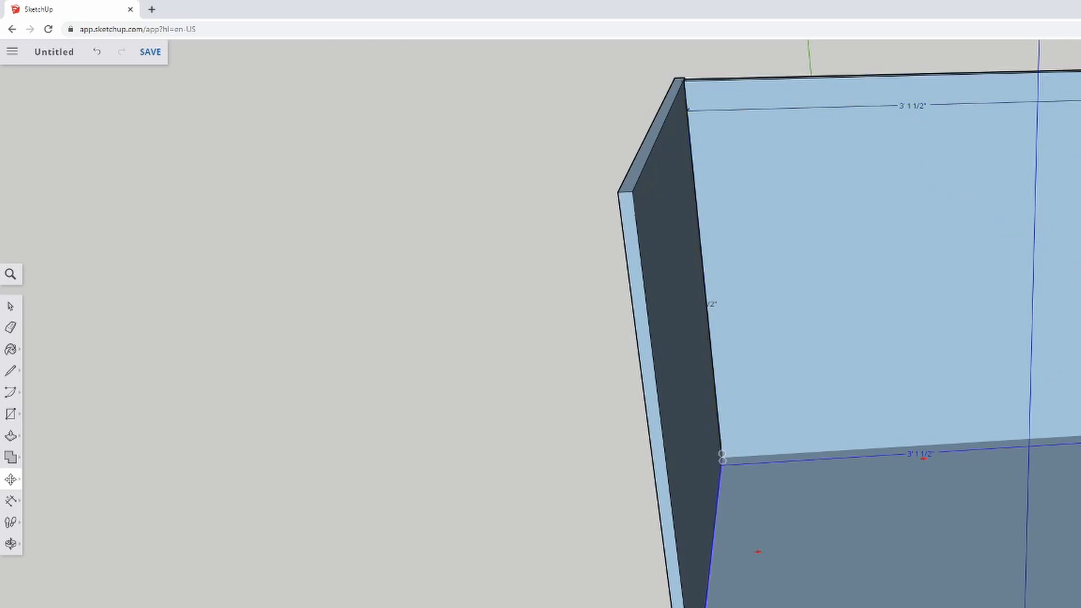
left_click(1064, 276)
left_click(959, 185)
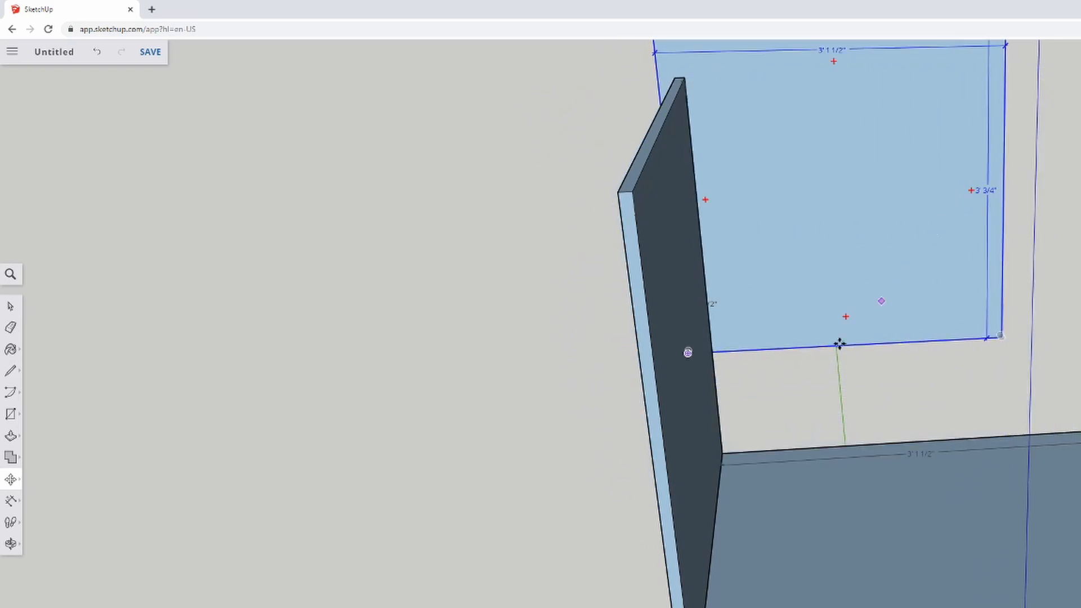
Select the separated back panel, explode its group and clear the selection.
scroll(307, 479, "down", 1)
middle_click_drag(307, 479, 1013, 429)
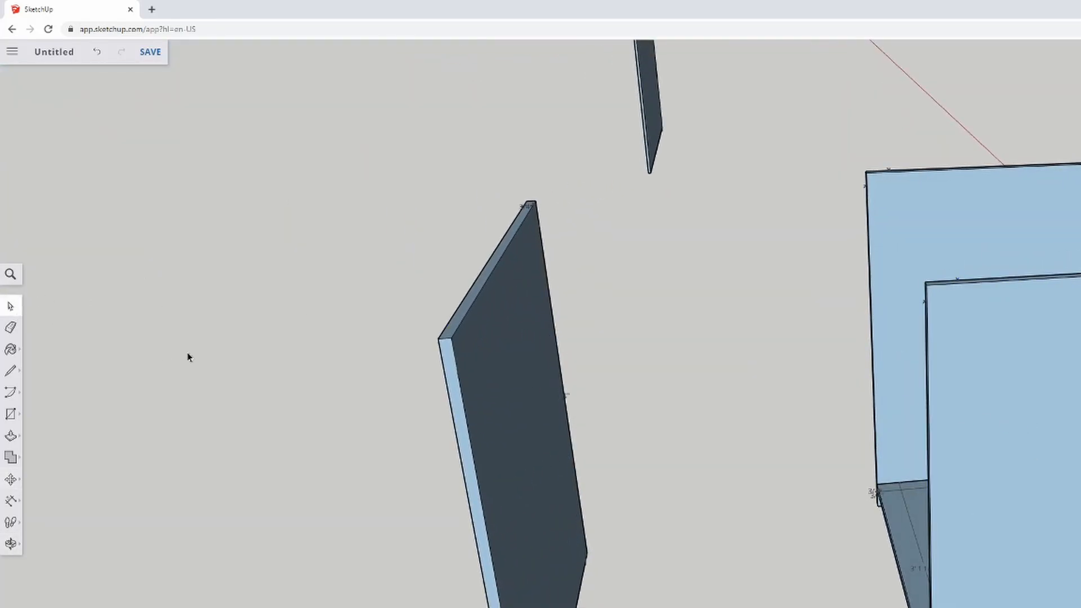
scroll(229, 572, "down", 3)
scroll(258, 471, "up", 3)
left_click_drag(415, 150, 623, 541)
right_click(549, 367)
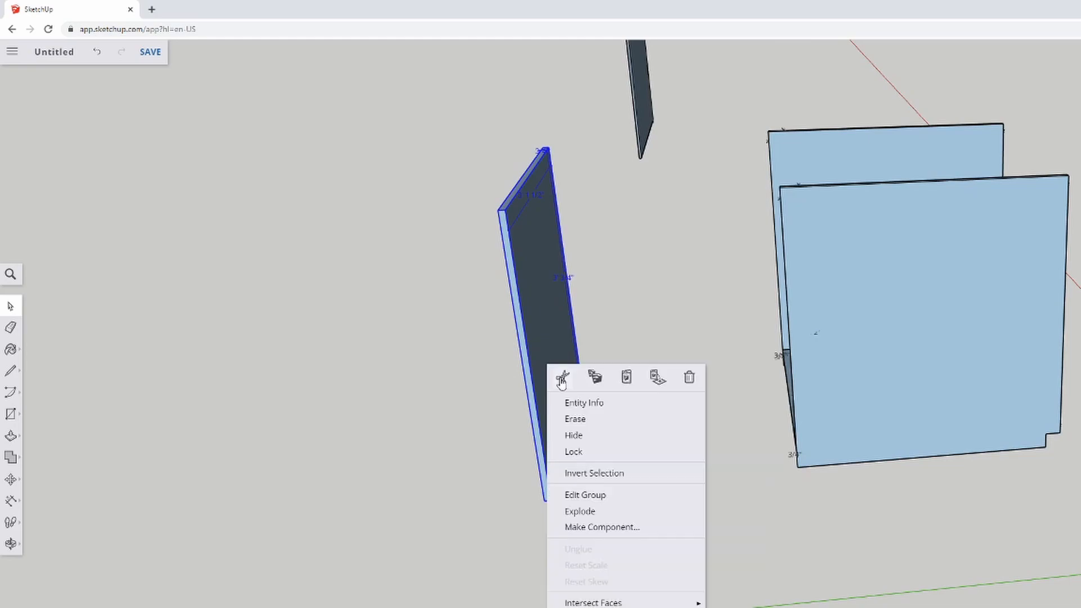
left_click(601, 511)
left_click(372, 461)
Push/Pull the top edge face of the back panel upward to make the panel 3' 1 1/2" tall.
middle_click_drag(394, 451, 458, 435)
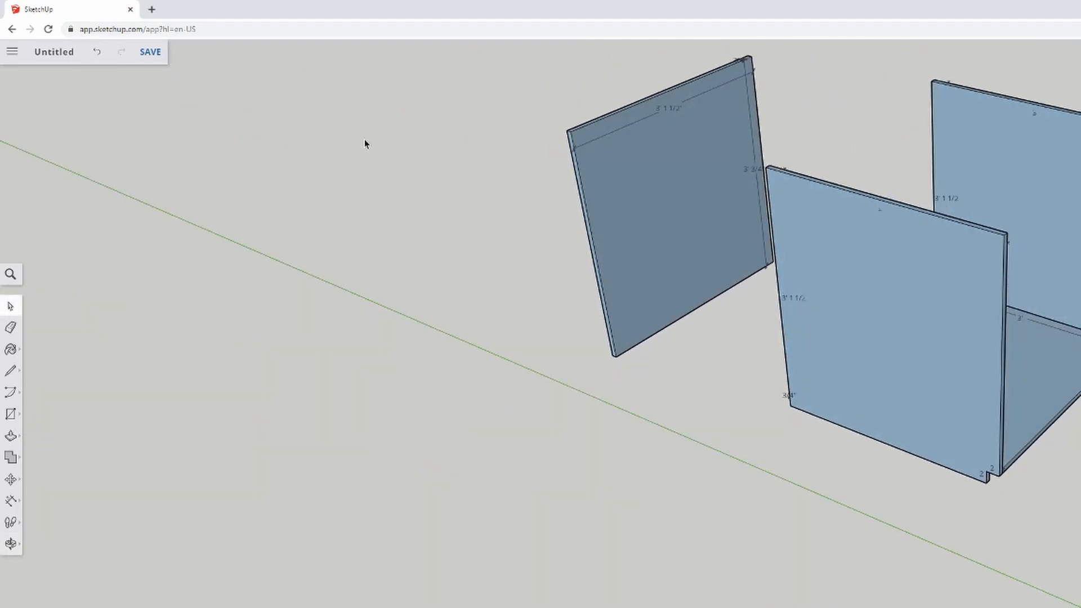
scroll(373, 84, "up", 3)
scroll(1023, 101, "down", 2)
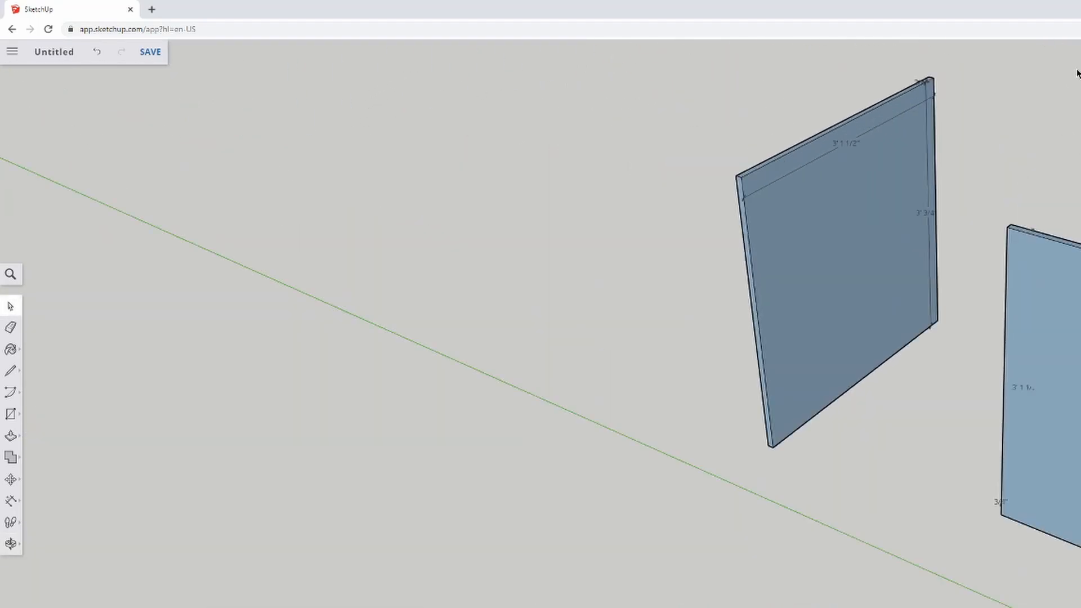
scroll(1014, 84, "up", 5)
scroll(1003, 186, "down", 3)
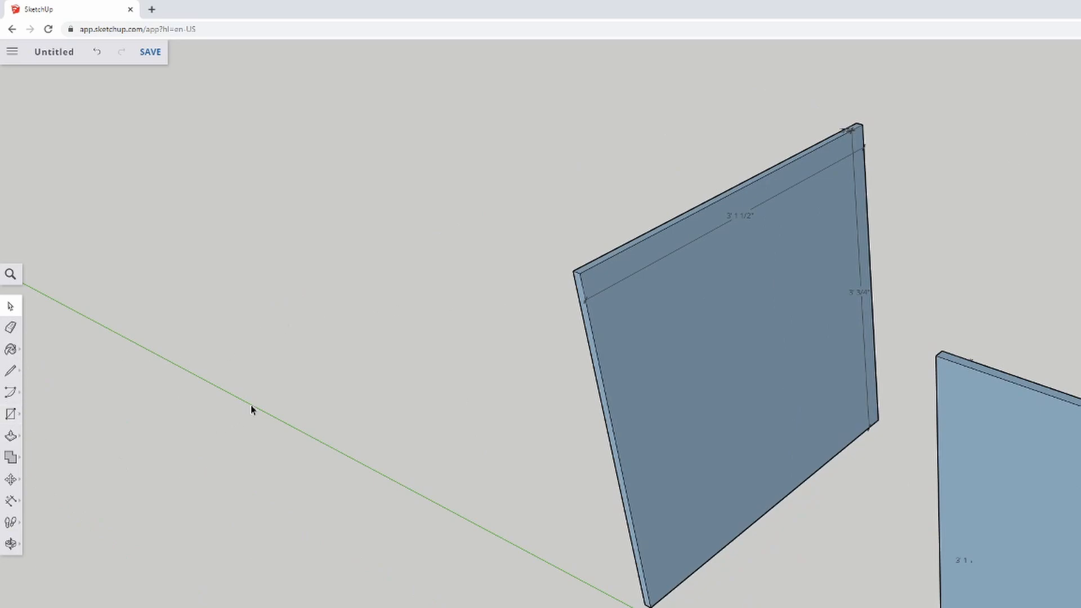
left_click(10, 436)
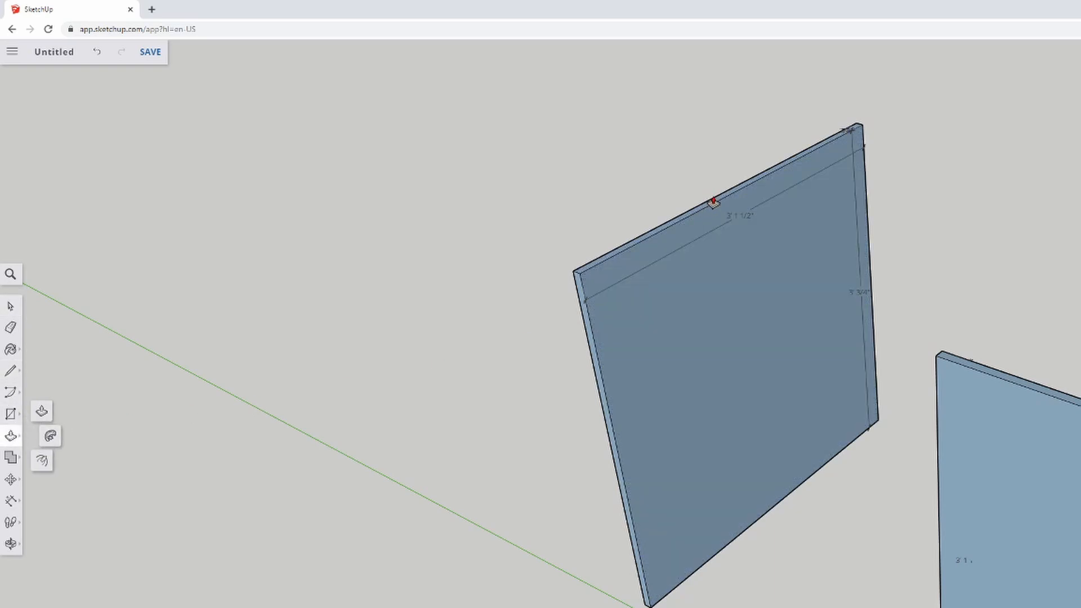
scroll(564, 146, "up", 3)
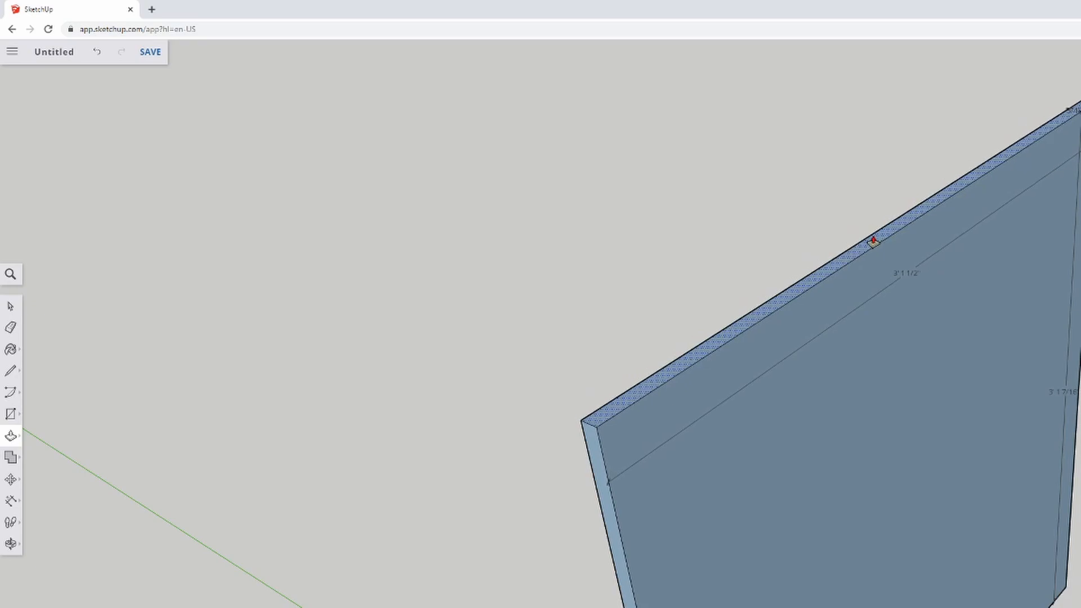
left_click(874, 240)
scroll(937, 265, "down", 5)
Select the whole resized back panel together with its dimensions and make it a group.
mouse_move(1080, 343)
middle_mouse_down()
mouse_move(1078, 376)
mouse_move(451, 295)
mouse_move(437, 310)
mouse_move(265, 330)
mouse_move(183, 317)
mouse_move(194, 297)
mouse_move(198, 305)
middle_mouse_up()
key("p")
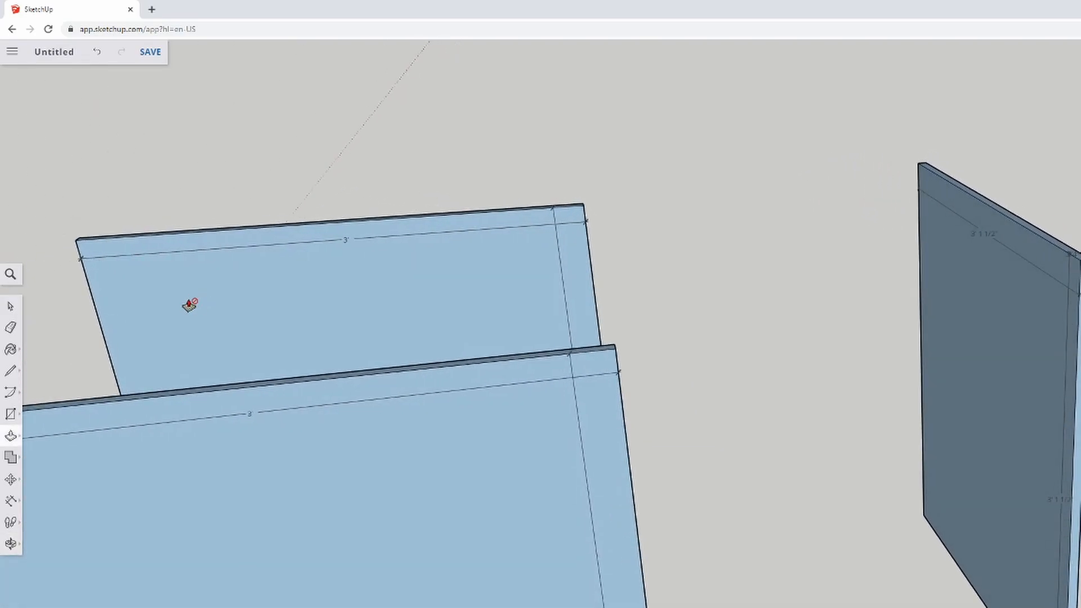
left_click_drag(817, 111, 1080, 560)
left_click_drag(1080, 607, 1080, 607)
right_click(1036, 496)
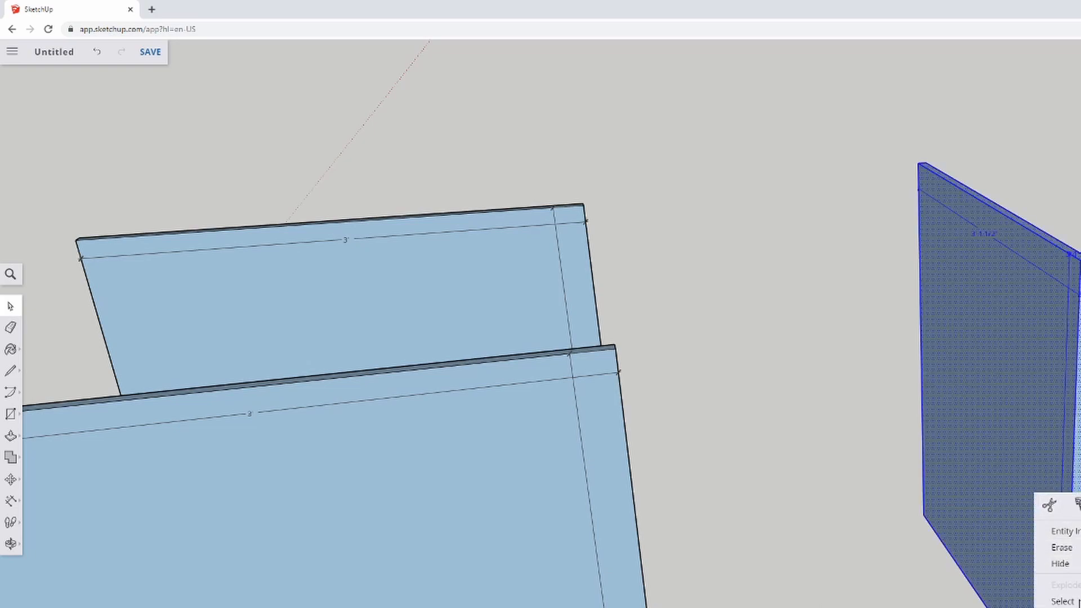
Move the back panel group by its inner bottom corner onto the rear bottom corner of the side panel.
scroll(812, 428, "down", 3)
middle_click_drag(811, 417, 742, 581)
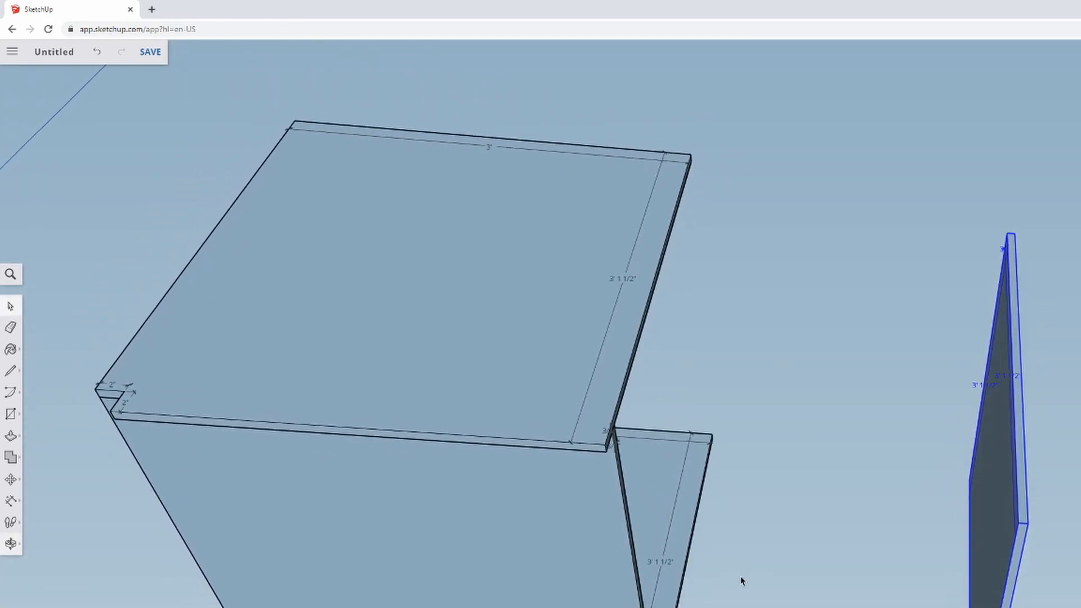
scroll(725, 589, "up", 1)
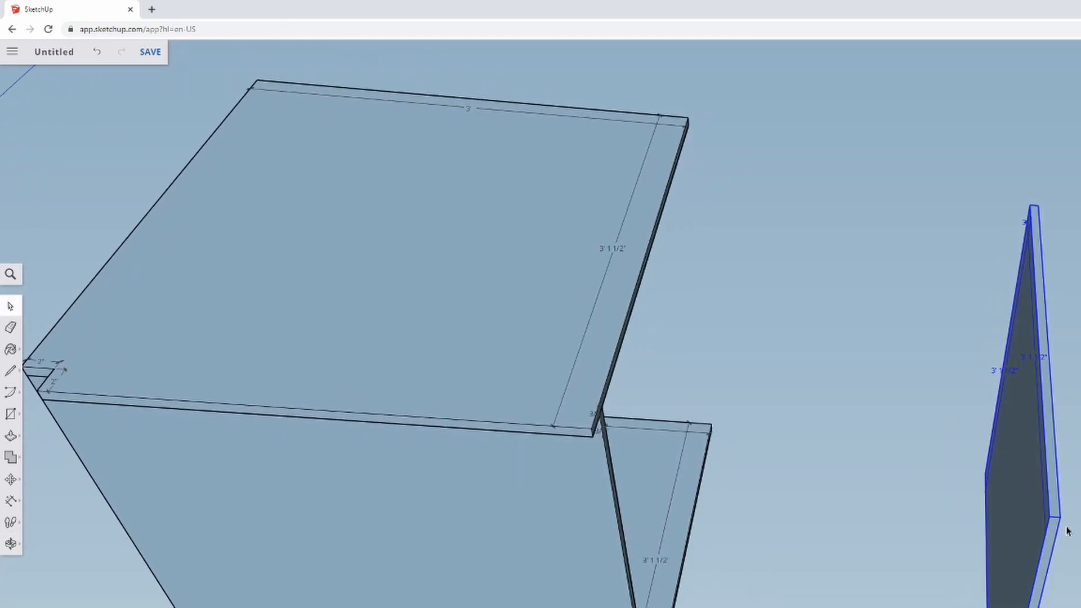
left_click(925, 503)
left_click(10, 479)
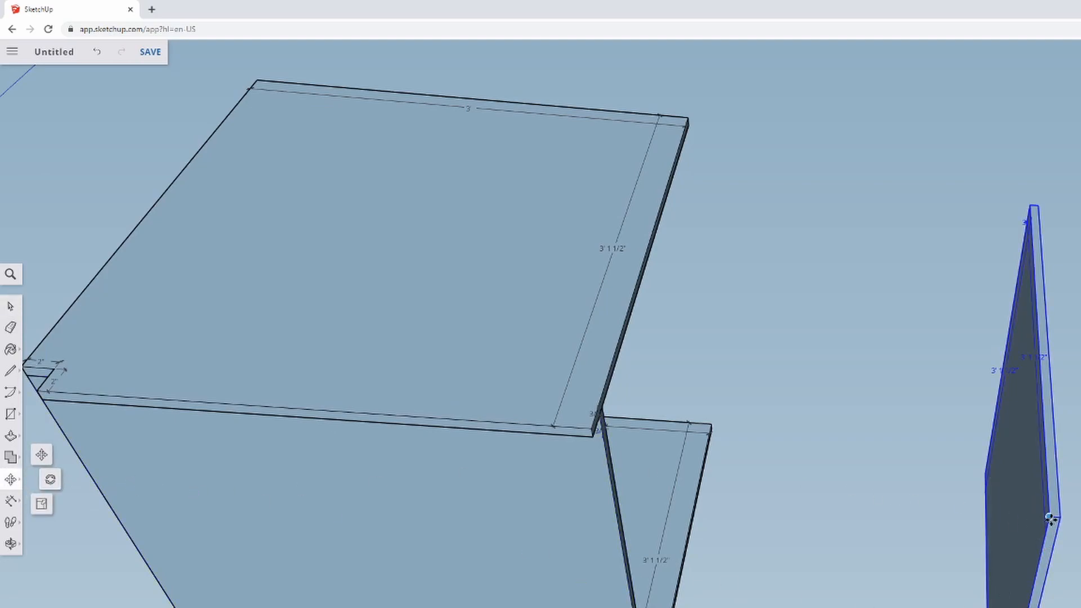
left_click_drag(1051, 518, 586, 426)
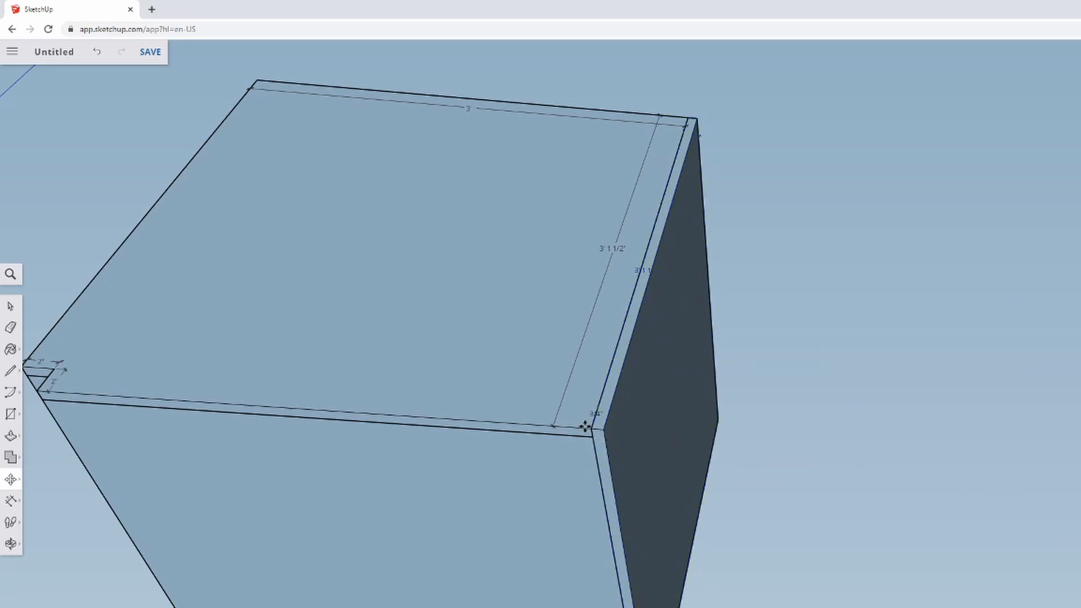
Shift the back panel by its bottom corner to the inner rear corner of the side panel, seating it between both sides.
scroll(851, 534, "down", 1)
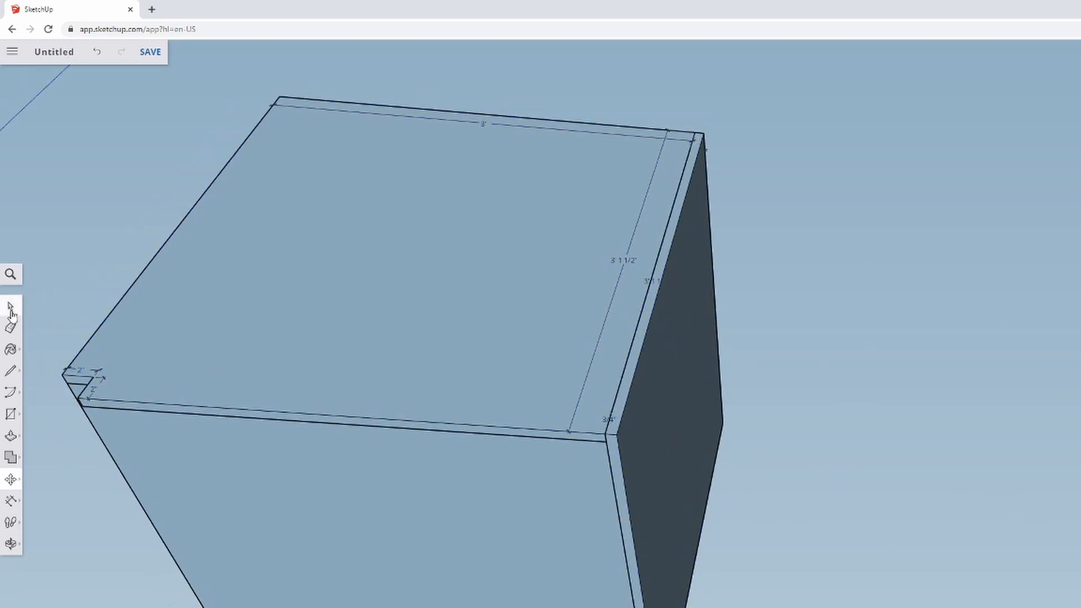
scroll(752, 404, "down", 2)
middle_click_drag(774, 397, 913, 586)
scroll(990, 551, "up", 5)
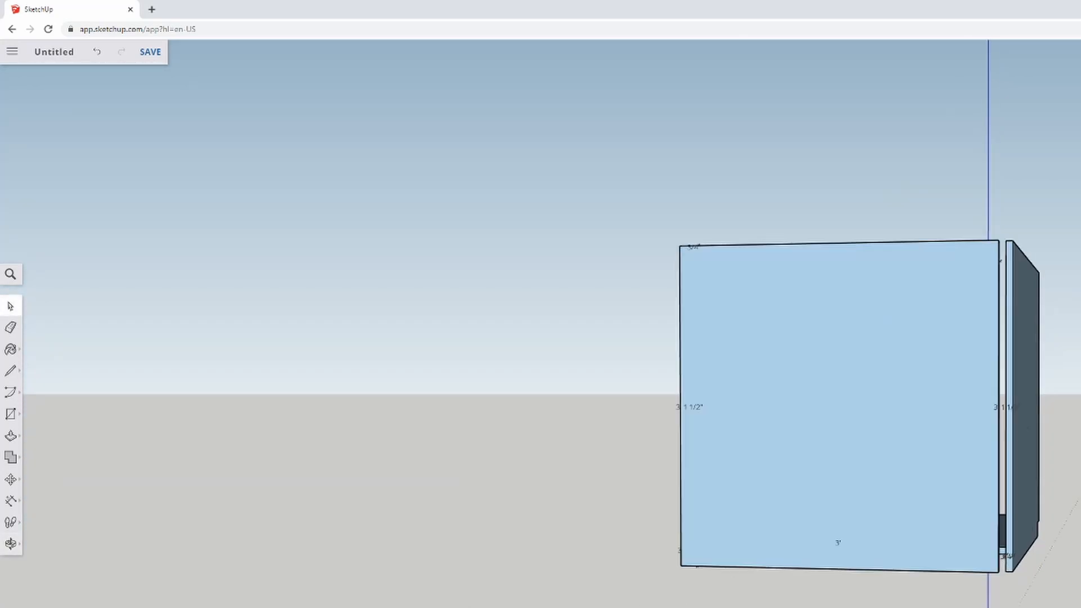
middle_click_drag(987, 550, 758, 246)
left_click(755, 330)
left_click(12, 479)
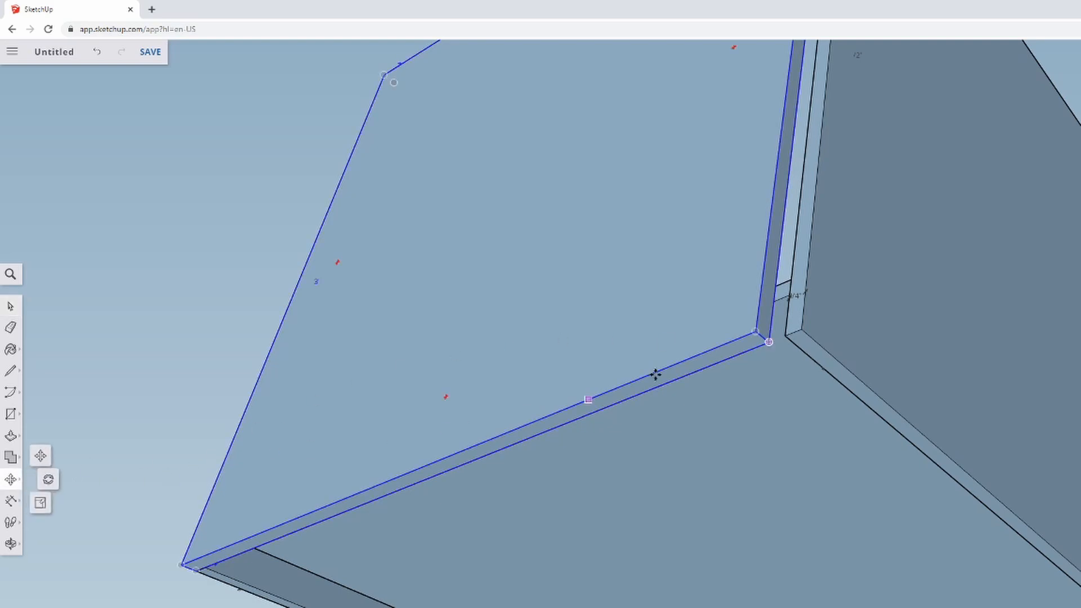
left_click(768, 340)
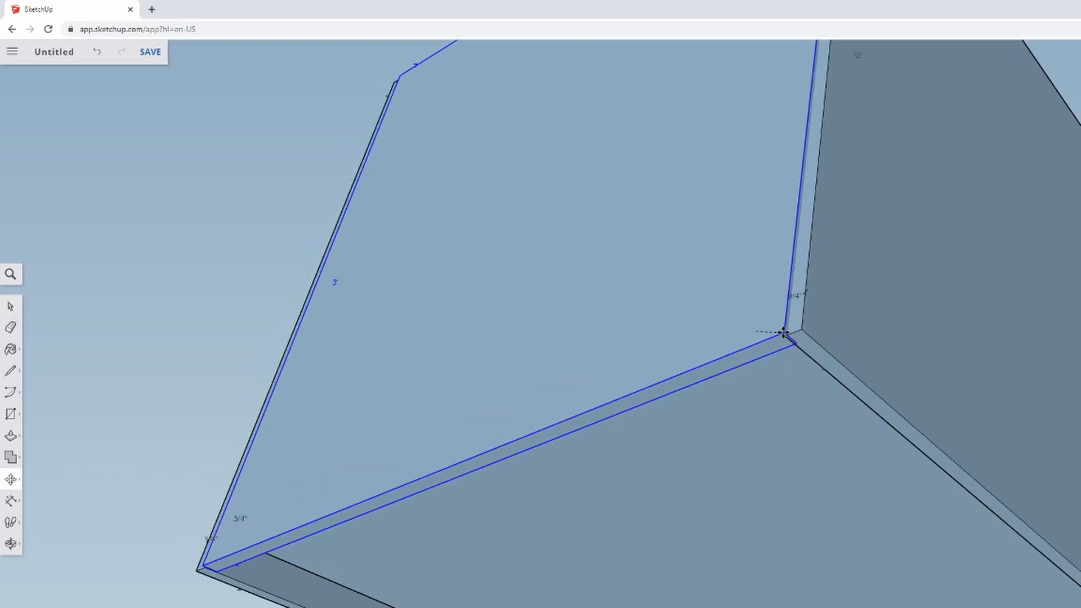
Select the bottom panel, which overlaps the back panel, and move it out through the front of the box.
scroll(848, 486, "down", 3)
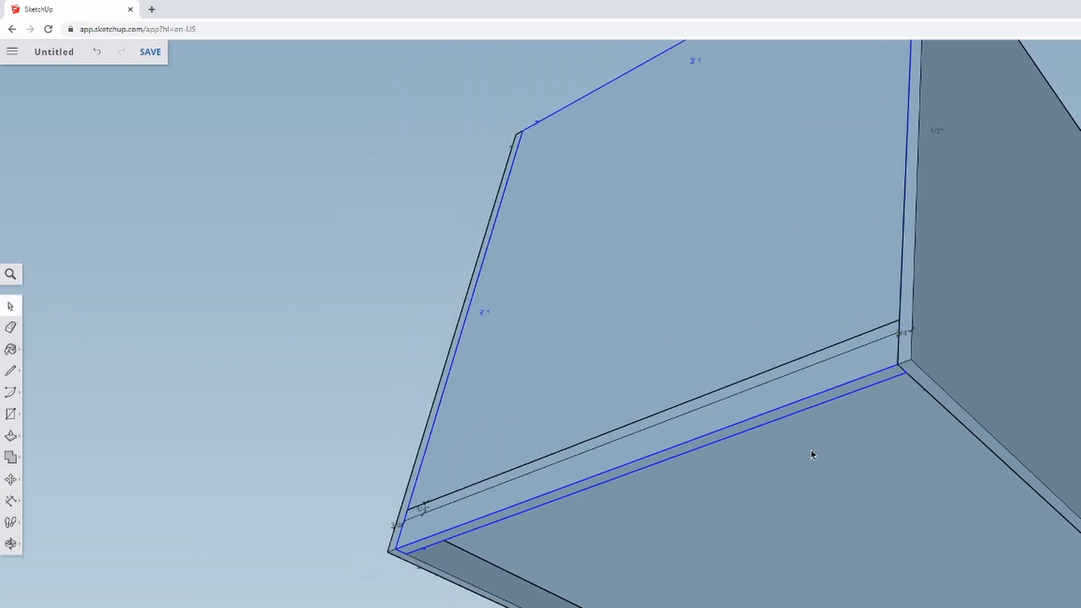
scroll(744, 451, "down", 4)
middle_click_drag(1014, 361, 789, 552)
middle_click_drag(957, 360, 1011, 287)
middle_click_drag(788, 451, 957, 361)
scroll(1039, 517, "up", 3)
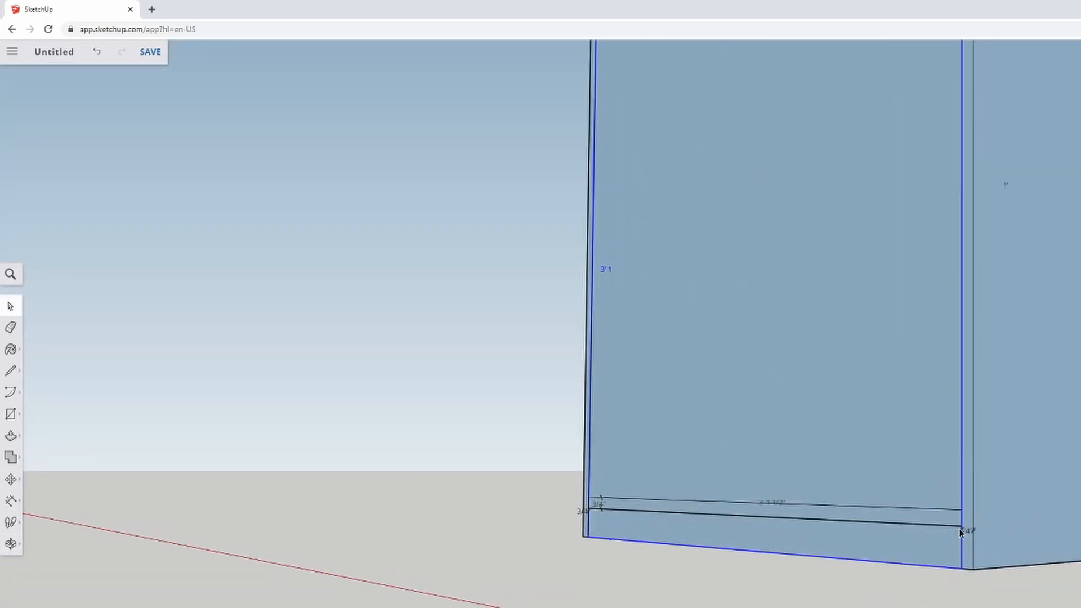
left_click(914, 513)
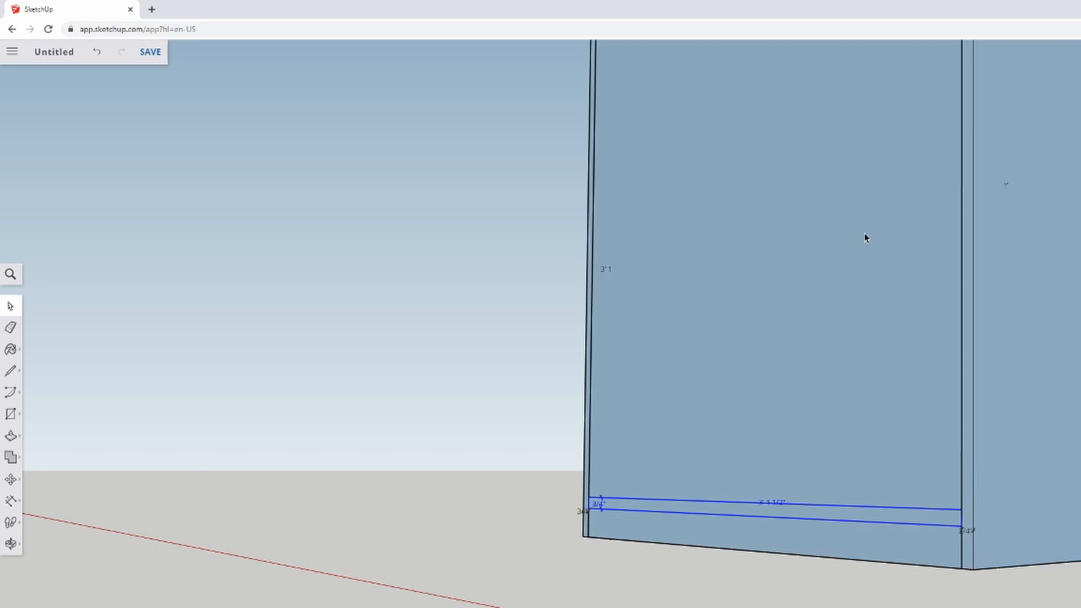
middle_click_drag(914, 363, 442, 559)
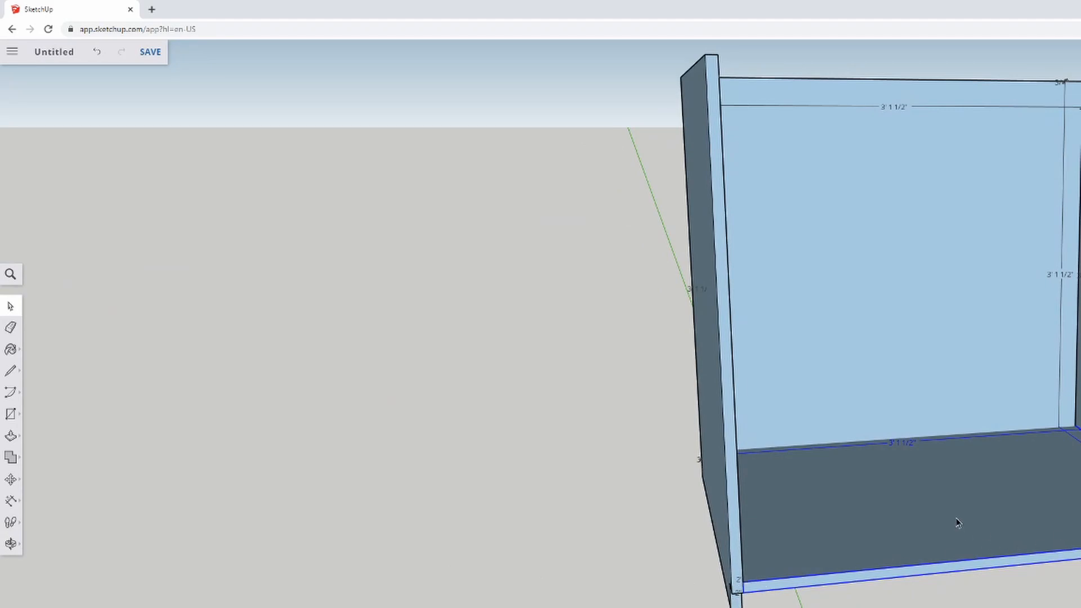
scroll(953, 493, "down", 4)
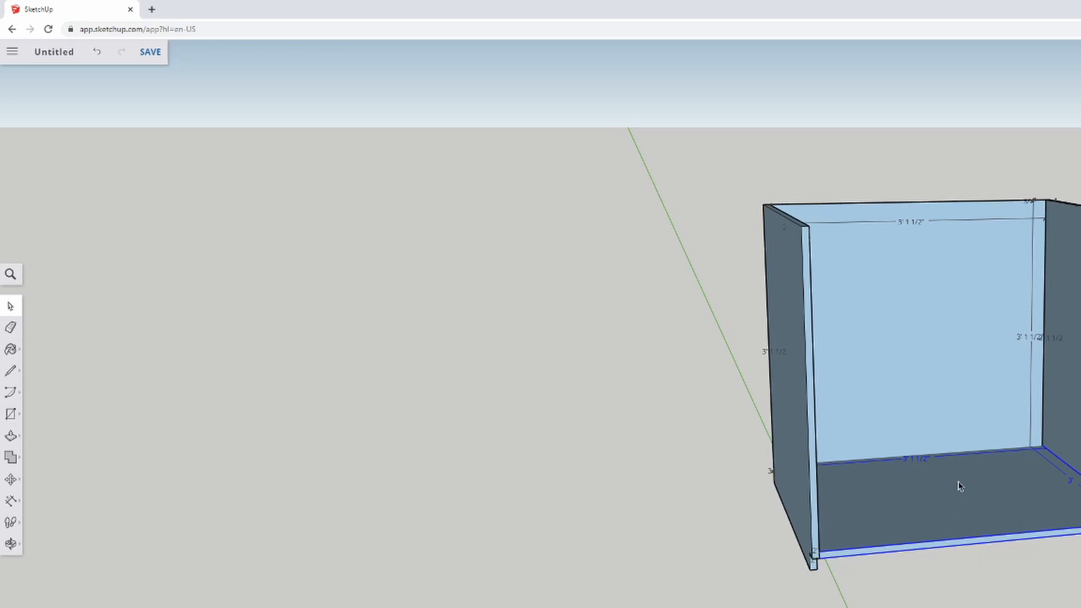
left_click(11, 479)
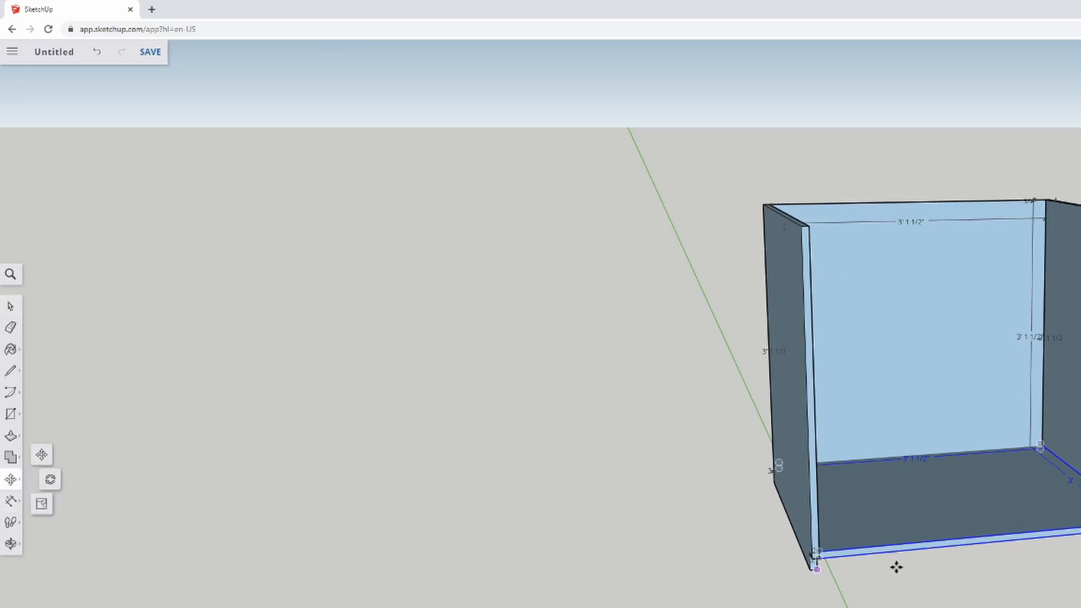
left_click(980, 479)
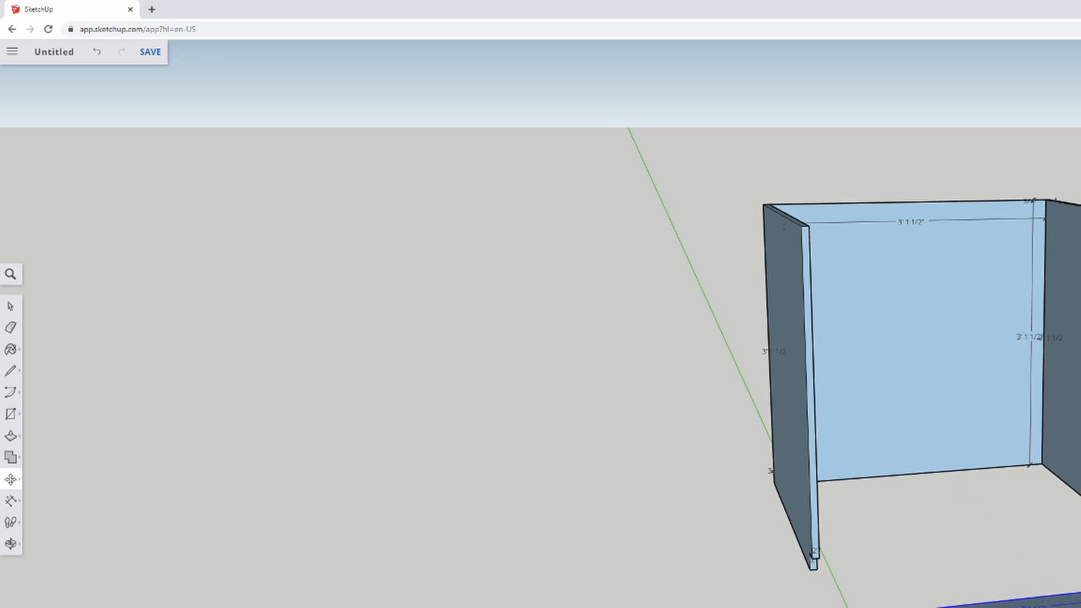
Explode the group of the bottom panel lying in front of the box.
scroll(855, 370, "down", 3)
scroll(854, 370, "up", 5)
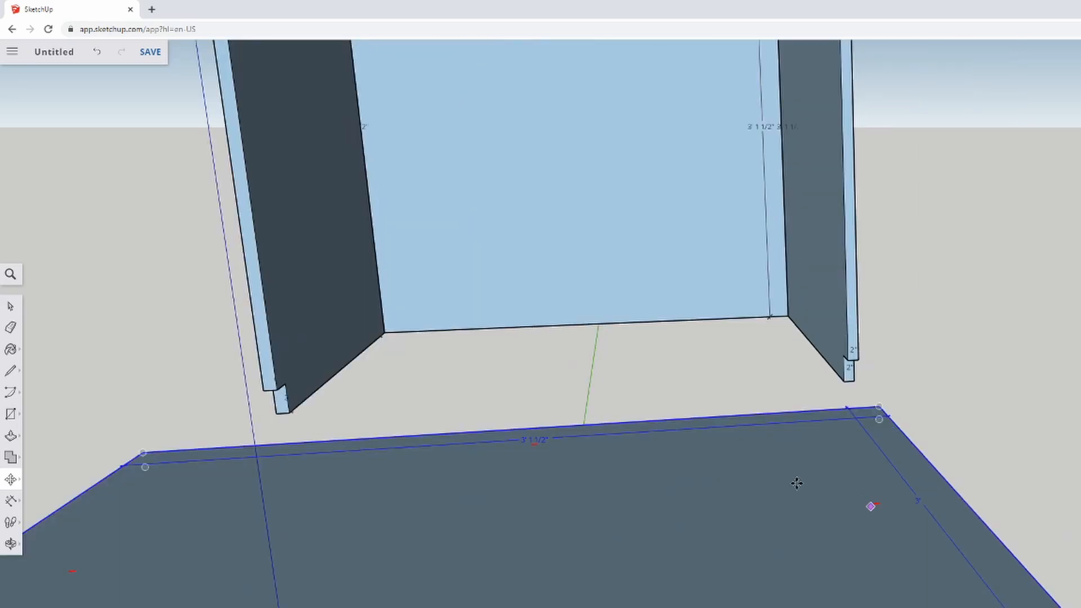
scroll(583, 477, "down", 3)
middle_click_drag(186, 511, 507, 552)
scroll(843, 603, "down", 1)
scroll(843, 602, "up", 2)
middle_click_drag(839, 597, 1019, 605)
key("space")
scroll(620, 366, "up", 5)
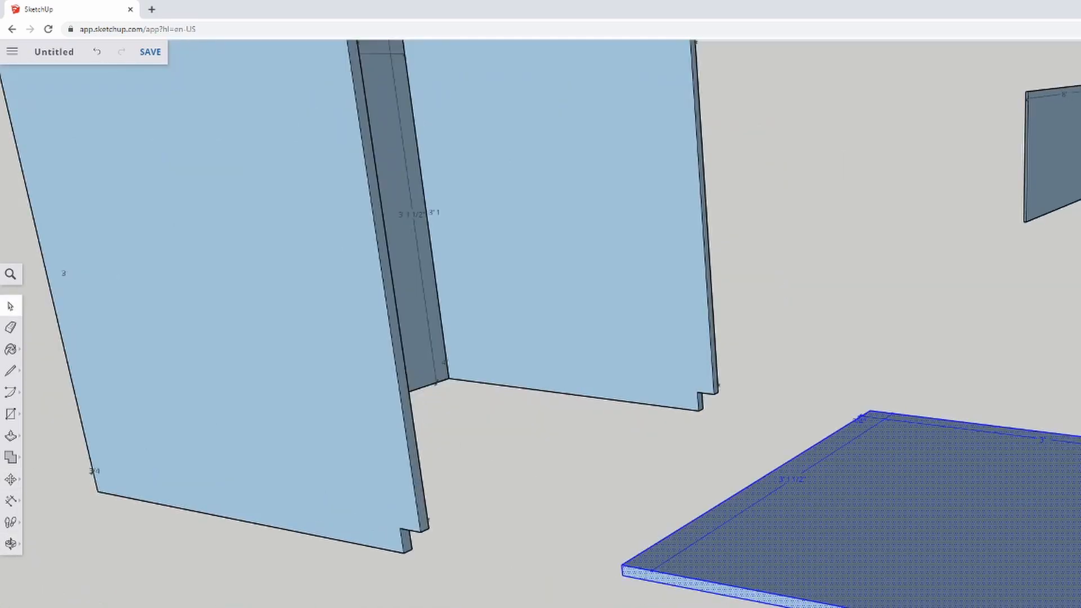
key("space")
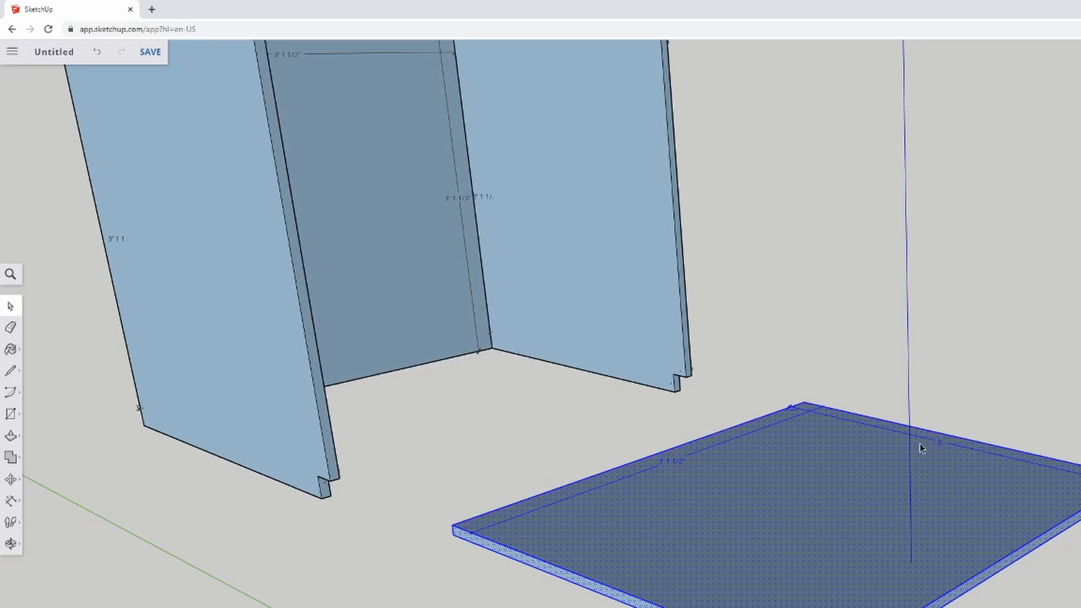
Push/Pull the front edge face of the bottom panel inward to make the panel 2' 11 1/4" deep.
left_click(11, 436)
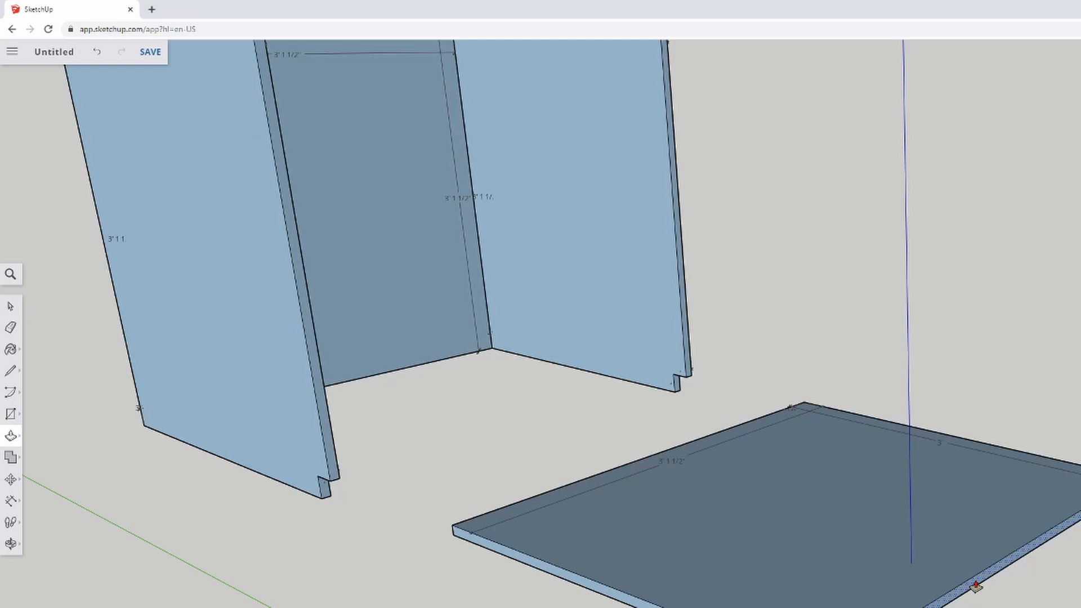
left_click(975, 586)
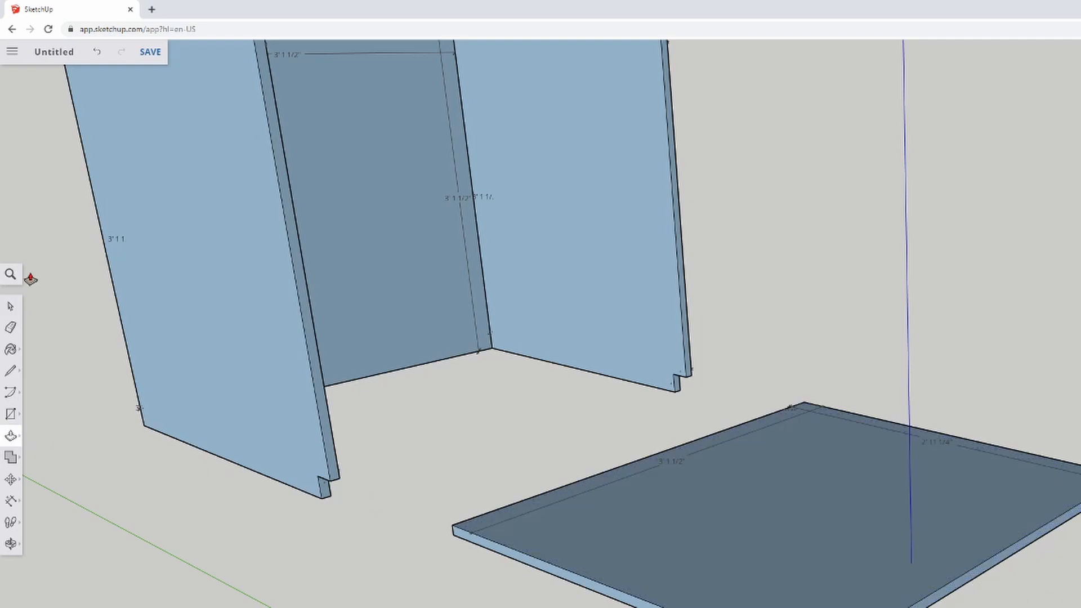
left_click(13, 309)
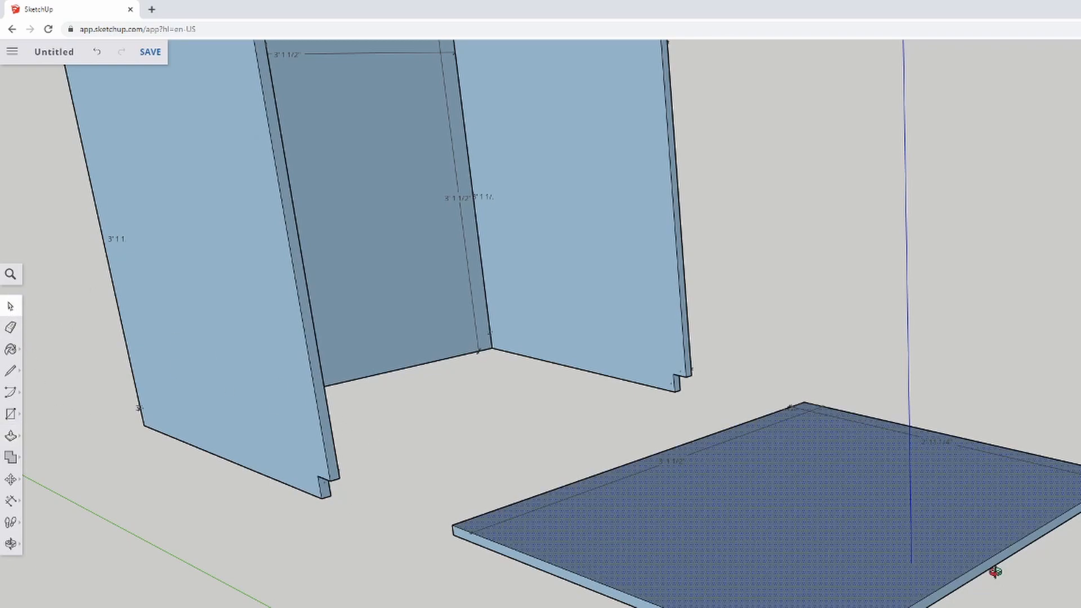
Select the whole shortened bottom panel with its dimensions and make it a group.
middle_click_drag(994, 572, 869, 389)
left_click_drag(780, 379, 1070, 607)
middle_click_drag(932, 437, 957, 353)
left_click_drag(851, 346, 1080, 545)
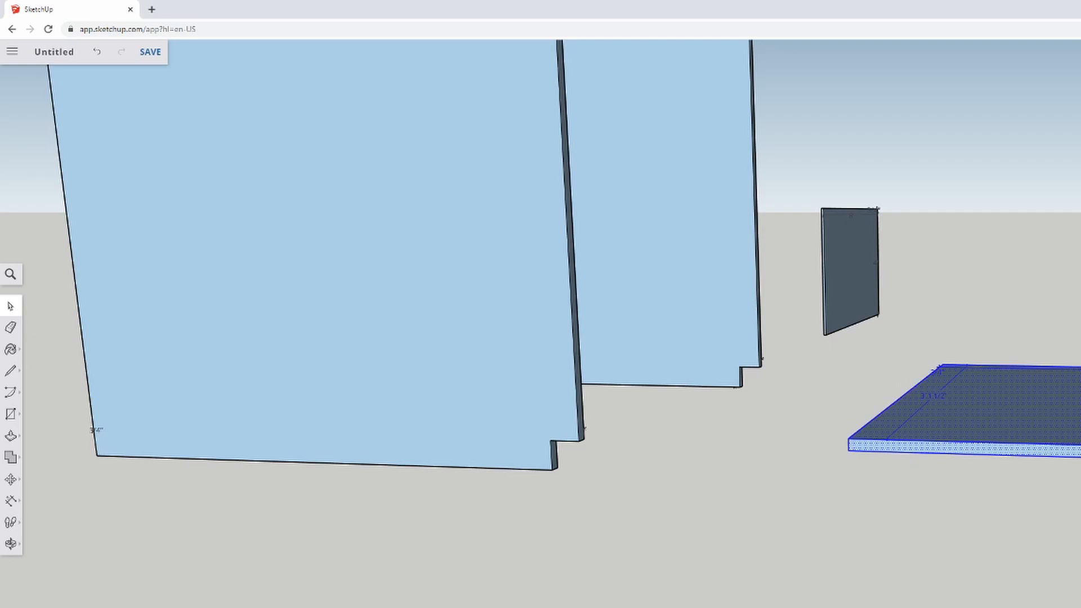
middle_click_drag(1070, 563, 802, 607)
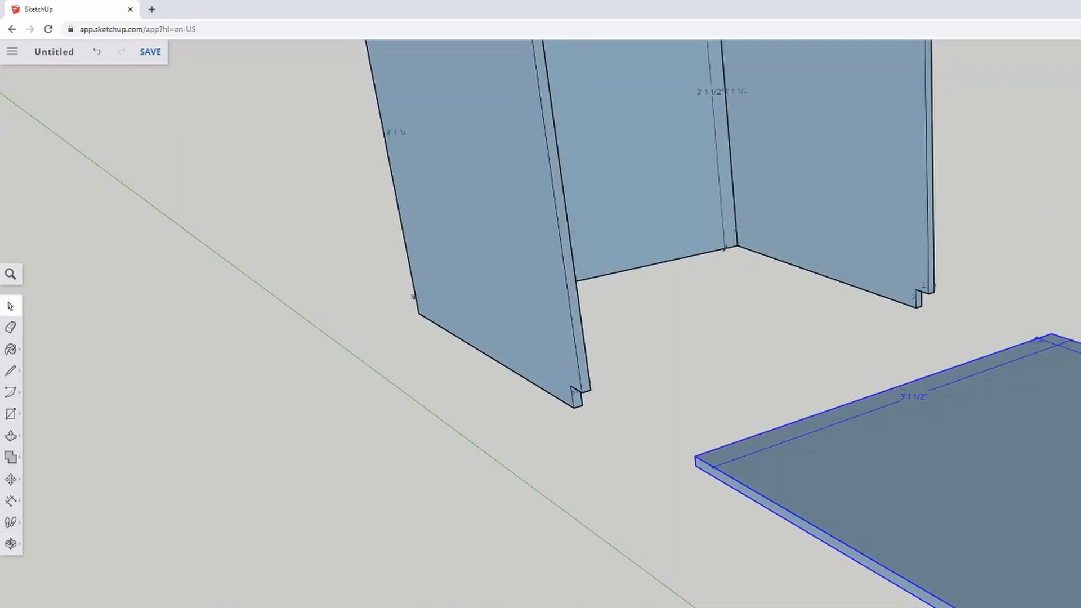
Move the bottom panel between the sides, placing its lower front corner on the side panel's front corner above the notch.
left_click(10, 488)
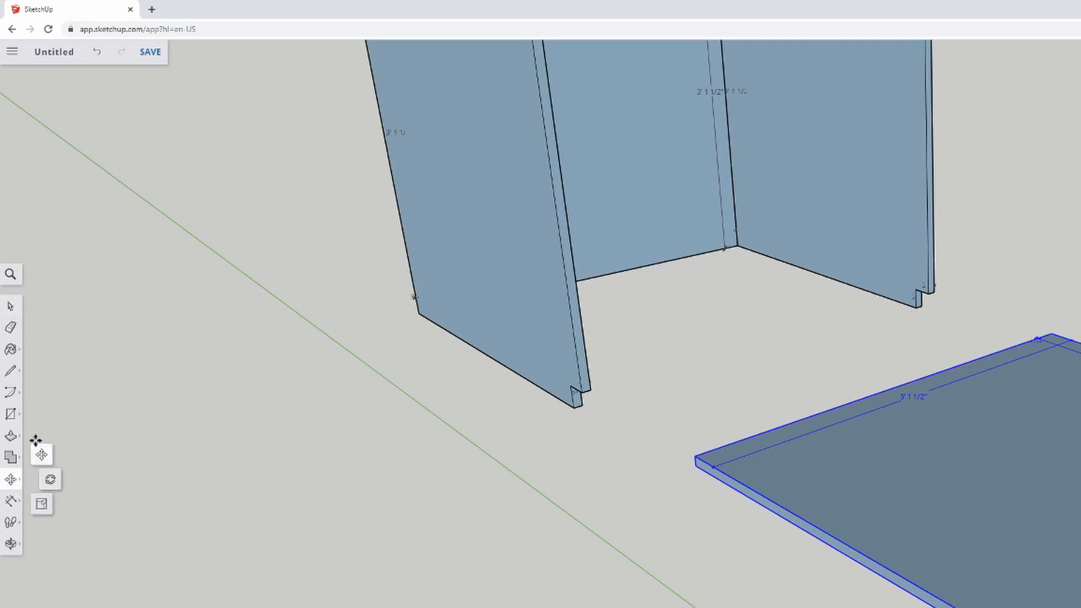
left_click(36, 441)
left_click(44, 405)
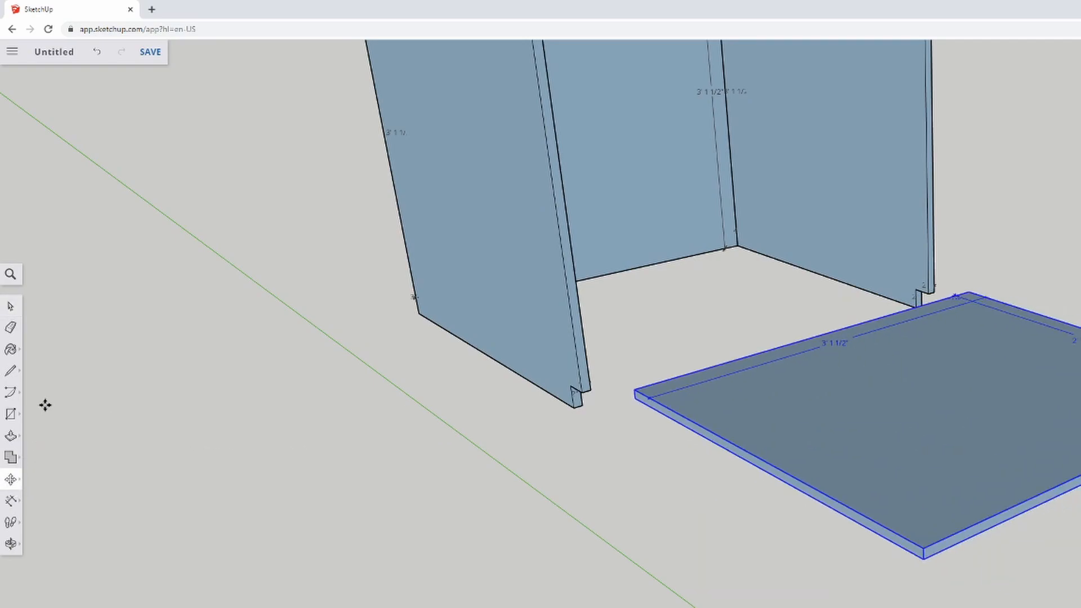
scroll(728, 498, "up", 4)
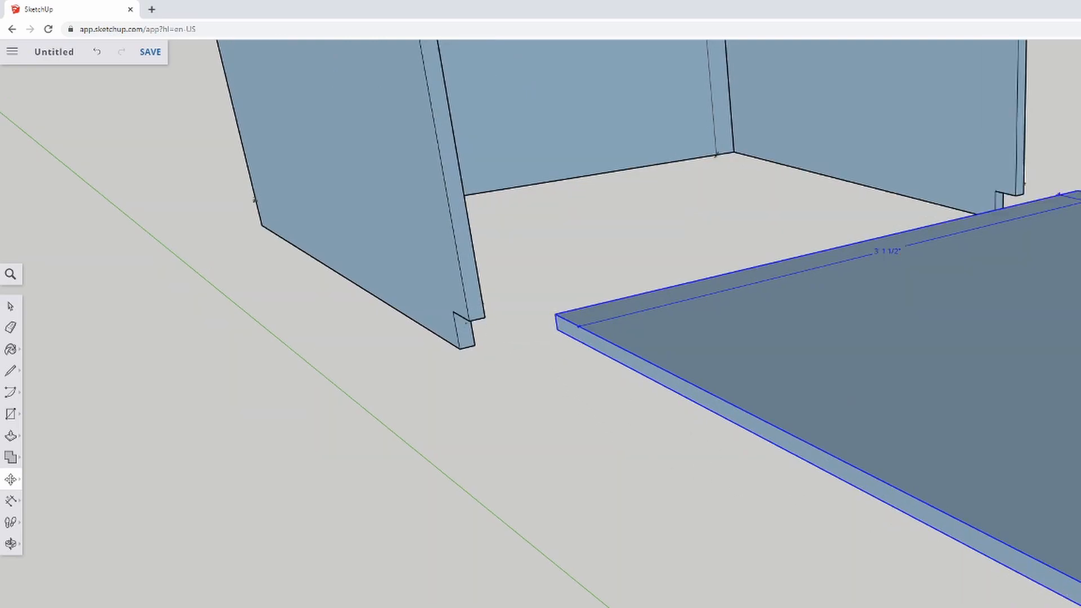
left_click_drag(728, 337, 589, 369)
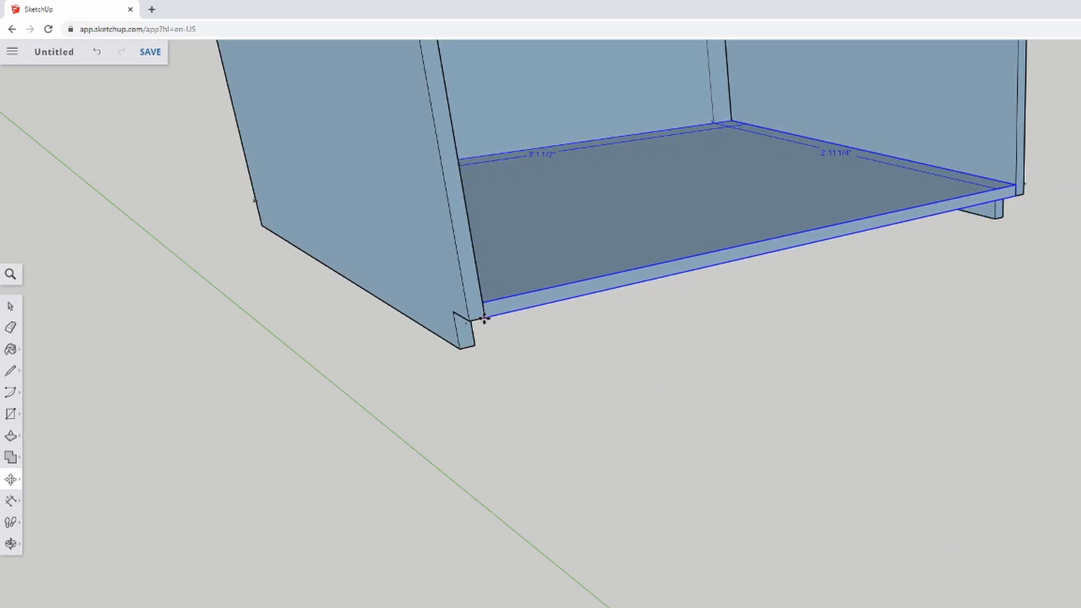
Examine the assembled box from above, the front and below to check how the bottom meets the back and side panels.
scroll(691, 406, "down", 2)
middle_click_drag(876, 393, 702, 546)
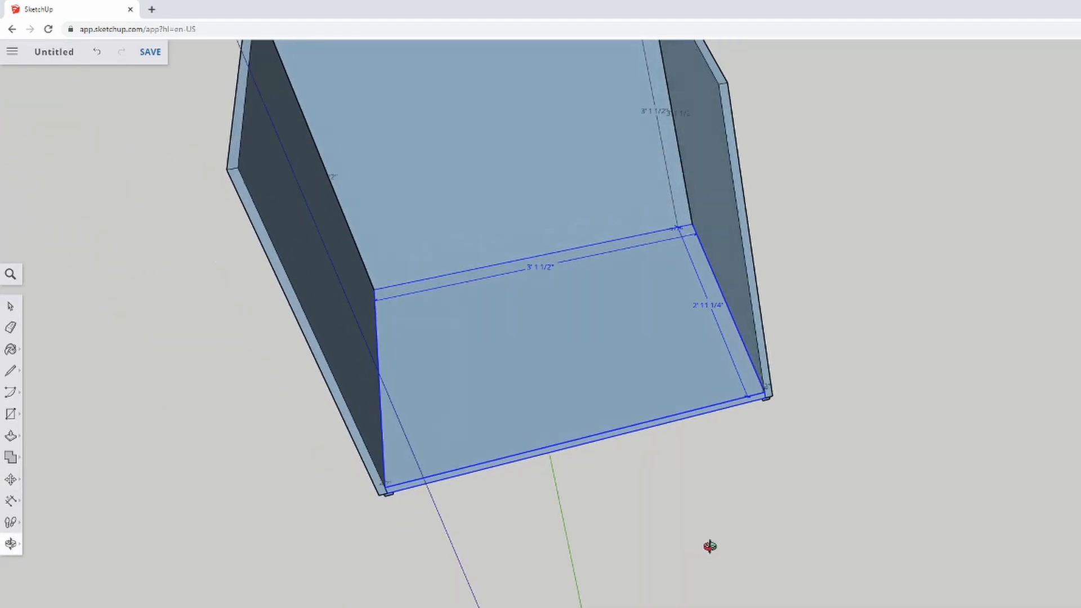
scroll(895, 510, "up", 5)
middle_click_drag(896, 510, 778, 481)
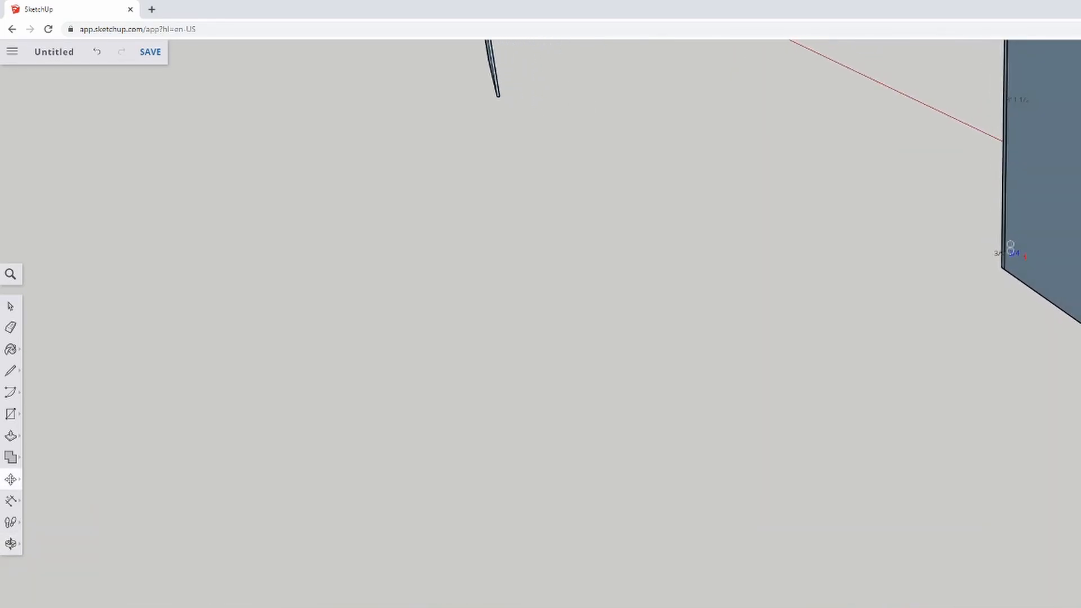
middle_click_drag(1077, 428, 941, 570)
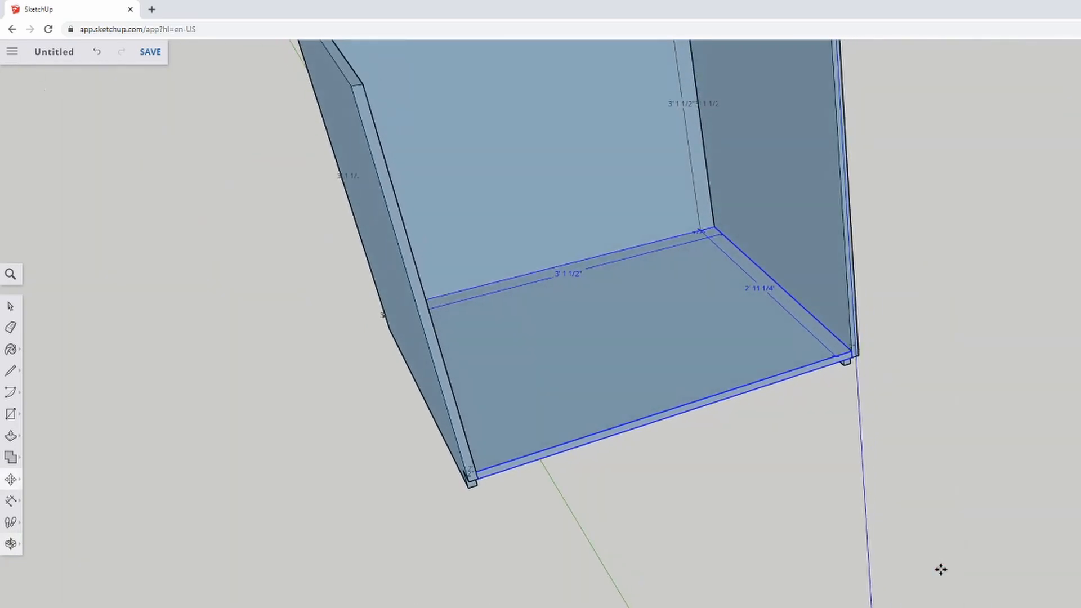
scroll(676, 362, "down", 2)
scroll(676, 363, "down", 2)
middle_click_drag(622, 357, 550, 466)
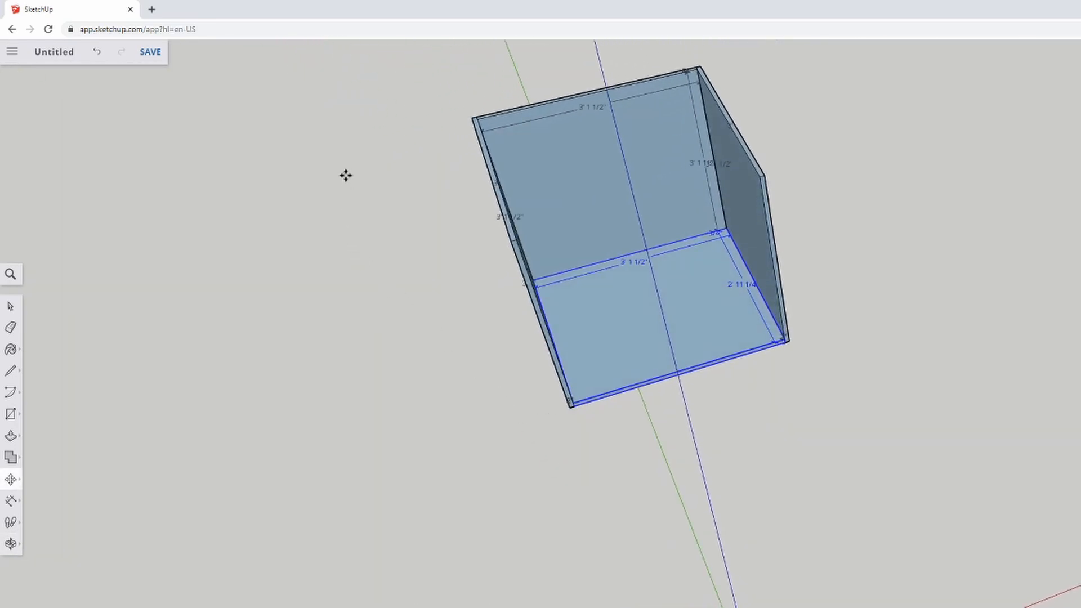
scroll(345, 174, "up", 2)
middle_click_drag(548, 173, 845, 208)
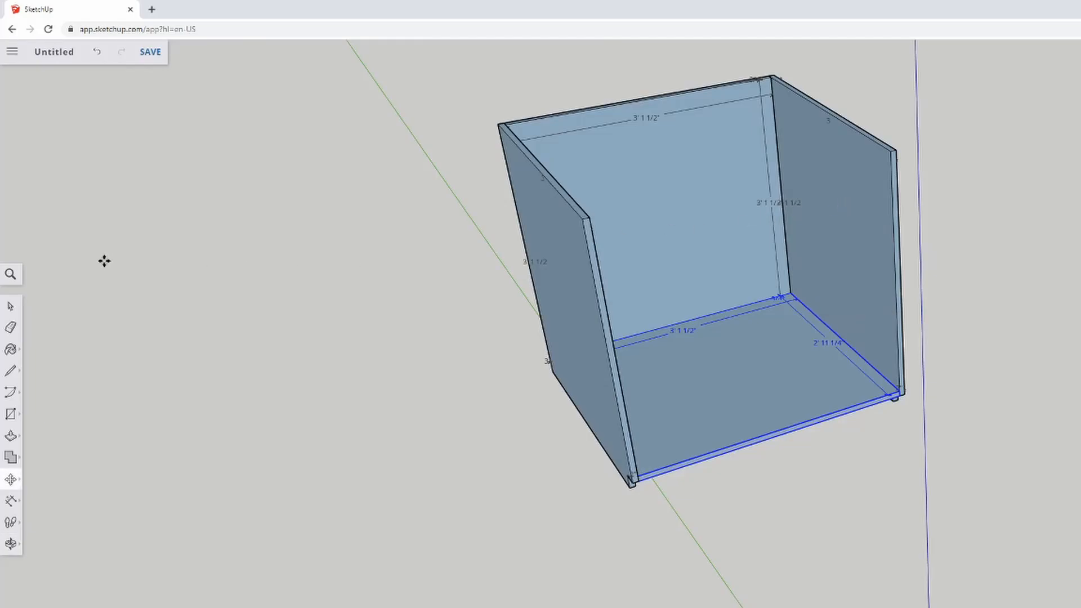
left_click(15, 313)
scroll(799, 602, "up", 4)
middle_click_drag(660, 553, 640, 292)
scroll(613, 295, "up", 1)
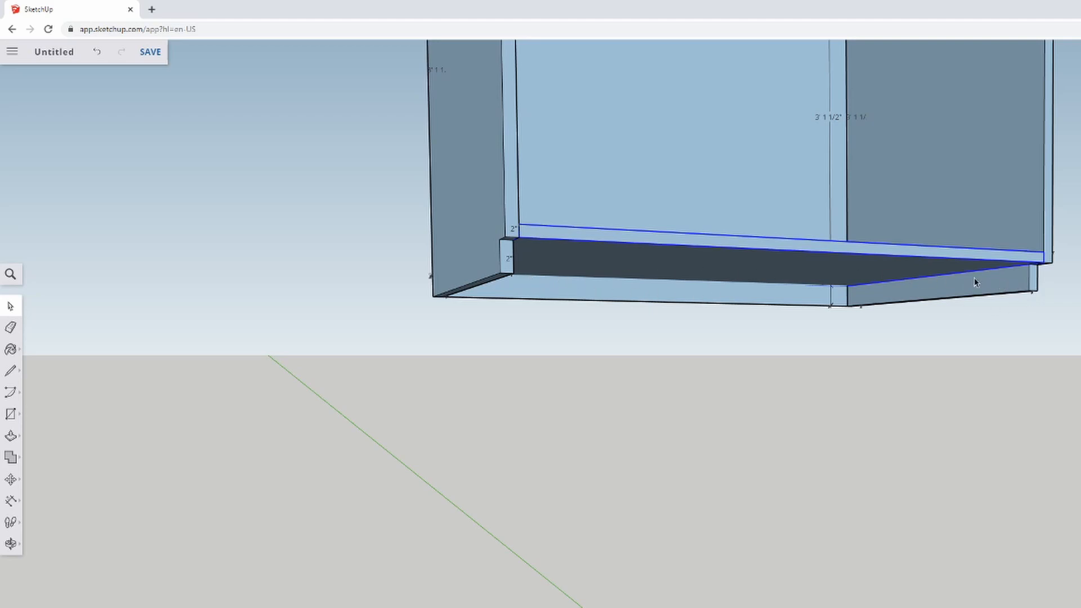
Copy the back panel with its dimensions and place the duplicate in open space in front of the box.
scroll(855, 366, "down", 6)
middle_click_drag(955, 340, 913, 506)
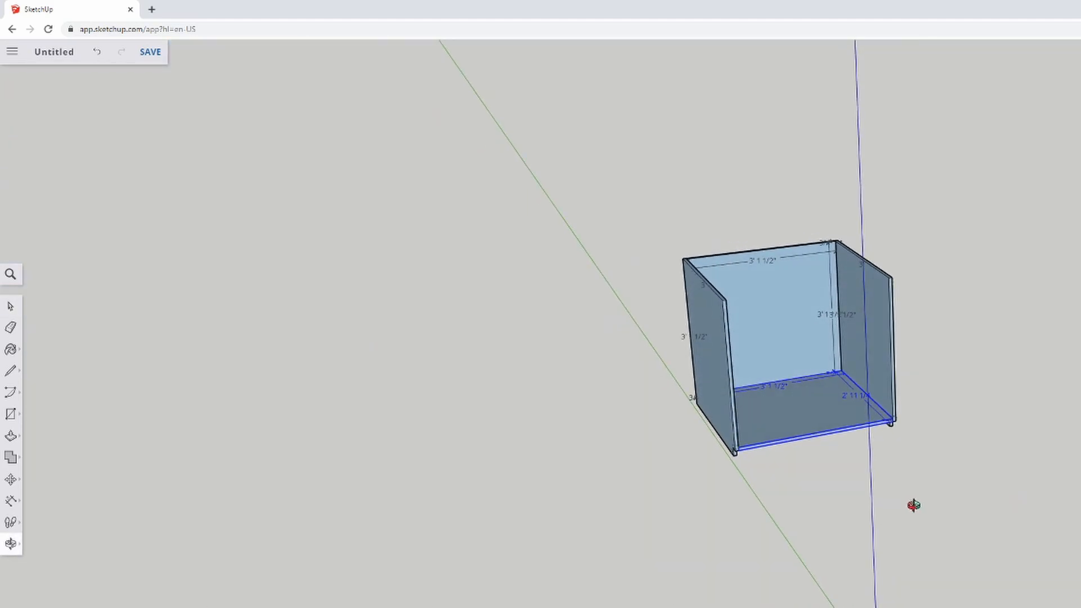
key("m")
left_click(778, 329)
key("ctrl")
left_click(829, 606)
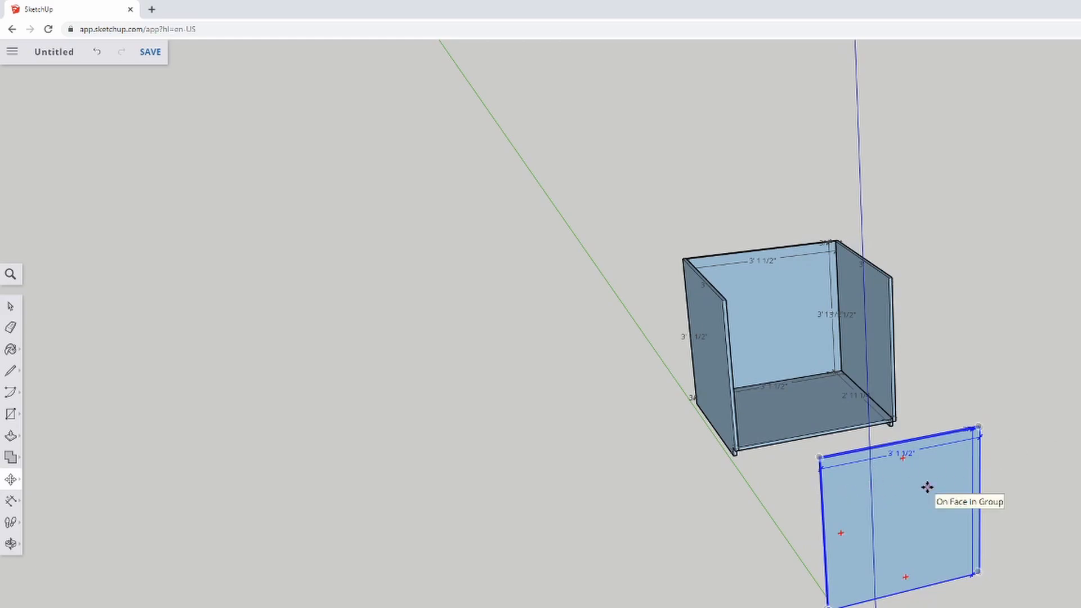
Explode the copied panel's group so its faces can be edited directly.
scroll(908, 547, "up", 5)
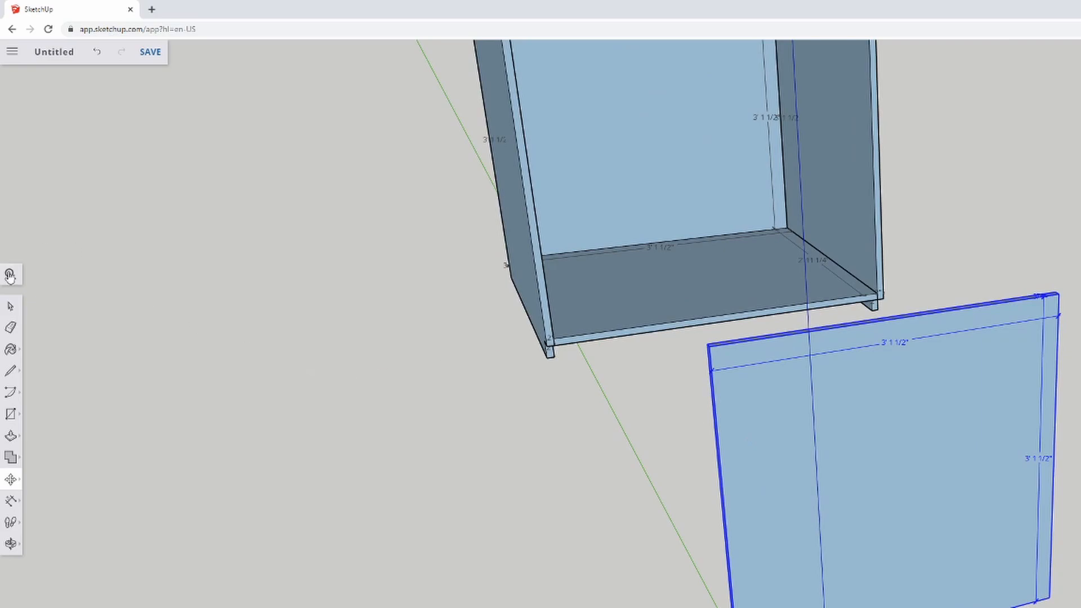
left_click(10, 306)
right_click(869, 538)
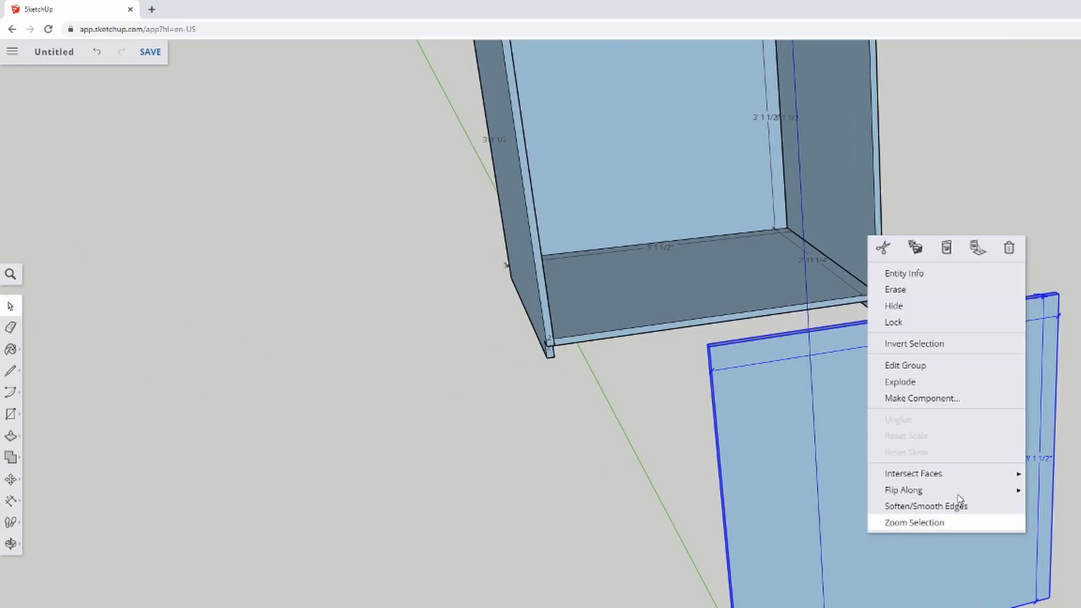
left_click(900, 382)
scroll(860, 444, "down", 4)
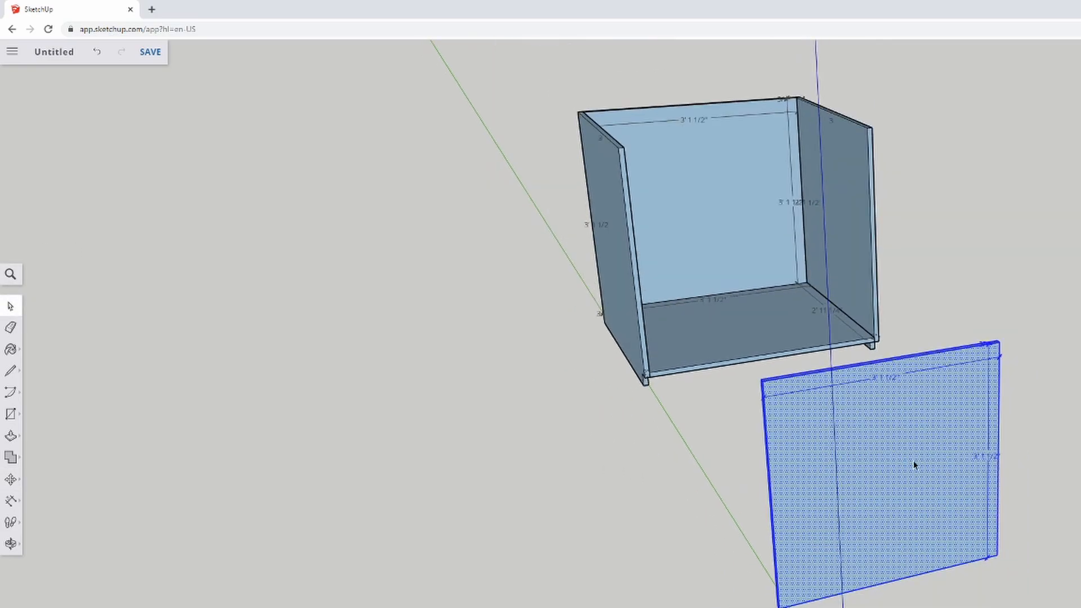
Examine the notches under the box's front corners and the exploded panel copy in front of them.
middle_click_drag(993, 404, 1006, 404)
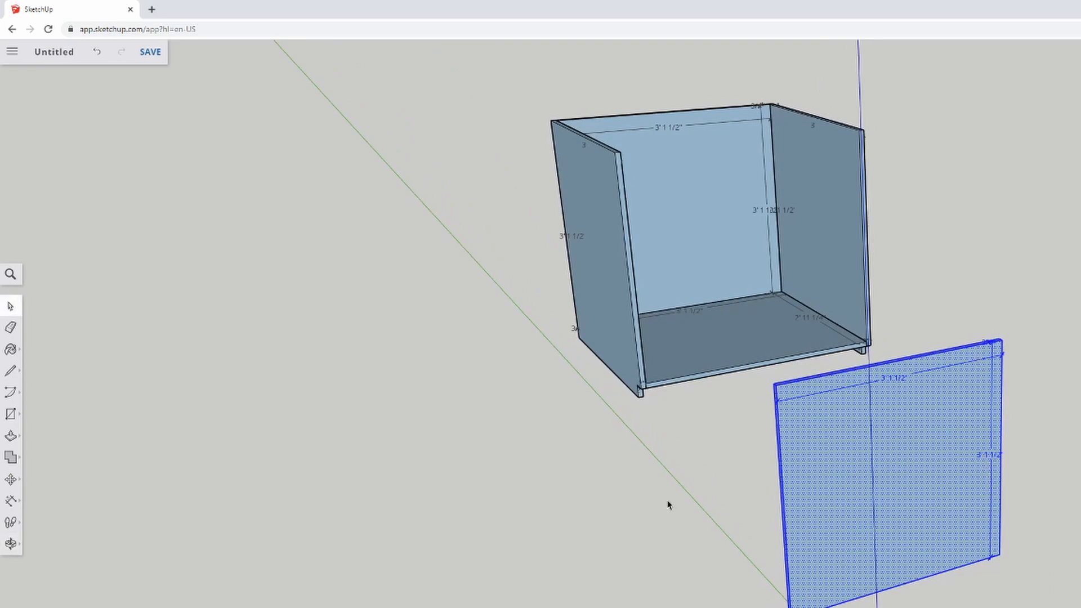
scroll(628, 454, "up", 3)
scroll(666, 366, "up", 3)
middle_click_drag(820, 385, 779, 299)
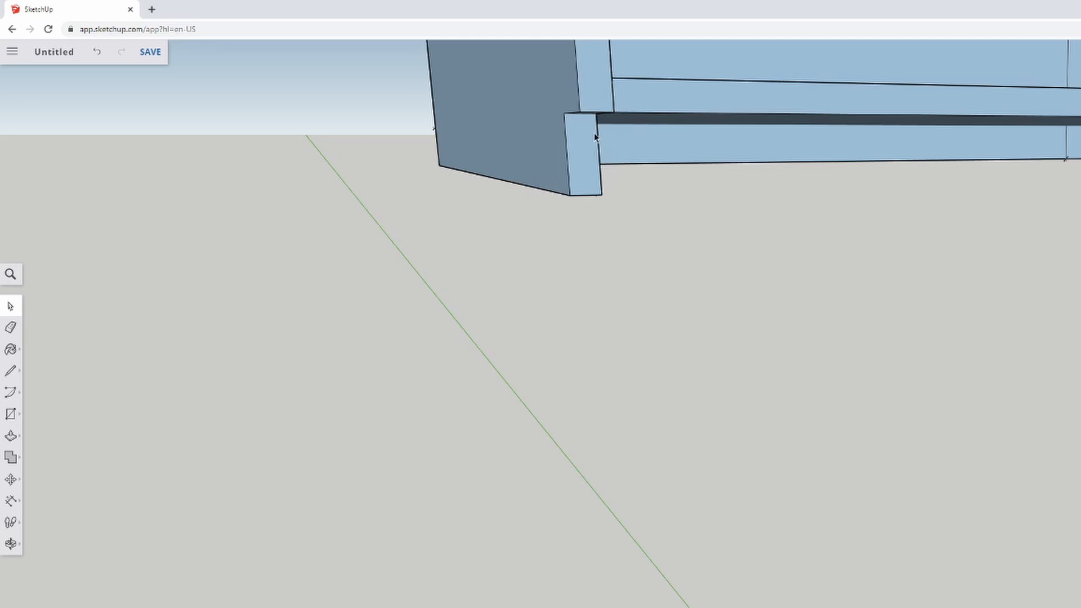
middle_click_drag(581, 239, 105, 239)
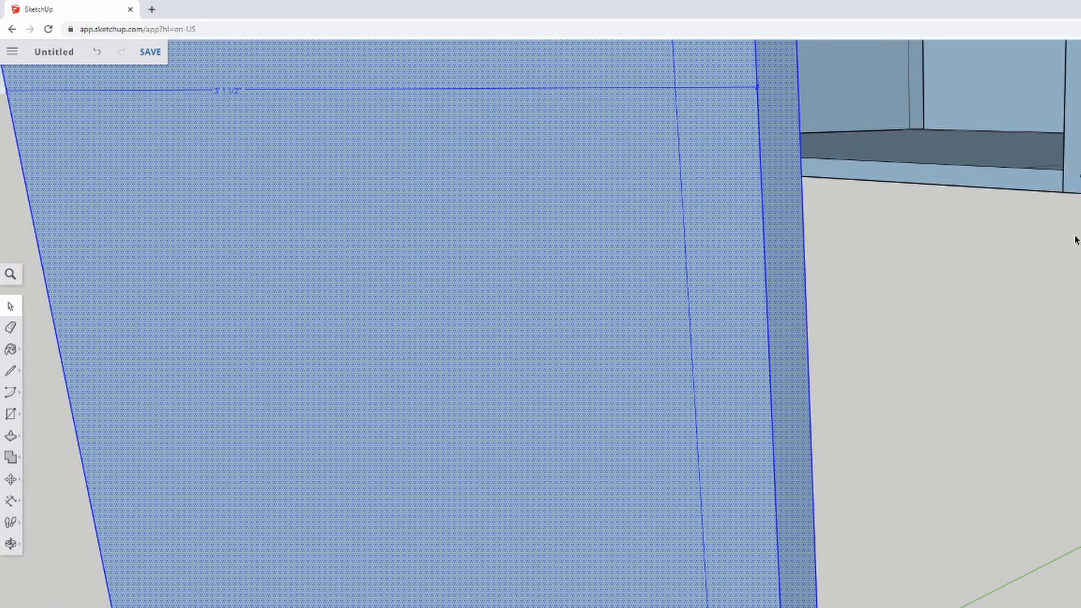
middle_click_drag(1063, 232, 1045, 107)
scroll(994, 304, "down", 8)
middle_click_drag(987, 345, 929, 539)
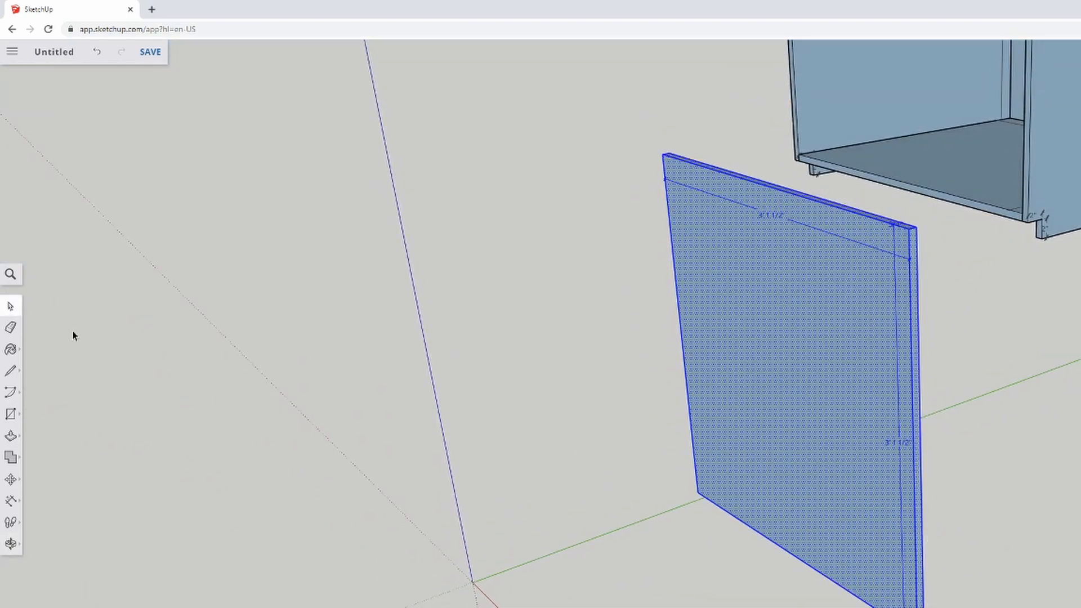
Push/Pull the top edge face of the panel copy downward to leave a strip 2" high.
left_click(11, 435)
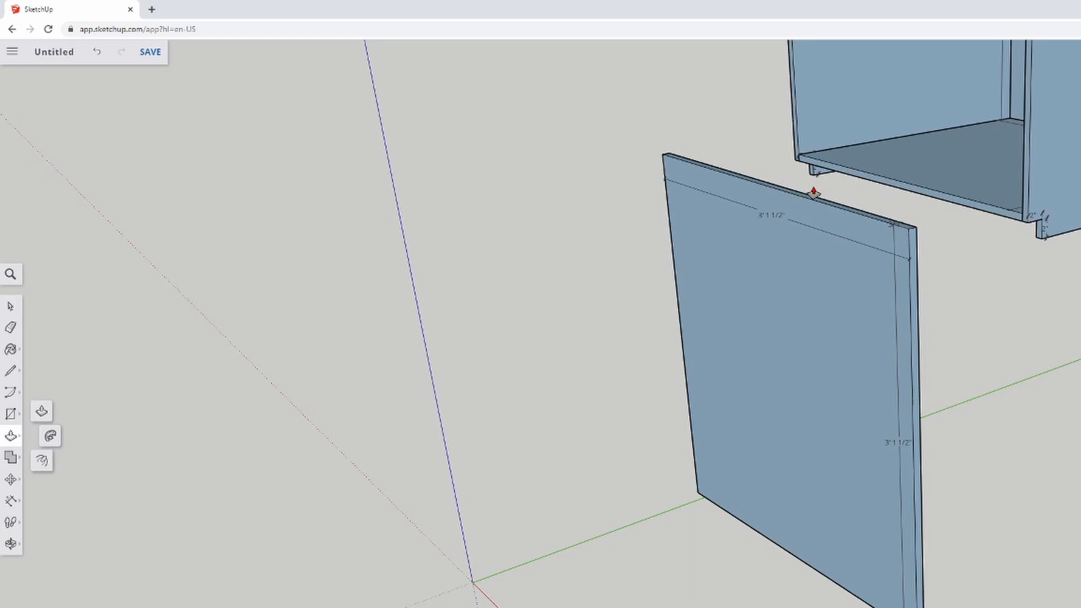
scroll(836, 198, "up", 2)
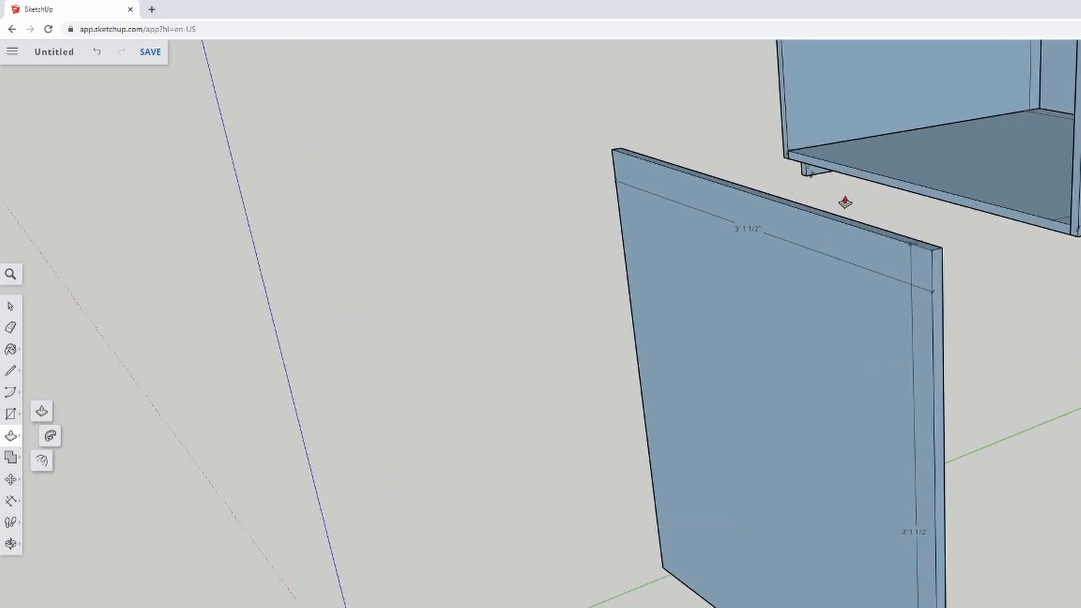
left_click_drag(838, 222, 824, 607)
middle_click_drag(823, 607, 1051, 408)
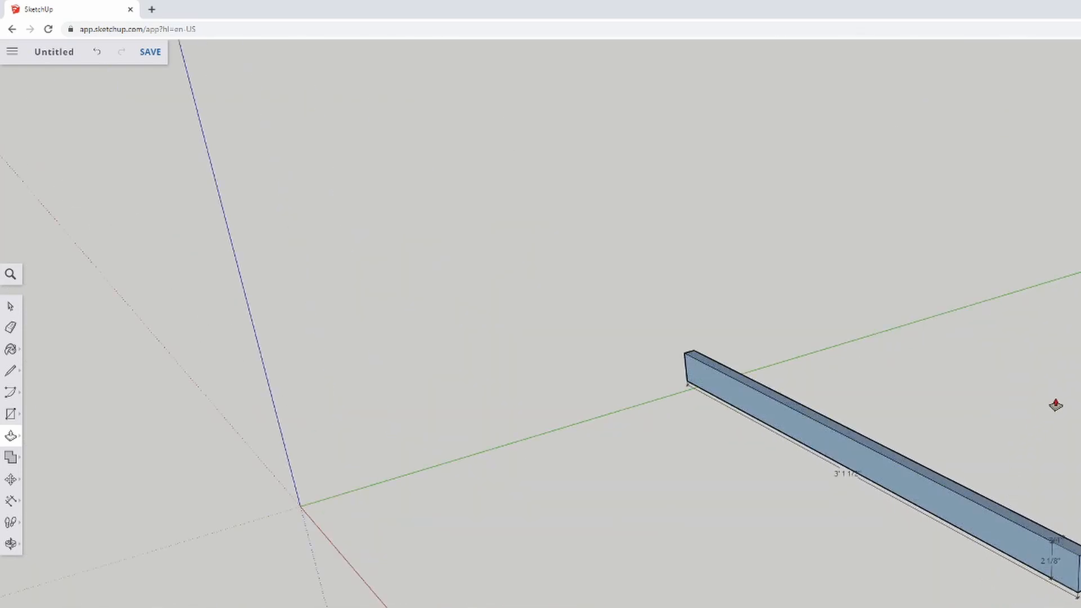
scroll(1051, 407, "up", 3)
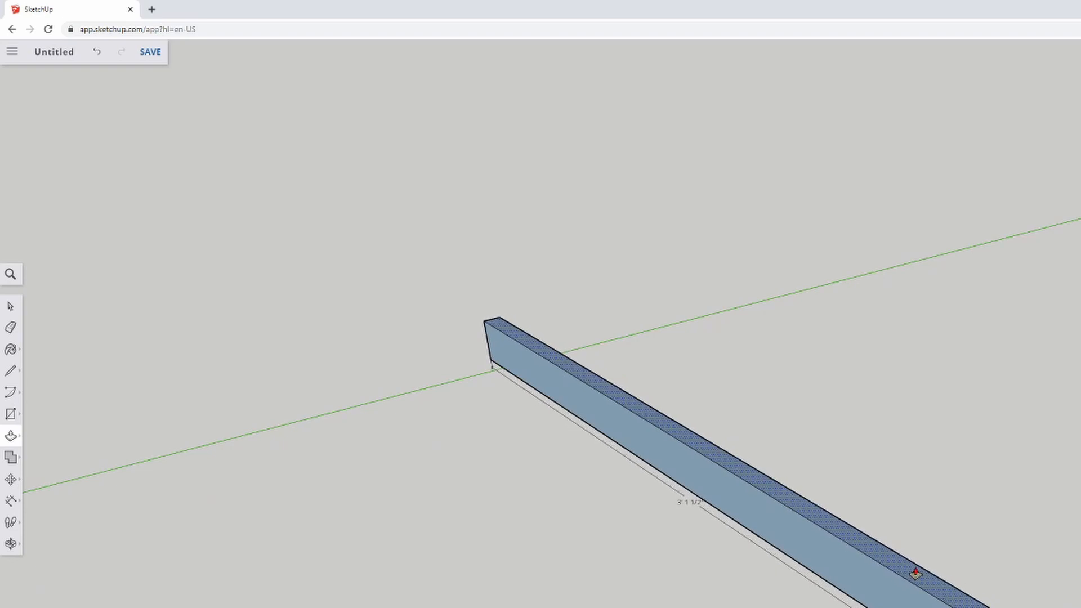
Select the whole 2" strip with its dimensions and make it a group.
left_click(11, 308)
scroll(463, 364, "down", 2)
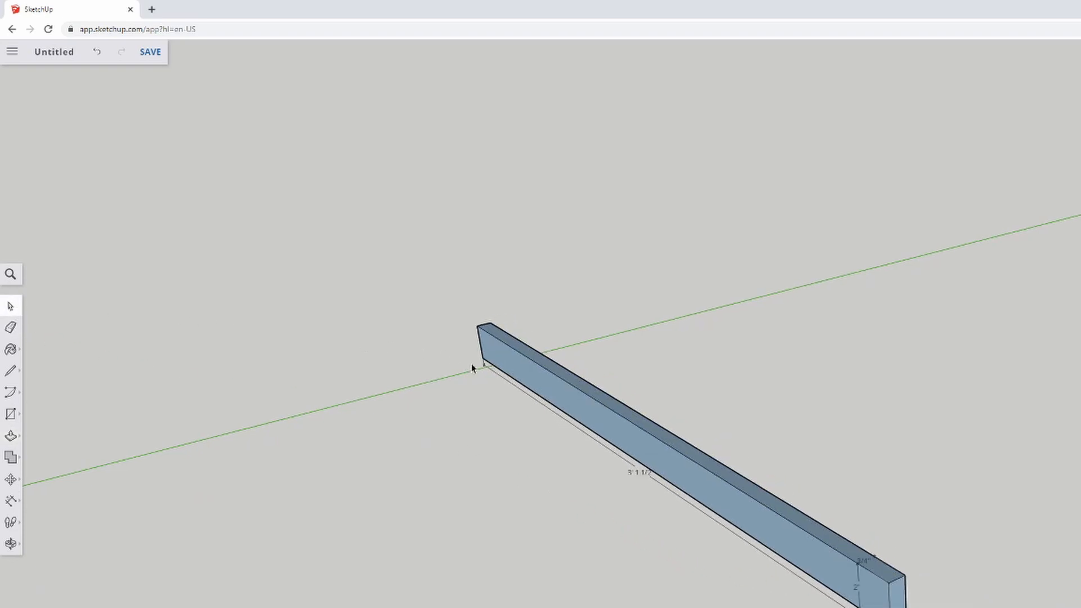
scroll(463, 363, "down", 2)
left_click_drag(362, 221, 940, 607)
right_click(704, 501)
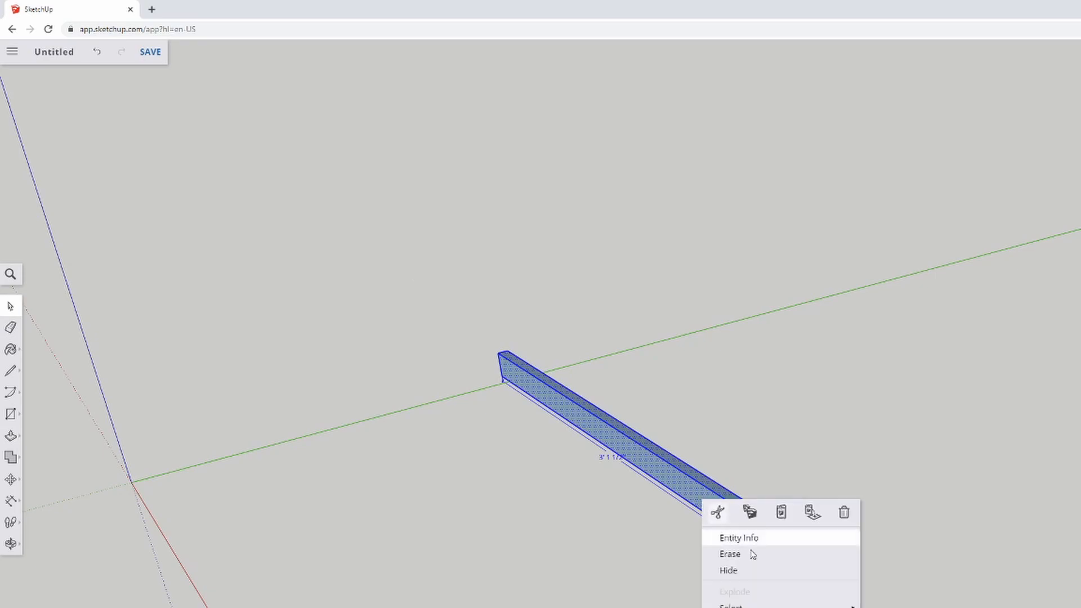
left_click(739, 607)
Move the grouped strip up to the box, bringing its end close to the side panel's leg below the front notch.
middle_click_drag(665, 461, 942, 314)
scroll(524, 104, "up", 1)
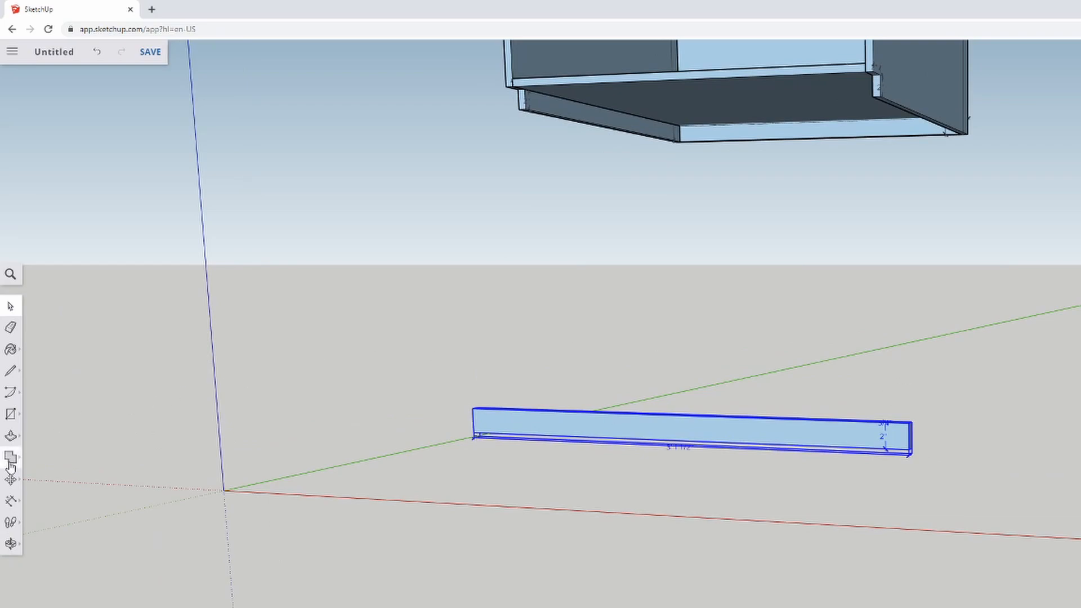
left_click(10, 480)
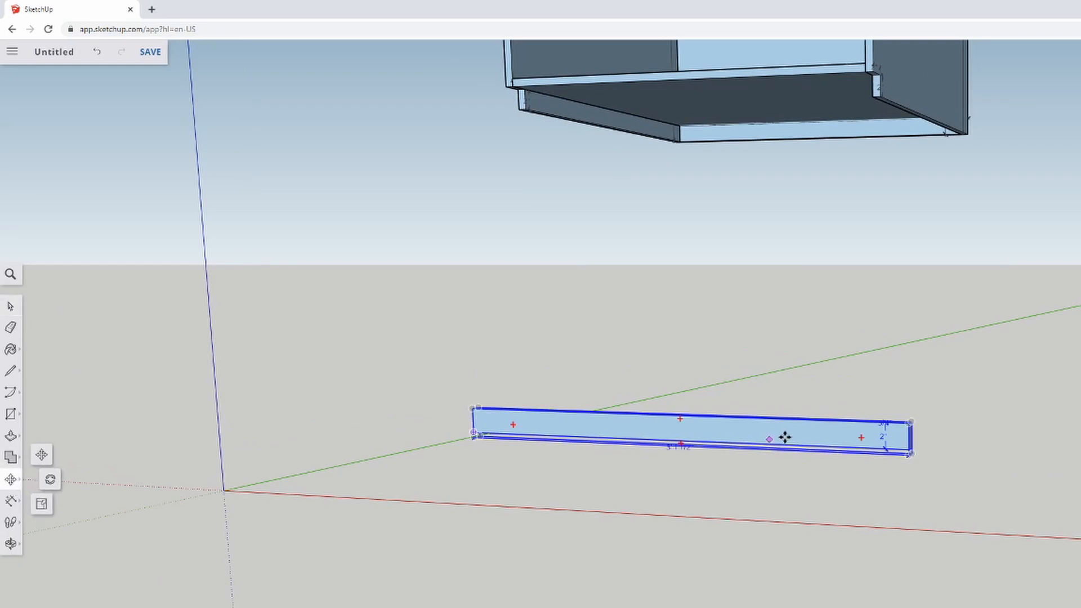
left_click(907, 453)
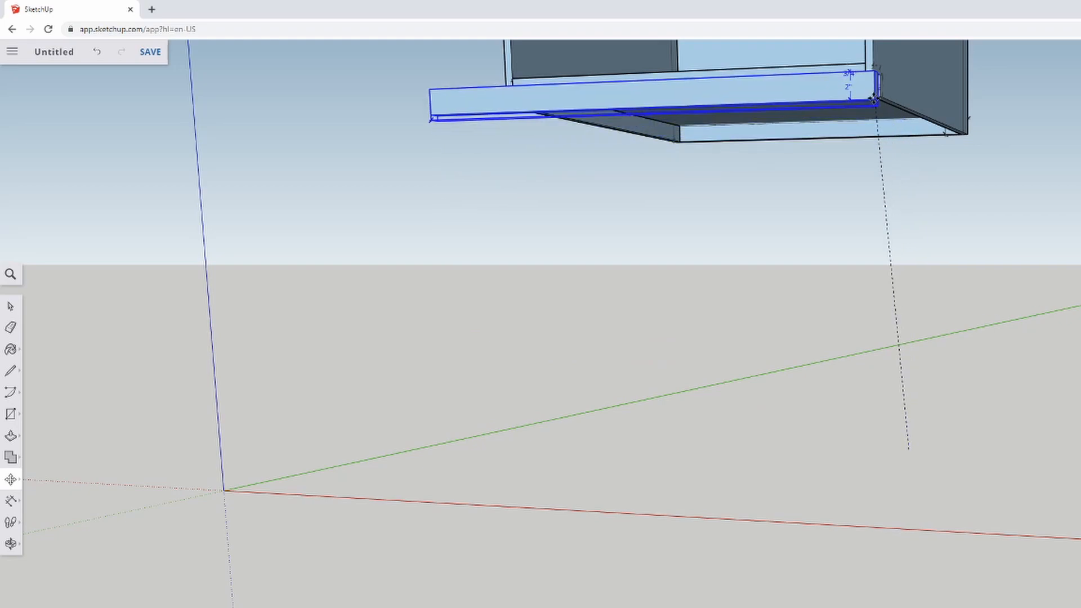
left_click(870, 76)
middle_click_drag(907, 43, 805, 186)
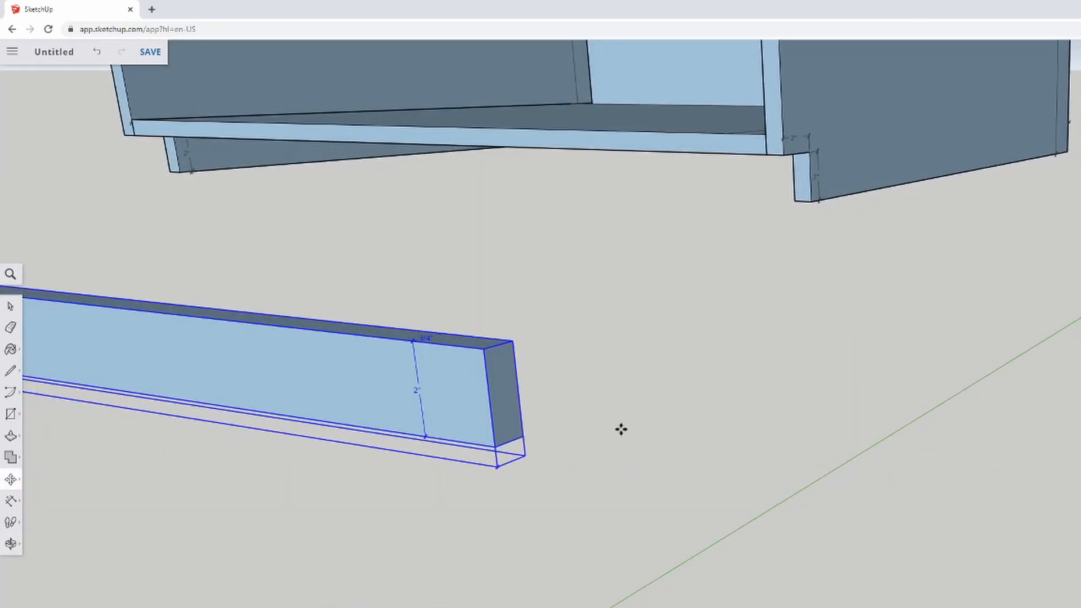
left_click(495, 446)
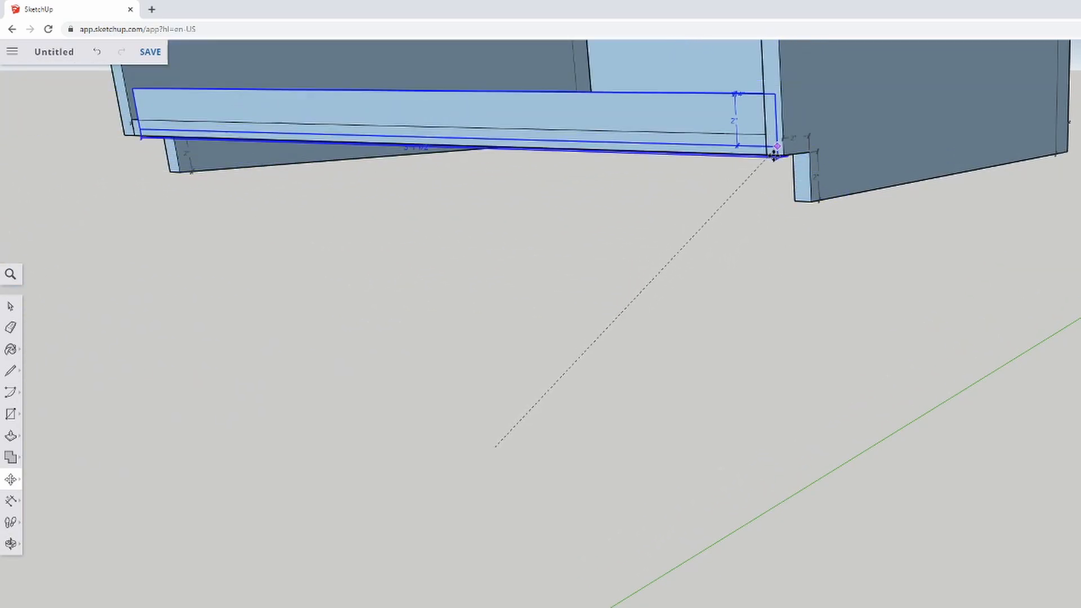
left_click(788, 207)
Move the strip from its lower front corner onto the lower inner front corner of the side panel's leg, closing the toe-kick gap.
scroll(806, 169, "up", 5)
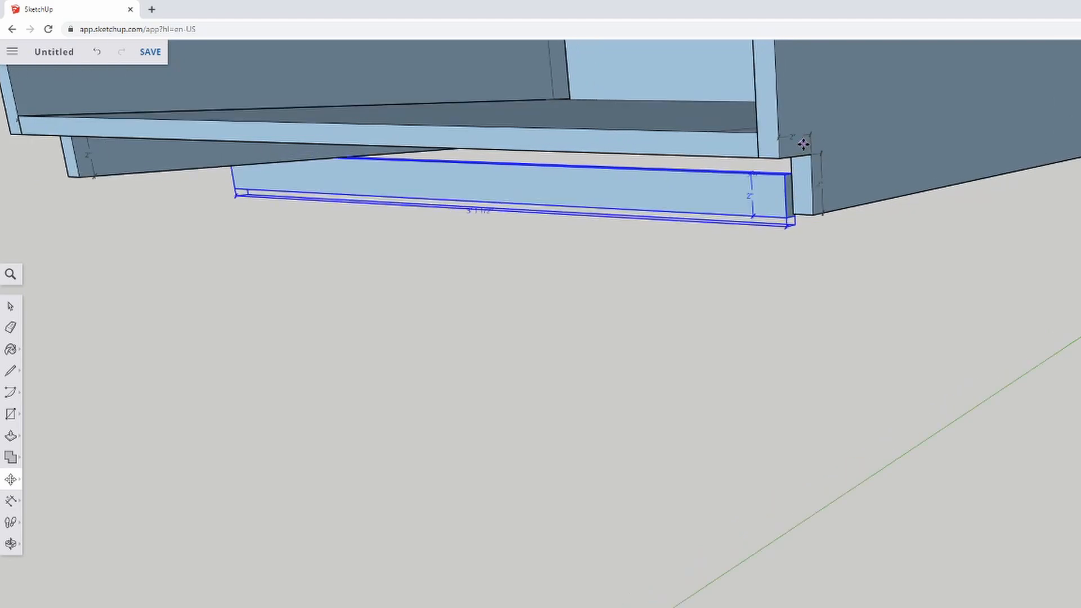
middle_click_drag(826, 218, 806, 238)
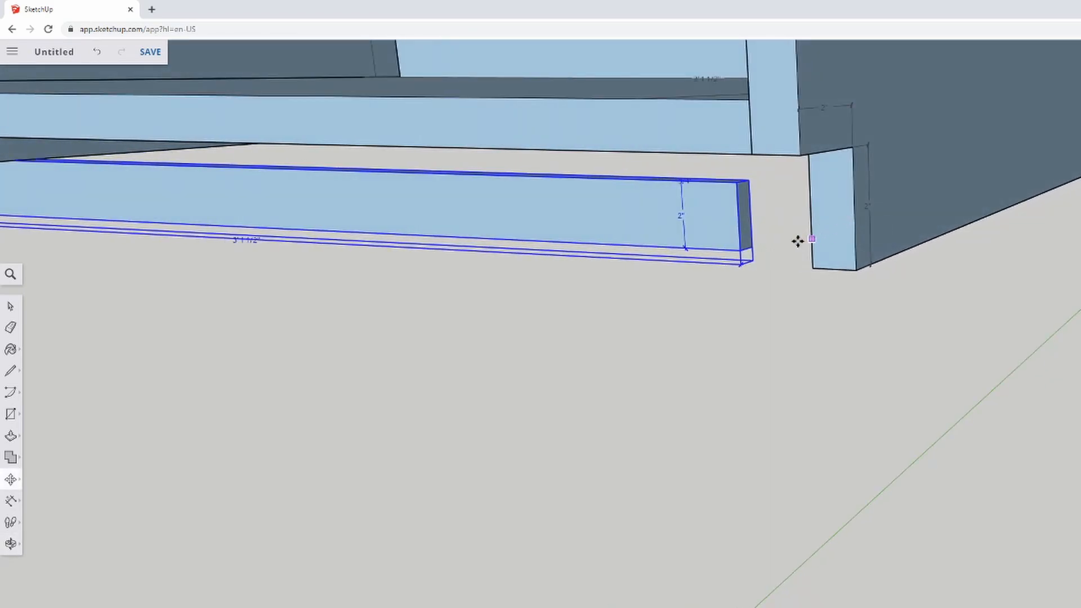
left_click(740, 253)
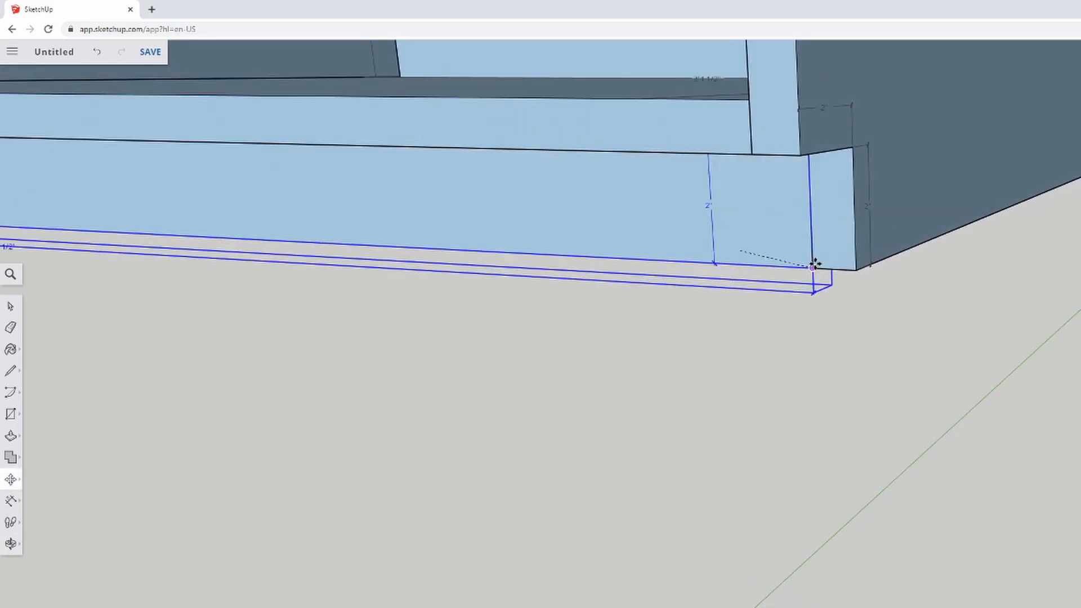
left_click(815, 266)
Examine the assembled box from several angles to check how the toe-kick strip, bottom, back and side panels fit together.
left_click(10, 306)
middle_click_drag(112, 324, 507, 359)
middle_click_drag(79, 417, 901, 201)
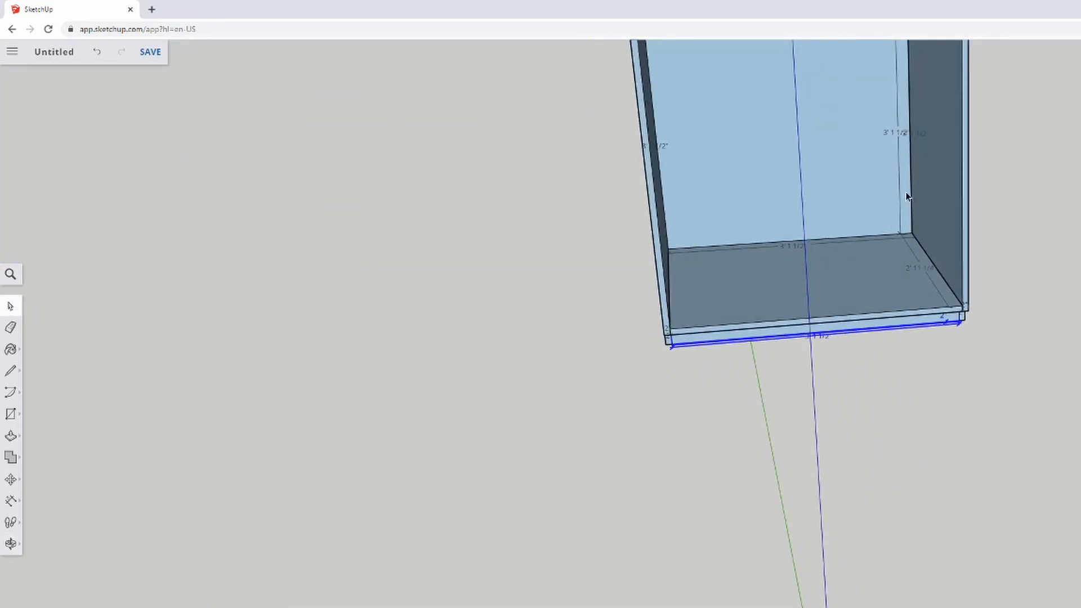
scroll(912, 183, "down", 2)
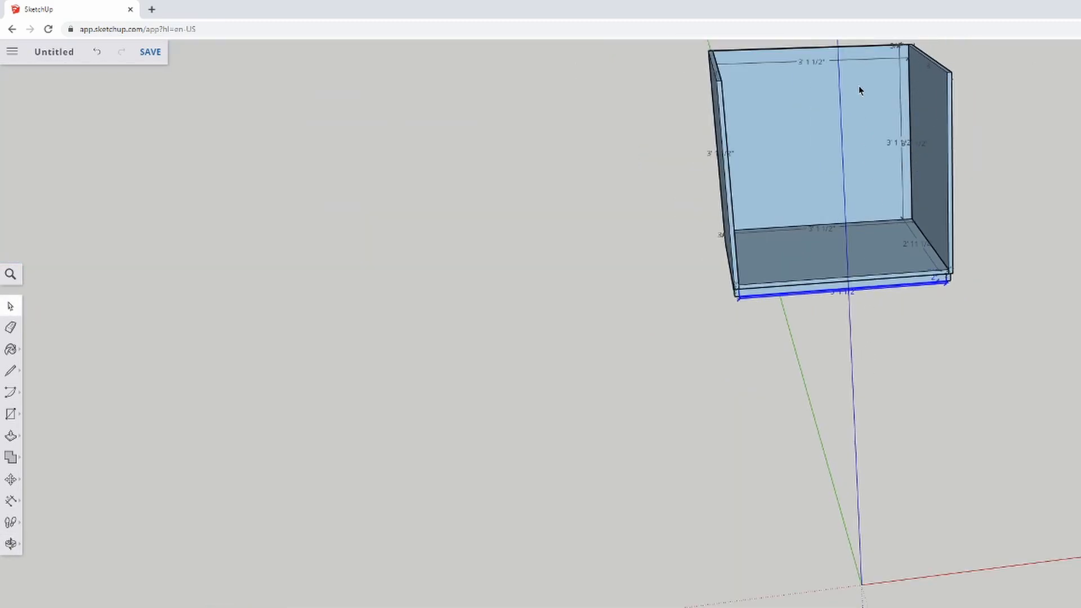
scroll(860, 90, "up", 2)
scroll(868, 489, "down", 1)
scroll(833, 214, "up", 3)
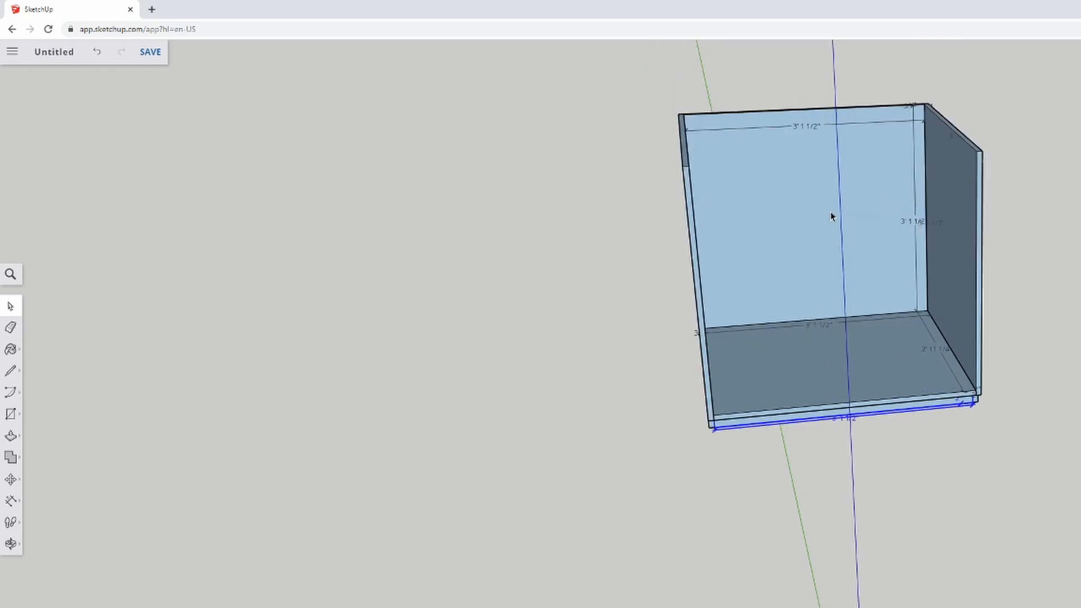
left_click(427, 395)
middle_click_drag(710, 542, 940, 338)
middle_click_drag(1070, 101, 516, 167)
middle_click_drag(923, 327, 1073, 530)
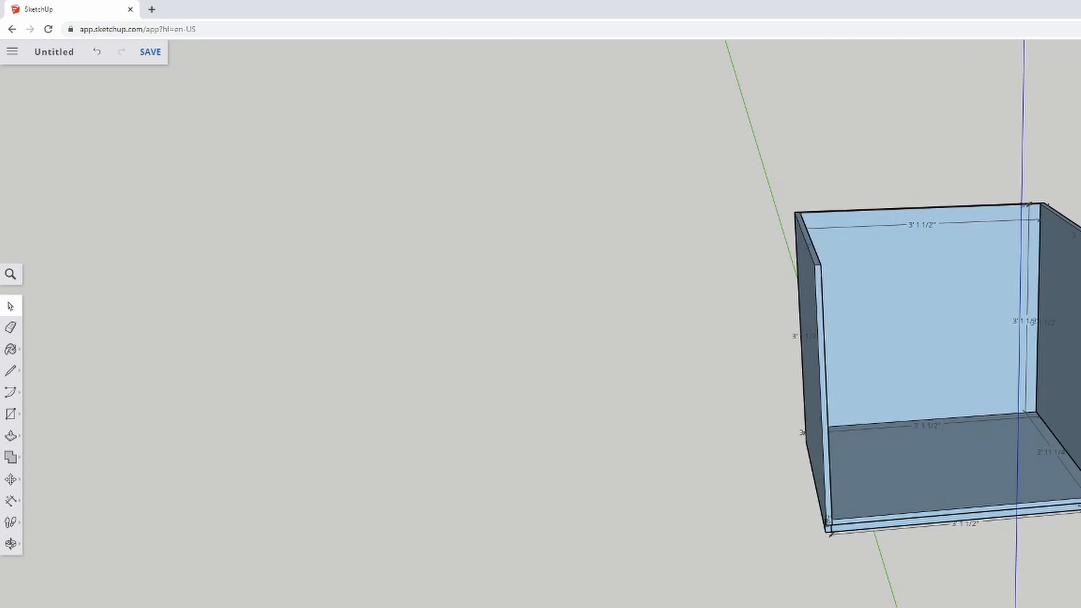
scroll(1073, 517, "down", 1)
scroll(1031, 394, "up", 4)
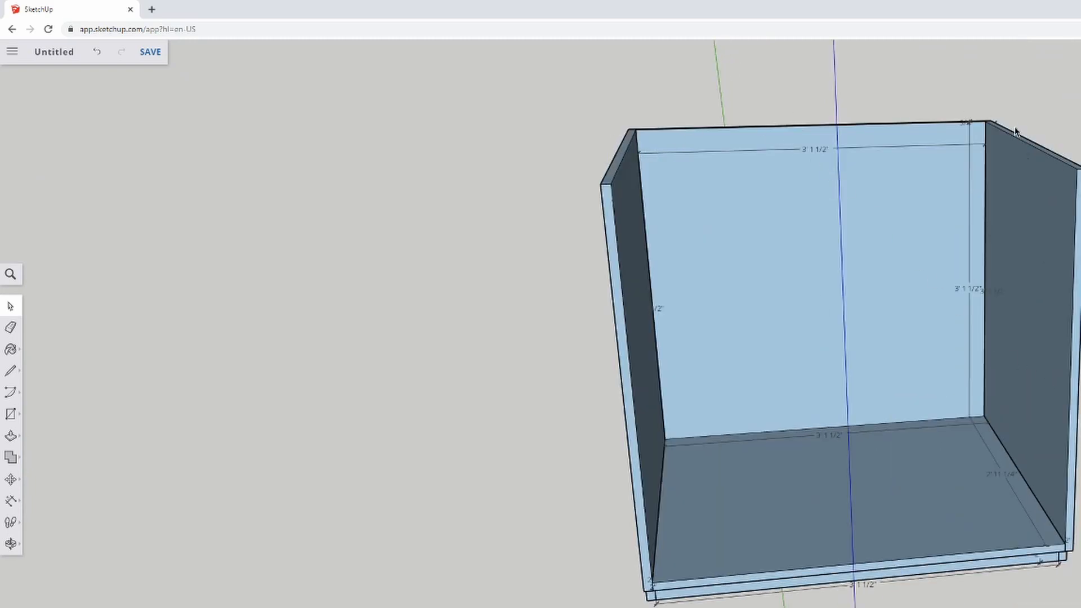
scroll(768, 162, "down", 3)
middle_click_drag(768, 161, 827, 333)
scroll(825, 300, "down", 1)
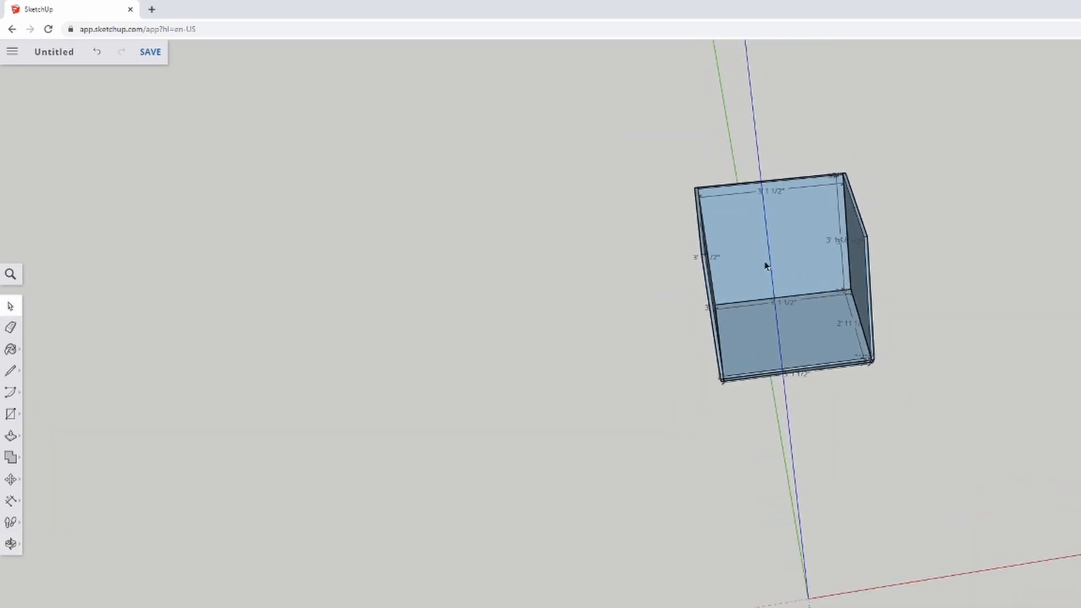
middle_click_drag(1070, 265, 977, 280)
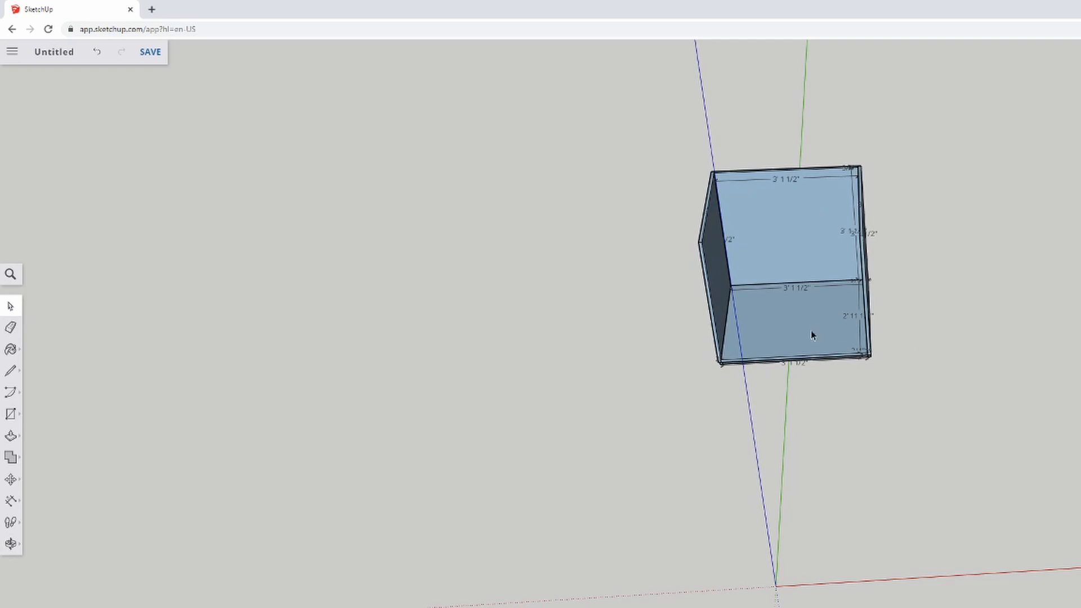
scroll(736, 160, "up", 3)
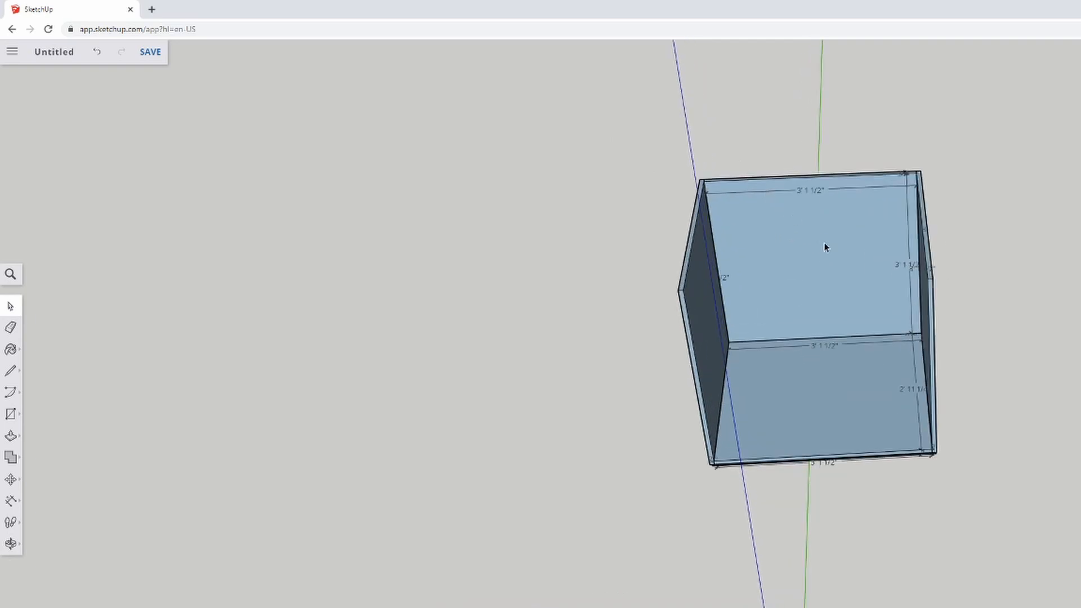
Select all the panels of the assembled box, make them a single group, and clear the selection.
scroll(832, 248, "up", 1)
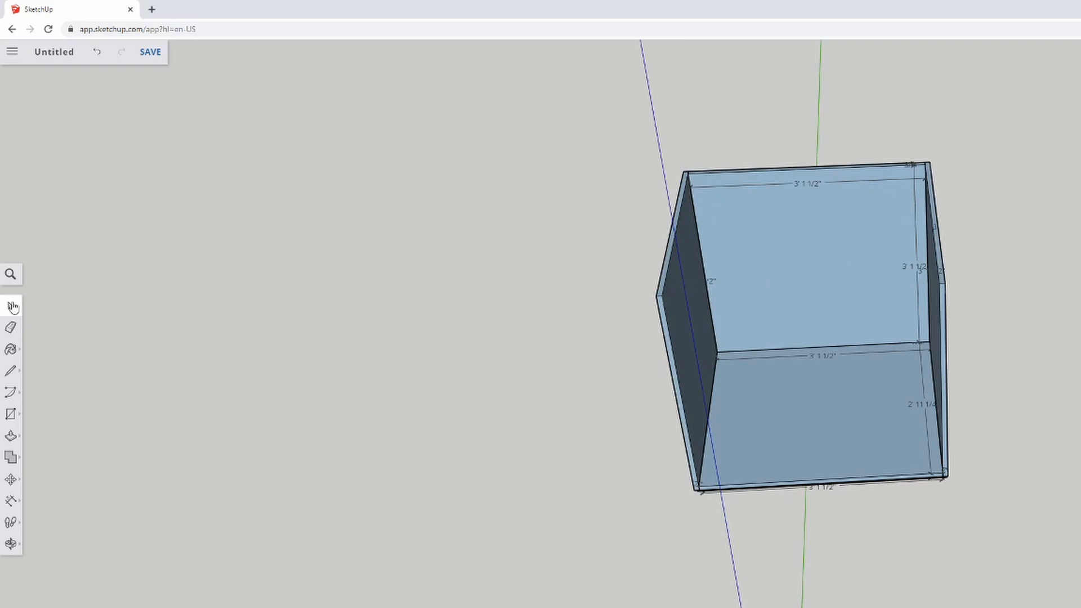
left_click_drag(504, 83, 1080, 553)
right_click(859, 434)
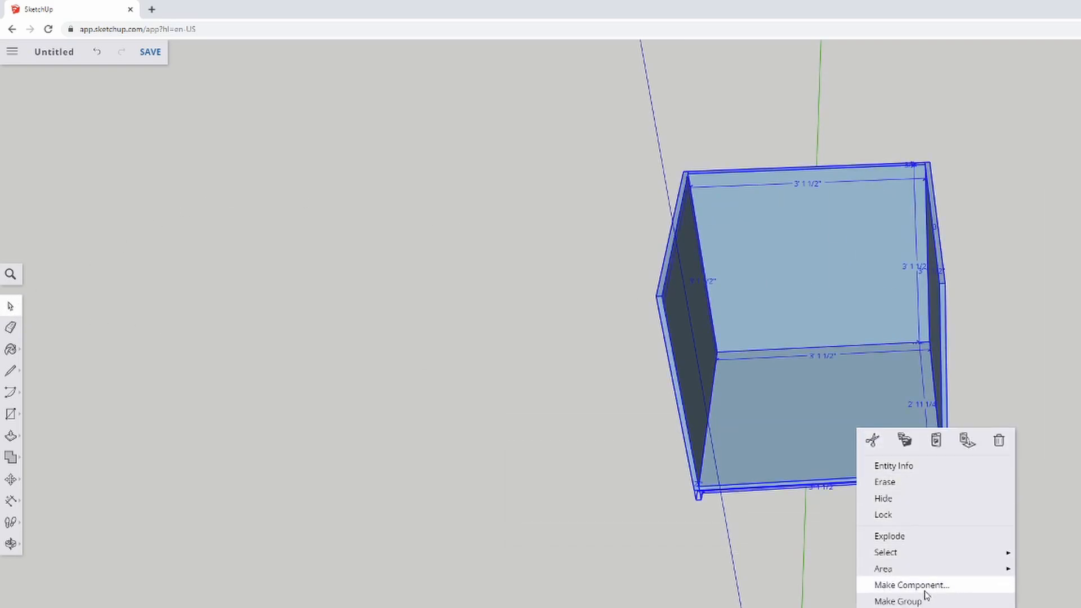
left_click(881, 600)
left_click(1073, 524)
Duplicate the grouped box and place the copy beside the original box's open-front side panel.
scroll(1077, 490, "down", 3)
middle_click_drag(1077, 490, 977, 477)
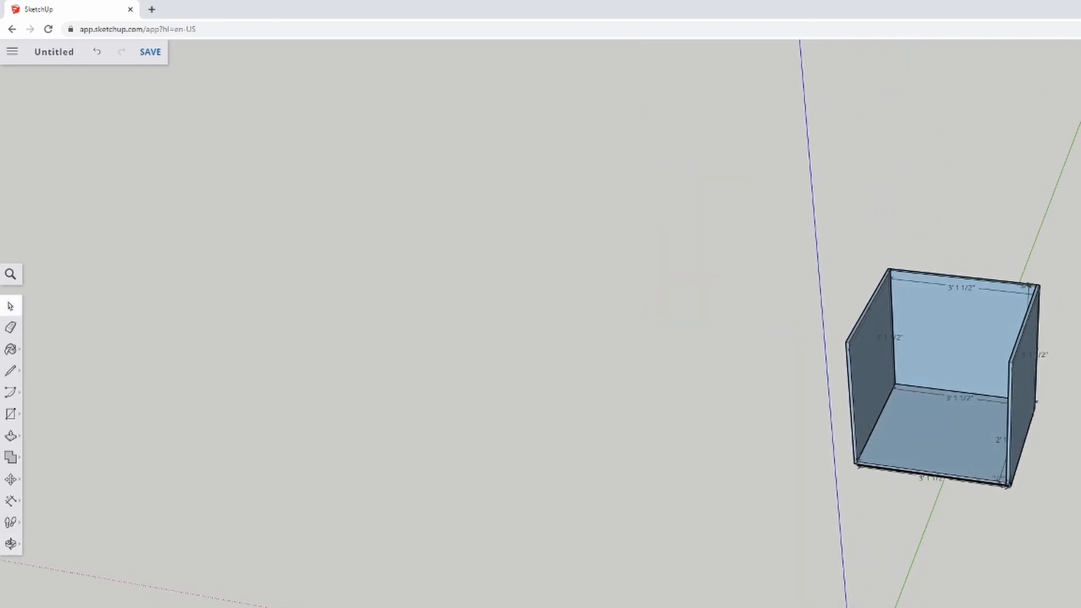
left_click_drag(737, 196, 1080, 575)
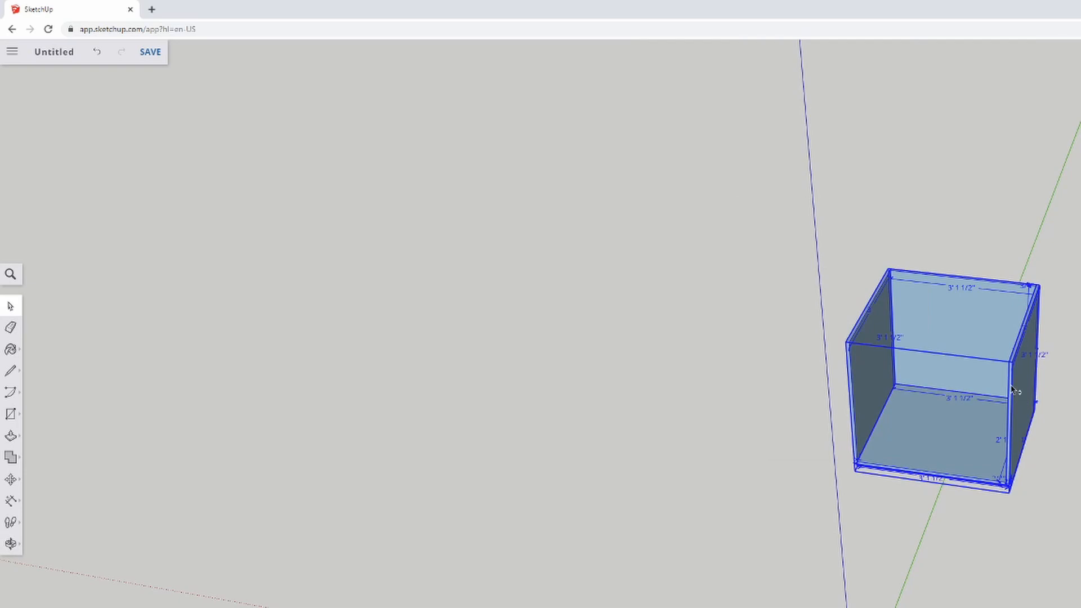
key("ctrl+c")
key("ctrl+v")
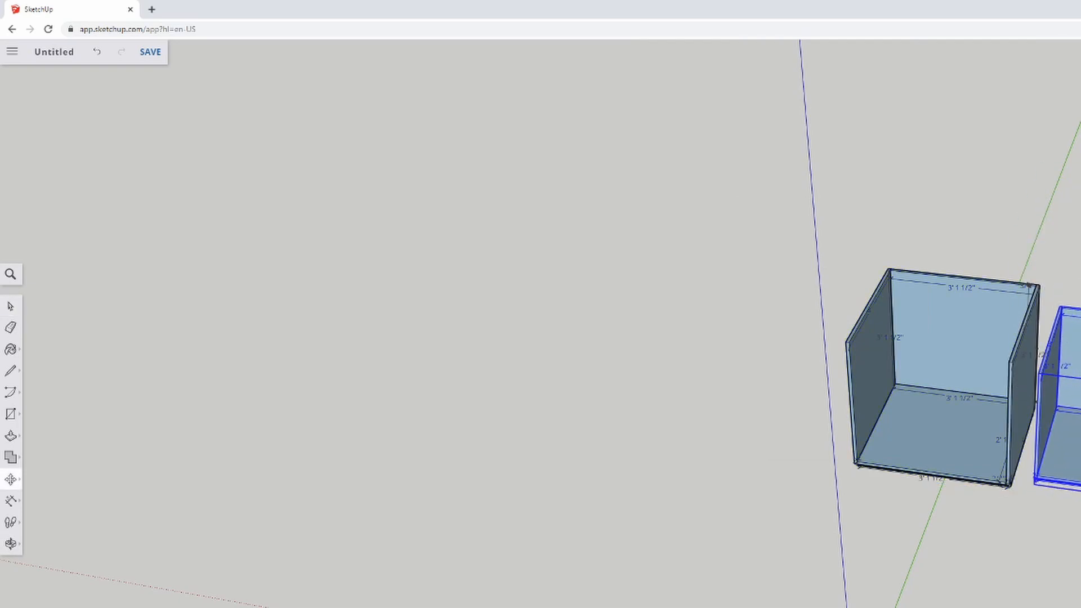
Move the copied box from its upper front corner onto the matching upper front corner of the original's adjacent side panel.
scroll(1035, 483, "up", 2)
middle_click_drag(995, 466, 978, 475)
scroll(977, 475, "up", 4)
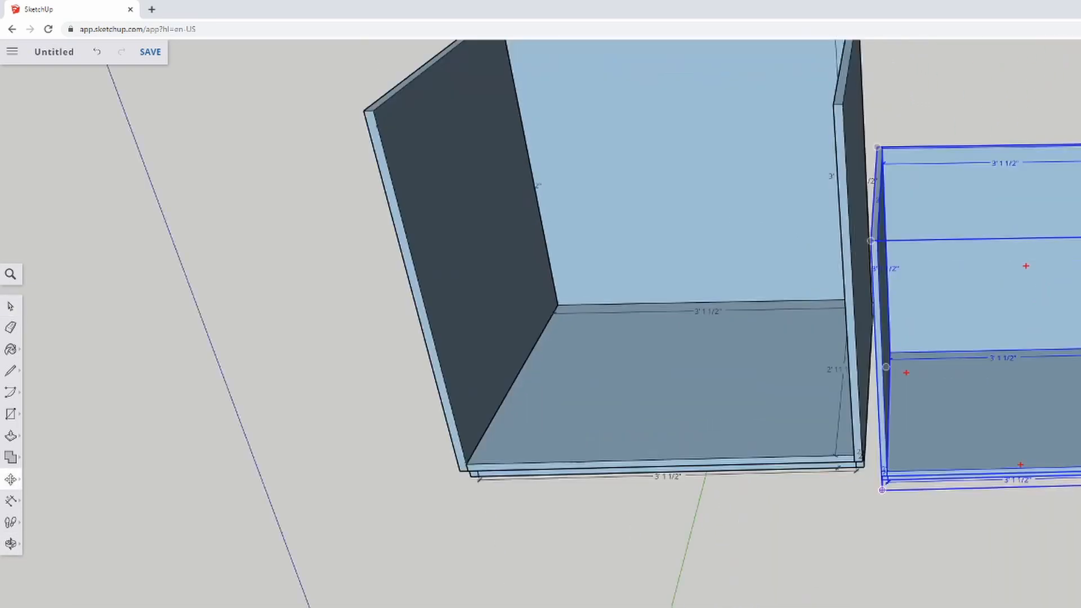
scroll(1036, 468, "up", 1)
left_click(847, 487)
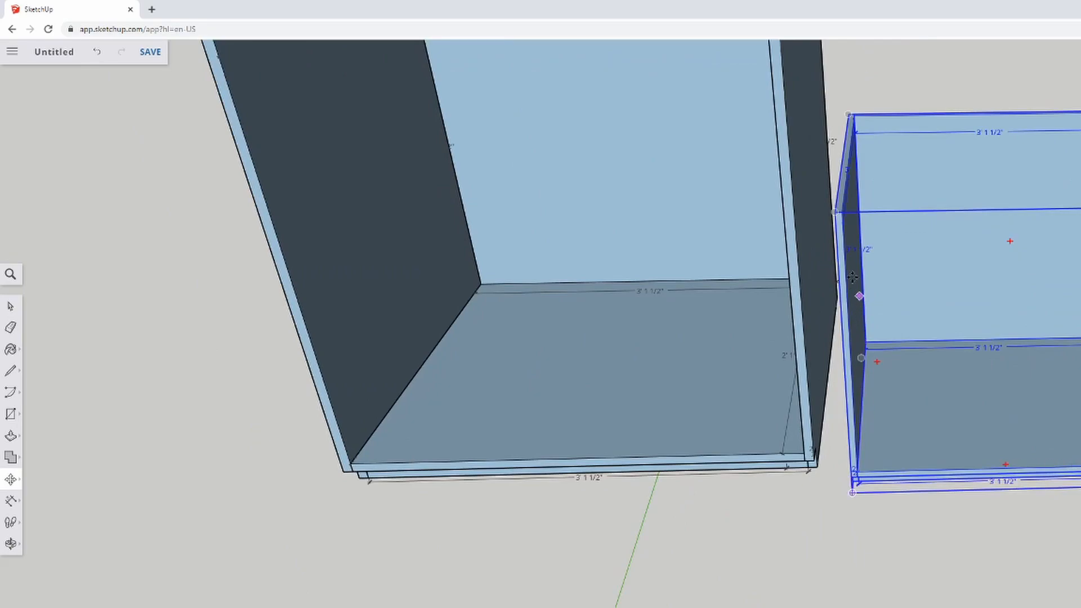
left_click(834, 211)
middle_click_drag(834, 210, 841, 264)
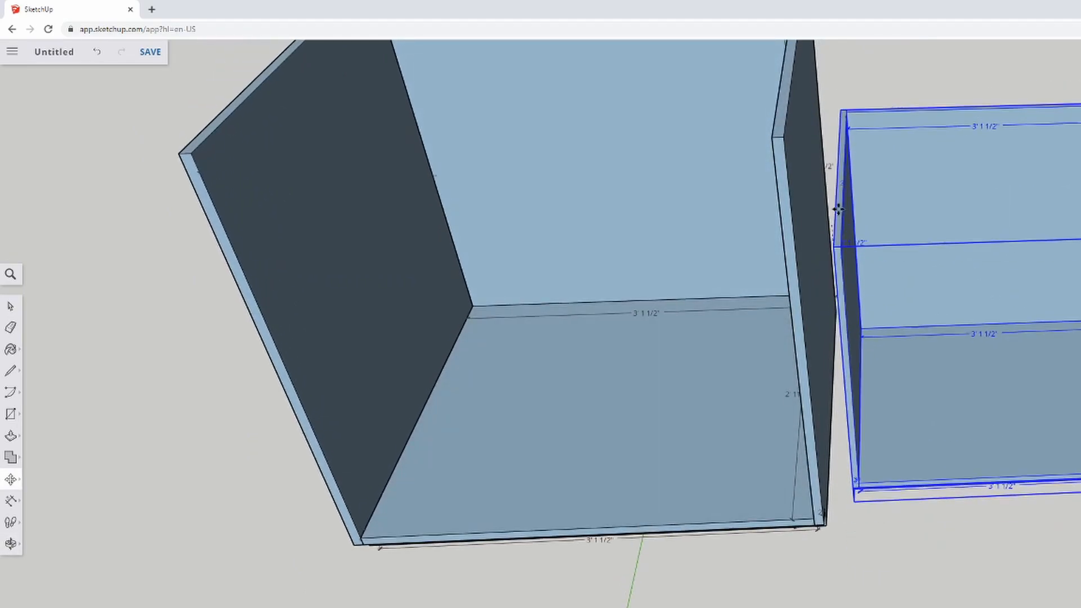
left_click(778, 137)
scroll(1073, 440, "down", 5)
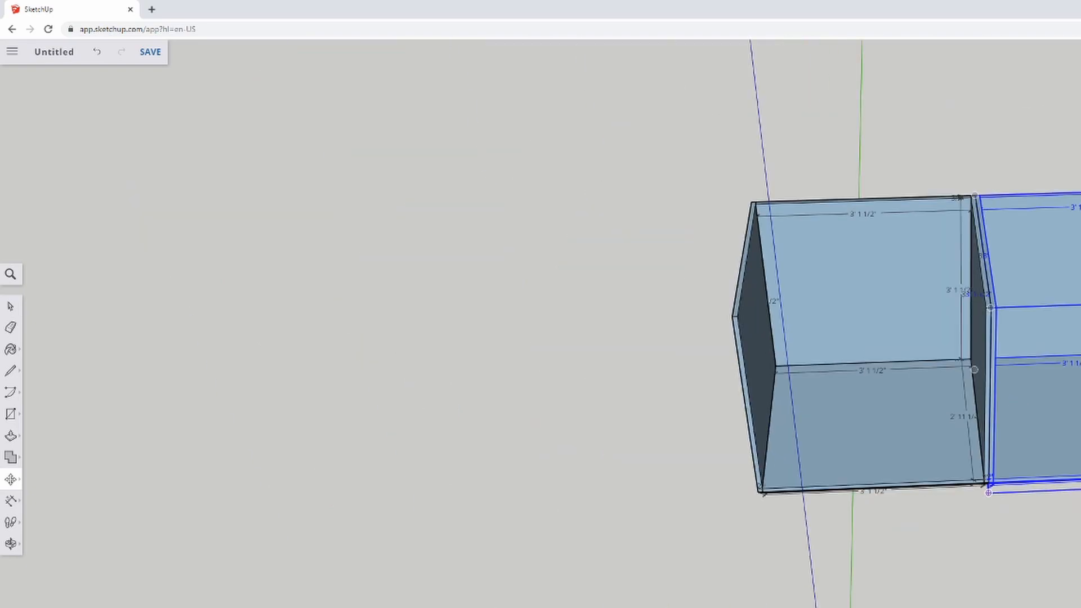
Examine the two adjoining boxes from the front to check that their tops, fronts and bases line up.
scroll(1073, 445, "down", 3)
scroll(1073, 451, "up", 5)
middle_click_drag(1014, 338, 941, 349)
scroll(1072, 338, "down", 4)
middle_click_drag(1072, 338, 1067, 355)
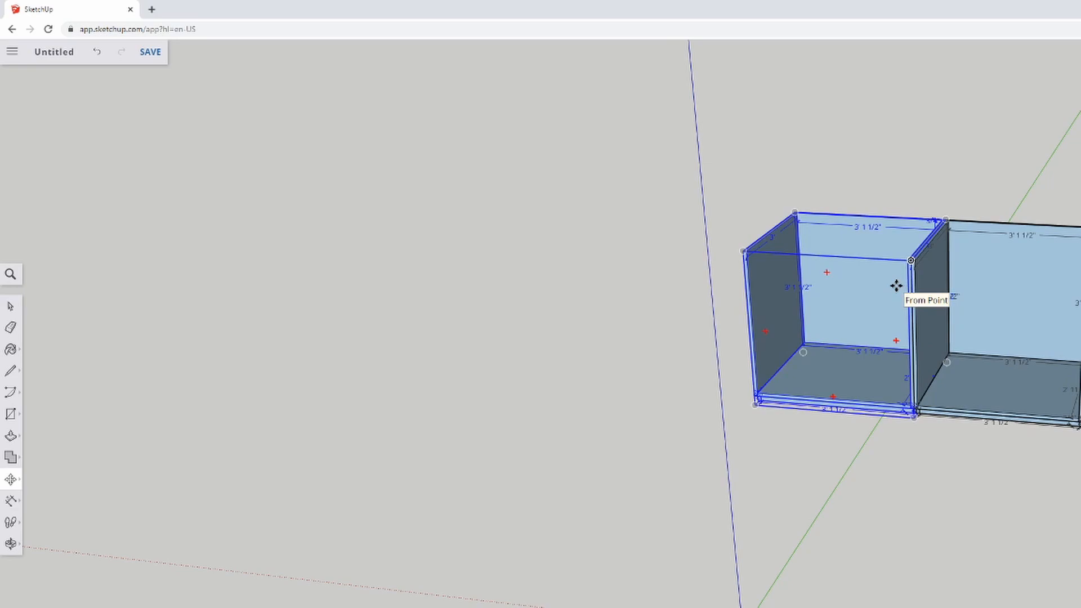
middle_click_drag(895, 286, 831, 229)
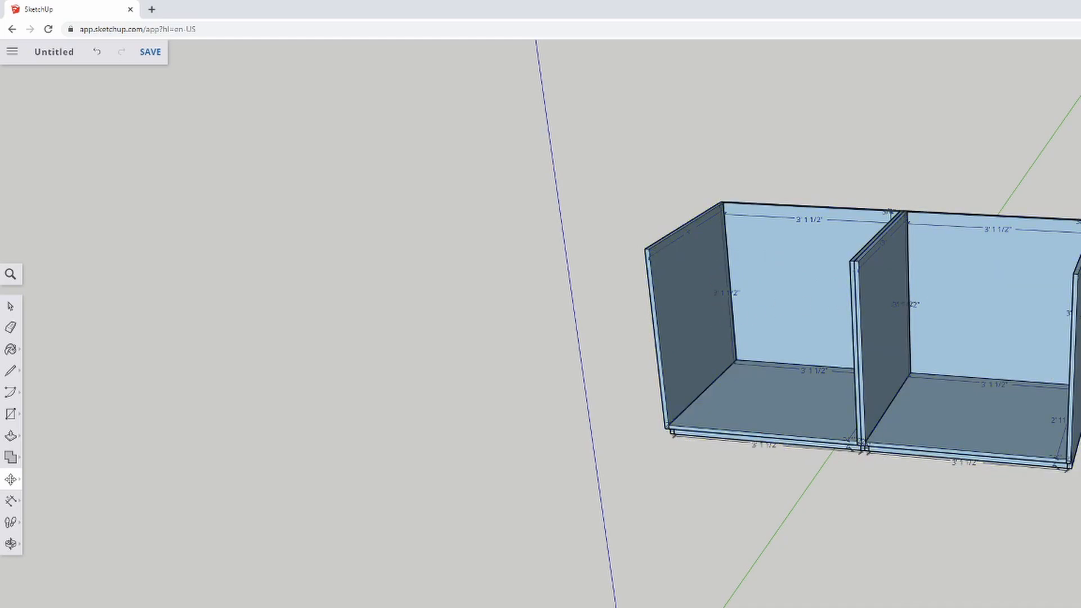
Inspect the doubled side panels between the two boxes up close and from several angles, including the shared front corner.
scroll(827, 248, "up", 2)
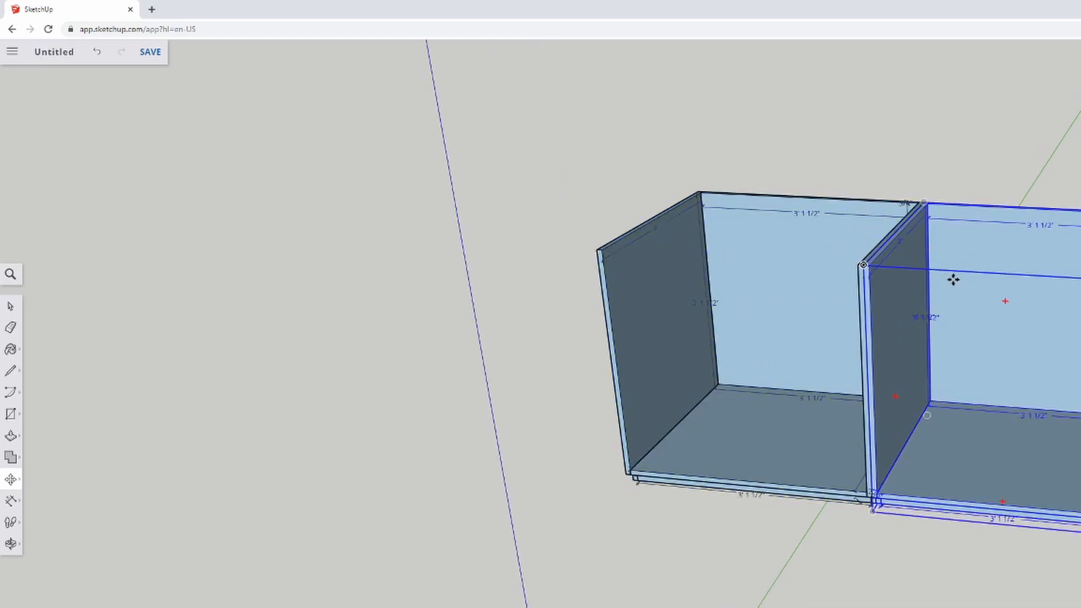
scroll(969, 338, "up", 1)
scroll(1002, 242, "up", 1)
scroll(890, 240, "up", 1)
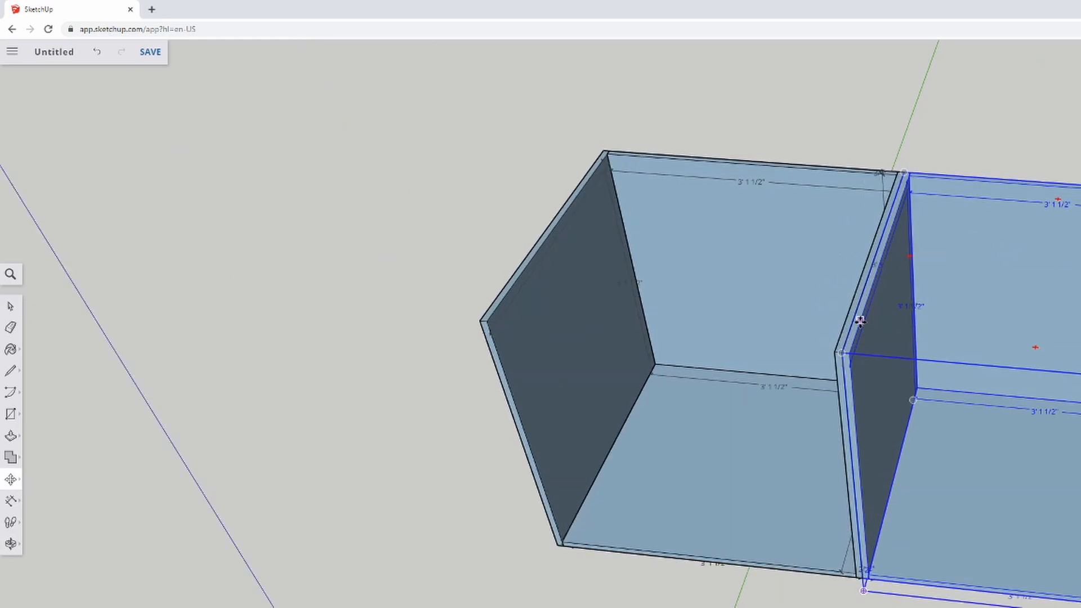
left_click(841, 353)
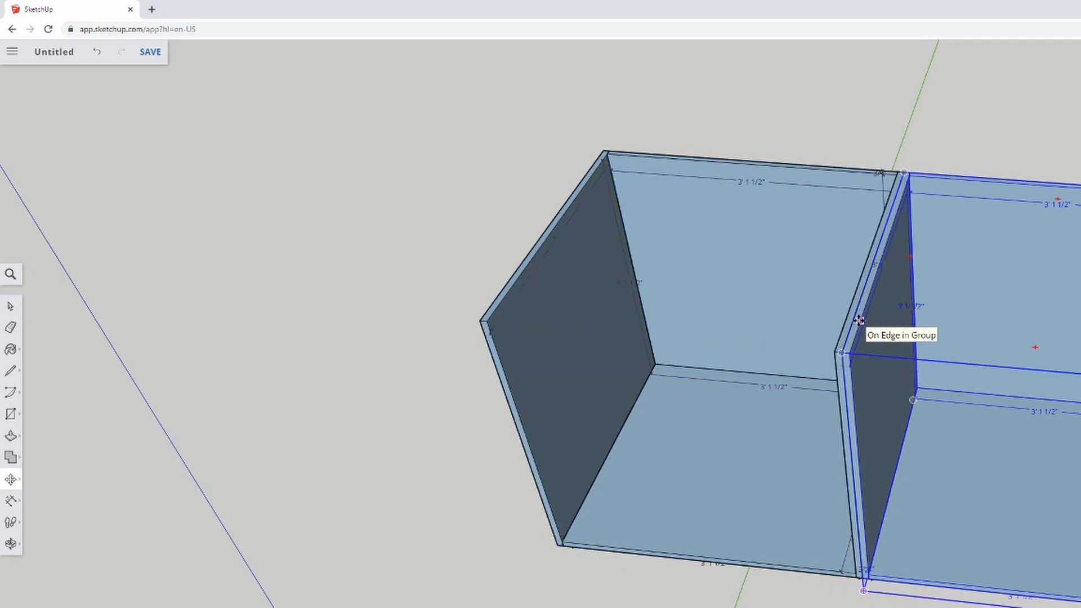
scroll(1048, 381, "down", 4)
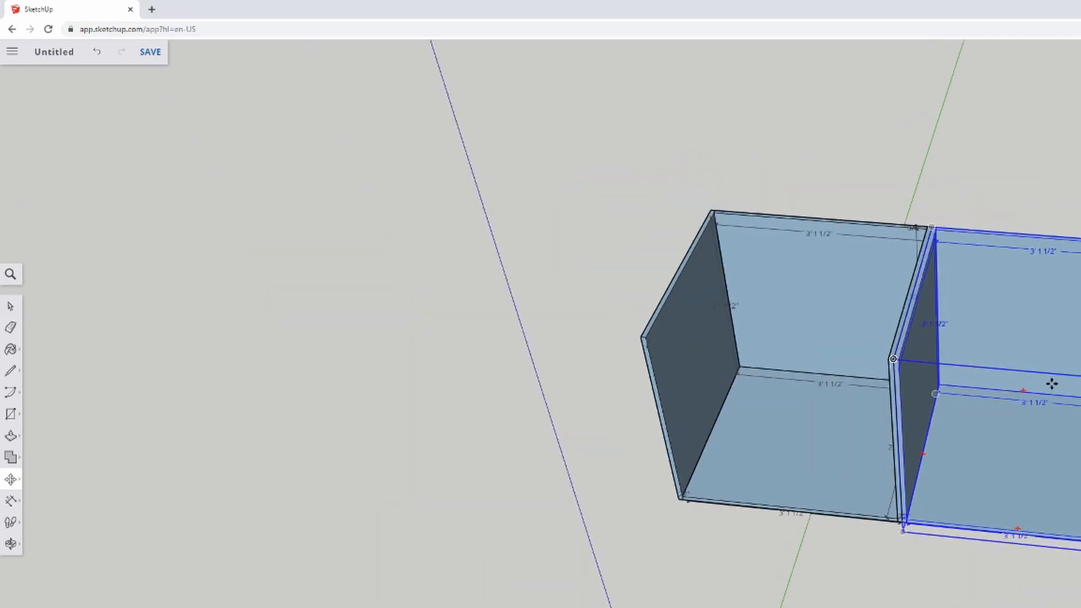
middle_click_drag(935, 372, 1070, 383)
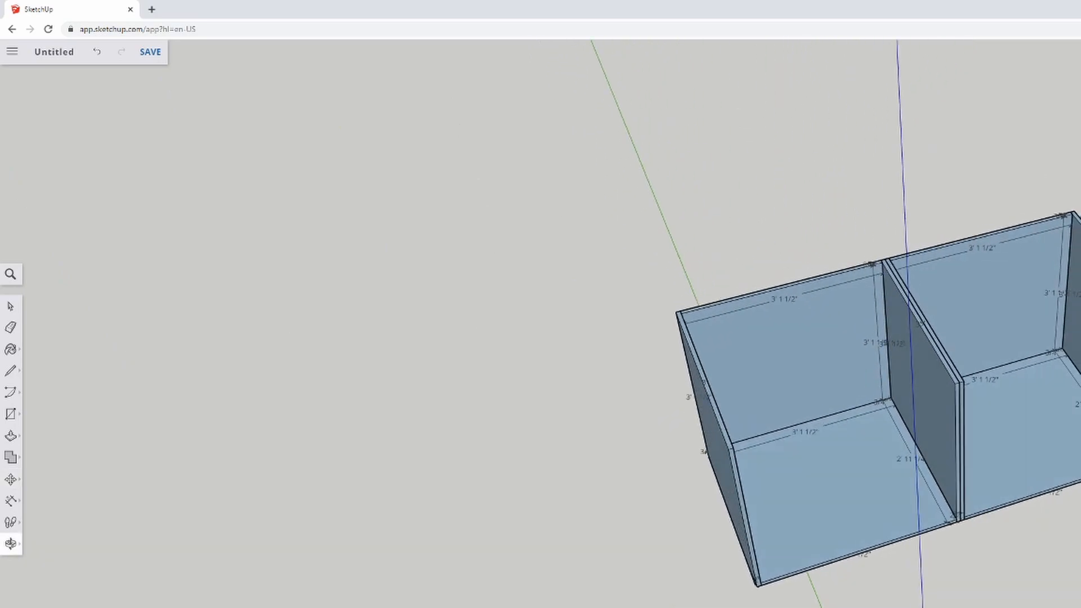
scroll(1042, 418, "up", 5)
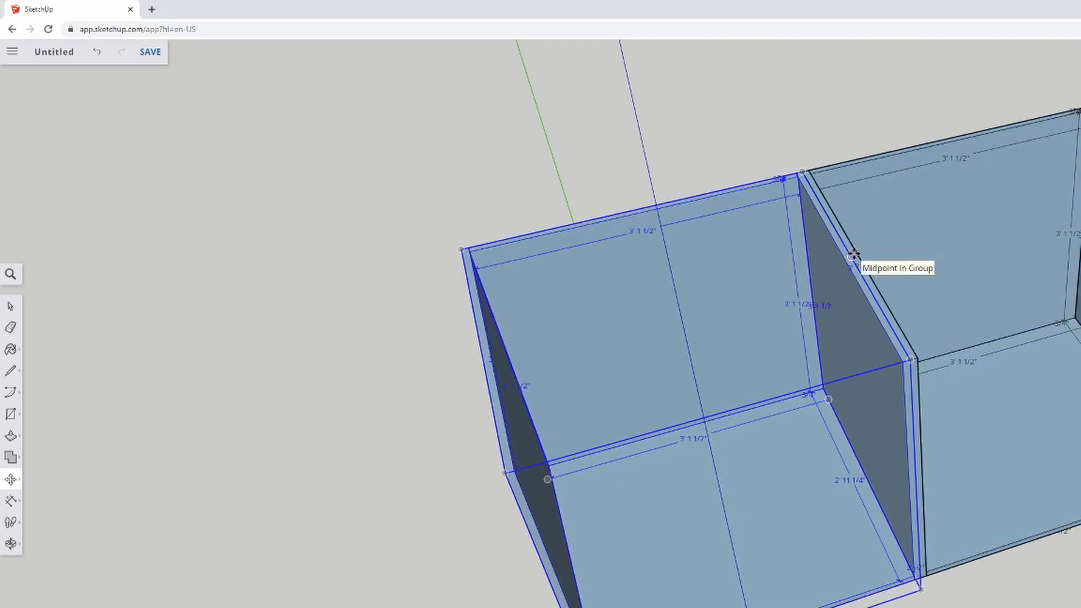
middle_click_drag(980, 276, 858, 367)
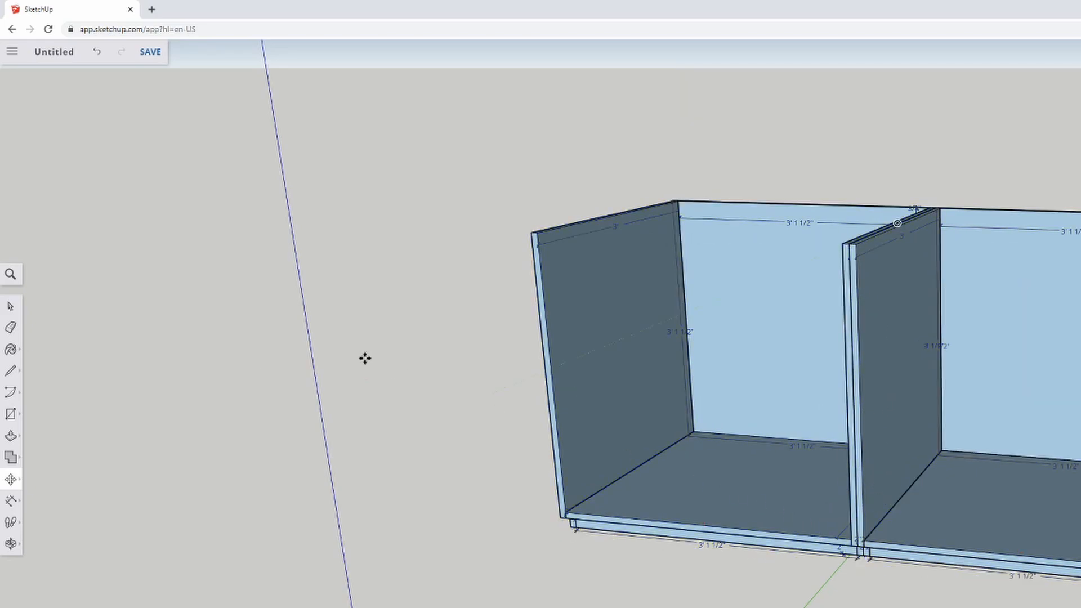
scroll(839, 317, "down", 3)
middle_click_drag(1025, 308, 1080, 398)
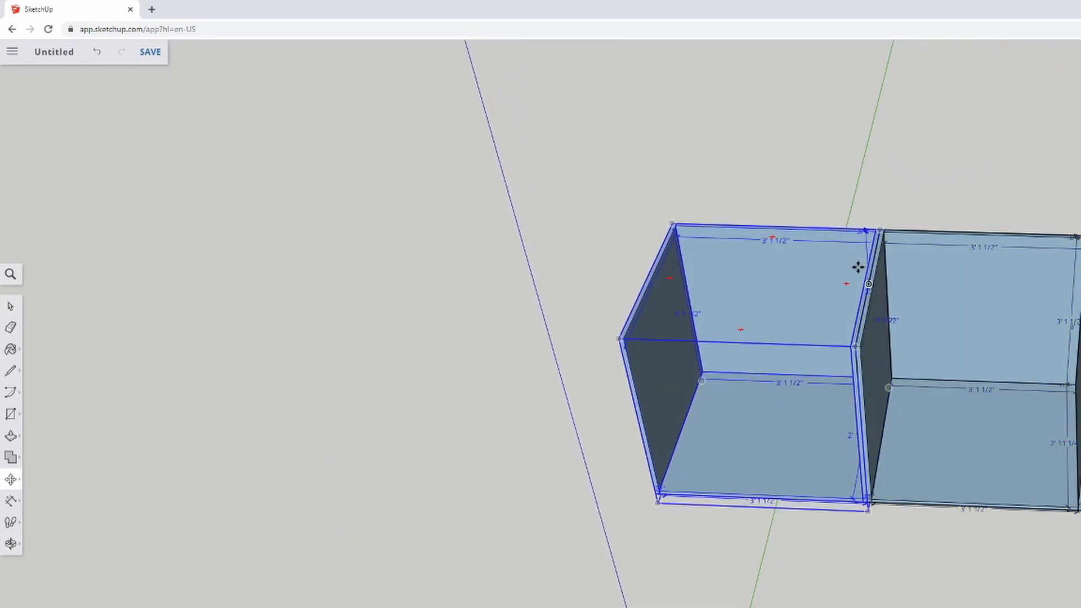
scroll(859, 268, "up", 3)
middle_click_drag(1034, 361, 1080, 379)
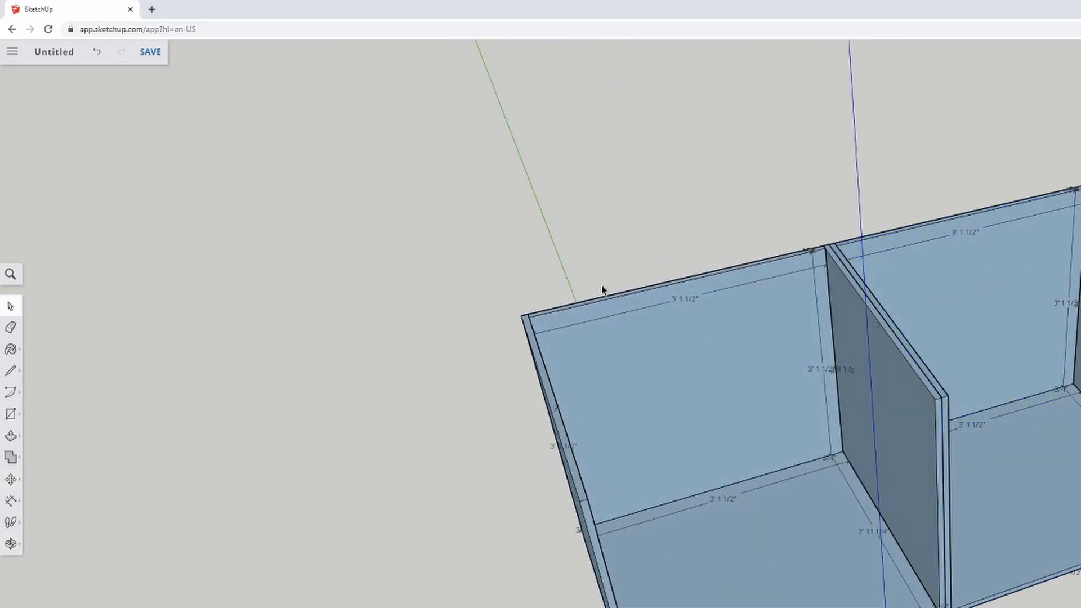
scroll(963, 239, "down", 3)
middle_click_drag(1031, 439, 1009, 462)
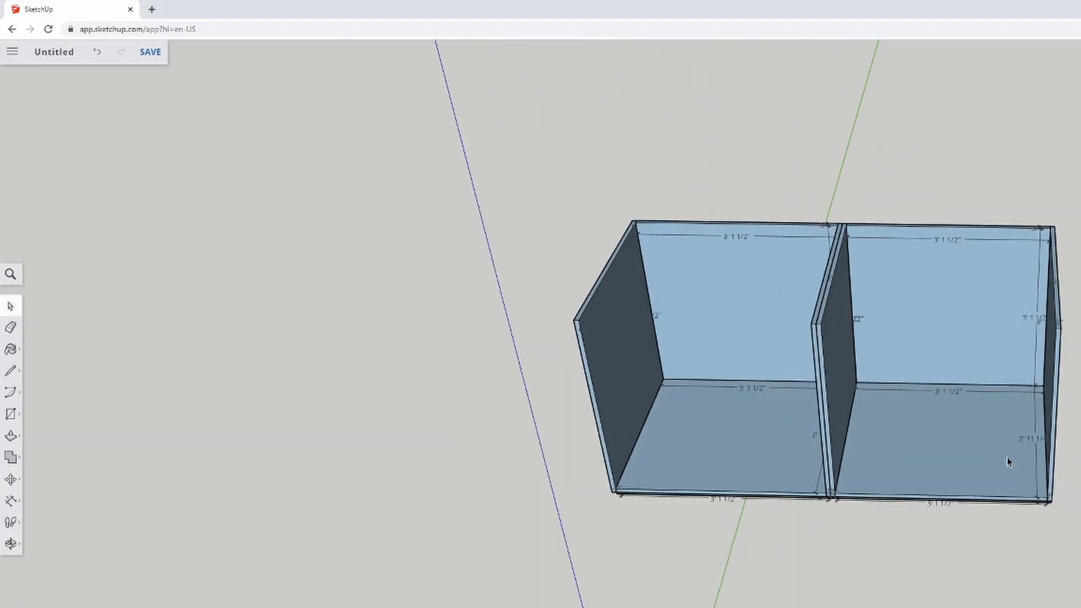